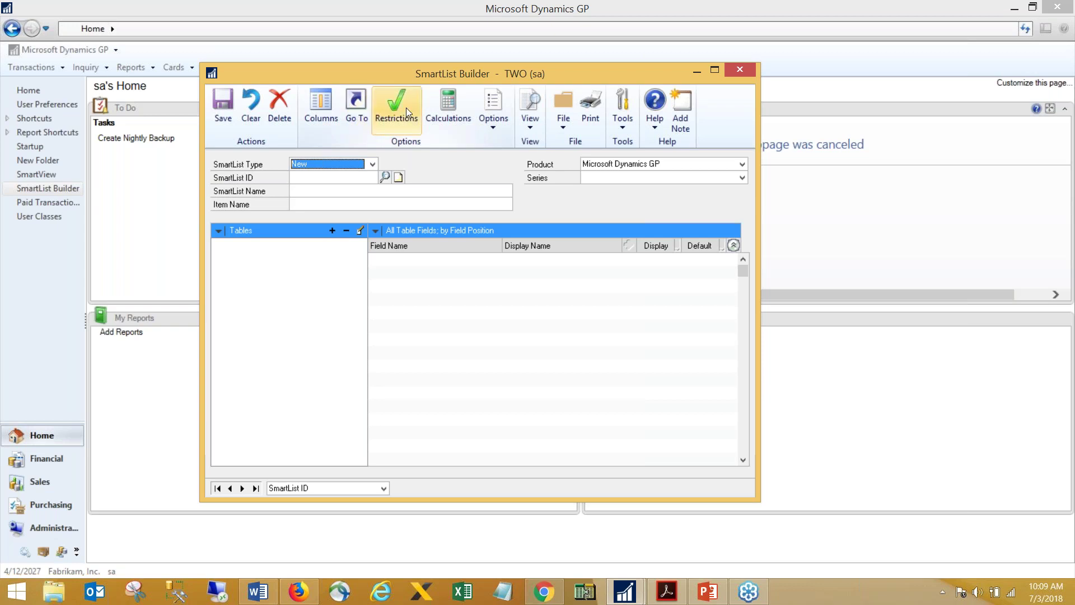
- Keep the SmartList type as New and enter PM APPLY as the SmartList ID
left_click(438, 107)
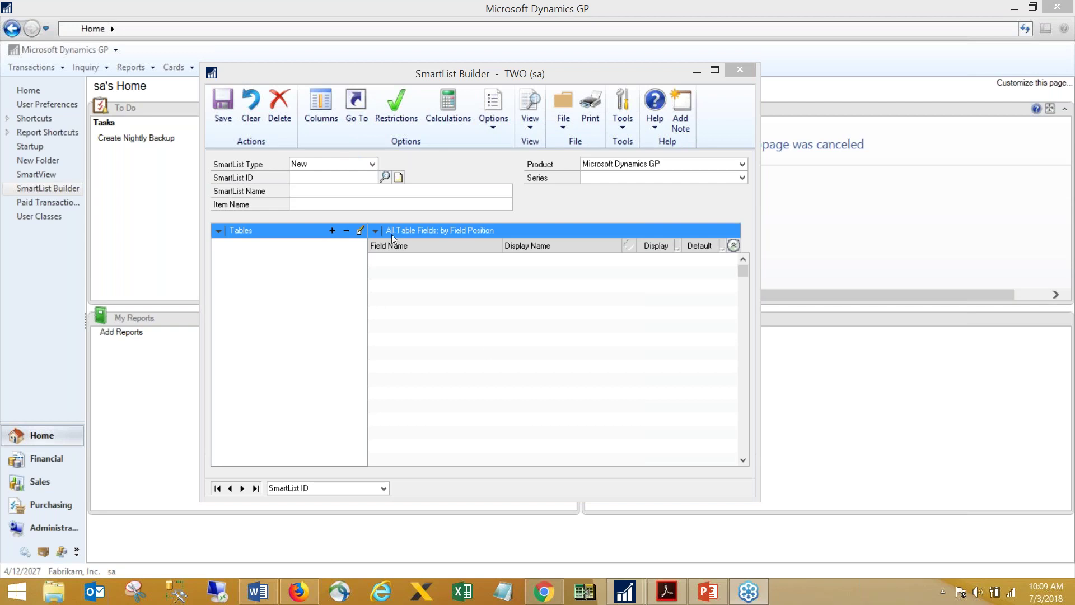
left_click(315, 164)
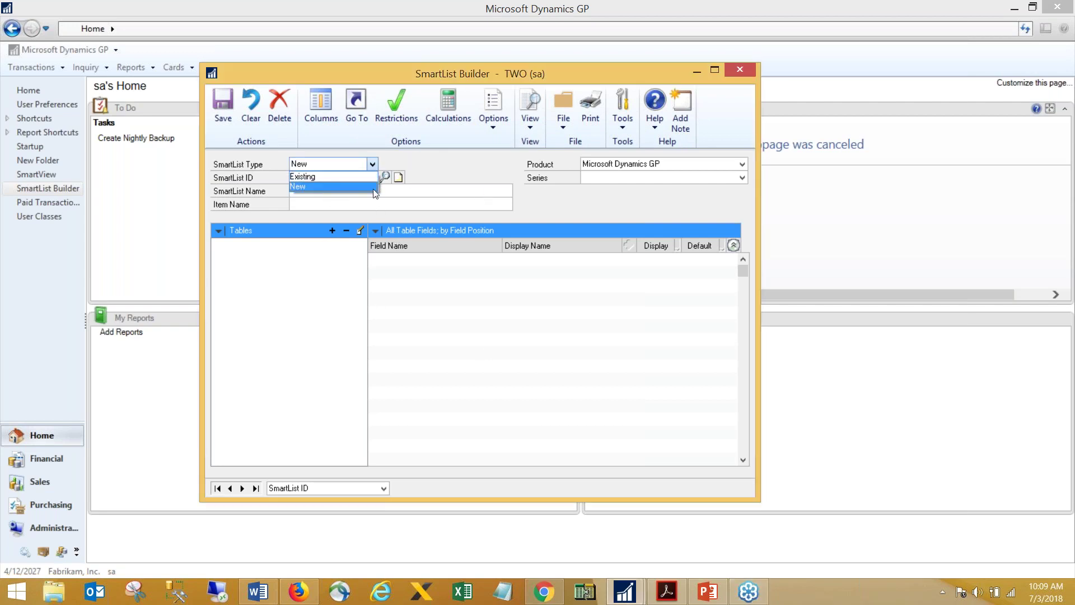
left_click(348, 187)
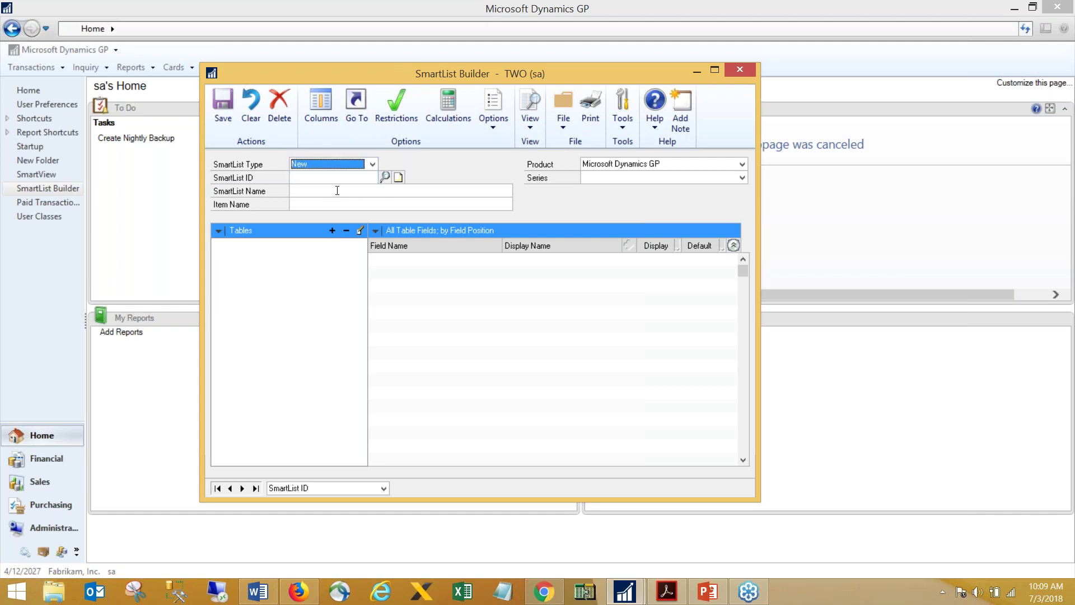
left_click(304, 178)
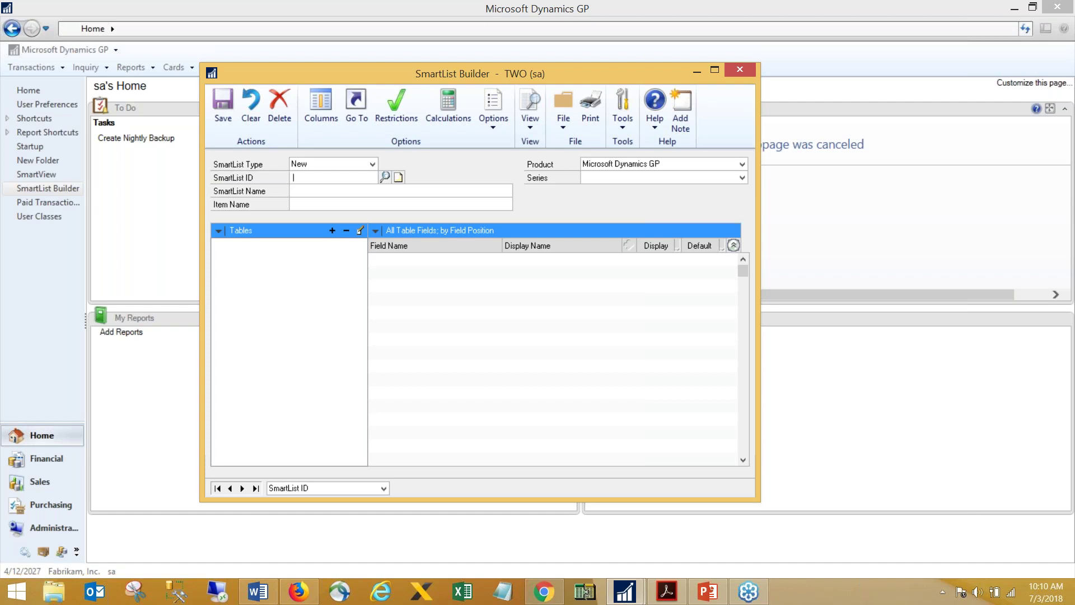
left_click(292, 178)
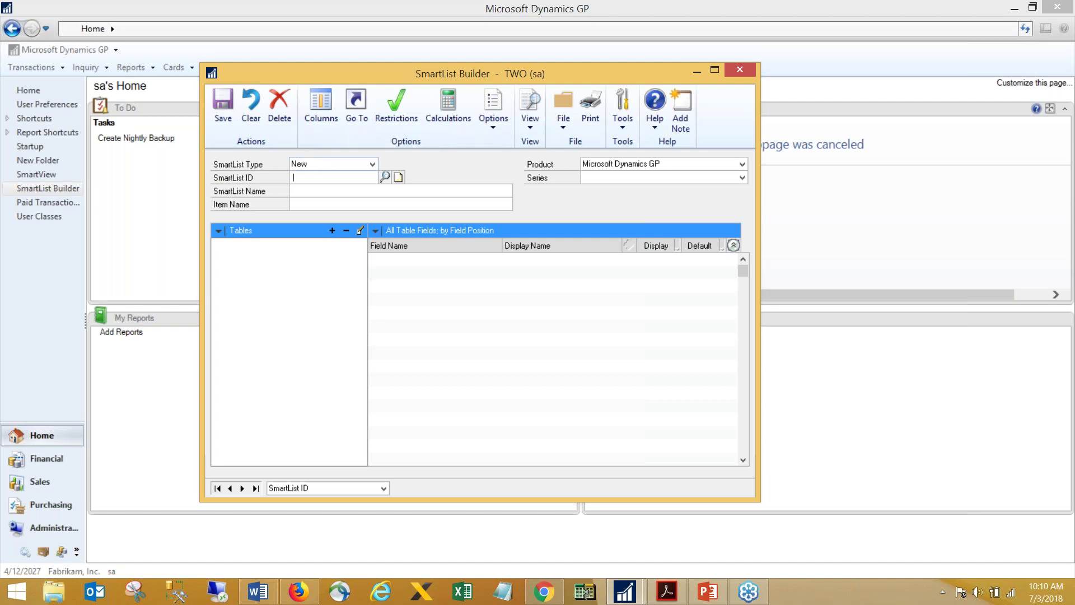
type("PM")
- Name the SmartList "Z- Fully applied Transactions", use the same text as item name, and set the series to Purchasing
left_click(310, 190)
left_click(308, 189)
type("P")
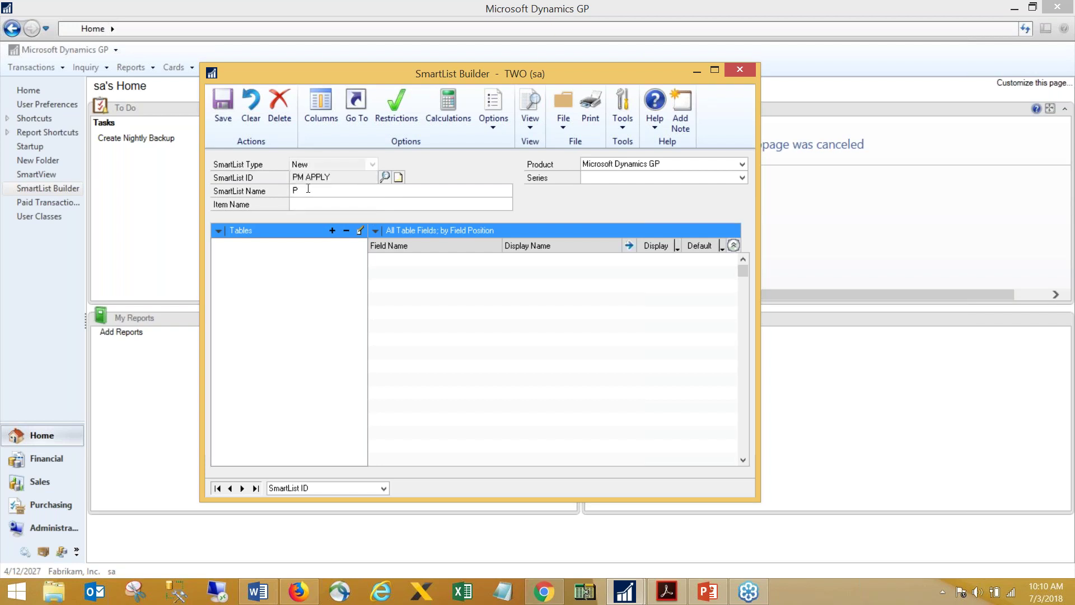
type("M")
key("BackSpace")
key("BackSpace")
type("Z- Fullyu  applied Transactions")
key("Tab")
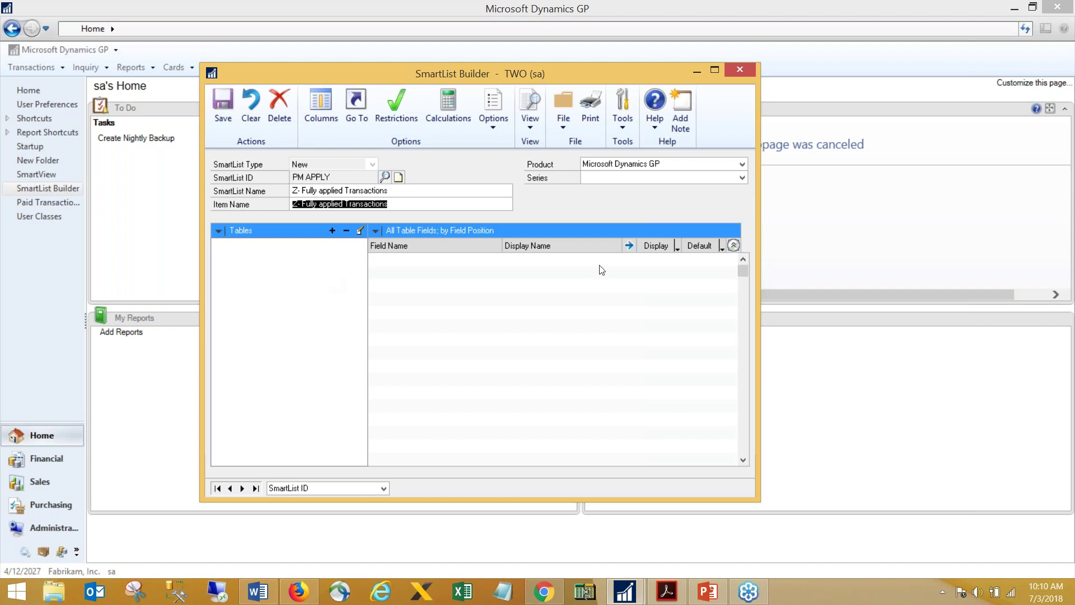
left_click(741, 178)
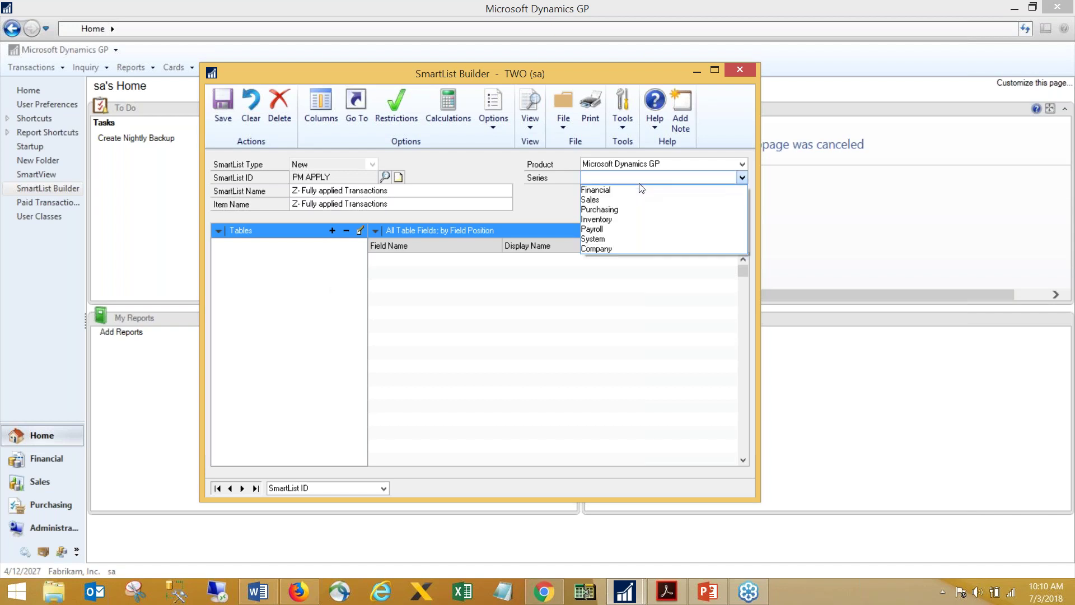
left_click(623, 209)
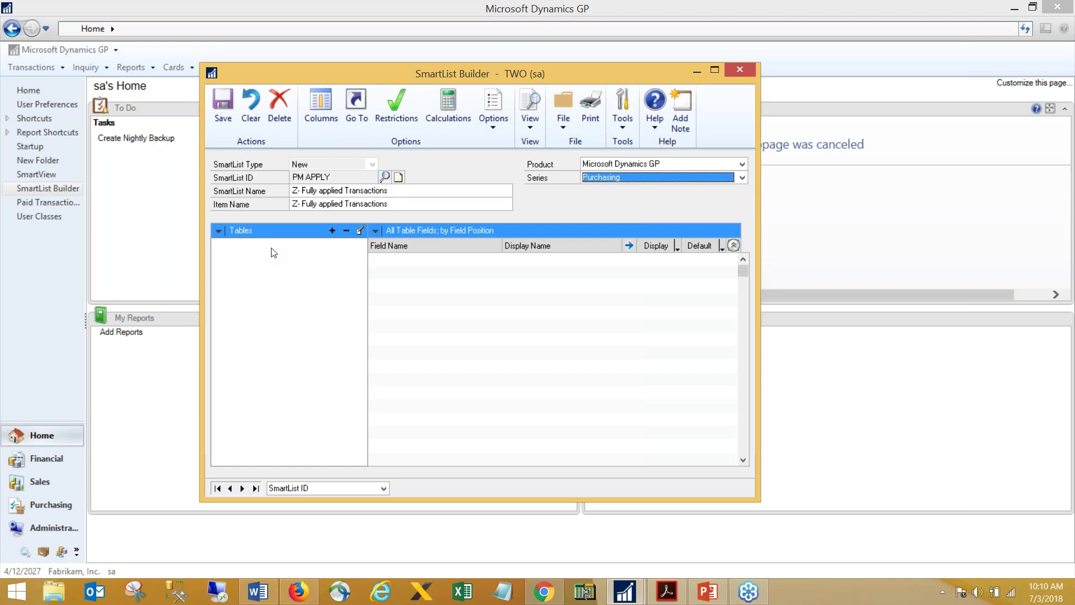
- Add the Microsoft Dynamics GP Purchasing table PM Paid Transaction History File with its suggested key fields
left_click(332, 234)
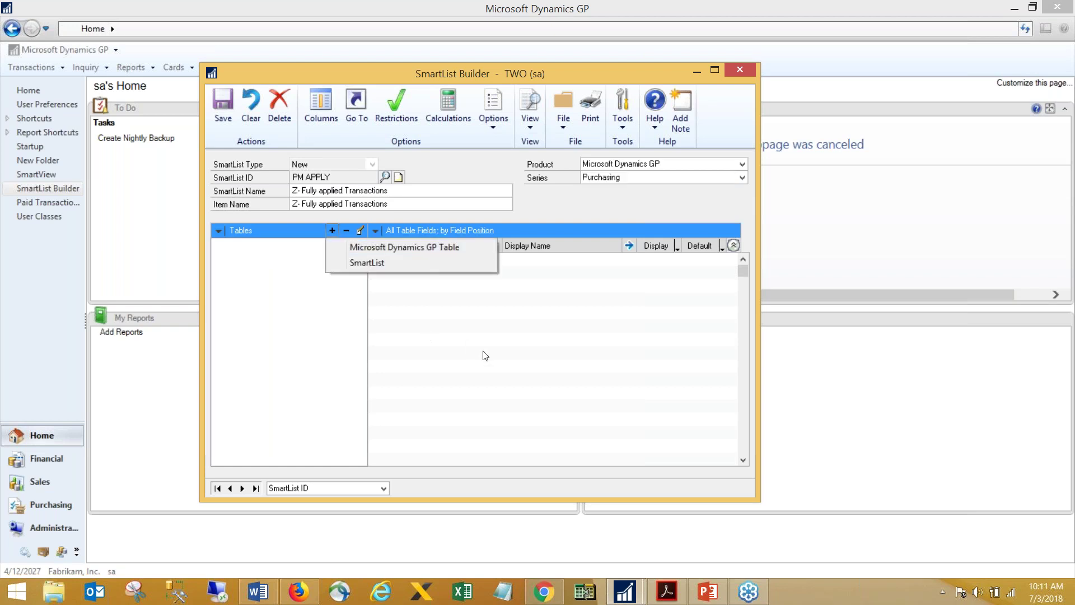
left_click(429, 249)
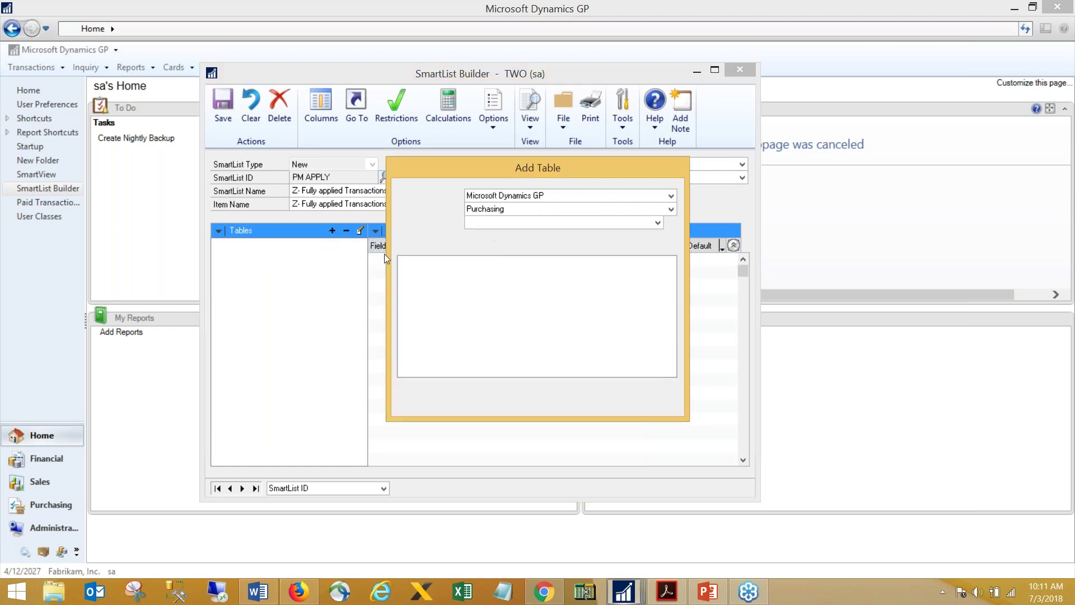
left_click(657, 224)
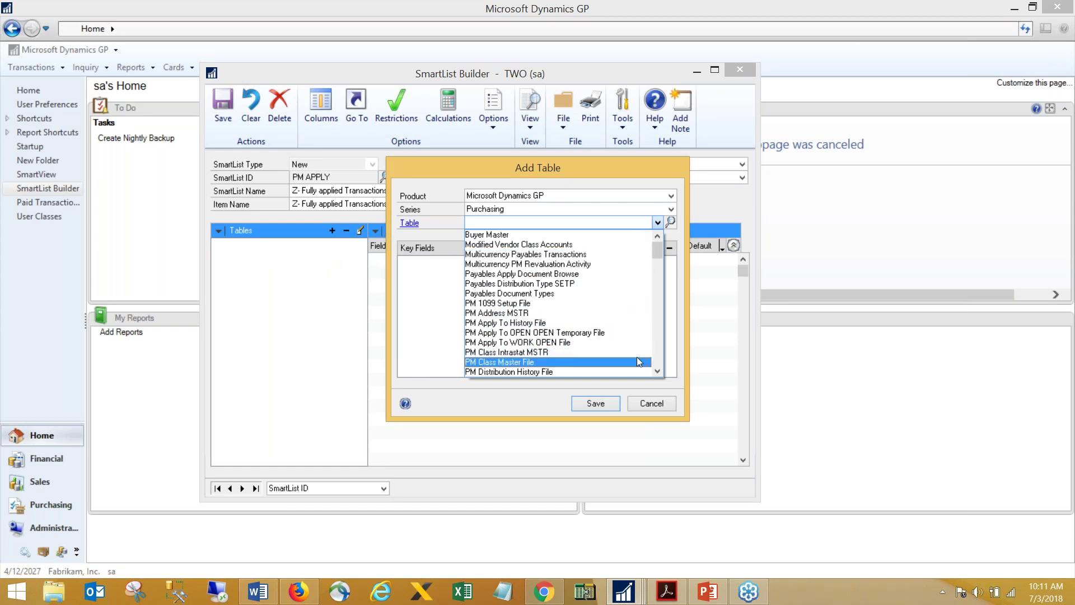
left_click_drag(657, 371, 657, 371)
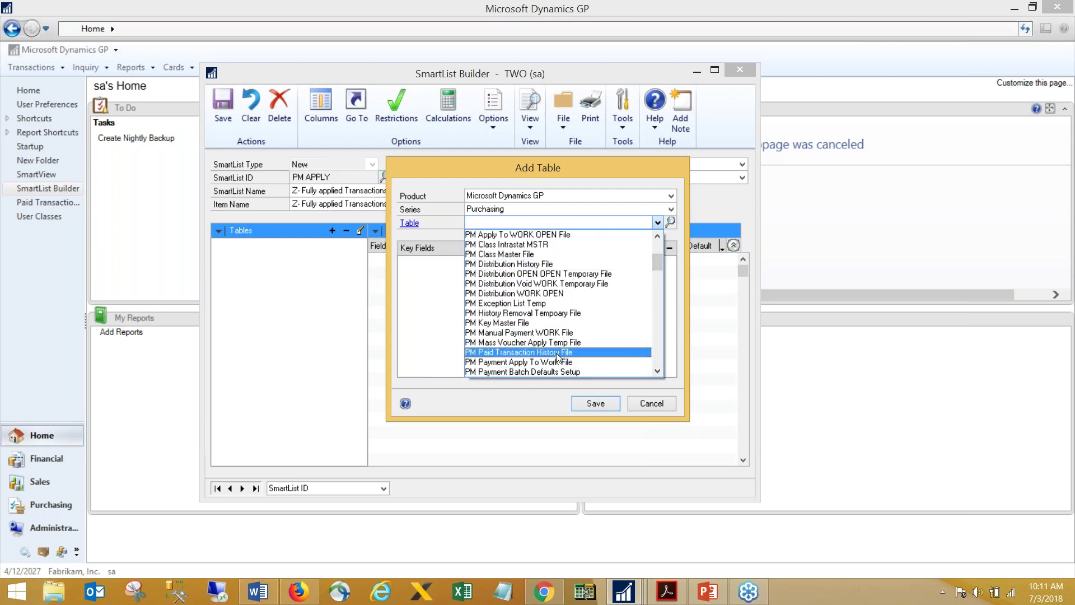
left_click(556, 353)
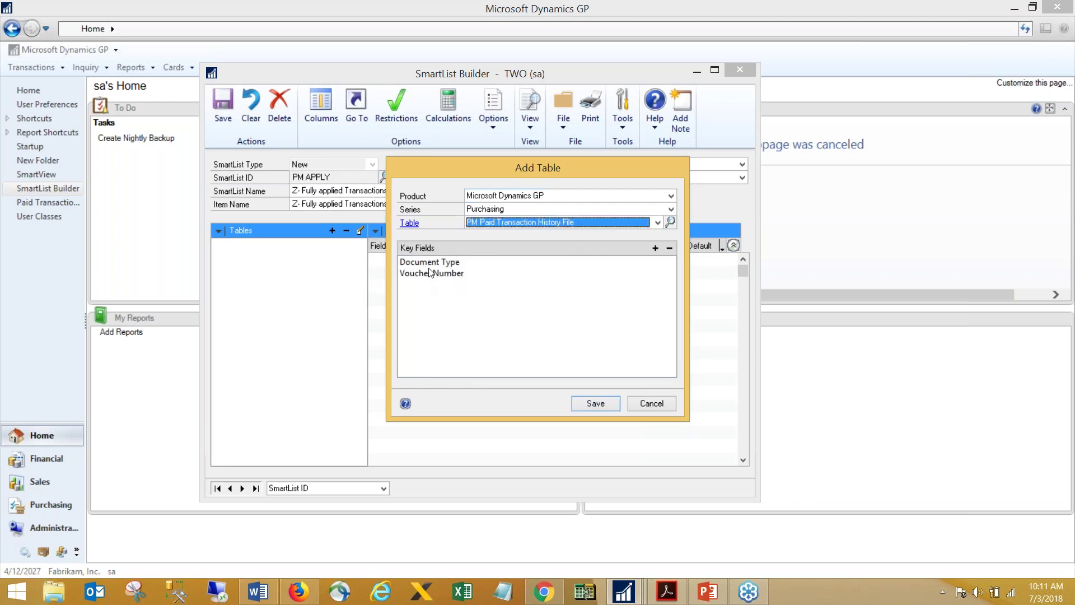
left_click(585, 404)
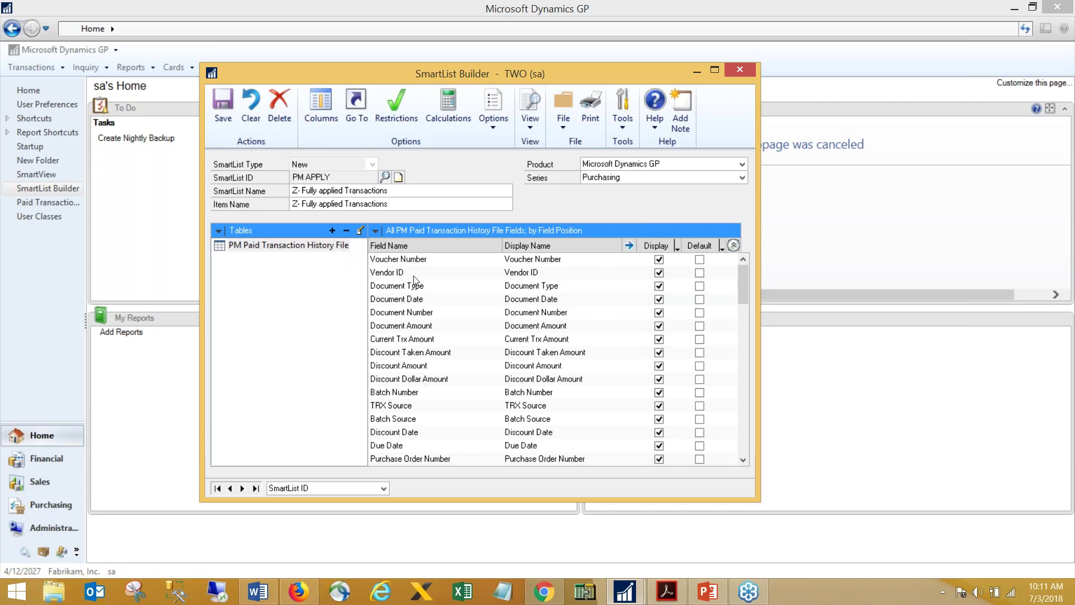
- Mark Voucher Number, Vendor ID, Document Type, Document Date, Document Number and Document Amount as default columns
left_click_drag(744, 295, 746, 424)
left_click_drag(745, 311, 745, 281)
left_click(699, 259)
left_click(699, 272)
left_click(699, 286)
left_click(699, 313)
left_click(700, 326)
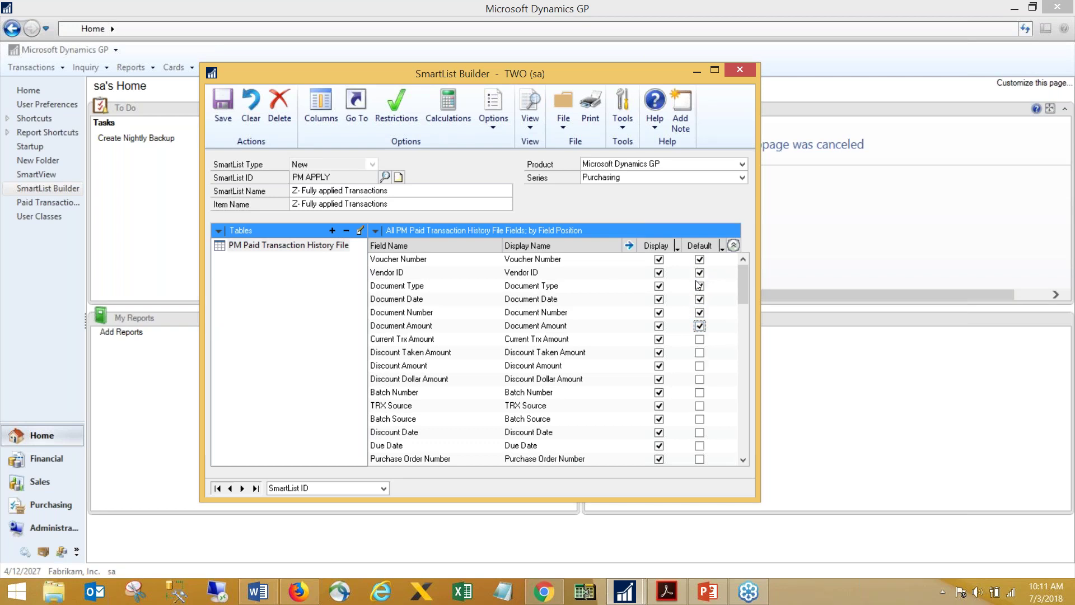
- Sort the table fields by field name and mark 1099 Amount as a default column
left_click(375, 230)
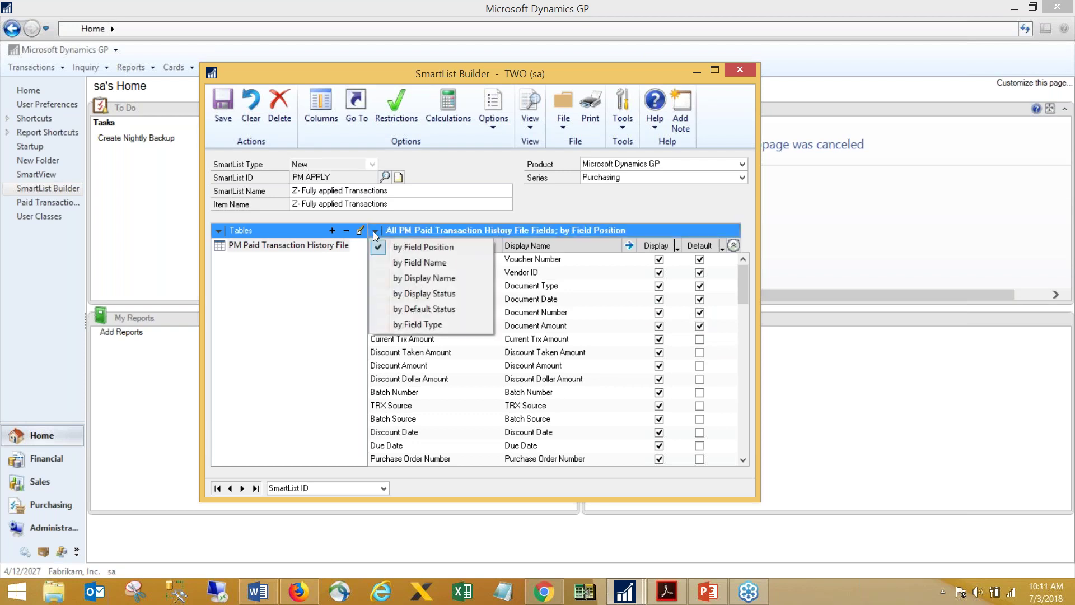
left_click(415, 263)
scroll(546, 383, "down", 4)
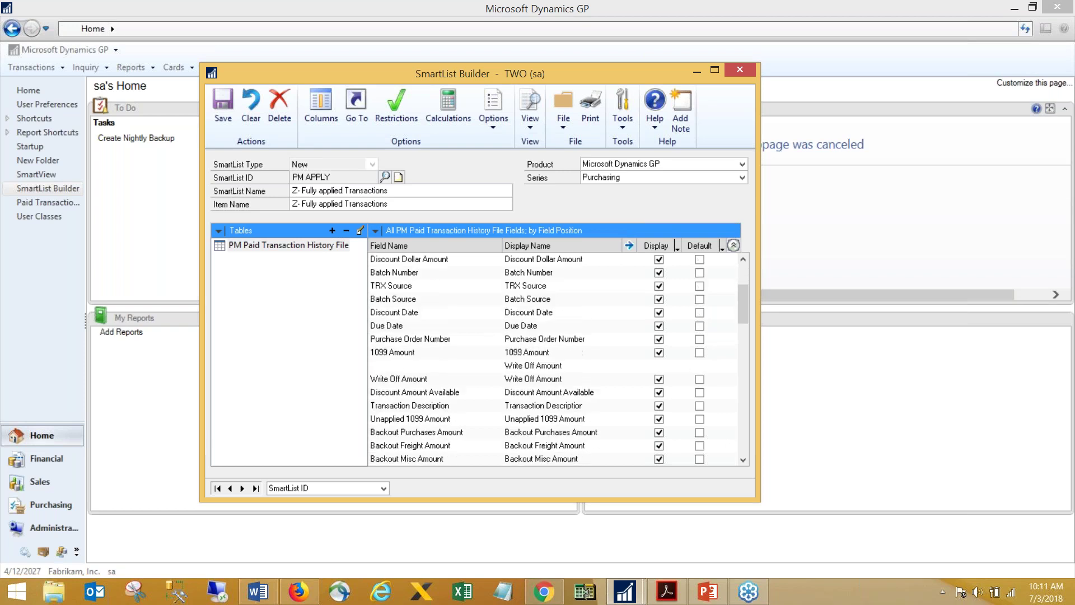
scroll(546, 383, "down", 8)
scroll(546, 384, "up", 4)
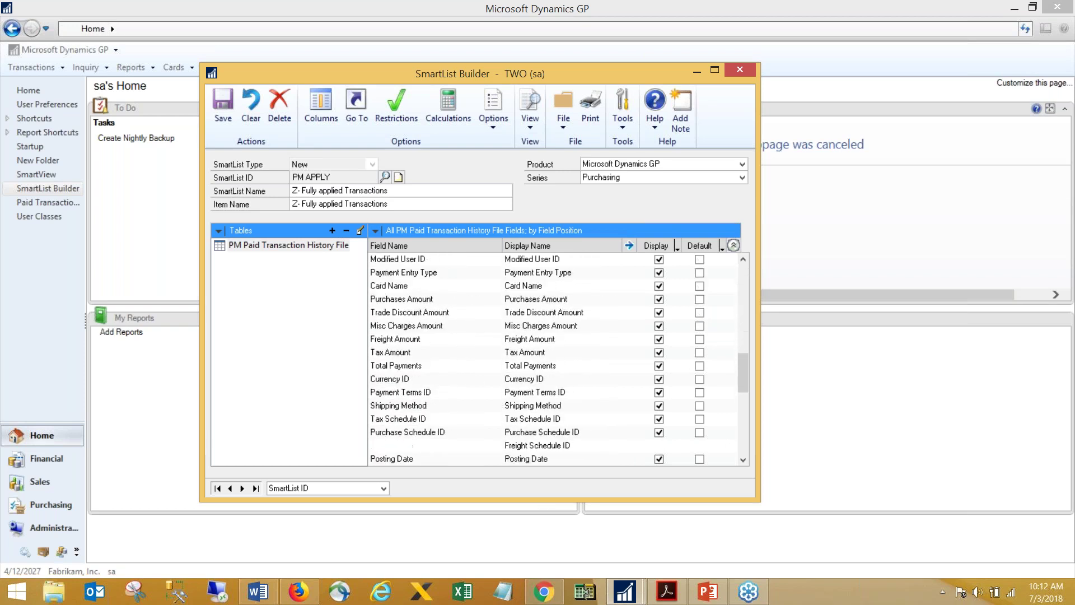
scroll(546, 384, "up", 7)
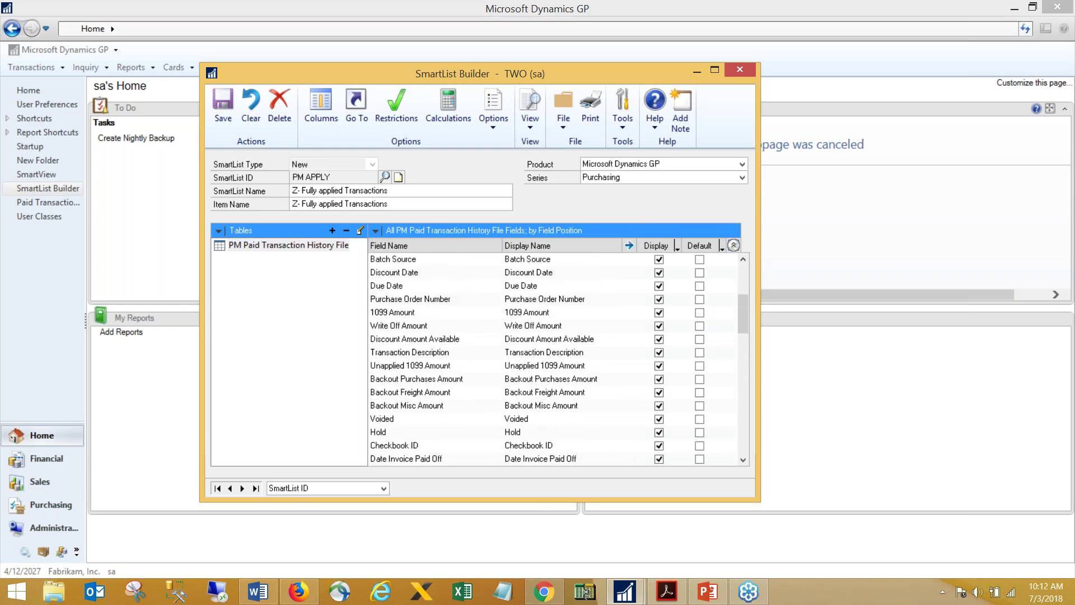
left_click(376, 231)
left_click(398, 264)
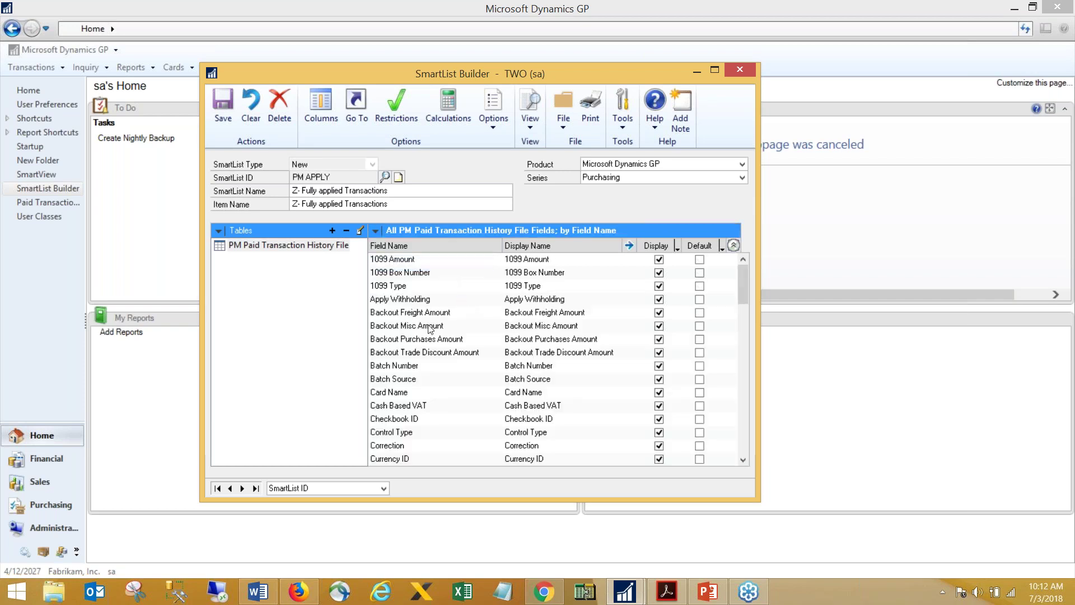
left_click(700, 258)
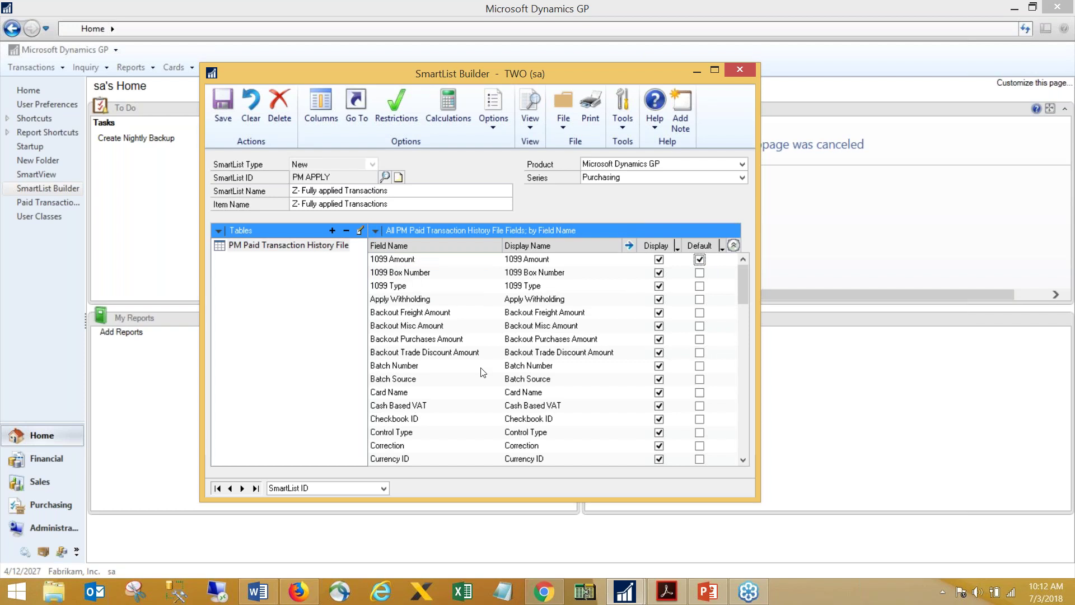
- Sort the fields by field position and change the display names of Document Type and Document Date to Doc Type and Doc Date
left_click(376, 231)
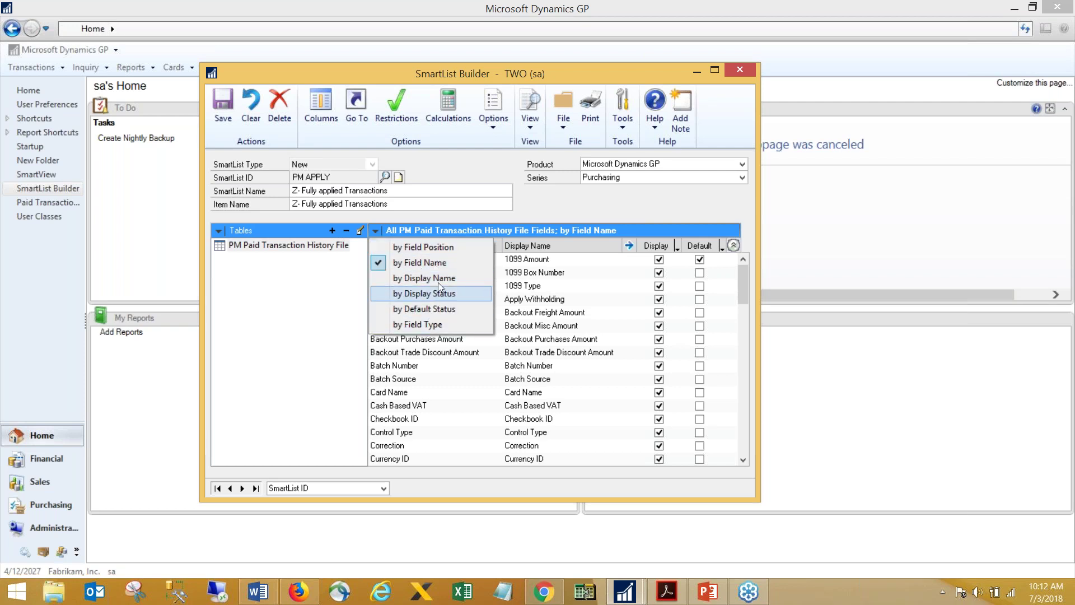
left_click(424, 247)
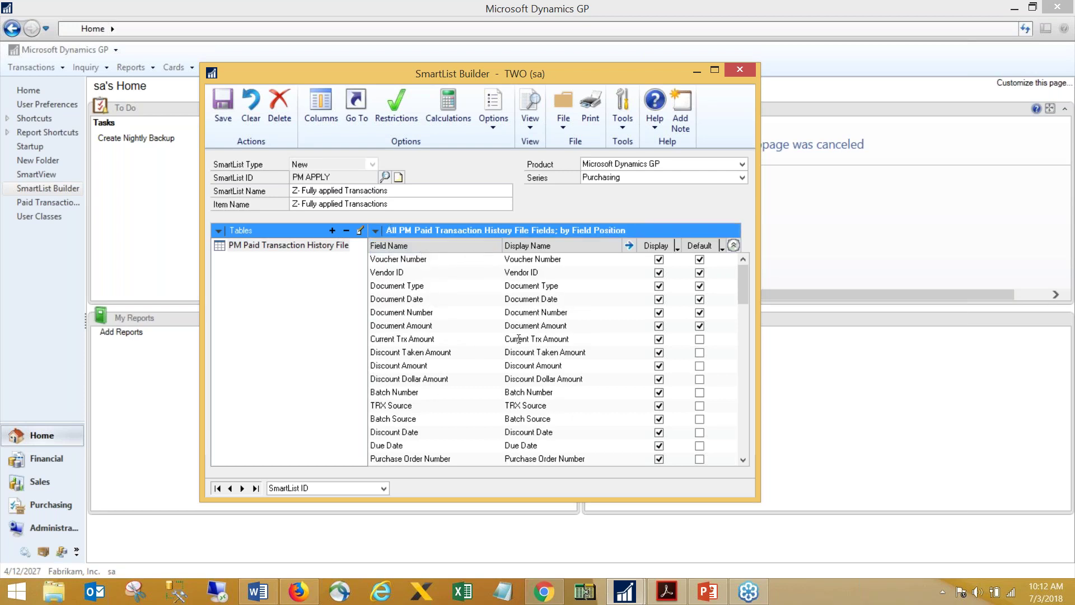
left_click(558, 261)
left_click(557, 273)
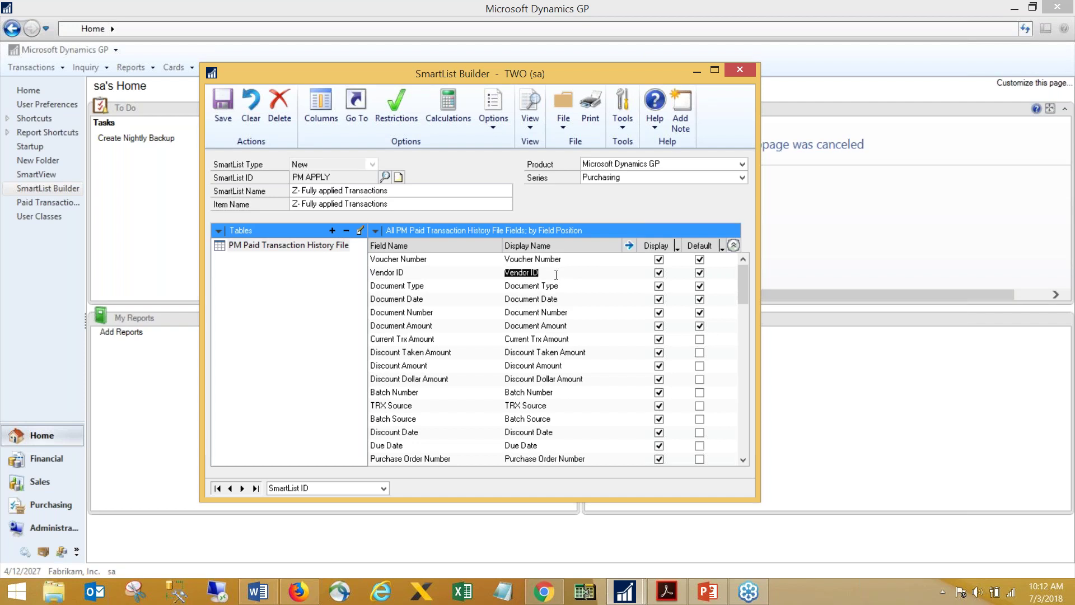
left_click(559, 285)
left_click(557, 300)
left_click(558, 311)
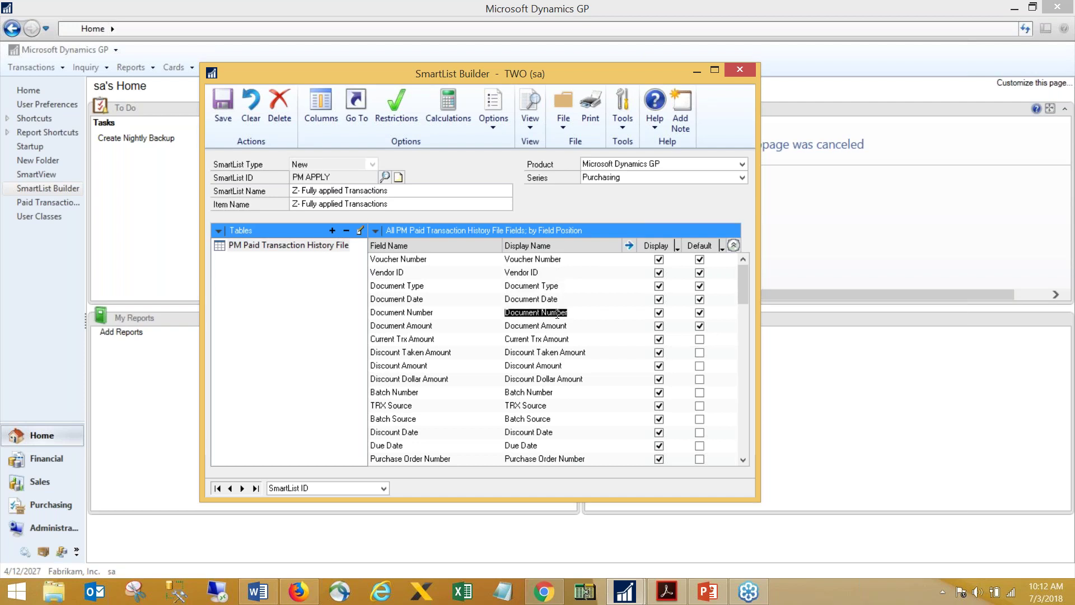
left_click(553, 260)
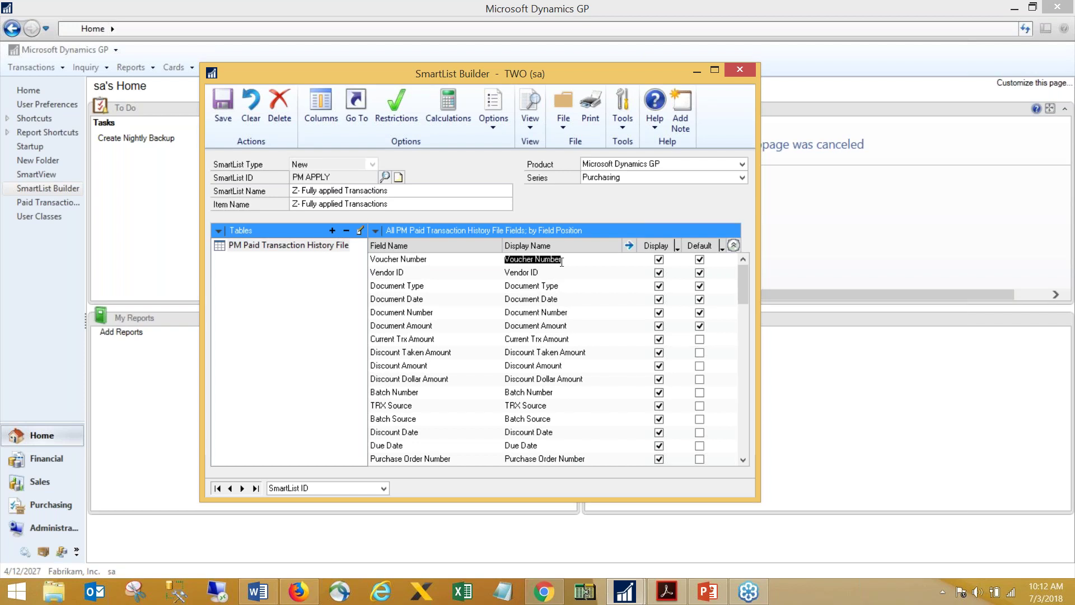
left_click(548, 287)
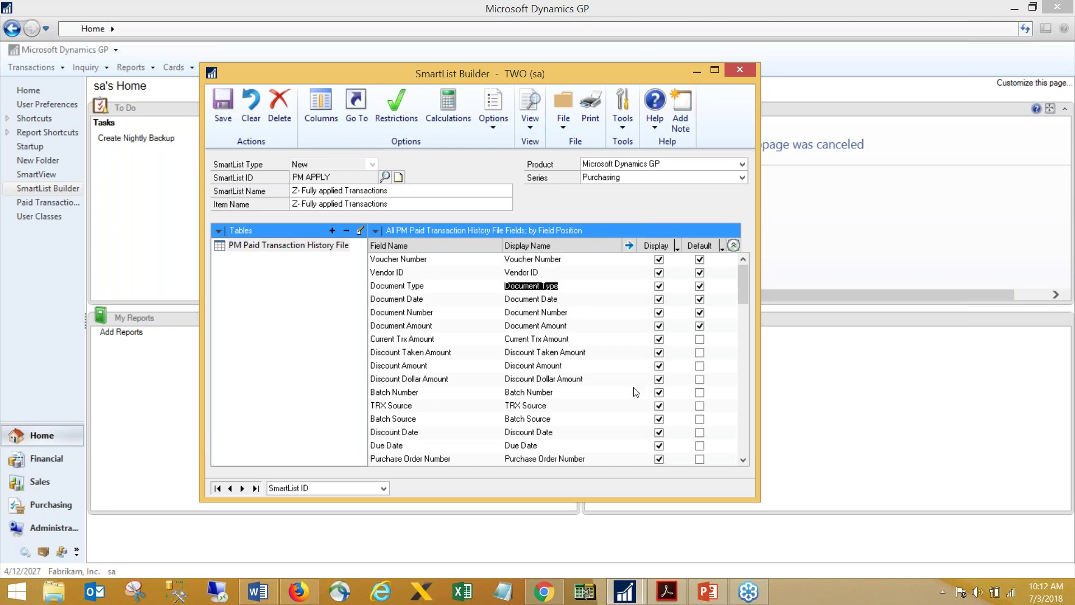
type("Doc Type")
left_click(552, 300)
type("Doc Date")
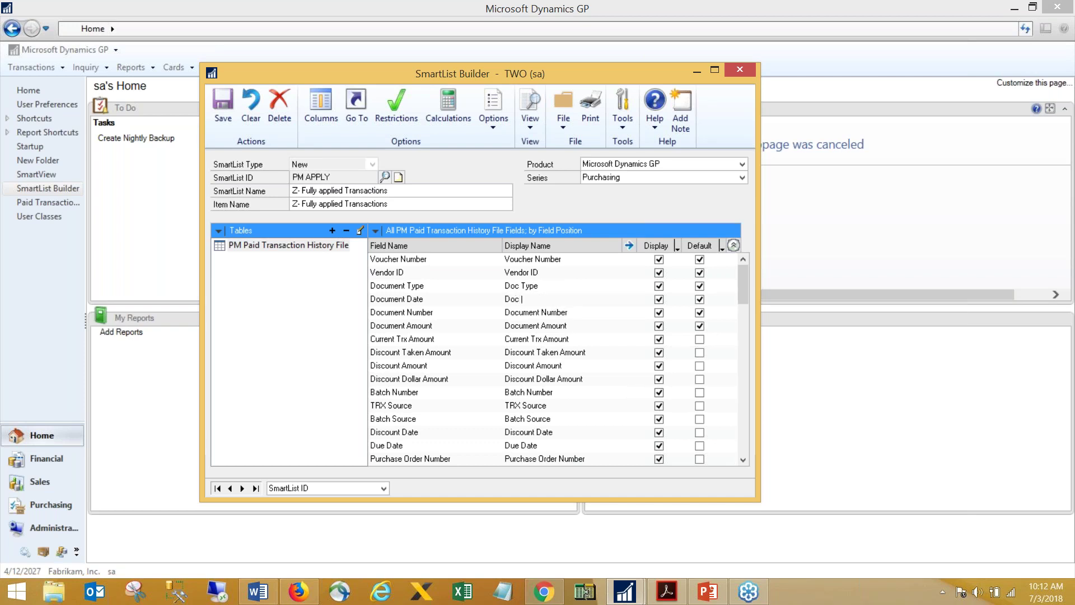
- Change the display names of Document Number and Document Amount to Doc Num and Doc Amt
left_click(560, 314)
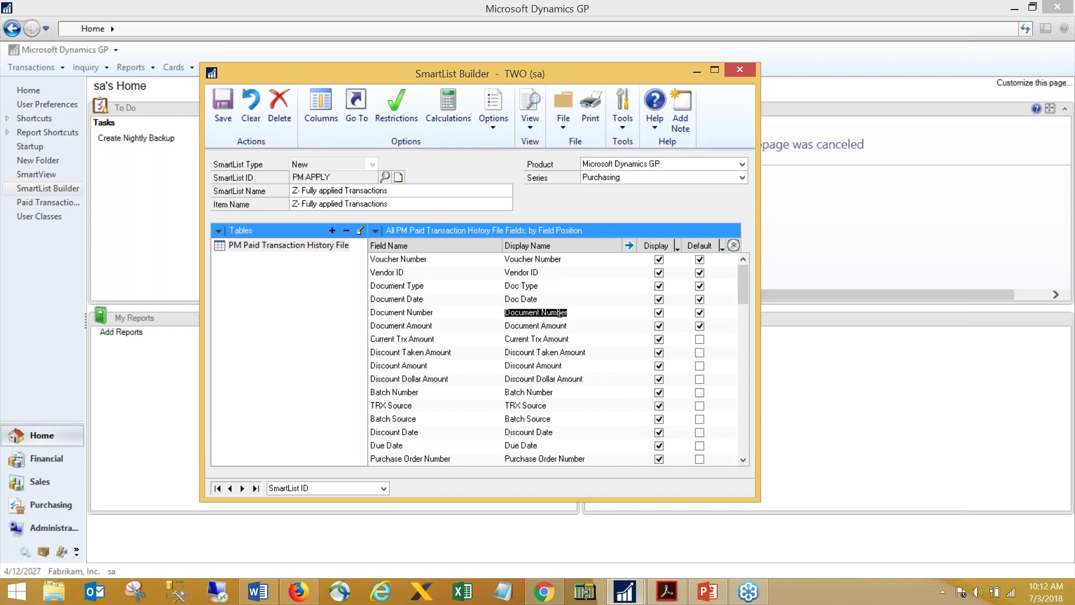
type("Doc Num")
left_click(558, 326)
type("Do")
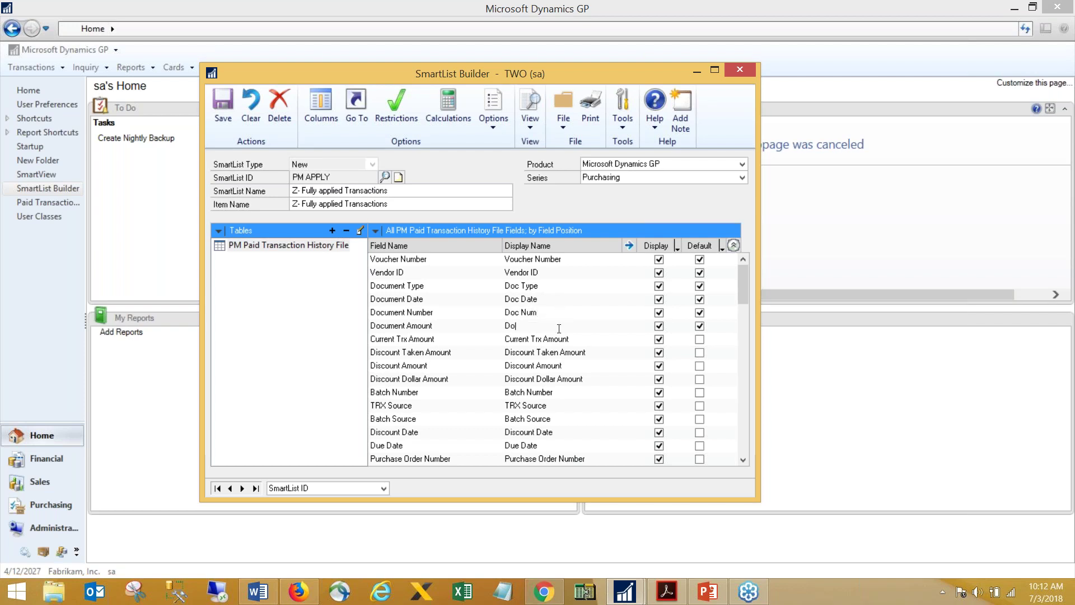
type("c Amount")
key("BackSpace")
key("BackSpace")
key("BackSpace")
type("t")
key("BackSpace")
key("BackSpace")
type("t")
key("Up")
- Save the new SmartList definition and open SmartList, agreeing to make the detected SmartList Builder changes
left_click(217, 98)
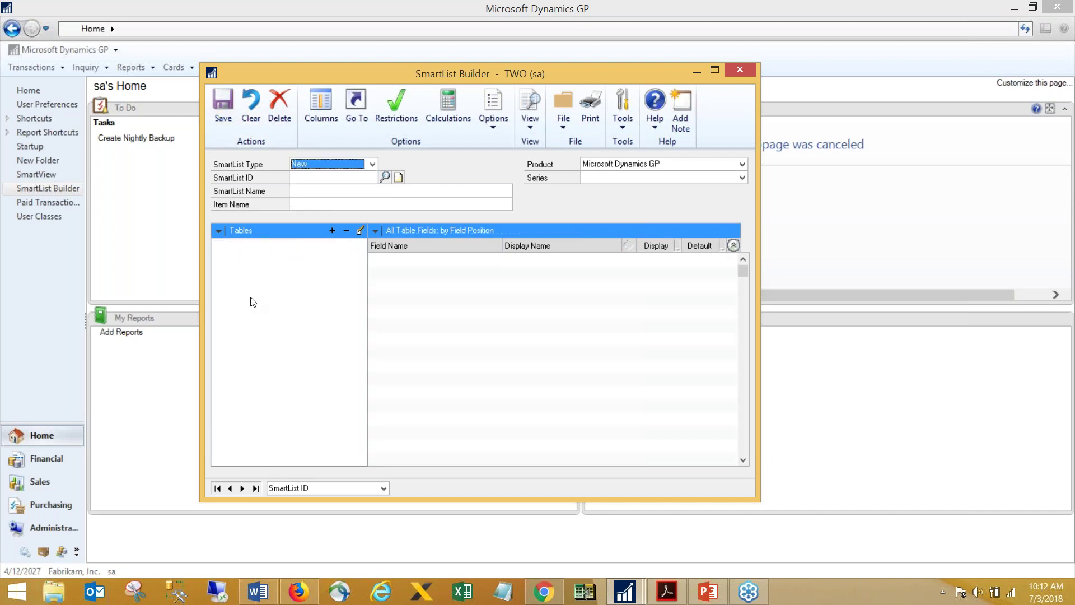
left_click(697, 71)
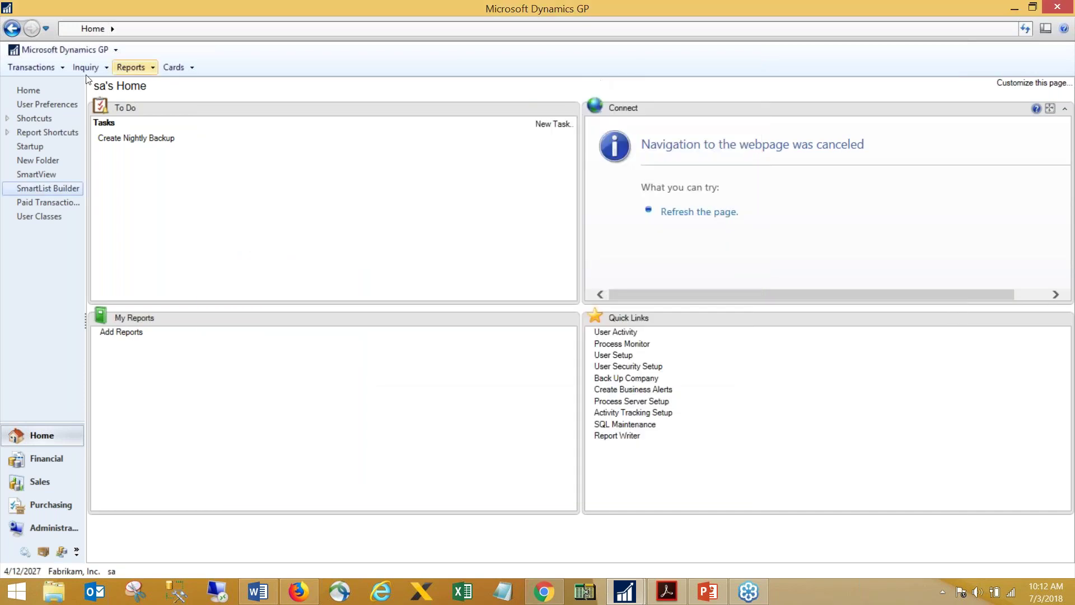
left_click(57, 53)
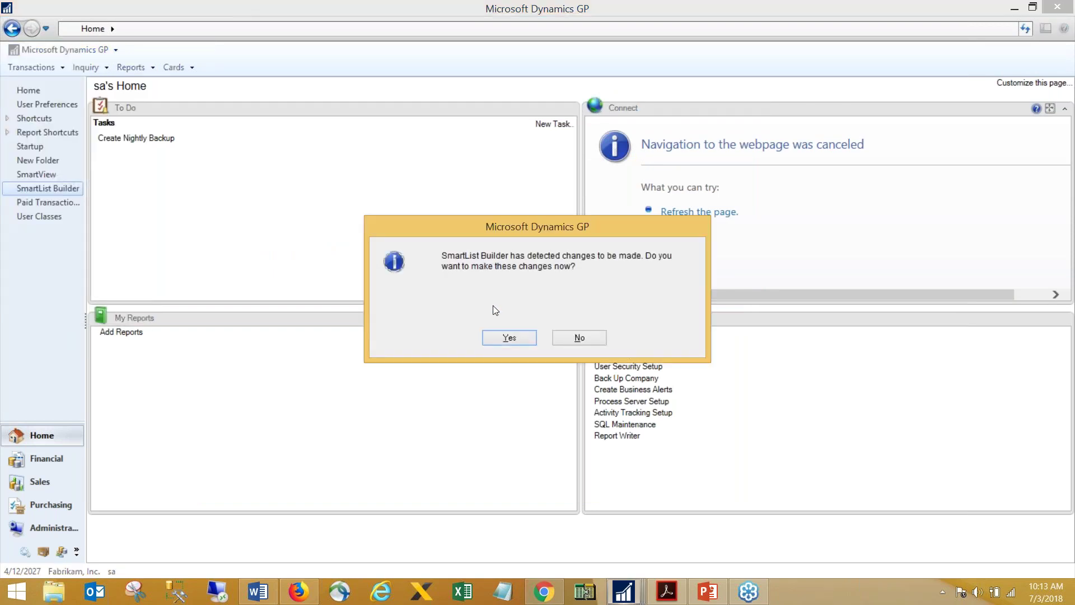
left_click(507, 337)
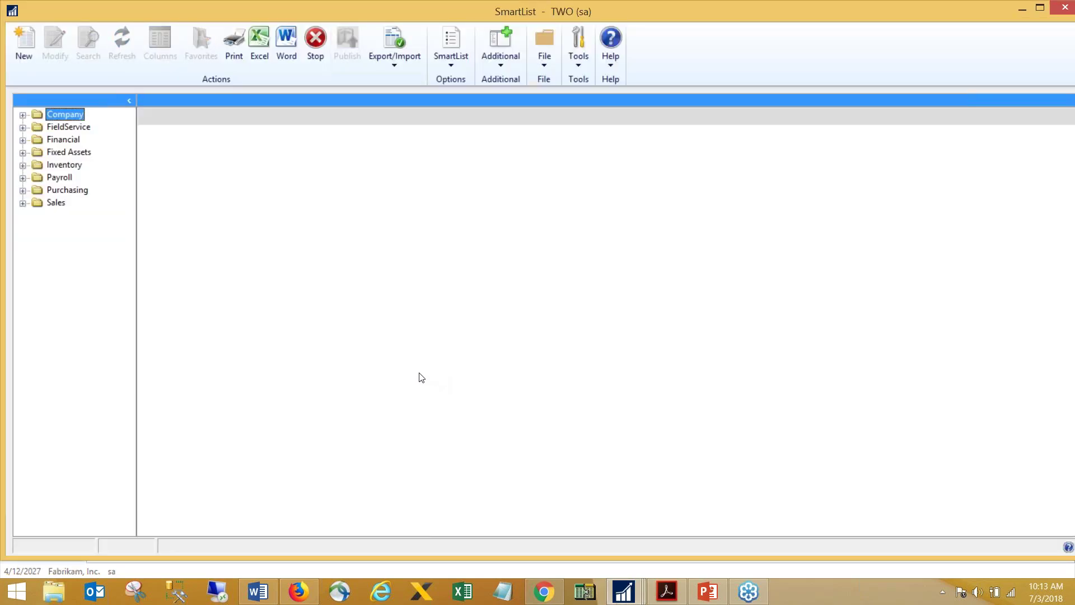
- Open the Z- Fully applied Transactions list in the Purchasing folder and sort its records by Vendor ID
left_click(22, 190)
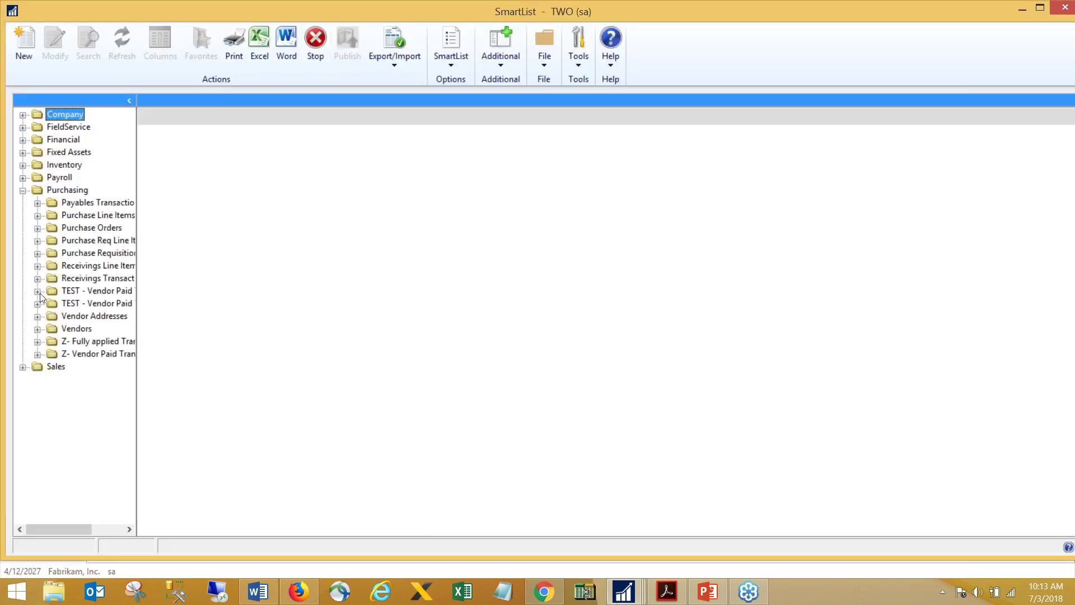
left_click(89, 342)
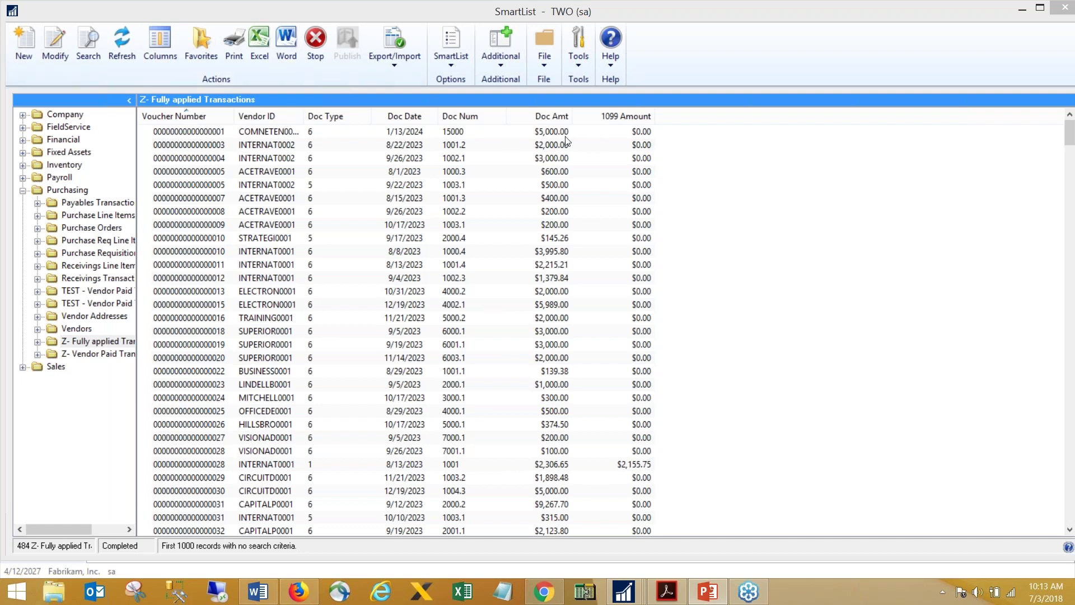
left_click(278, 117)
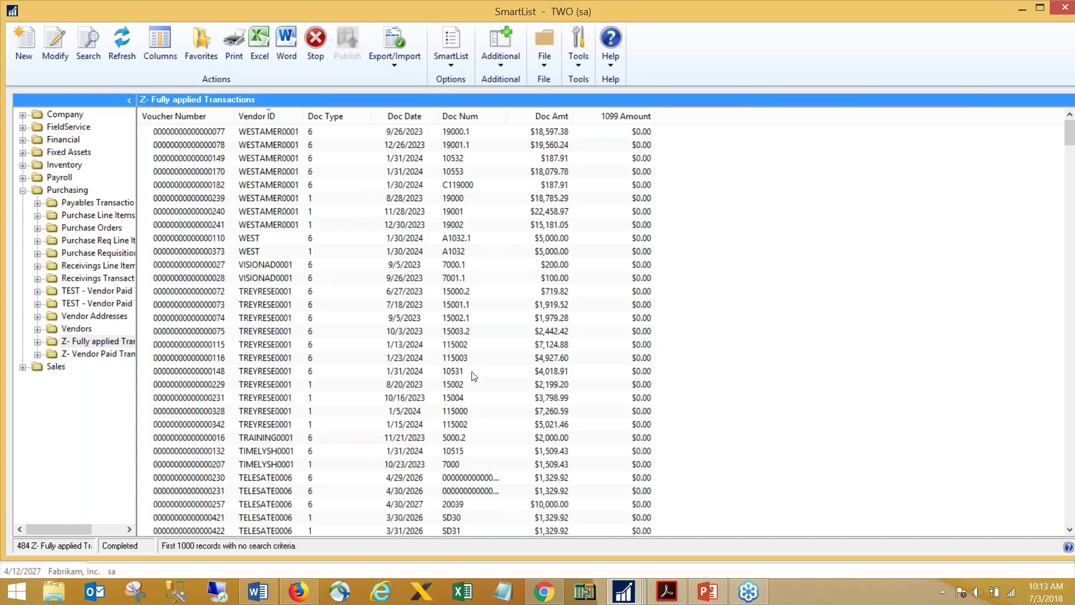
- Add the Vendor Address Code - Remit To column to the displayed list and sort the records by it
left_click(159, 48)
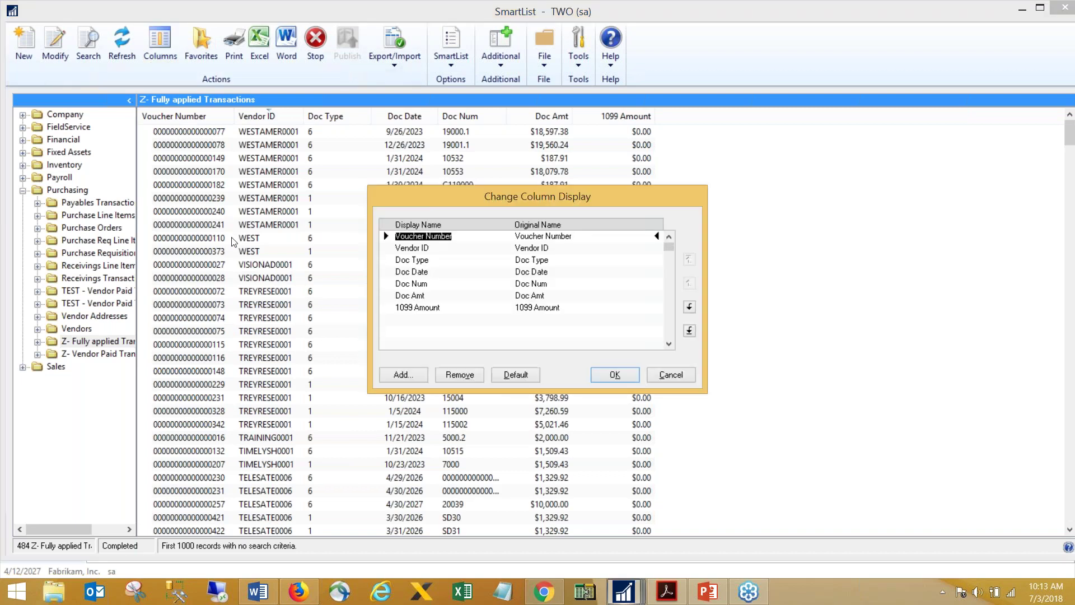
left_click(411, 376)
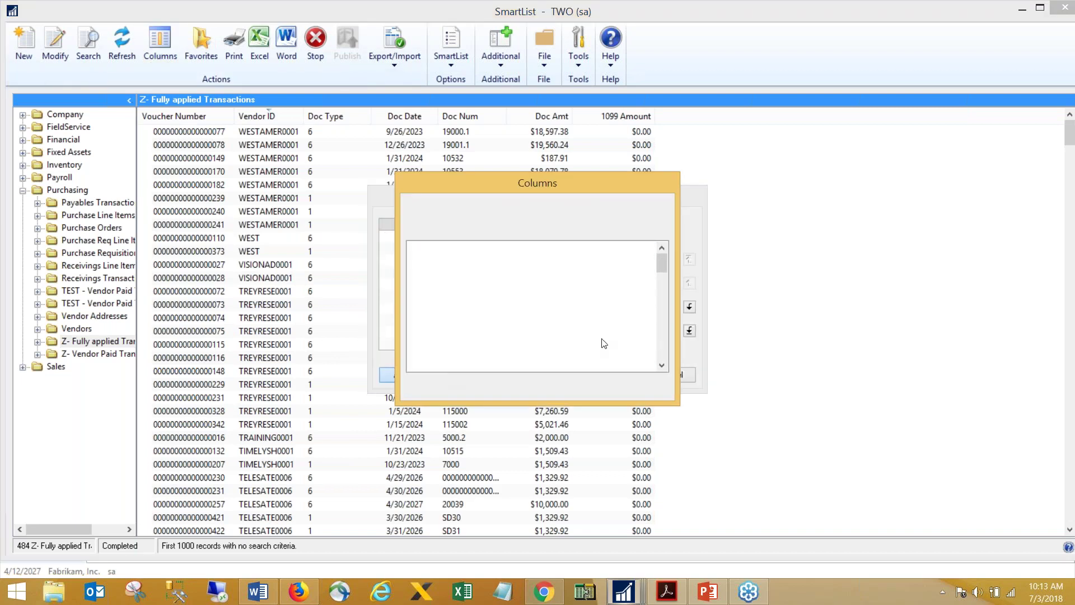
left_click_drag(663, 257, 661, 343)
left_click(479, 295)
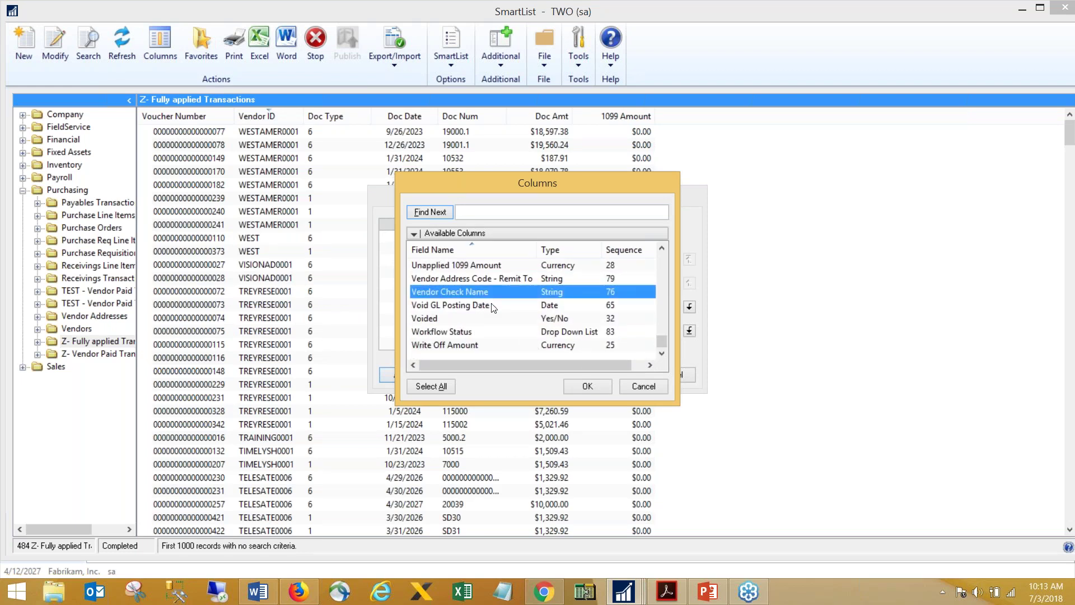
left_click(481, 280)
left_click(477, 308)
left_click(480, 277)
left_click(582, 389)
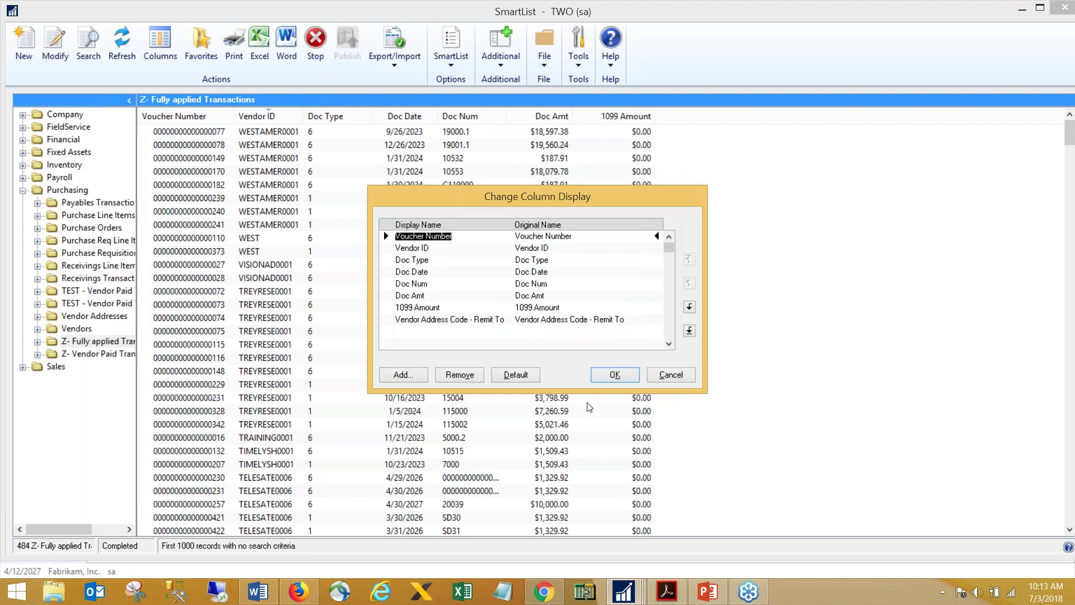
left_click(605, 374)
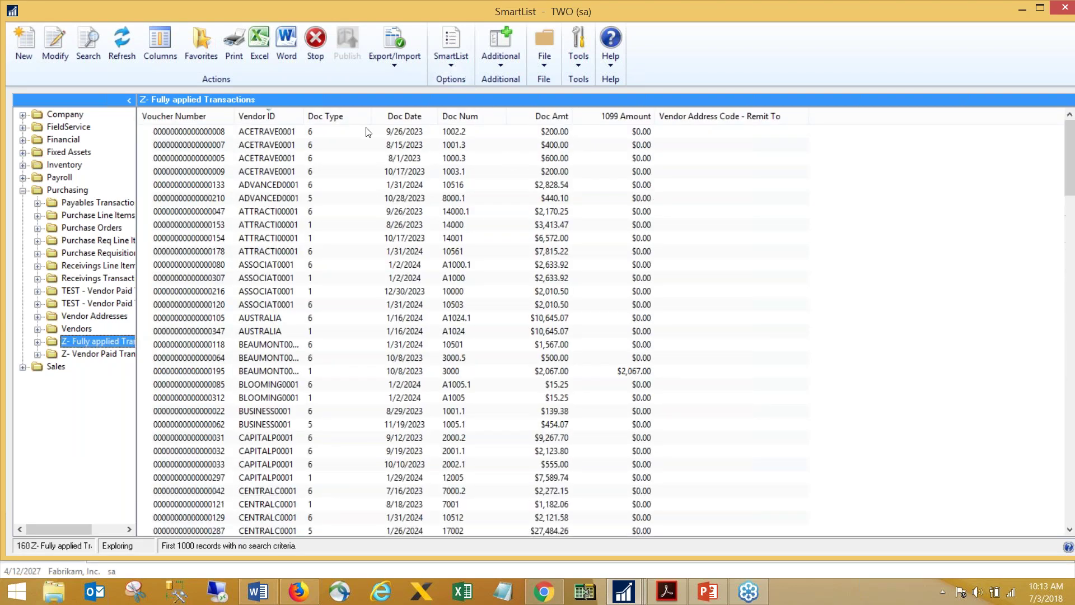
left_click(719, 116)
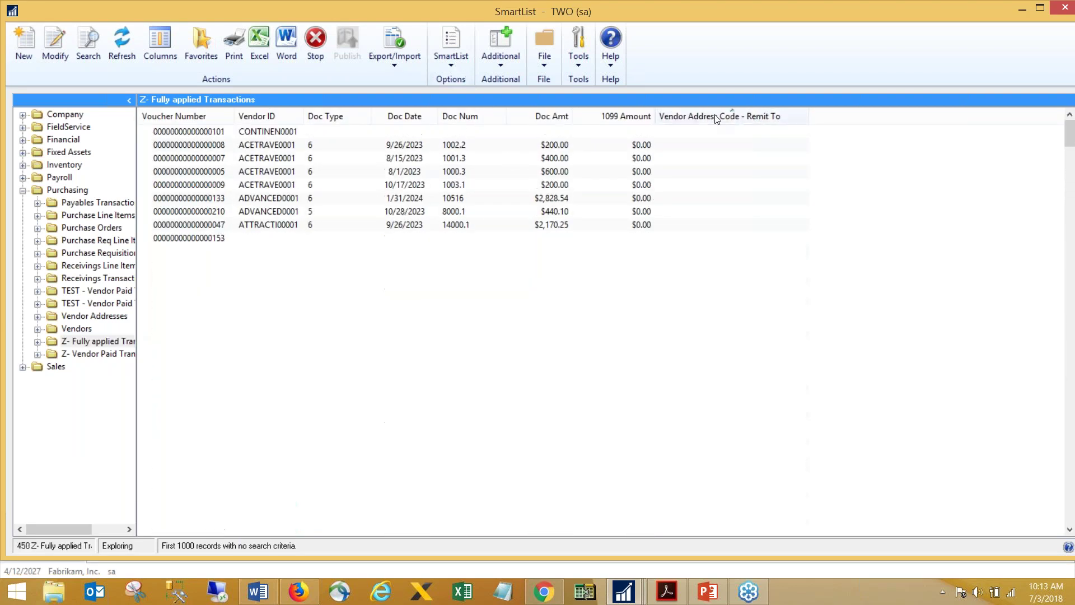
- Remove the Vendor Address Code - Remit To column from the displayed list
left_click(160, 45)
left_click(453, 324)
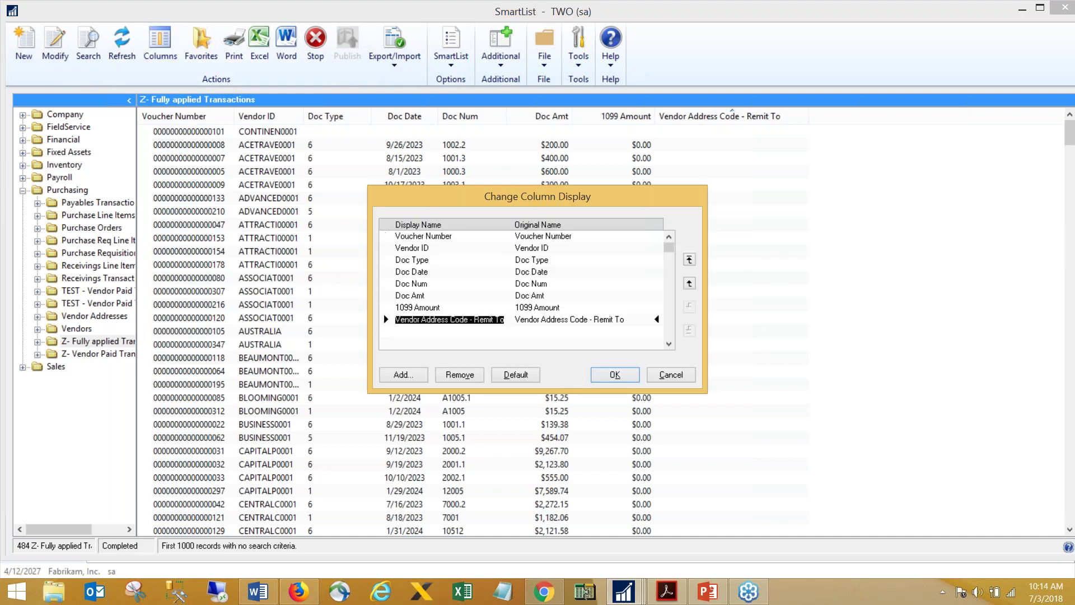
left_click(458, 375)
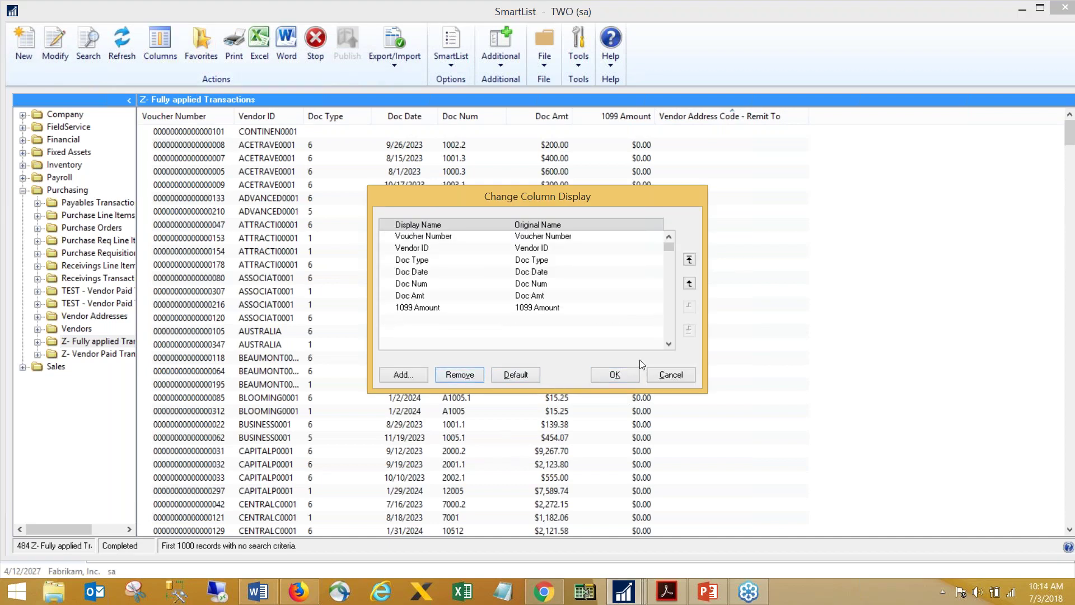
left_click(603, 375)
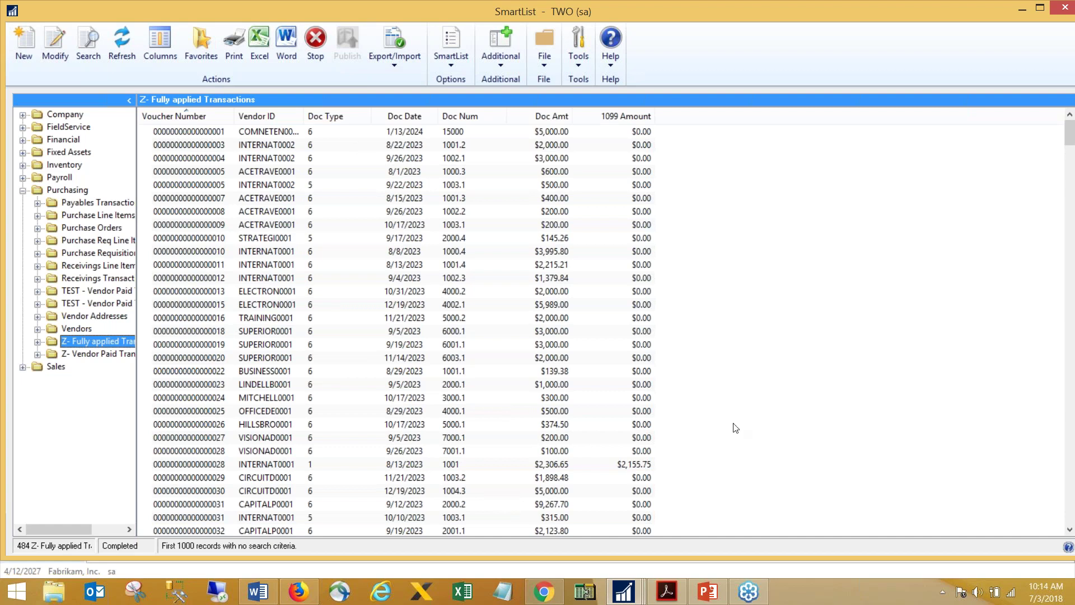
- Examine the Doc Type values of the records in the Z- Fully applied Transactions list
left_click(339, 134)
left_click_drag(326, 202, 336, 399)
scroll(337, 438, "down", 2)
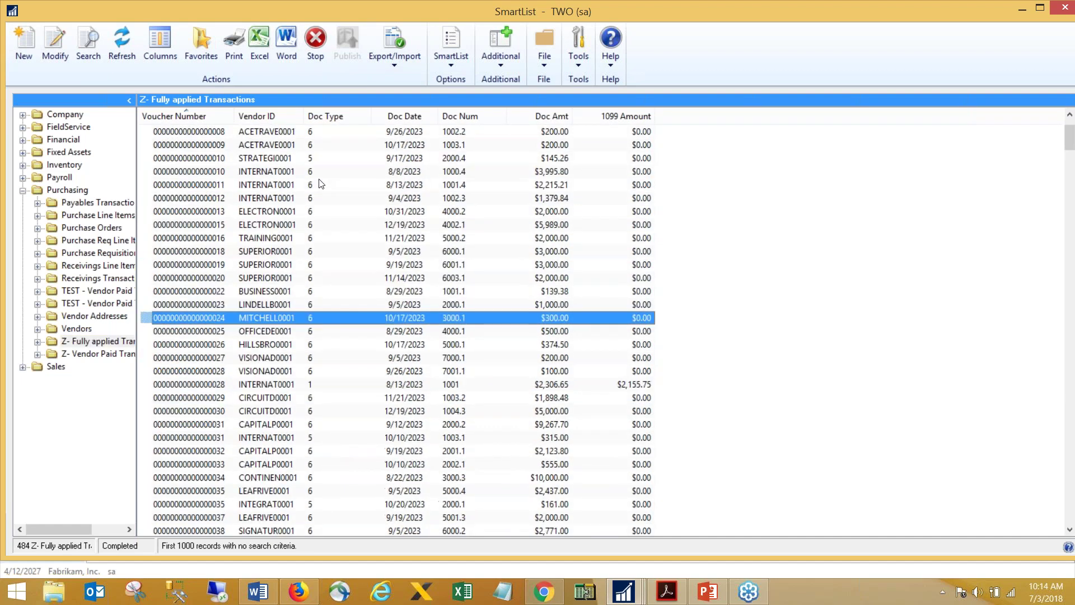
scroll(321, 184, "down", 4)
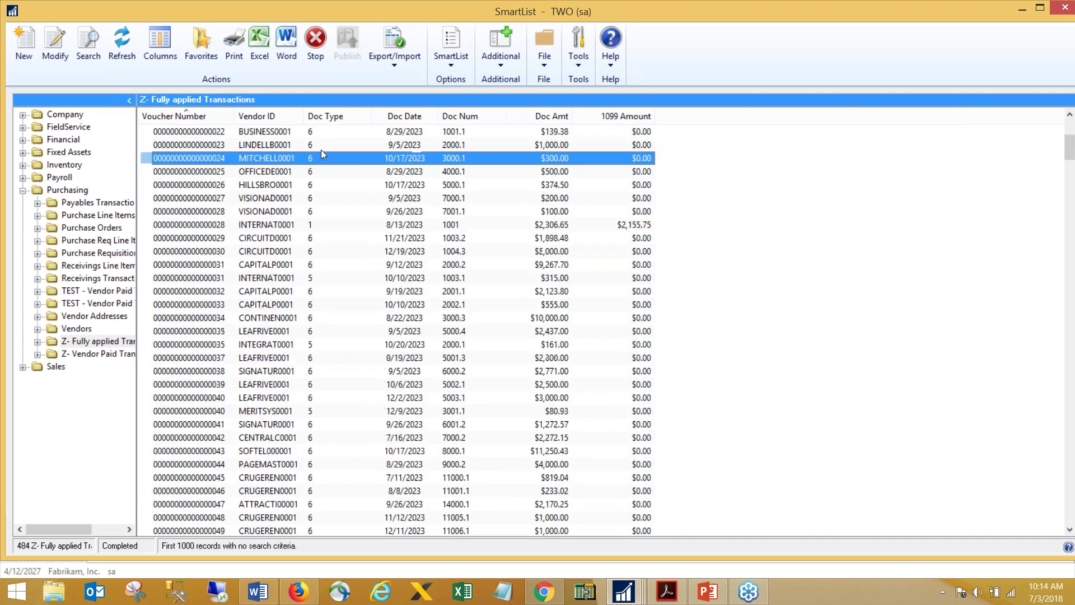
left_click(325, 213)
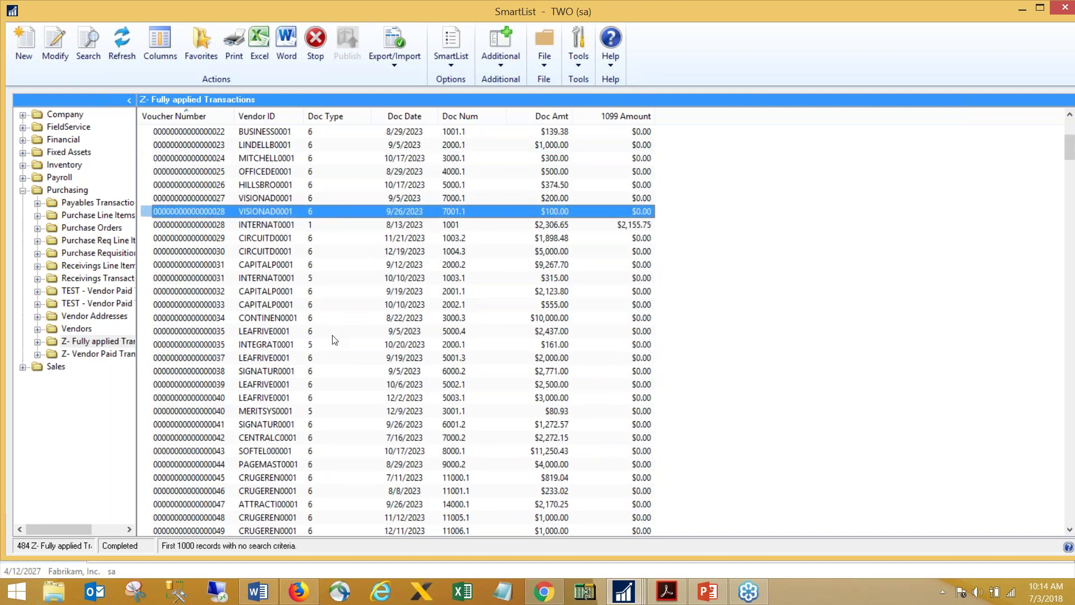
left_click(319, 224)
scroll(343, 324, "down", 5)
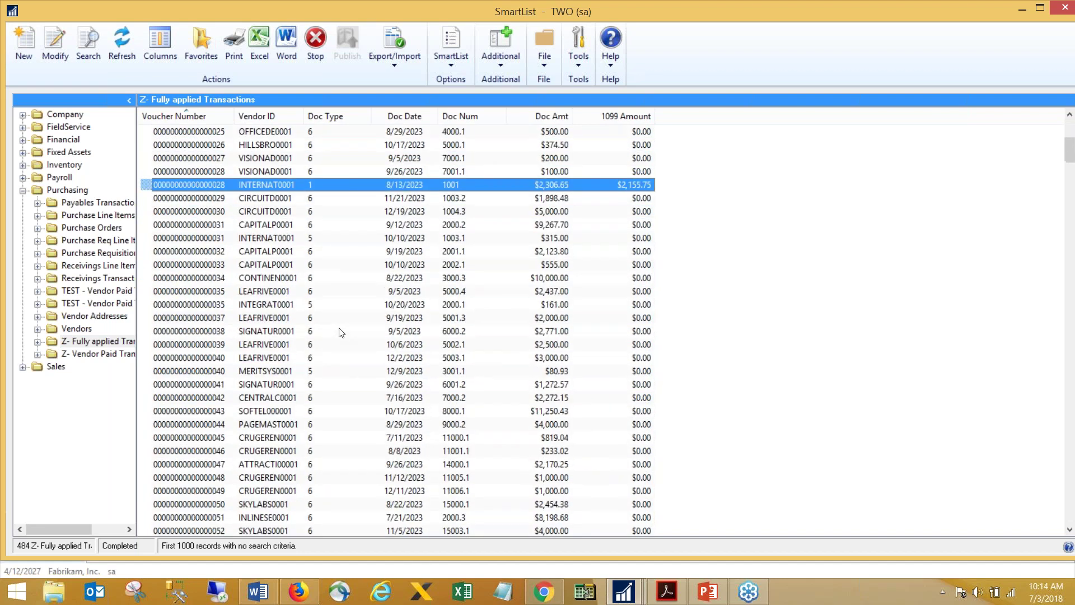
left_click(330, 133)
left_click(331, 211)
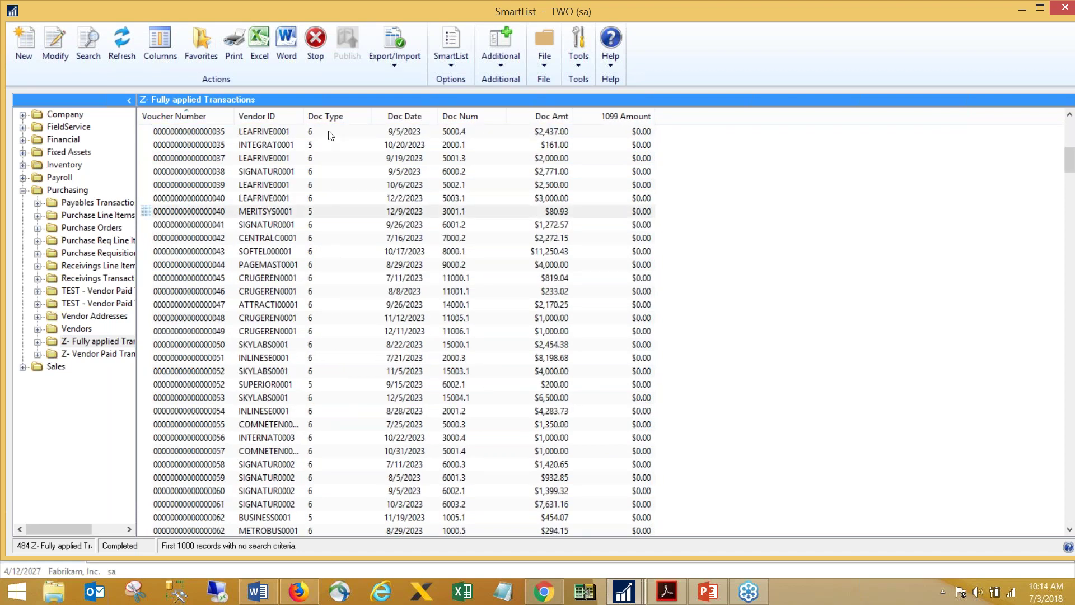
left_click(334, 160)
scroll(345, 174, "up", 2)
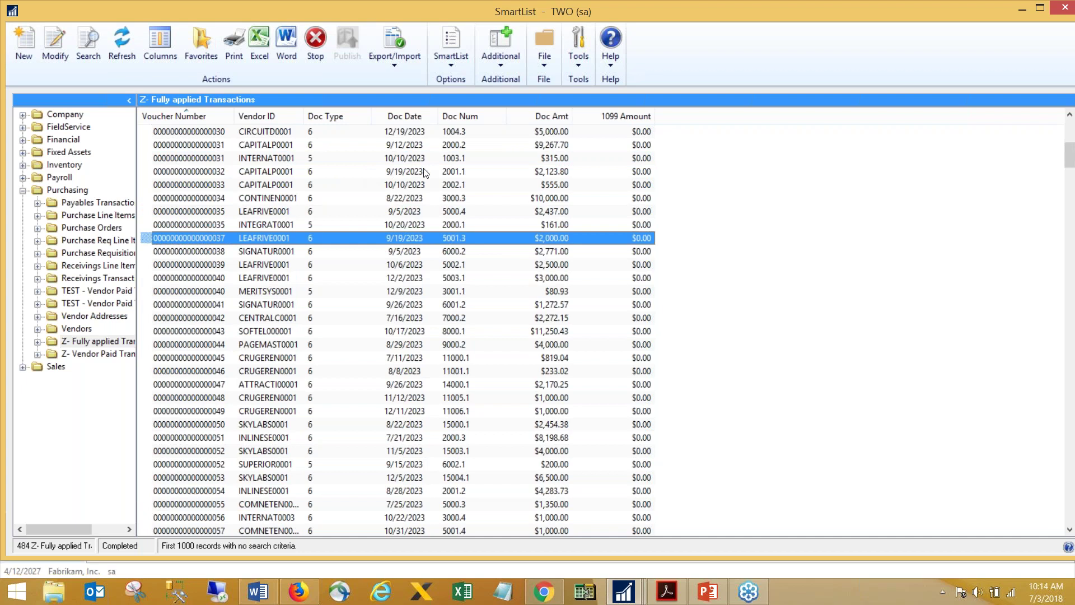
- Open the Z- Fully applied Transactions SmartList for modification and choose PM Vendor Master File as an additional Microsoft Dynamics GP table
left_click(58, 39)
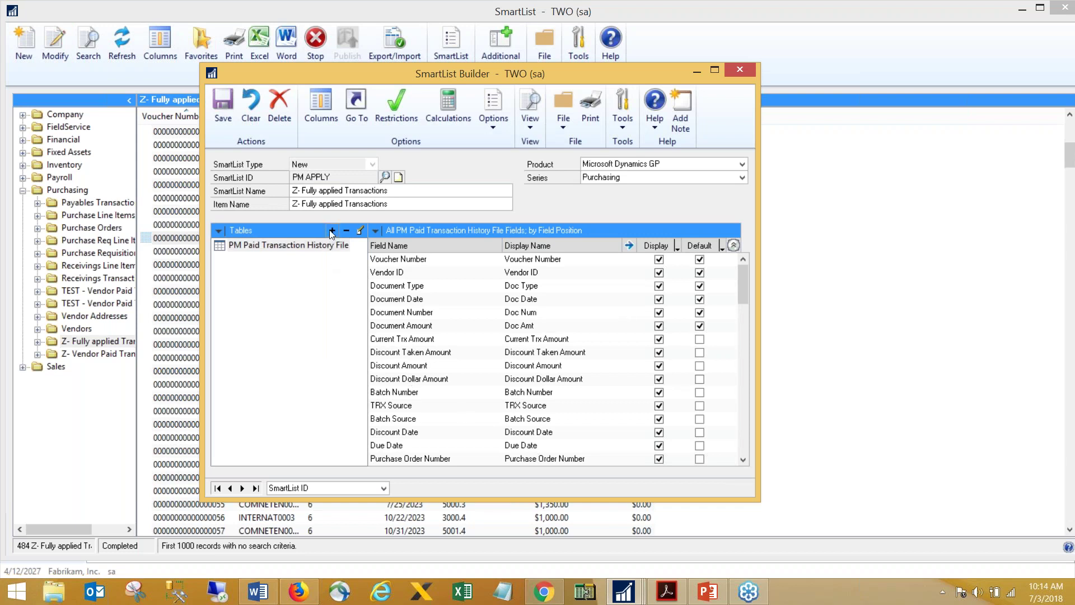
left_click(332, 231)
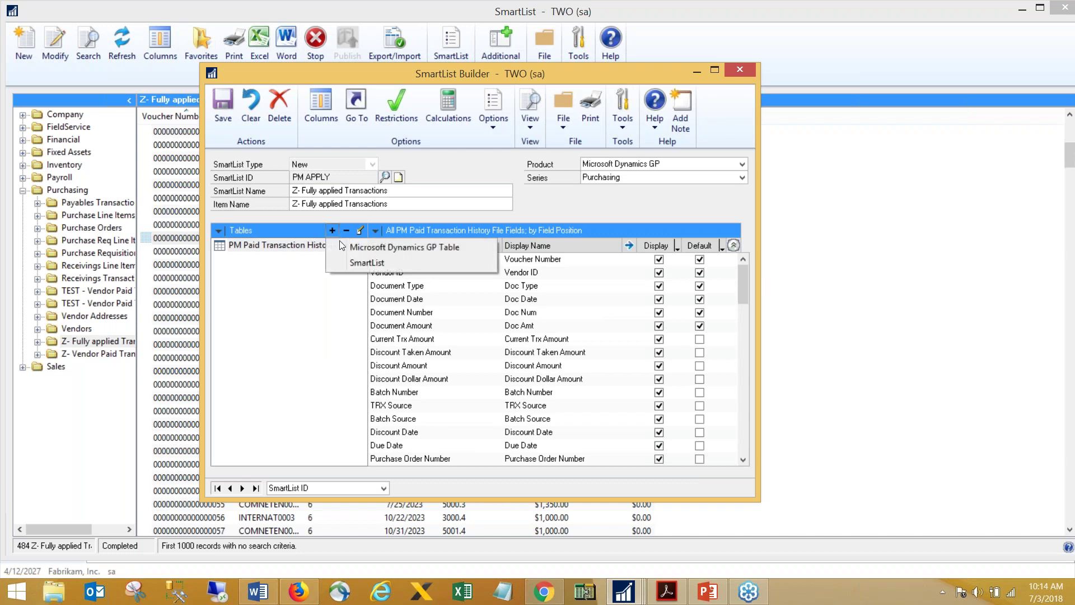
left_click(363, 248)
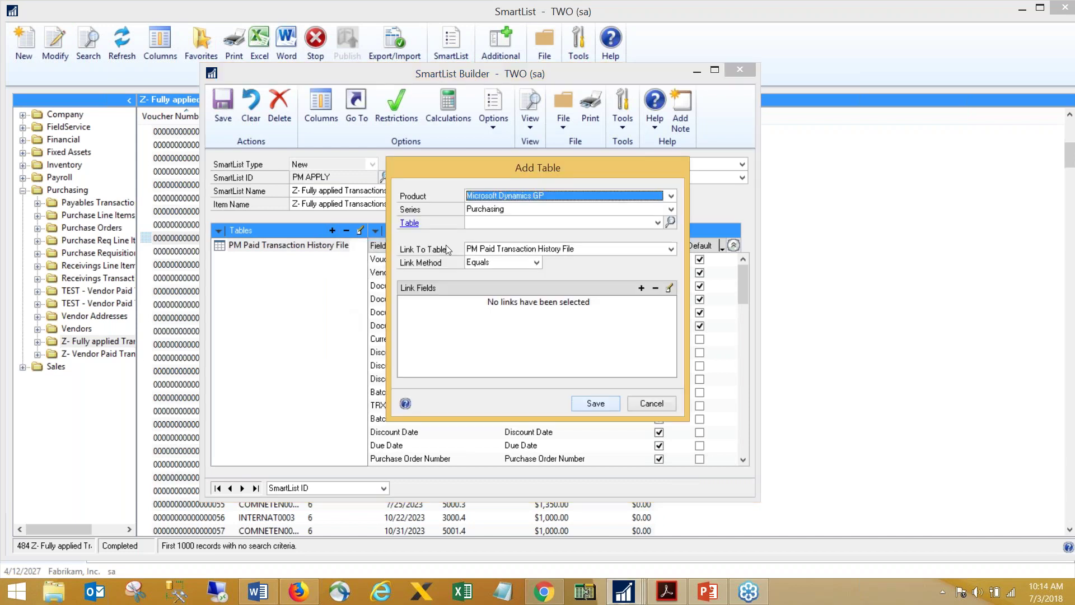
left_click(657, 222)
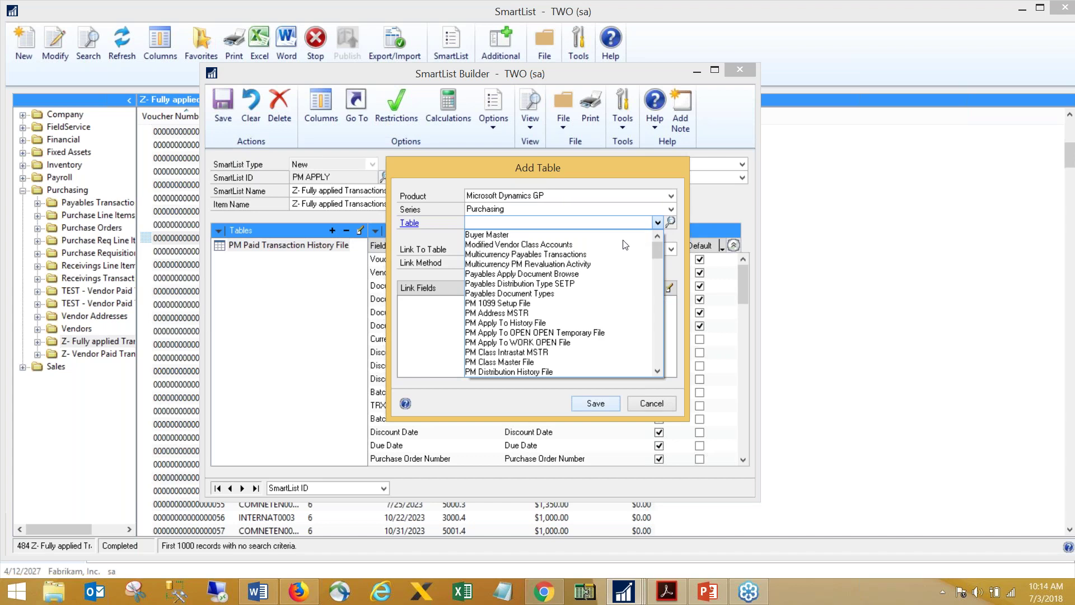
left_click(656, 351)
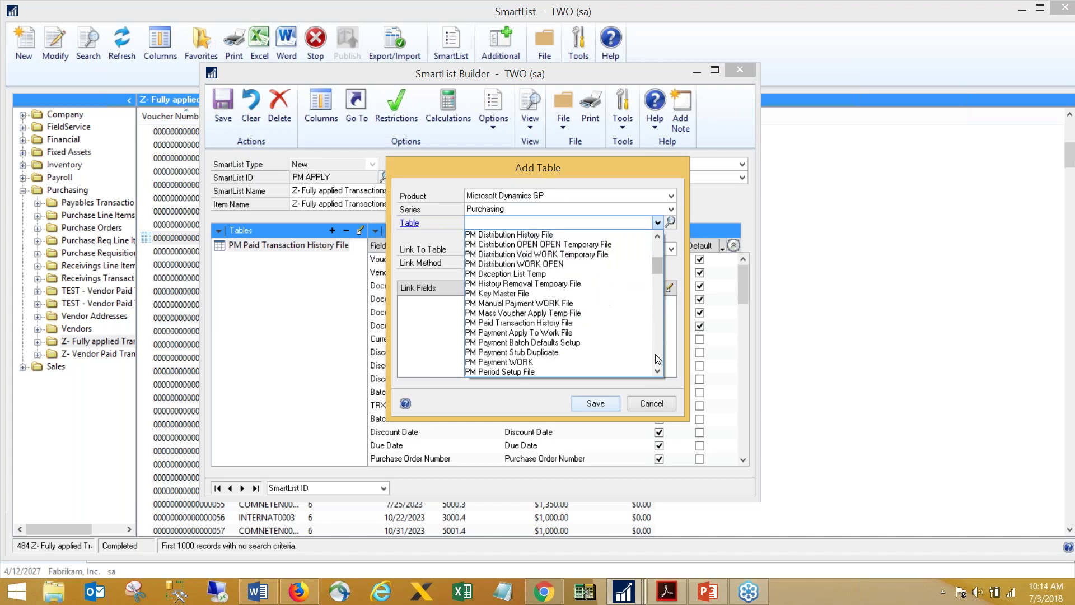
left_click(658, 359)
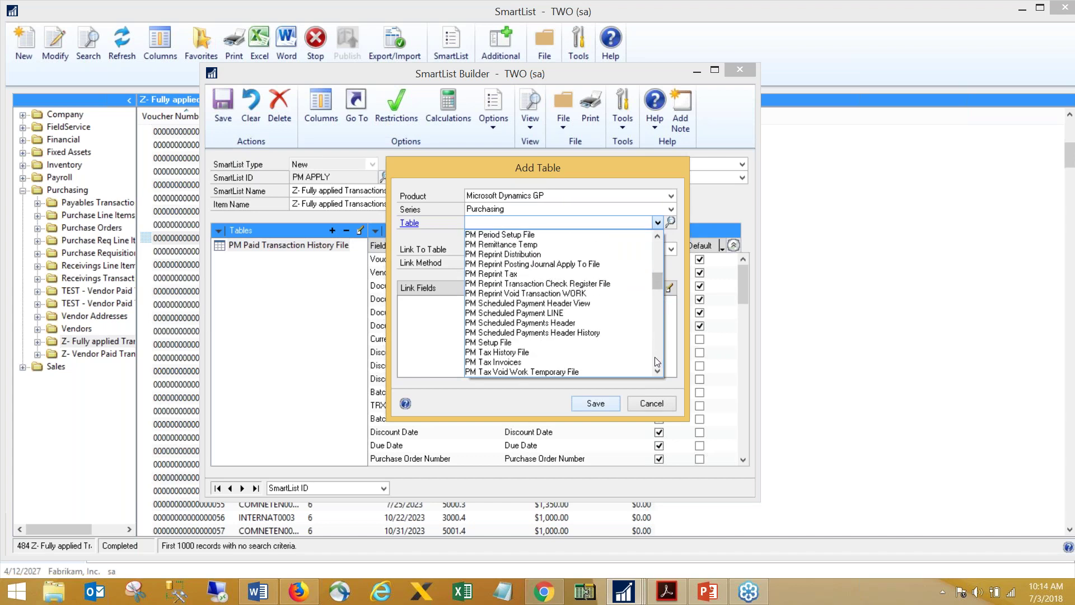
left_click(655, 358)
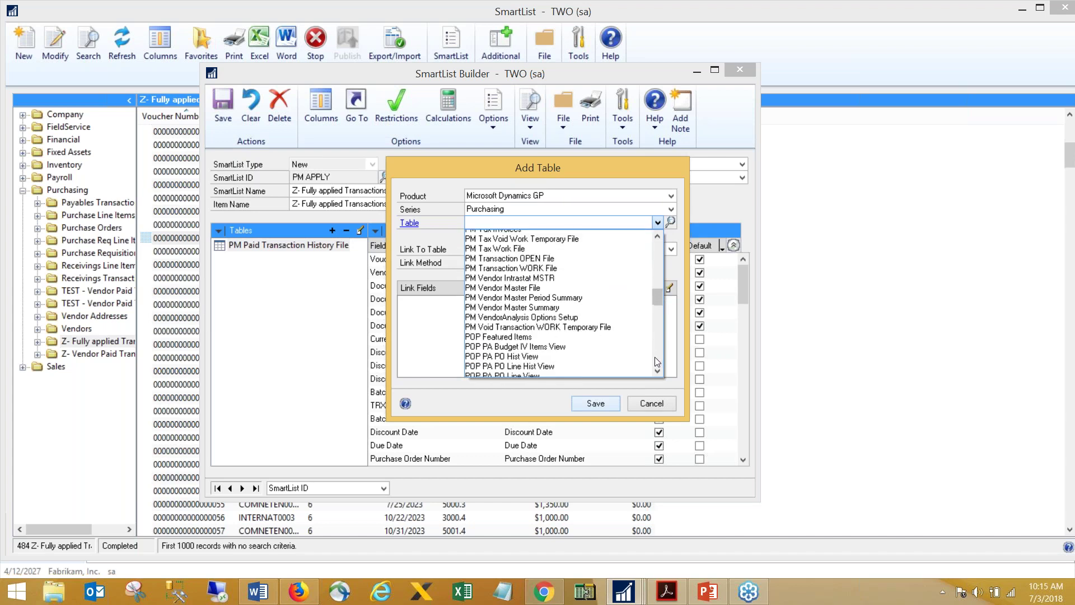
left_click(504, 283)
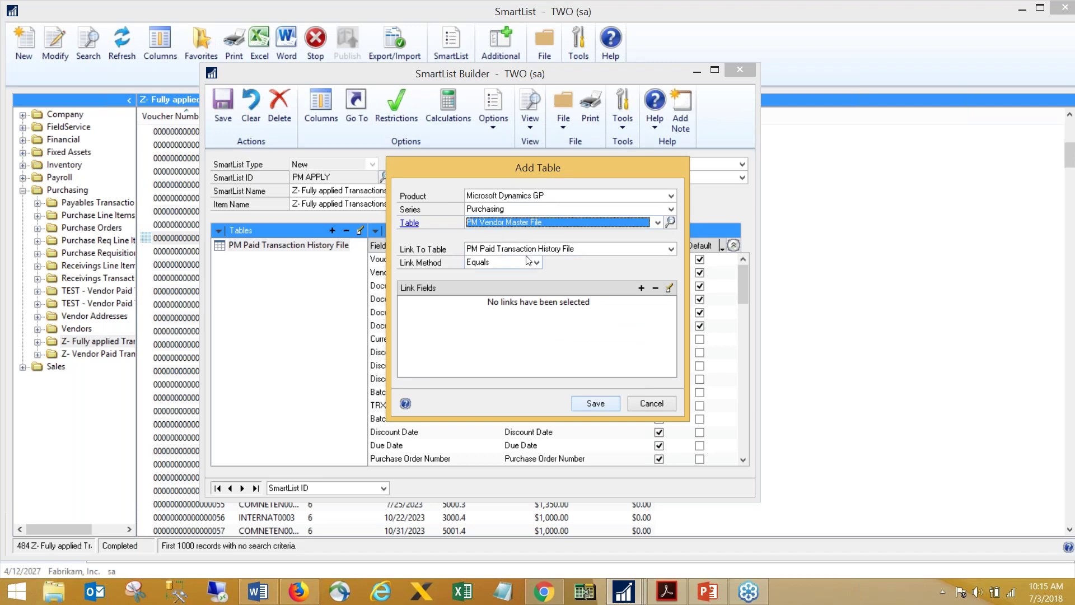
- Link Vendor ID in PM Paid Transaction History File to Vendor ID in PM Vendor Master File and save the added table
left_click(641, 288)
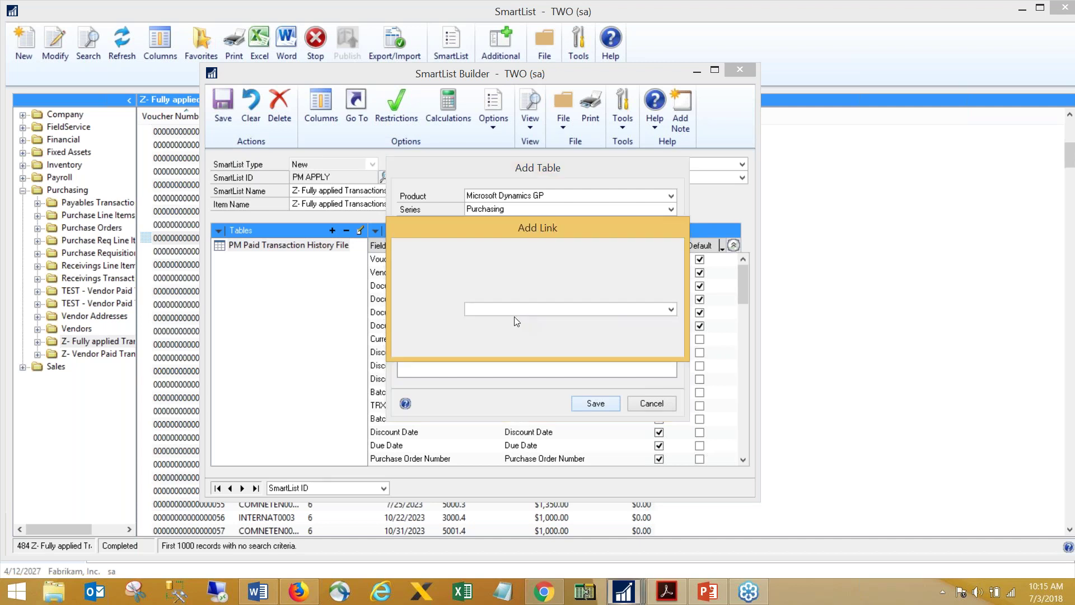
left_click(515, 269)
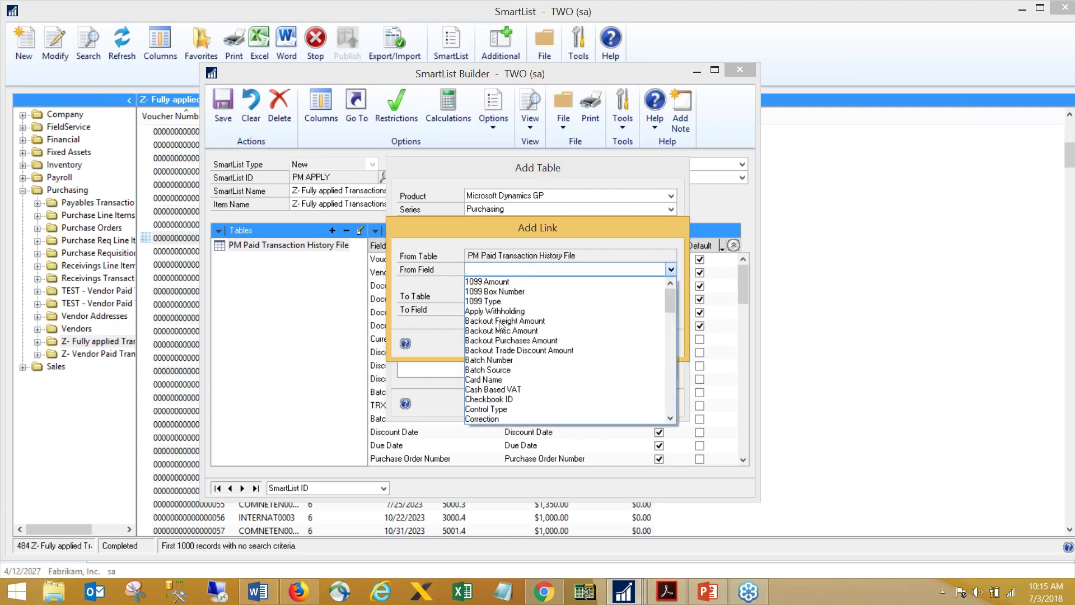
scroll(500, 406, "down", 15)
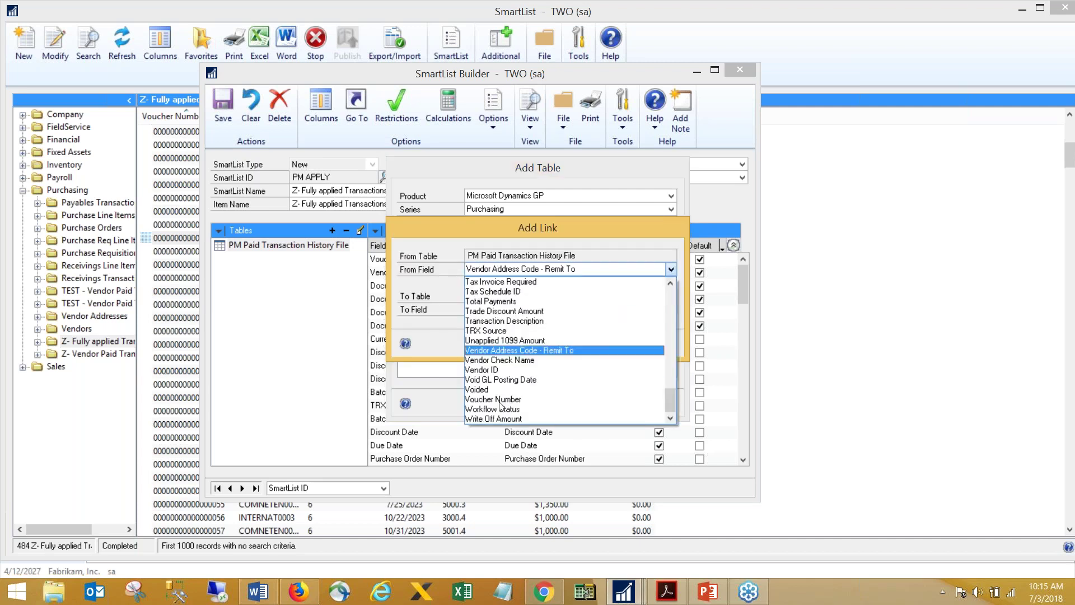
left_click(496, 369)
left_click(505, 311)
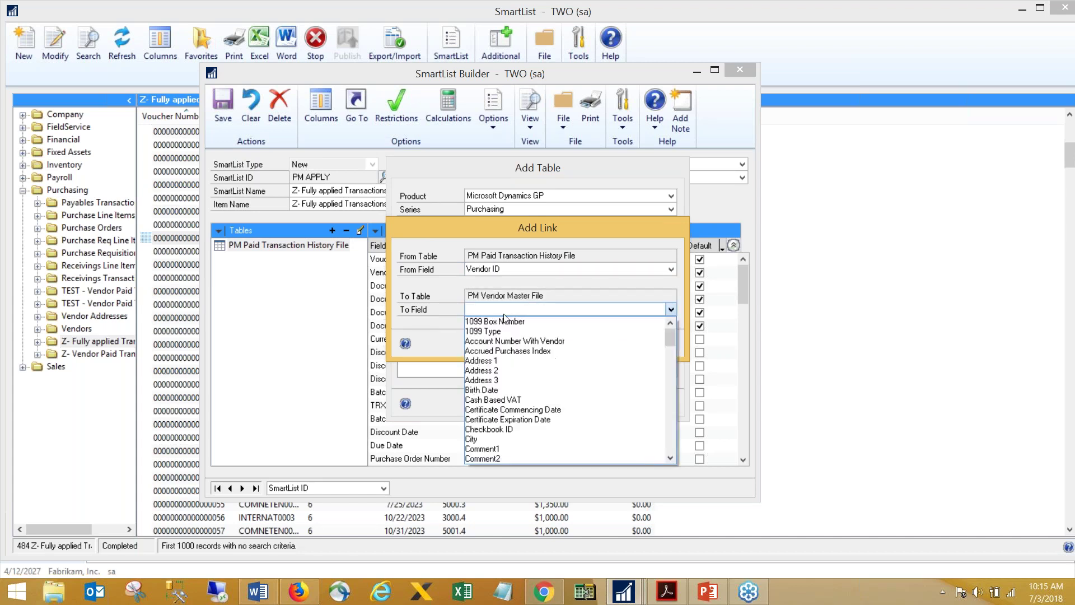
key("v")
left_click(493, 399)
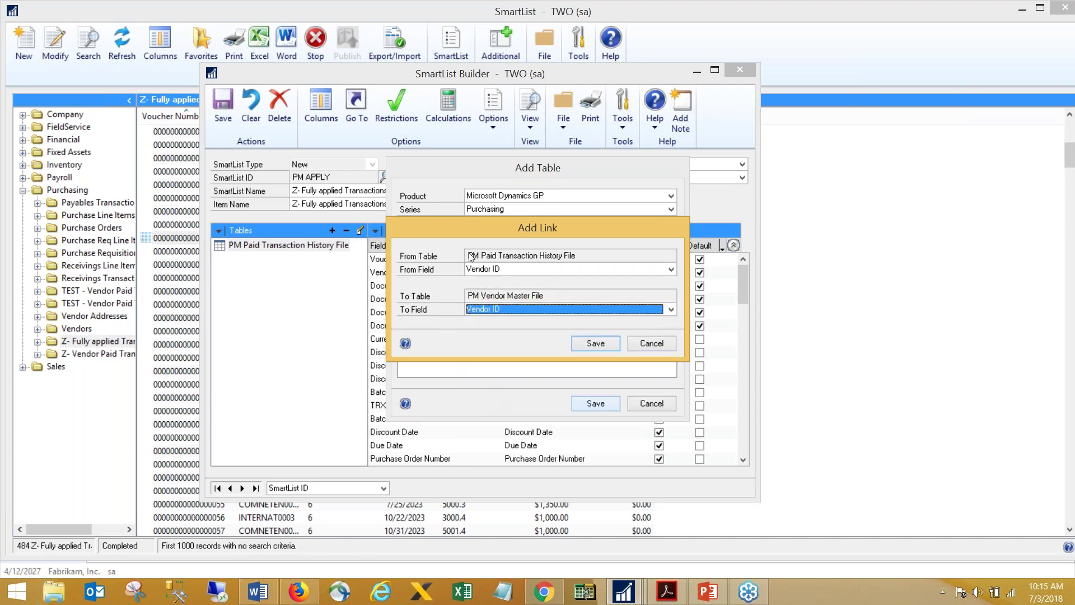
left_click(580, 346)
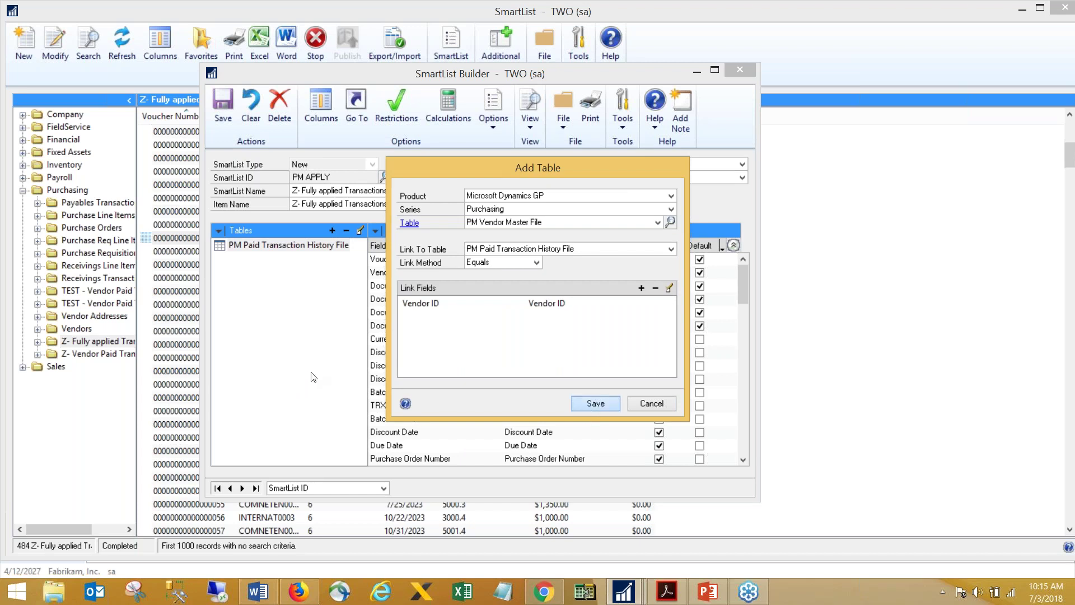
key("Return")
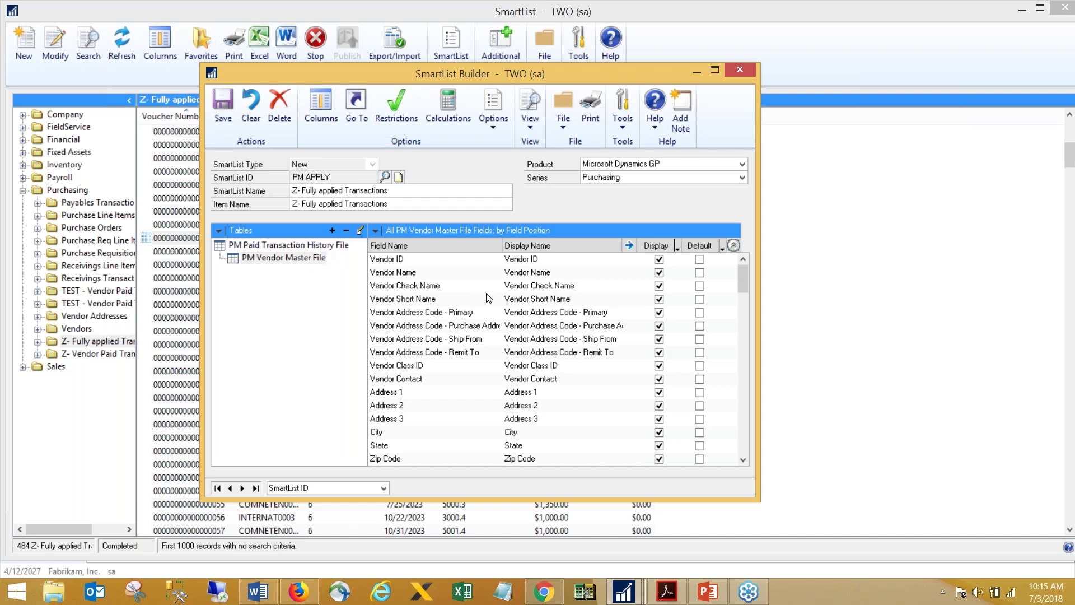
- Mark Vendor Name as a default column of the PM Vendor Master File and save the SmartList
left_click(700, 274)
scroll(738, 313, "down", 6)
left_click(743, 435)
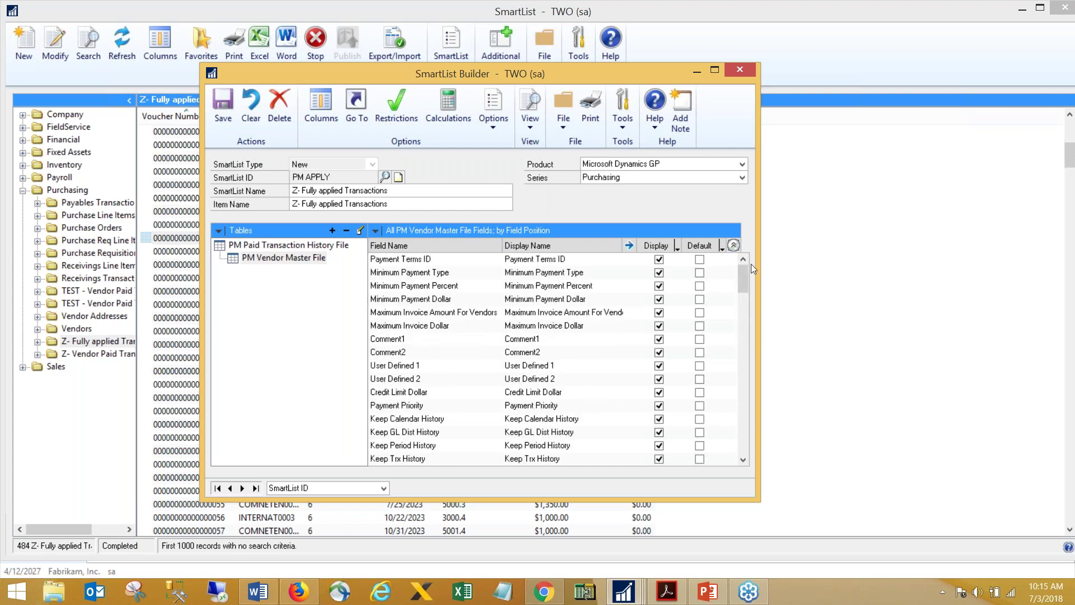
scroll(751, 284, "up", 10)
left_click(223, 104)
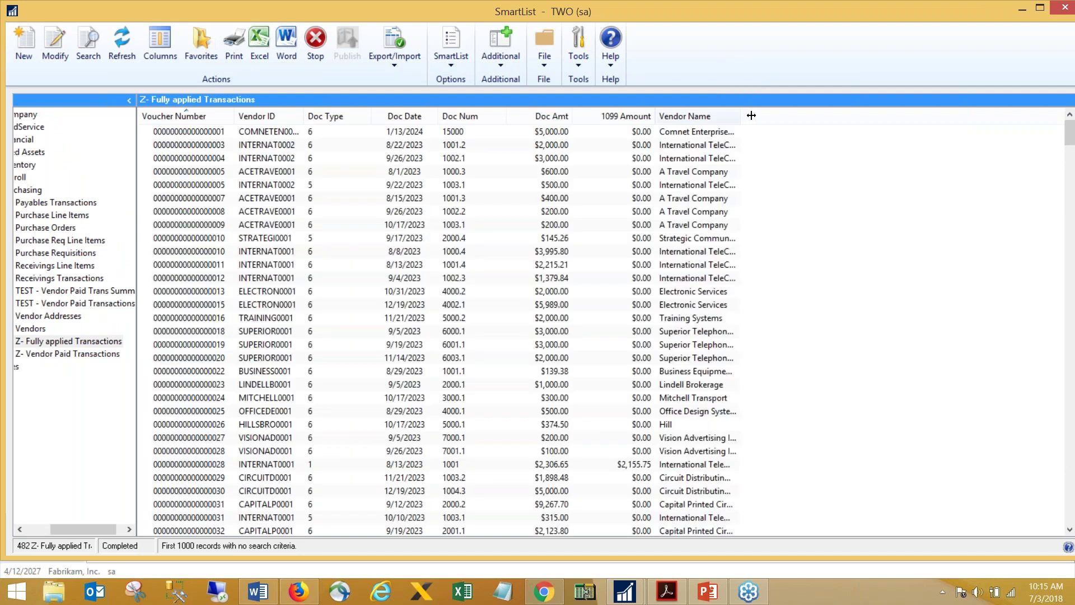
- Widen the Vendor Name column of the Z- Fully applied Transactions list
left_click_drag(750, 115, 768, 115)
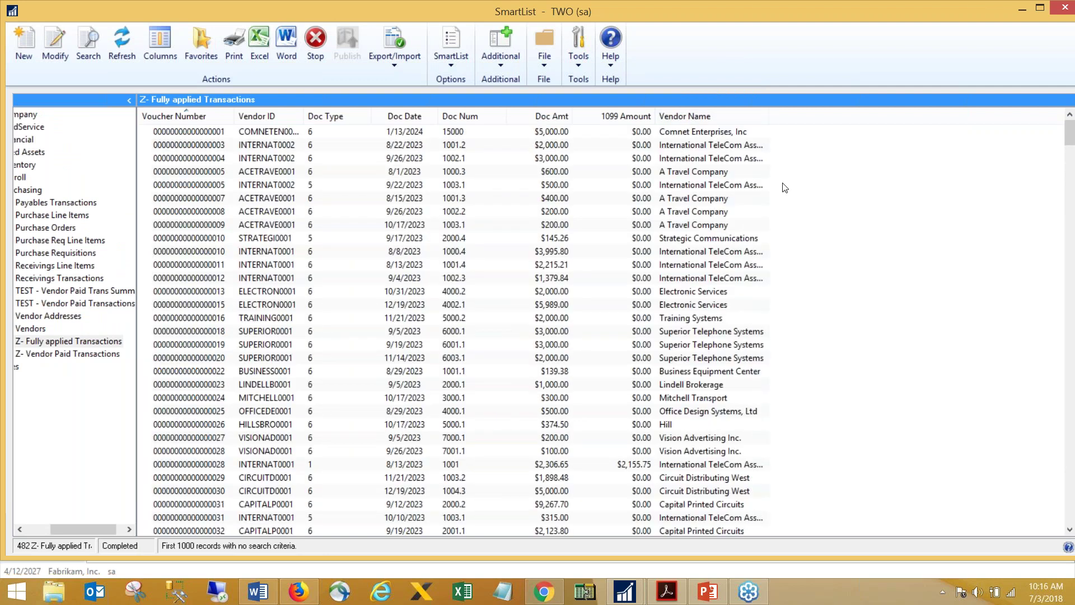
key("alt+Tab")
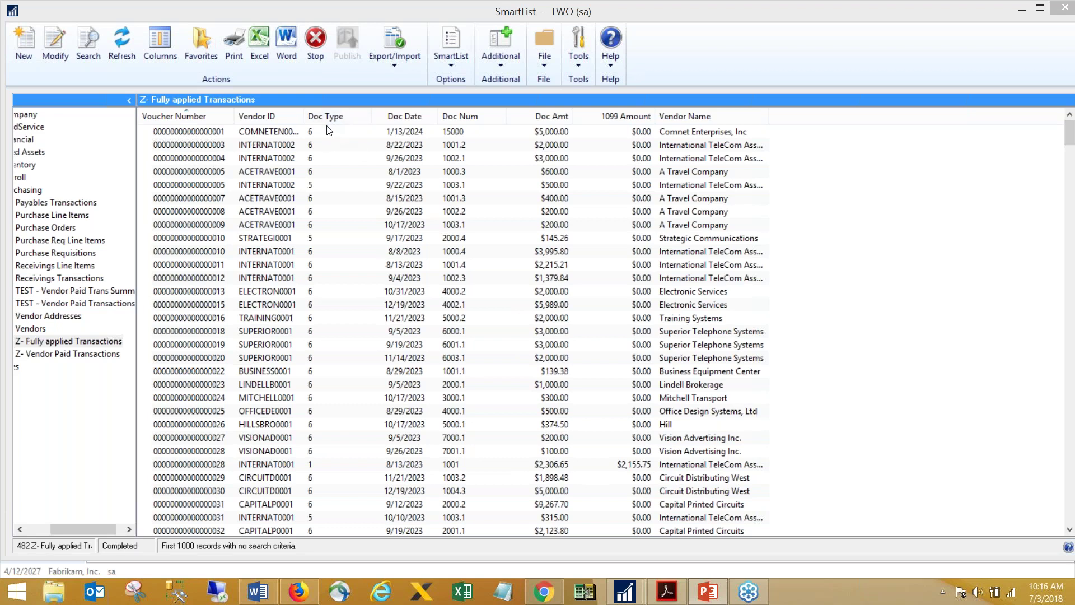
left_click(73, 528)
left_click_drag(72, 528, 59, 528)
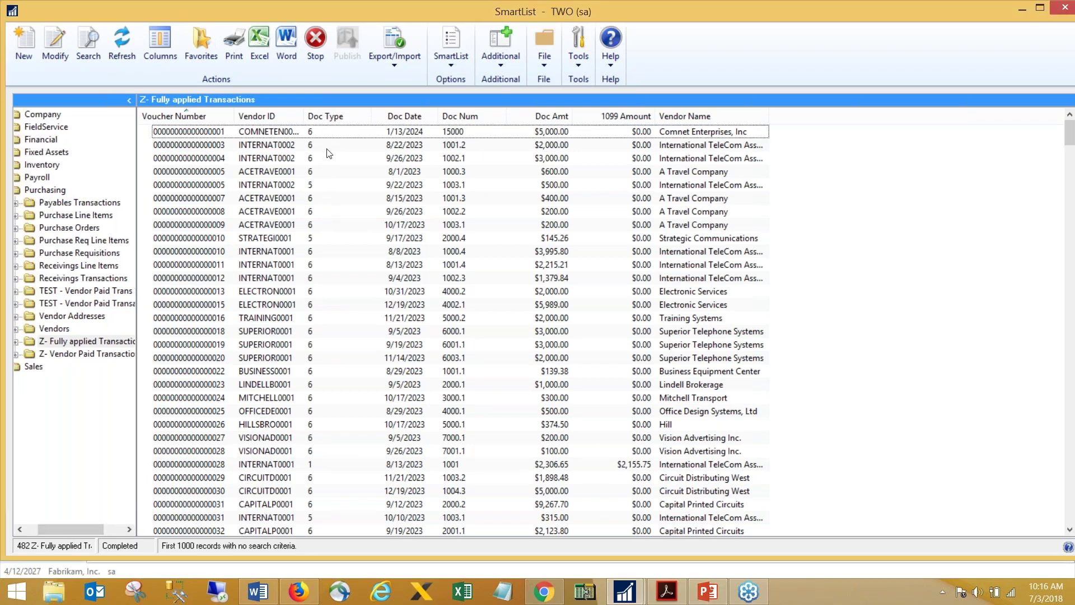
- Open the Z- Fully applied Transactions SmartList for modification and set the Doc Date field's display option to Long Date
left_click(55, 48)
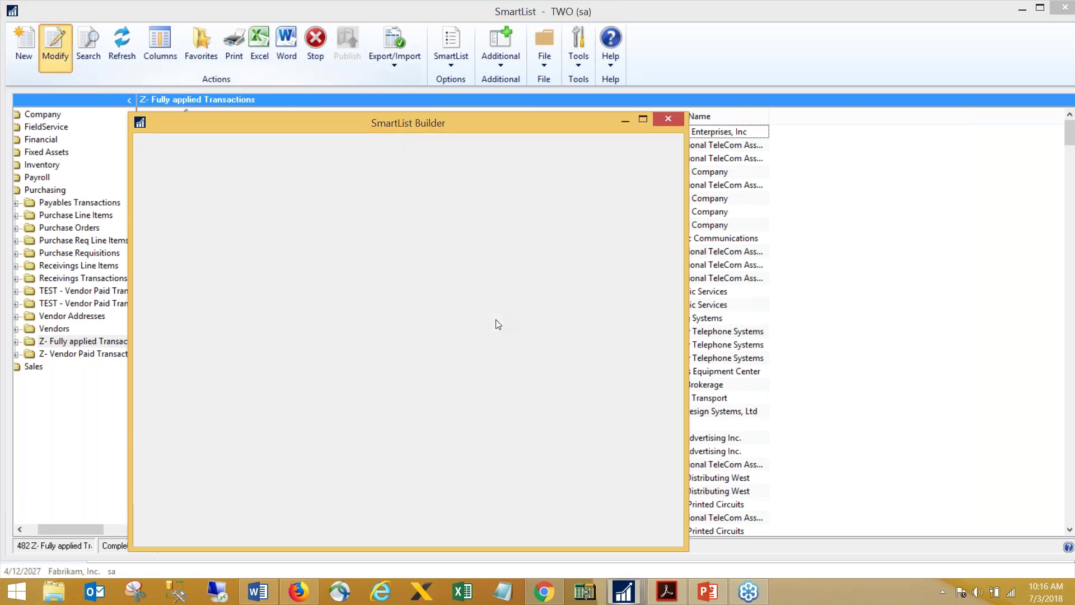
left_click_drag(529, 117, 555, 76)
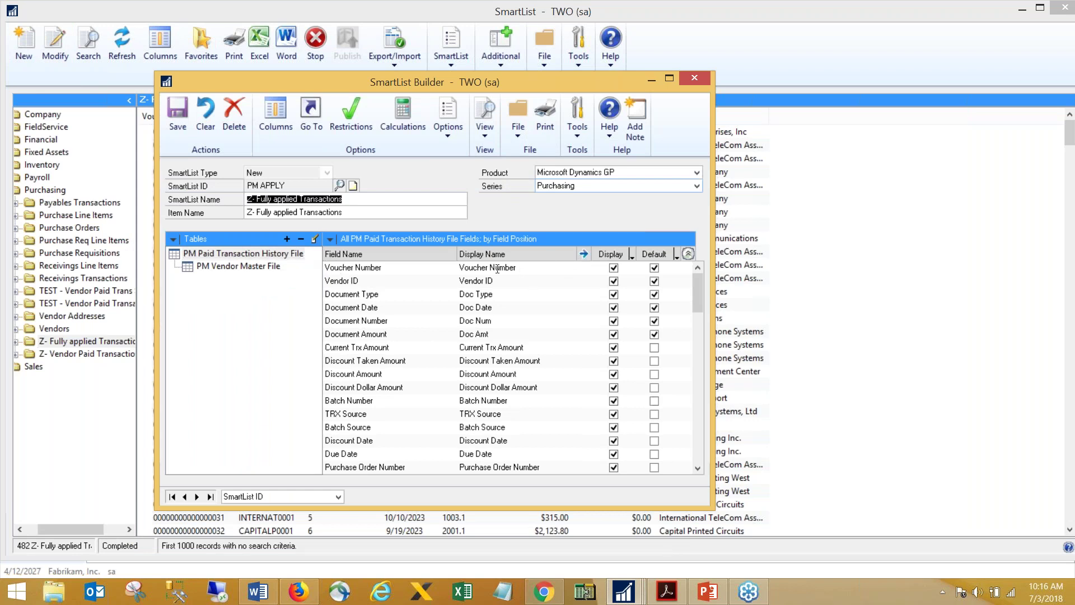
left_click(560, 266)
key("Down")
key("Down")
key("Down")
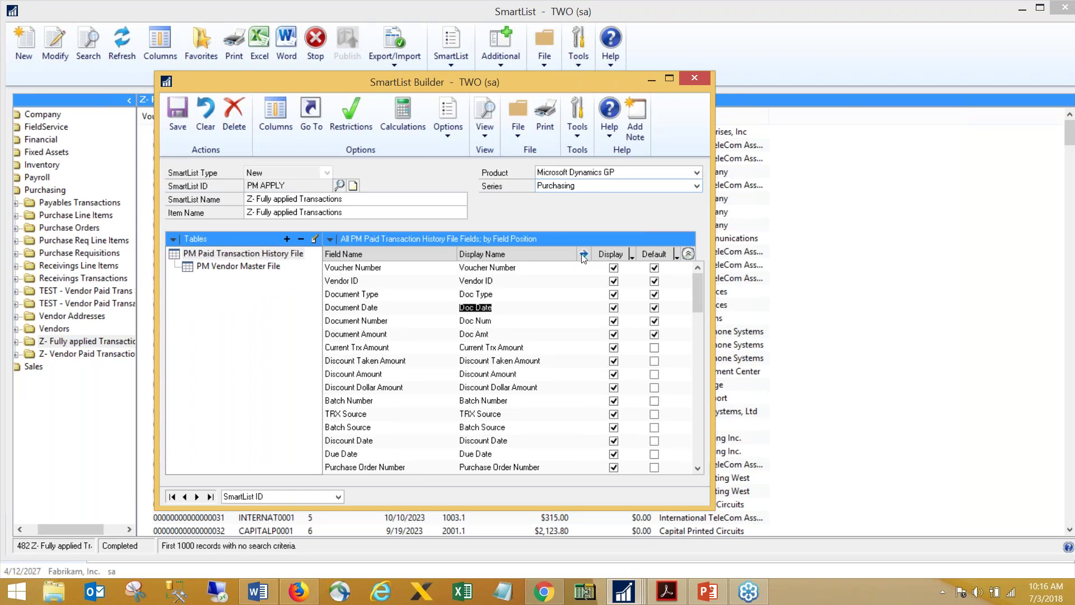
left_click(506, 269)
key("Down")
key("Down")
key("Down")
left_click(583, 255)
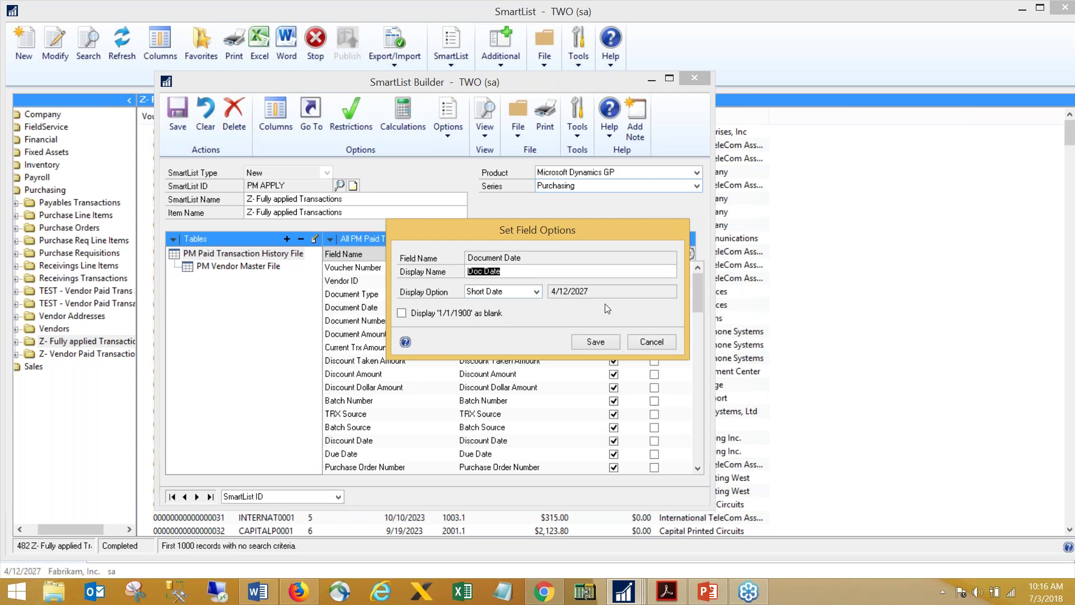
left_click(523, 292)
left_click(515, 311)
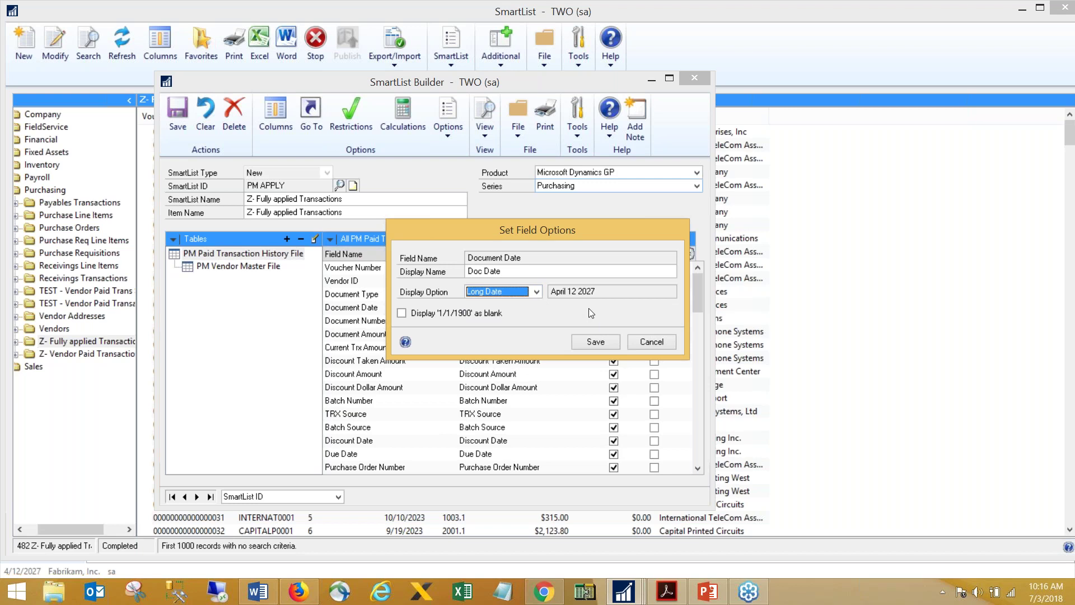
left_click(595, 341)
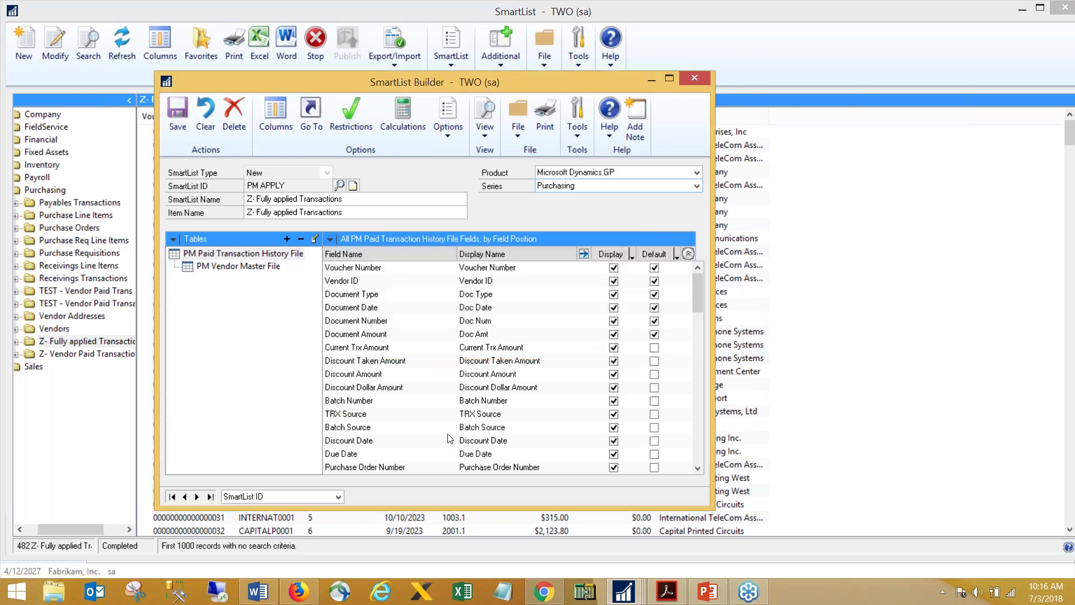
- Check the saved display option of the Doc Date field and leave it as is
left_click(501, 307)
left_click(584, 254)
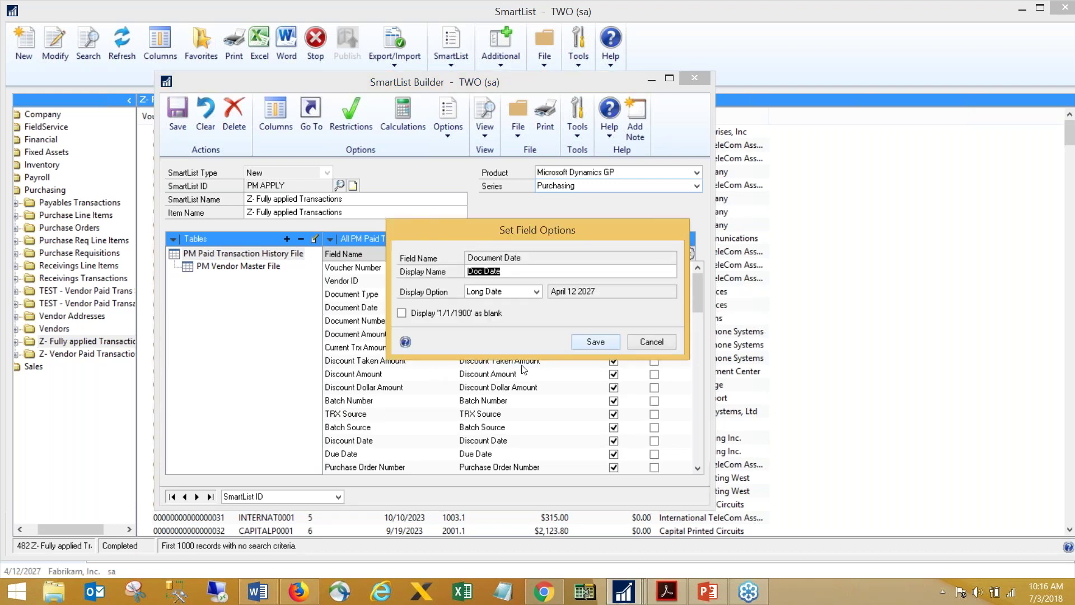
left_click(632, 343)
left_click(499, 308)
left_click(583, 253)
key("Escape")
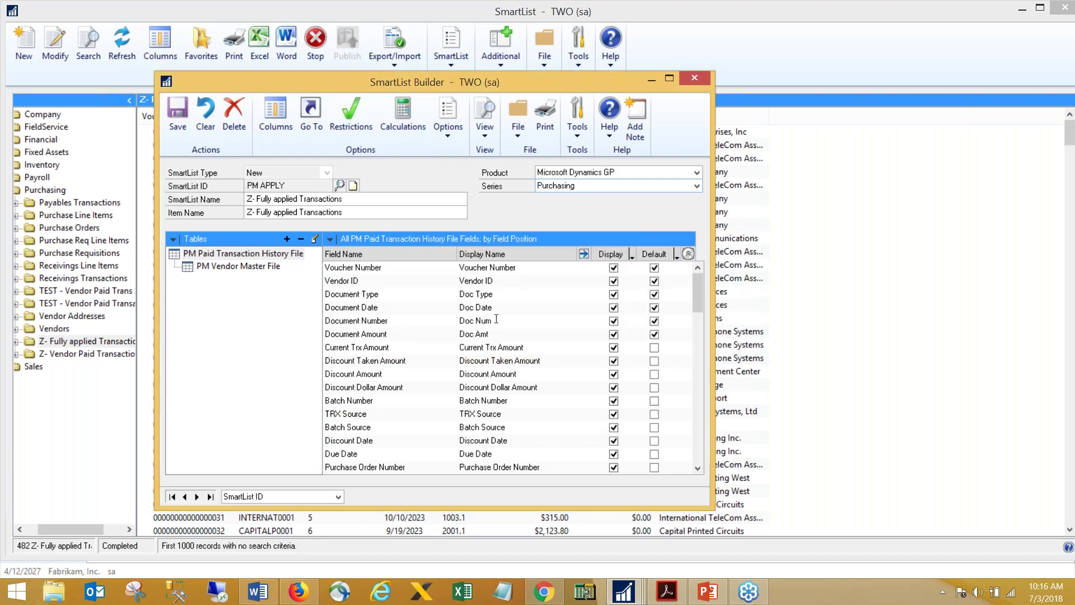
- Copy the Document Type list items from the first similar SmartList into the Doc Type field options and save the SmartList
left_click(495, 295)
left_click(584, 254)
left_click(436, 269)
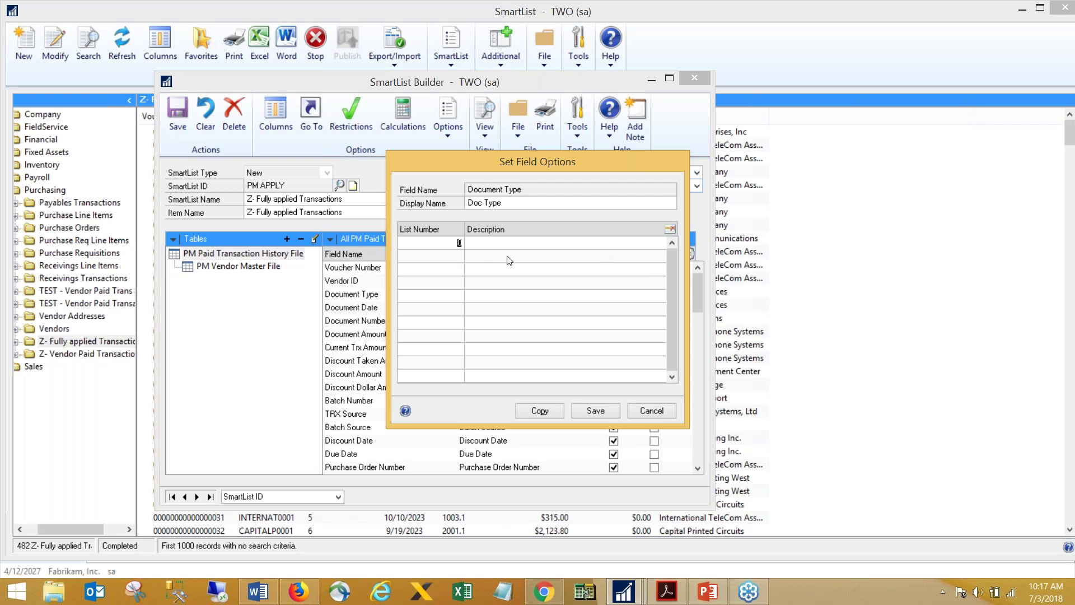
left_click(535, 410)
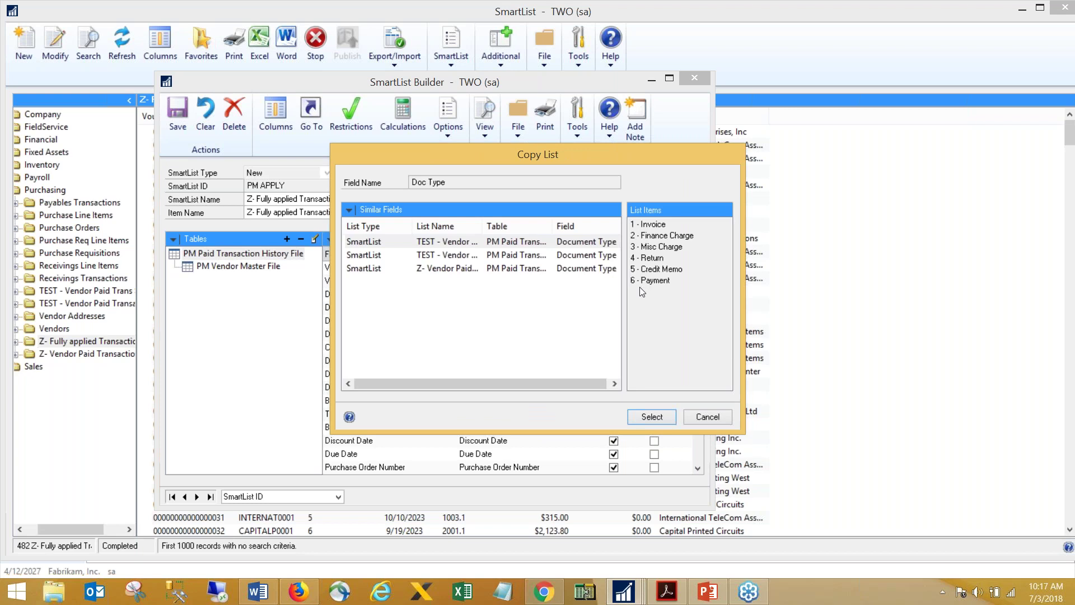
left_click(644, 419)
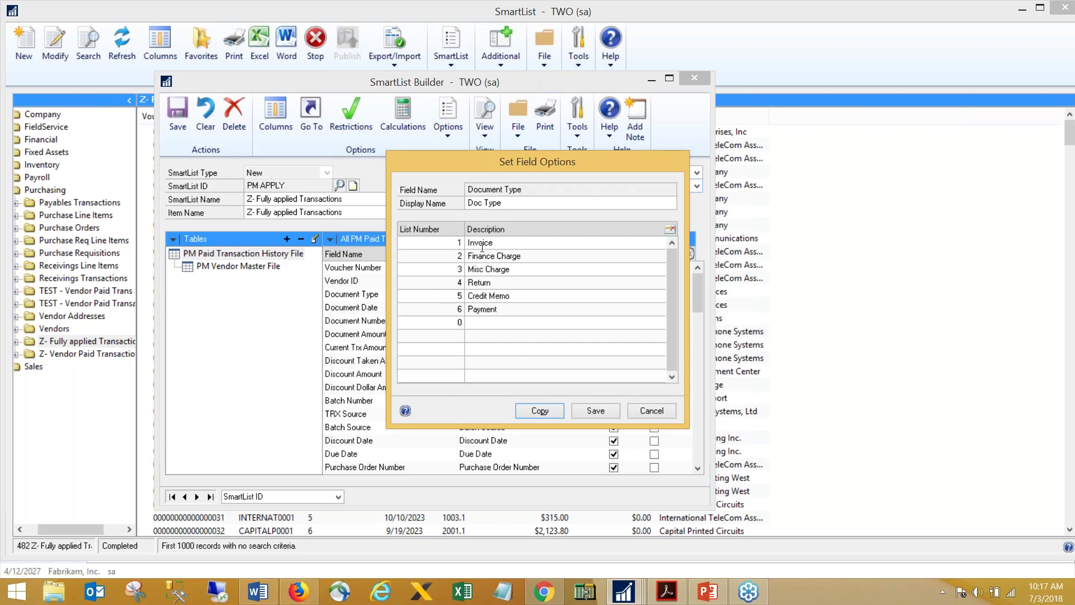
left_click(599, 411)
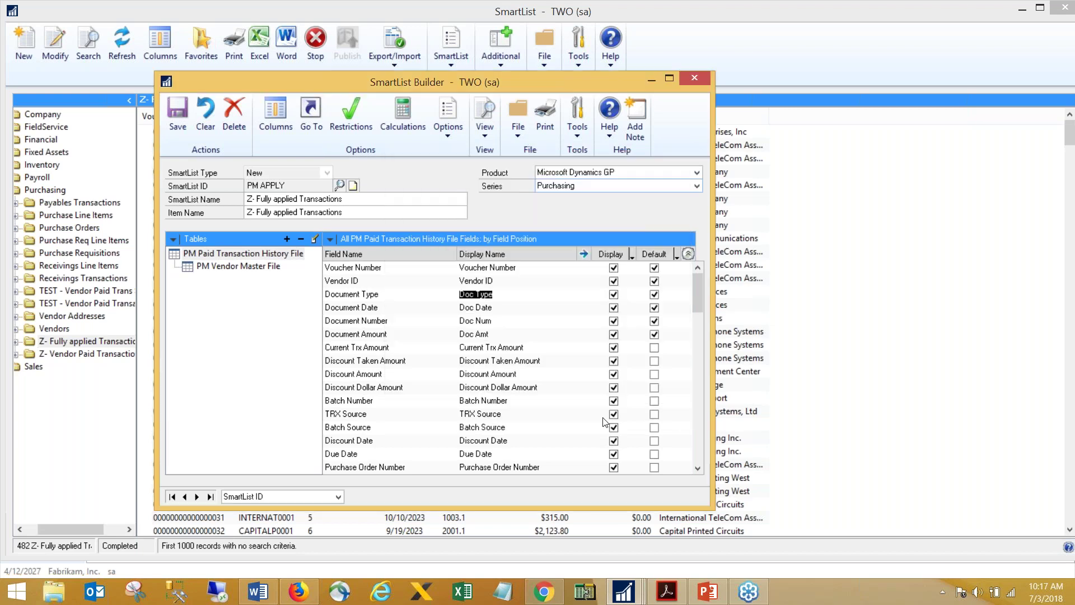
left_click(177, 103)
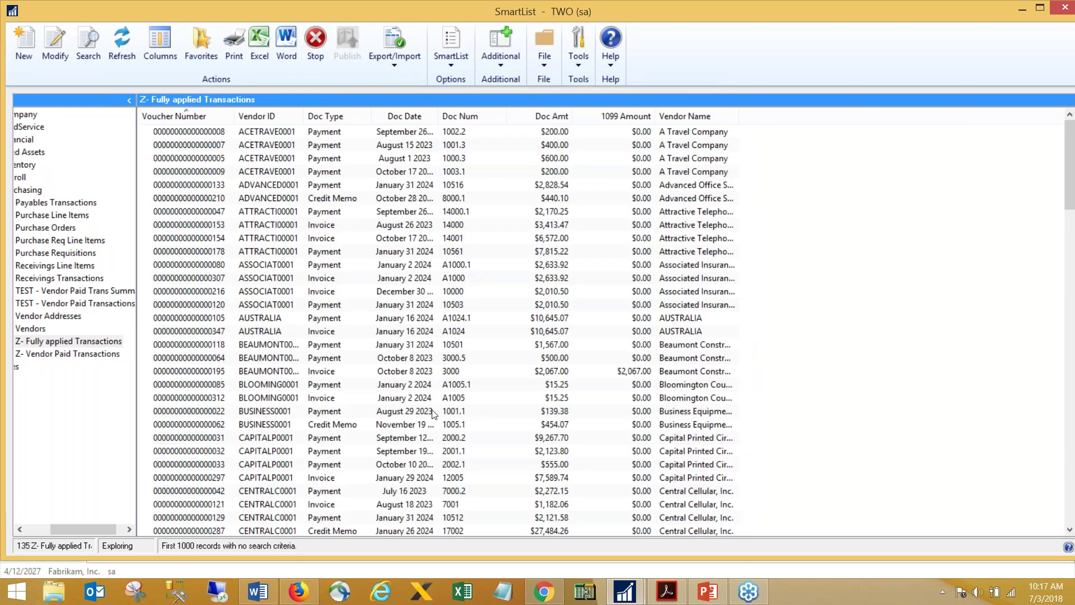
- Examine the Doc Type descriptions in the Z- Fully applied Transactions records and view the list's search definitions
left_click(323, 145)
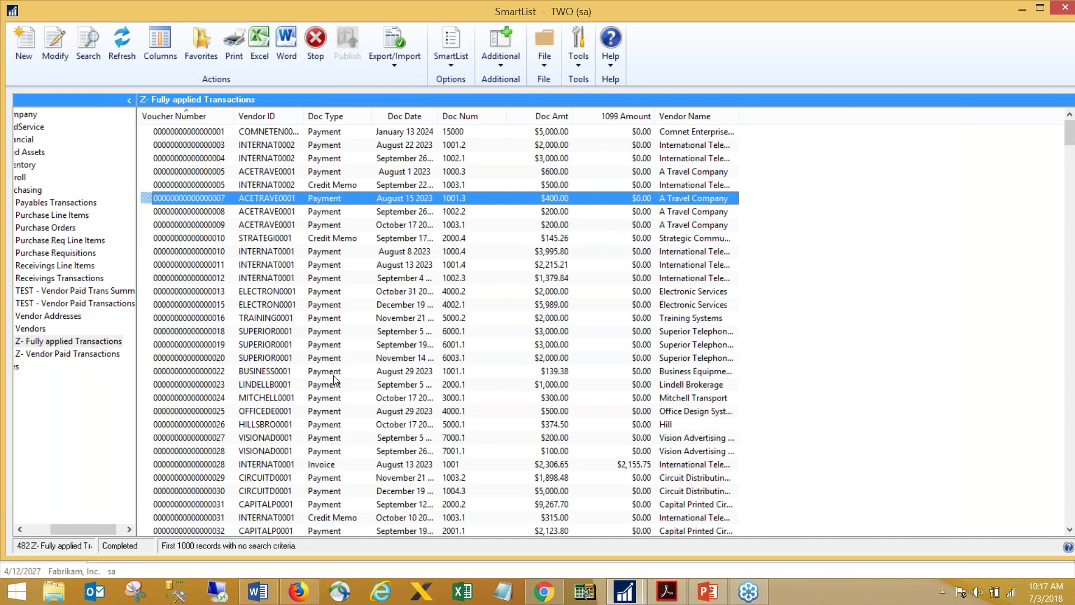
scroll(334, 381, "down", 7)
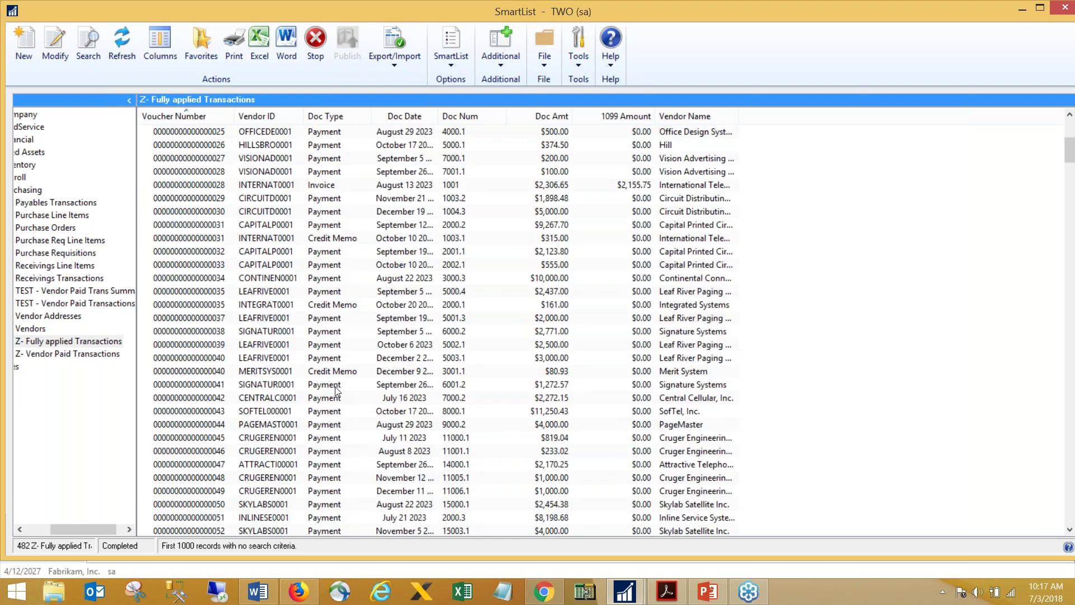
scroll(337, 390, "down", 10)
scroll(345, 415, "up", 5)
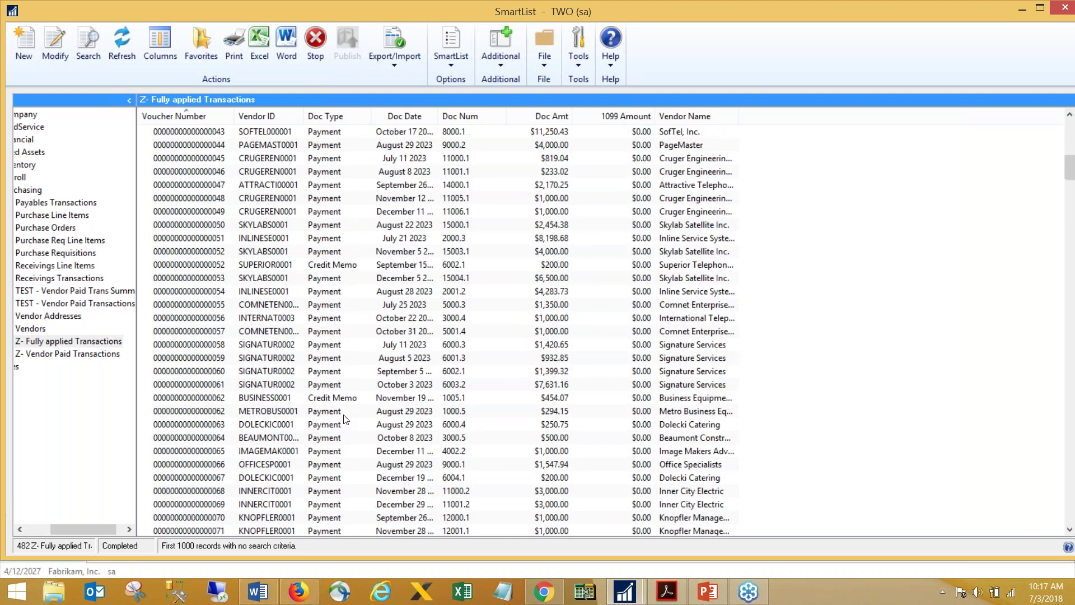
scroll(344, 419, "up", 14)
left_click_drag(81, 529, 75, 526)
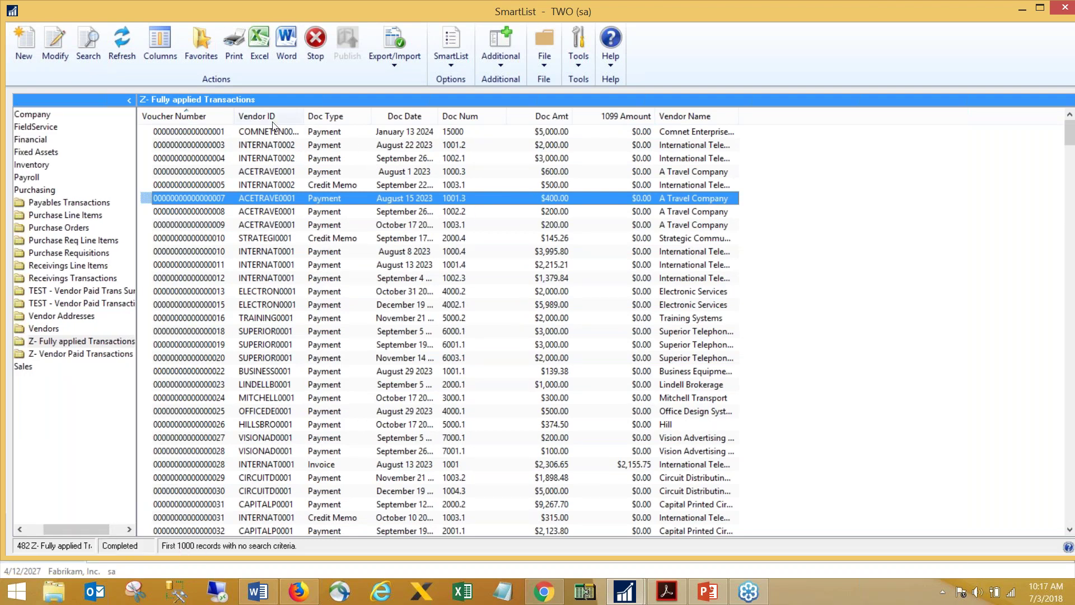
left_click(89, 45)
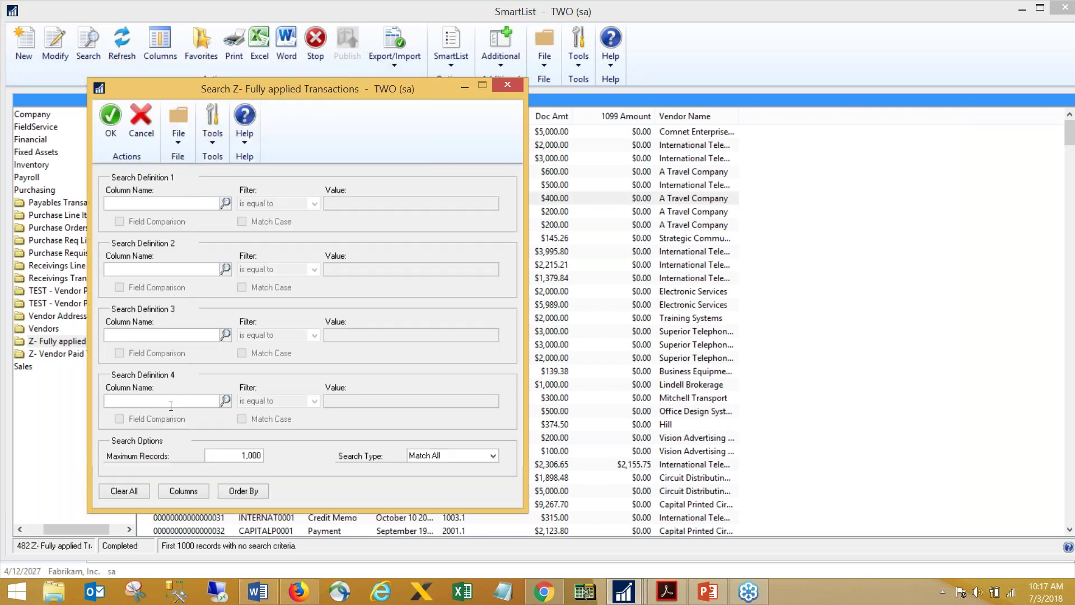
left_click(506, 86)
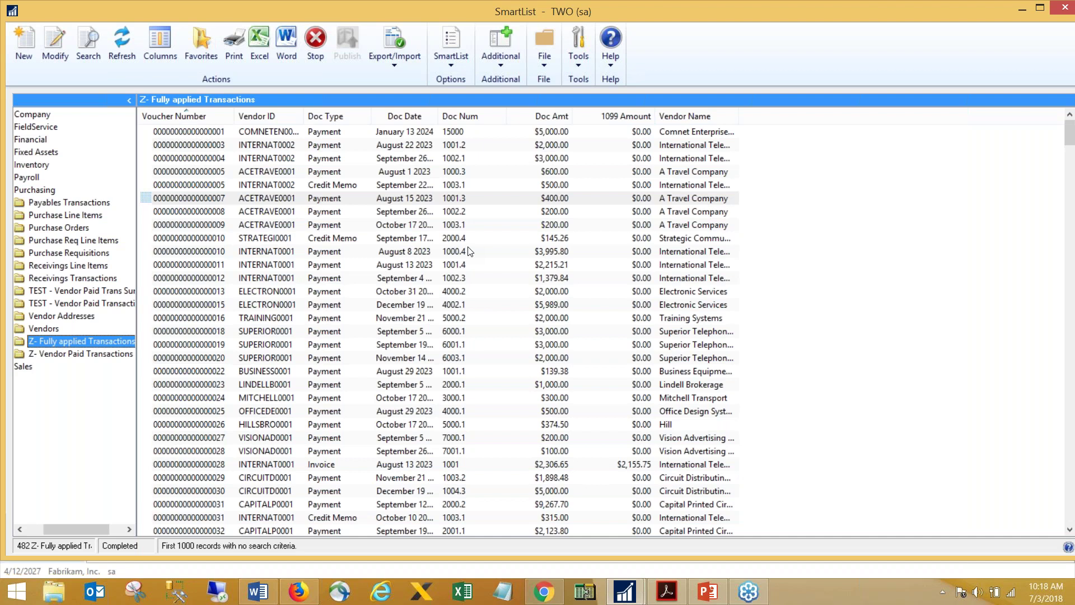
- Fit the Doc Date column to its contents in the Z- Fully applied Transactions list
left_click(331, 171)
left_click(327, 270)
scroll(327, 285, "down", 18)
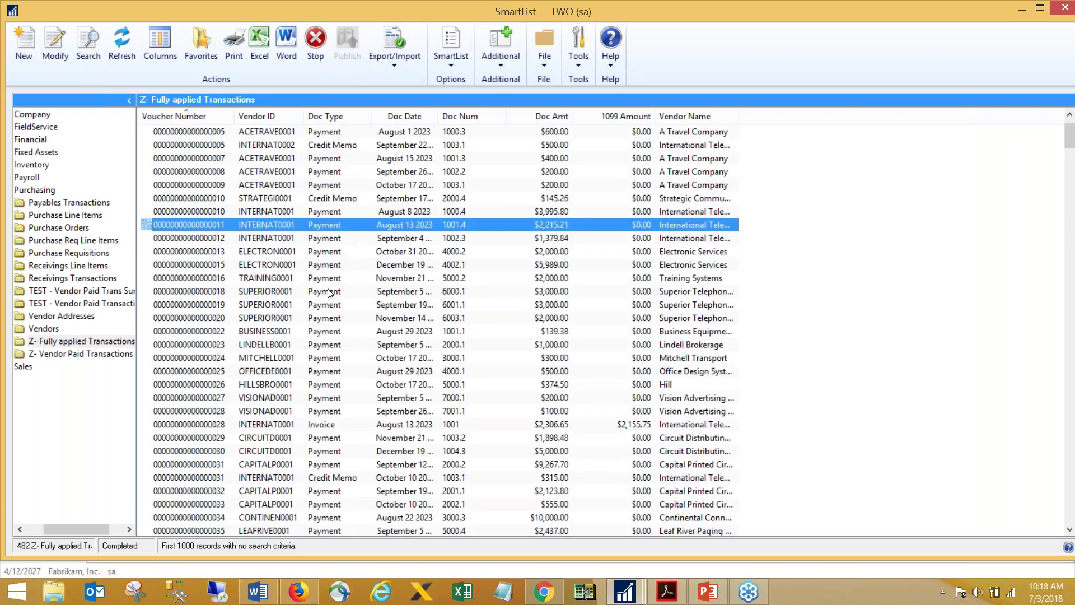
scroll(328, 304, "down", 8)
scroll(329, 311, "up", 20)
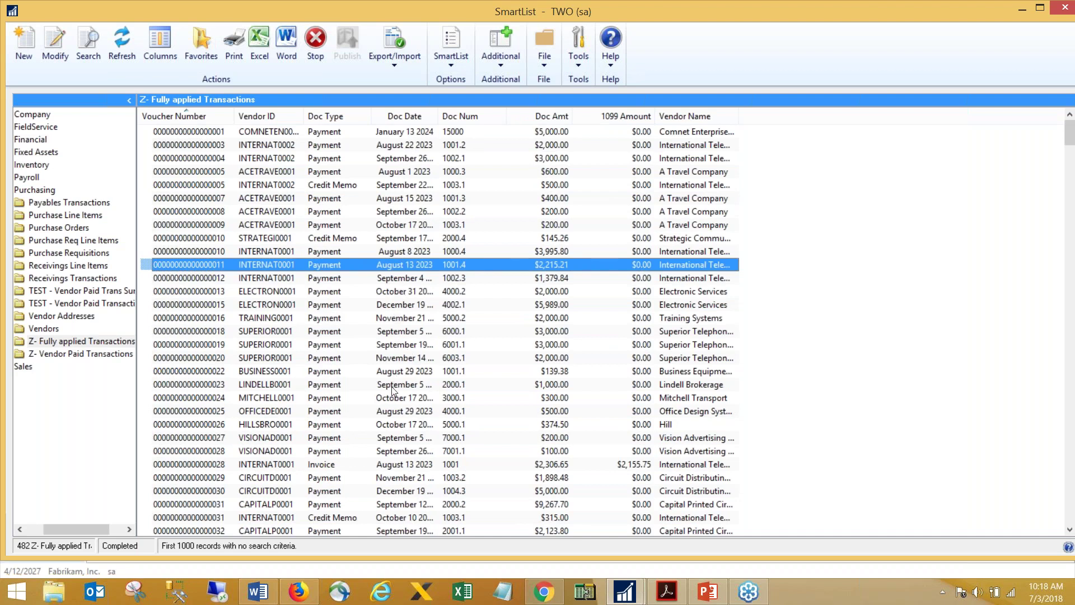
double_click(436, 116)
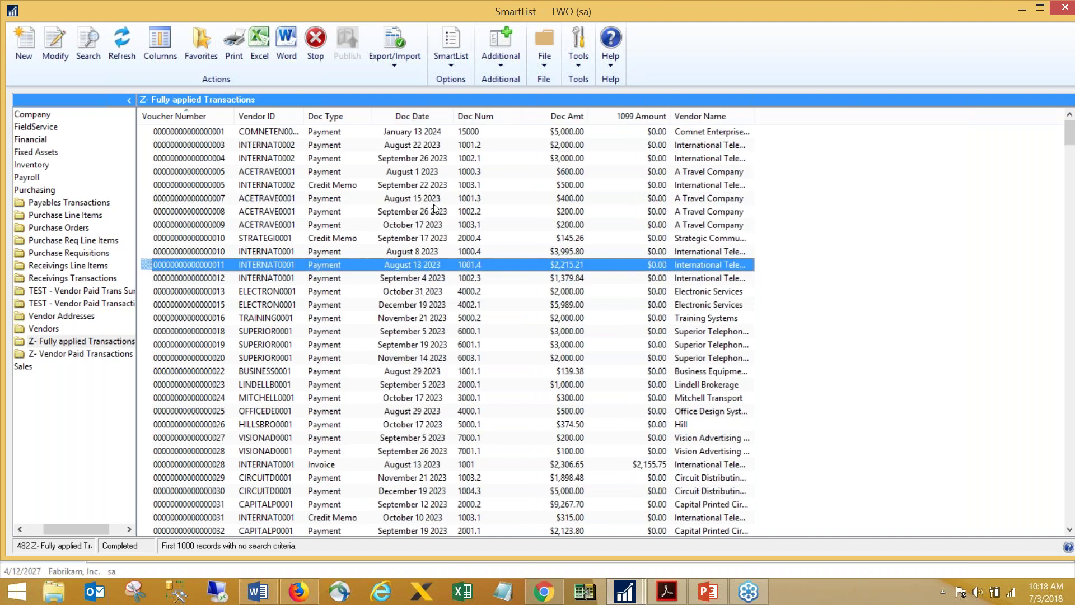
- Open the SmartList for modification and add a restriction on the Doc Date field of PM Paid Transaction History File
left_click(51, 42)
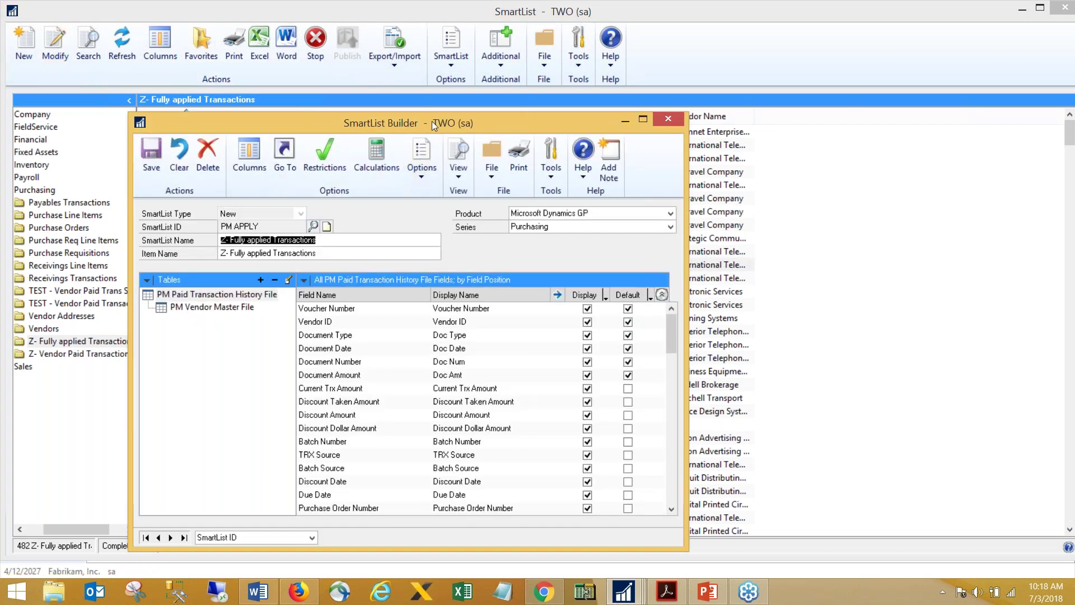
left_click_drag(434, 116, 446, 95)
left_click(334, 132)
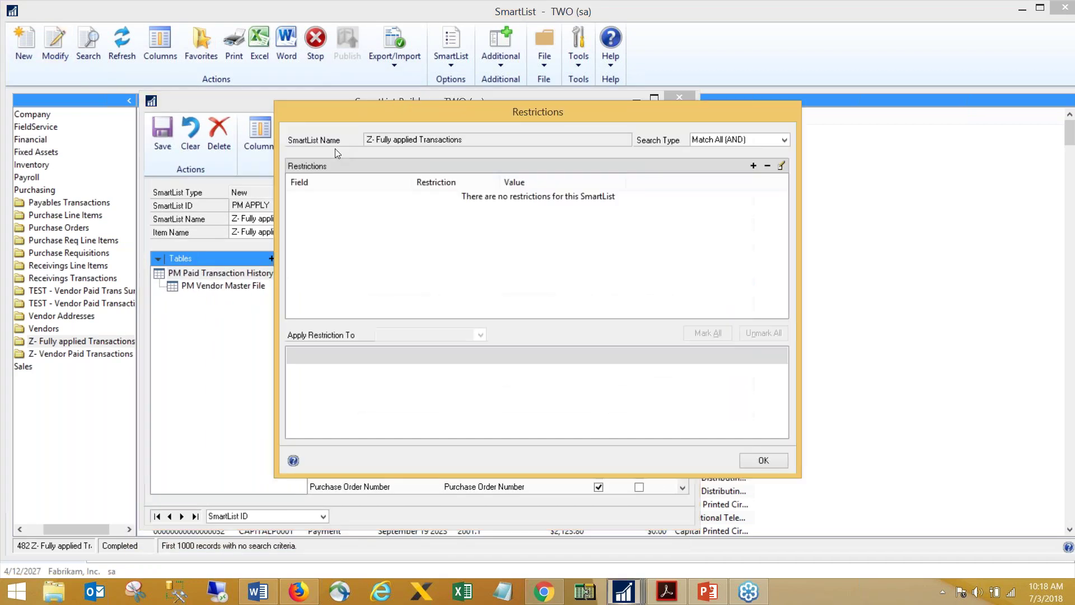
left_click(754, 166)
left_click(602, 203)
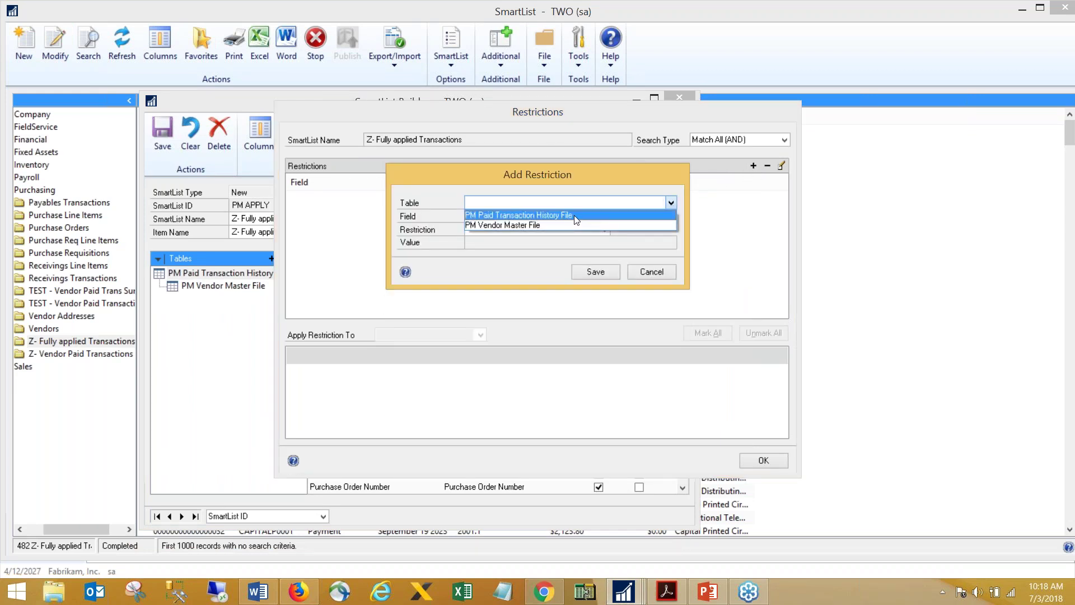
left_click(610, 215)
left_click(670, 217)
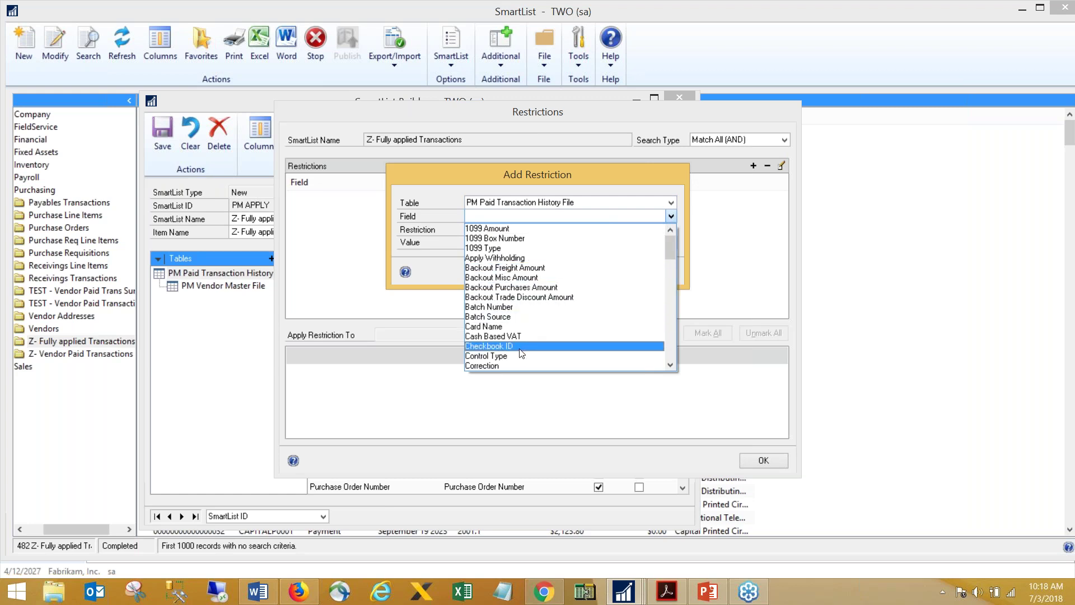
left_click(670, 344)
left_click(671, 344)
left_click(670, 261)
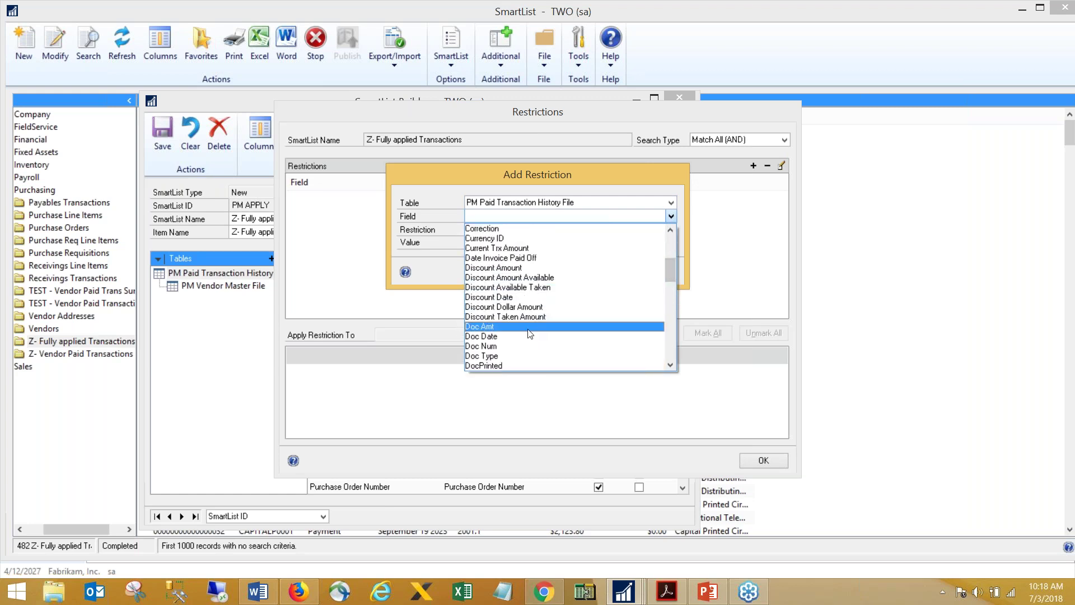
left_click(515, 336)
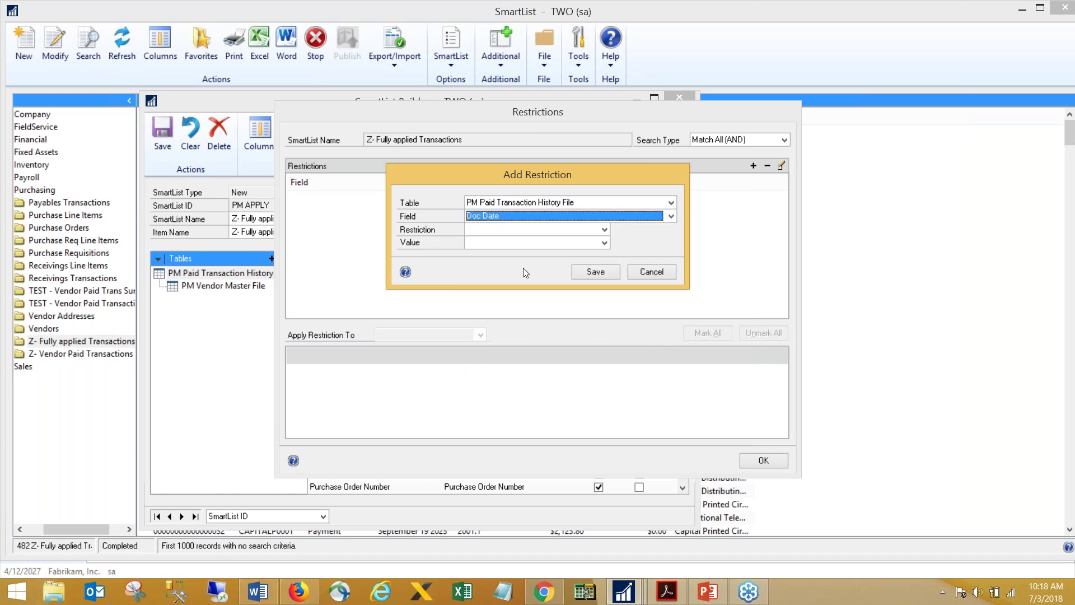
- Restrict Doc Date to values between Beginning of Year and End of Year and save the restriction
left_click(591, 231)
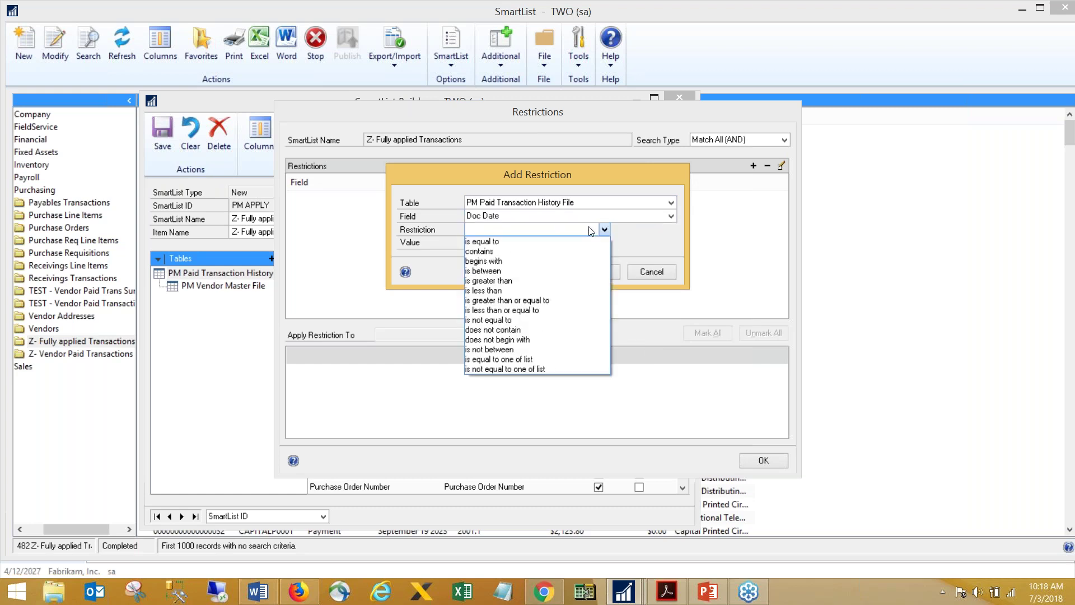
left_click(503, 271)
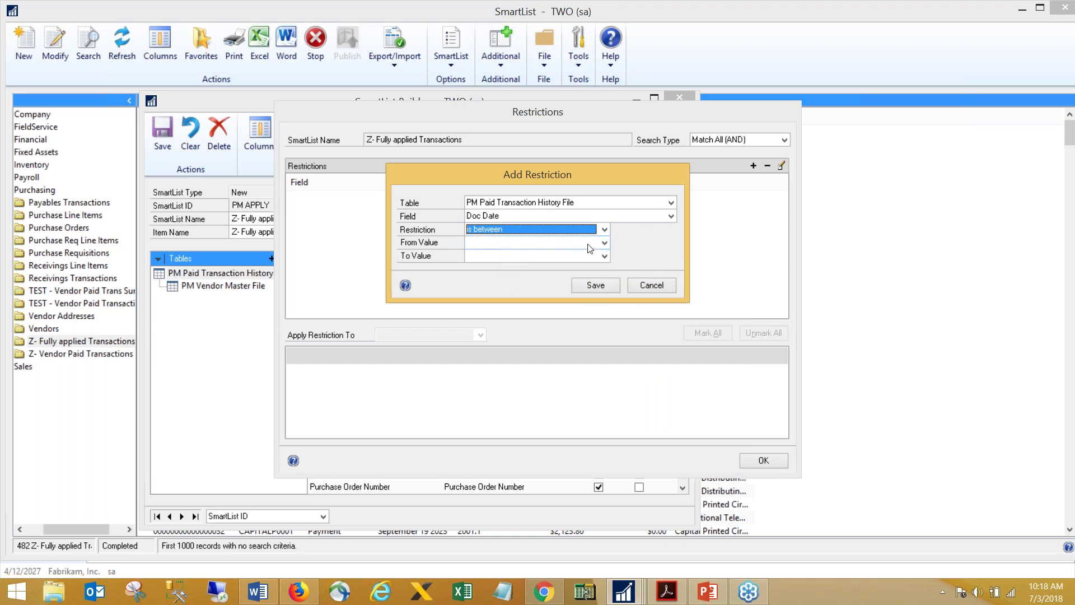
left_click(605, 242)
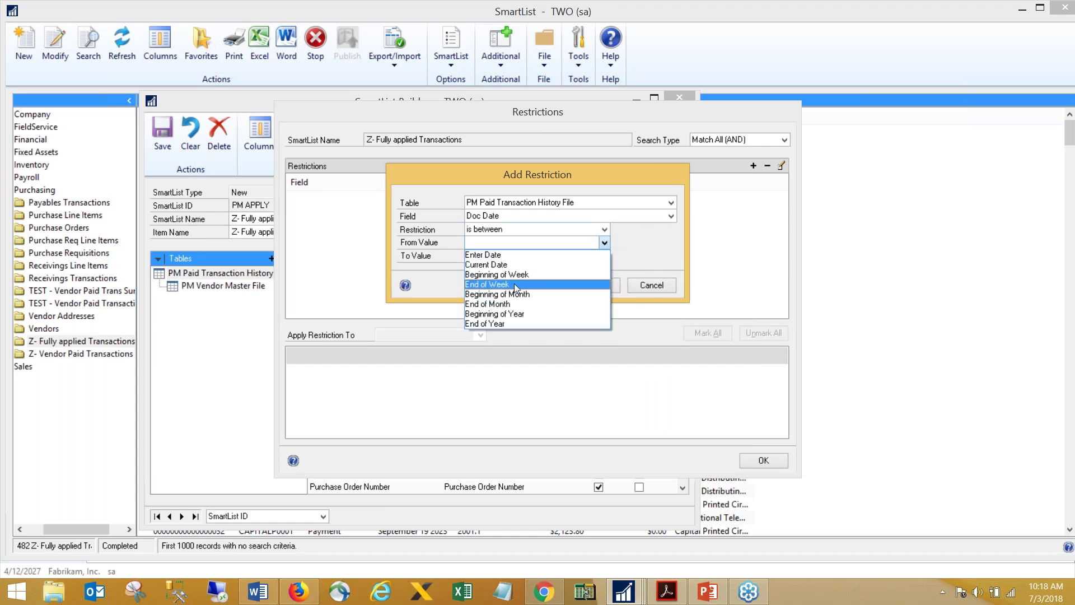
left_click(506, 314)
left_click(605, 255)
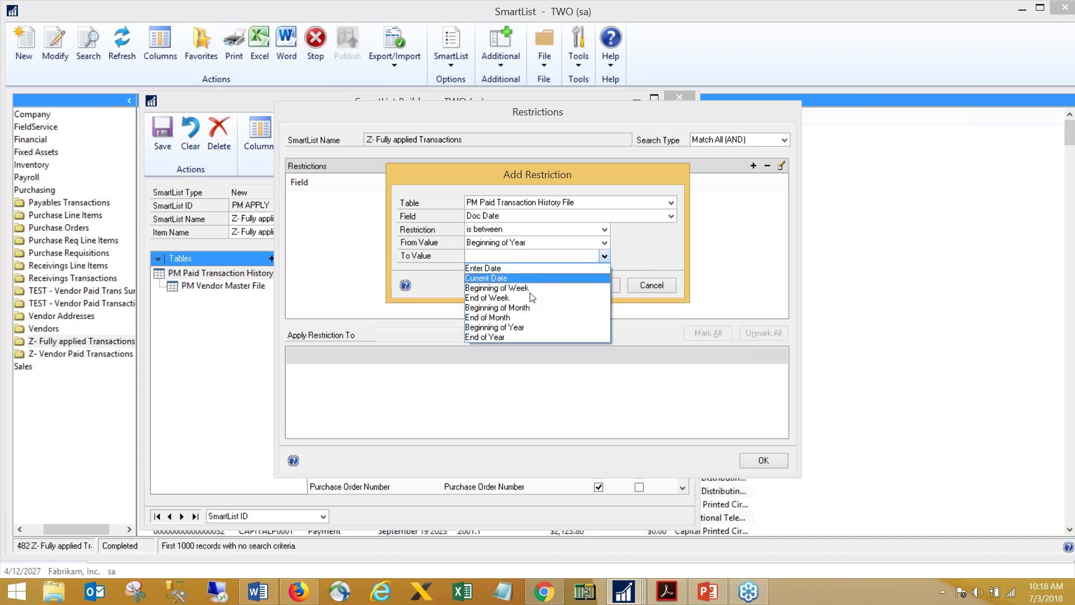
left_click(498, 337)
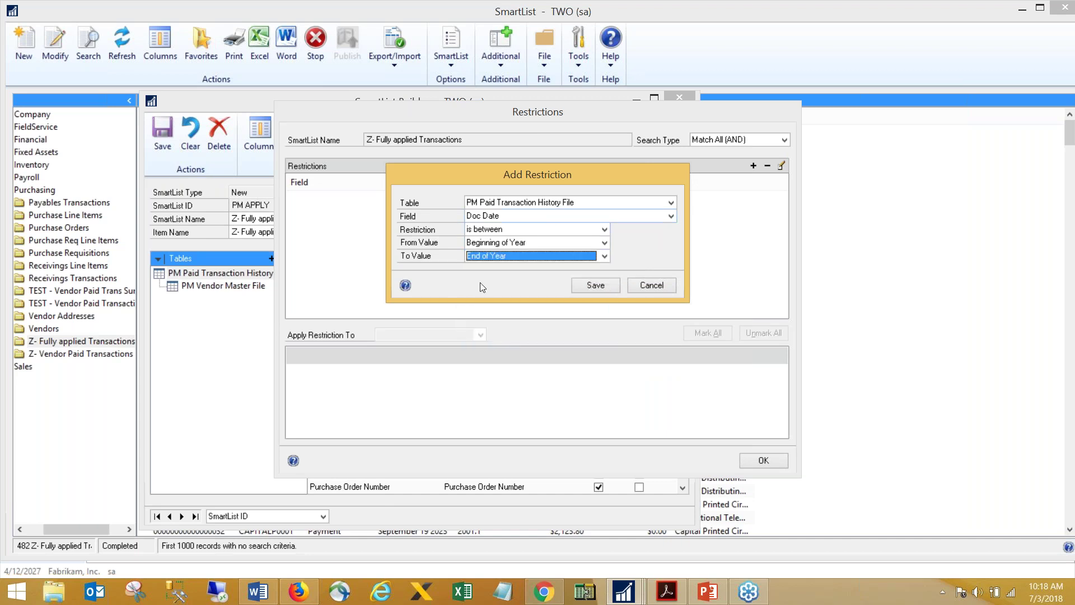
left_click(606, 242)
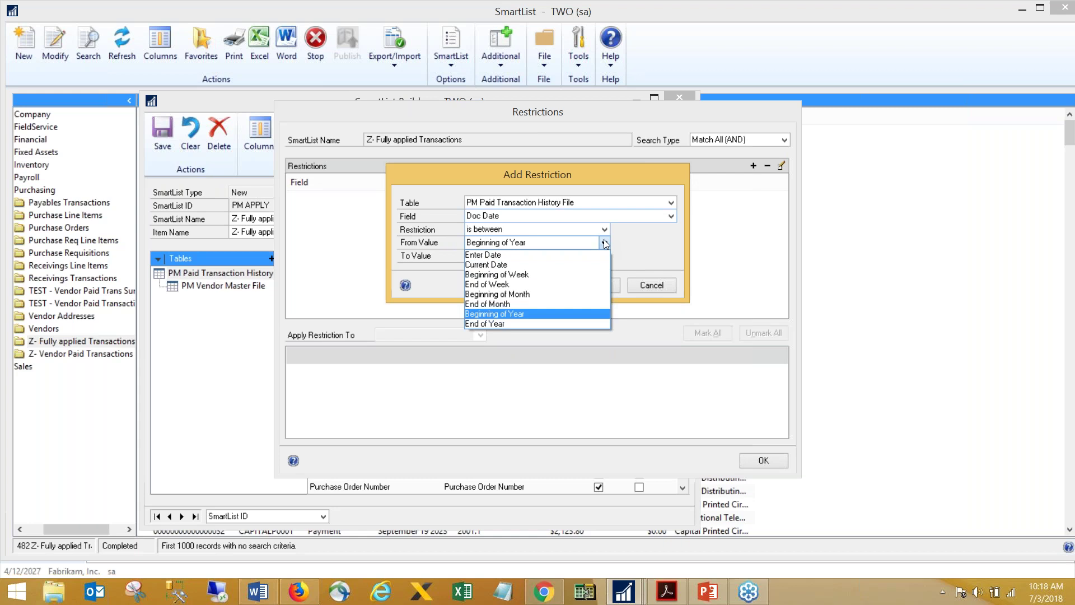
left_click(605, 243)
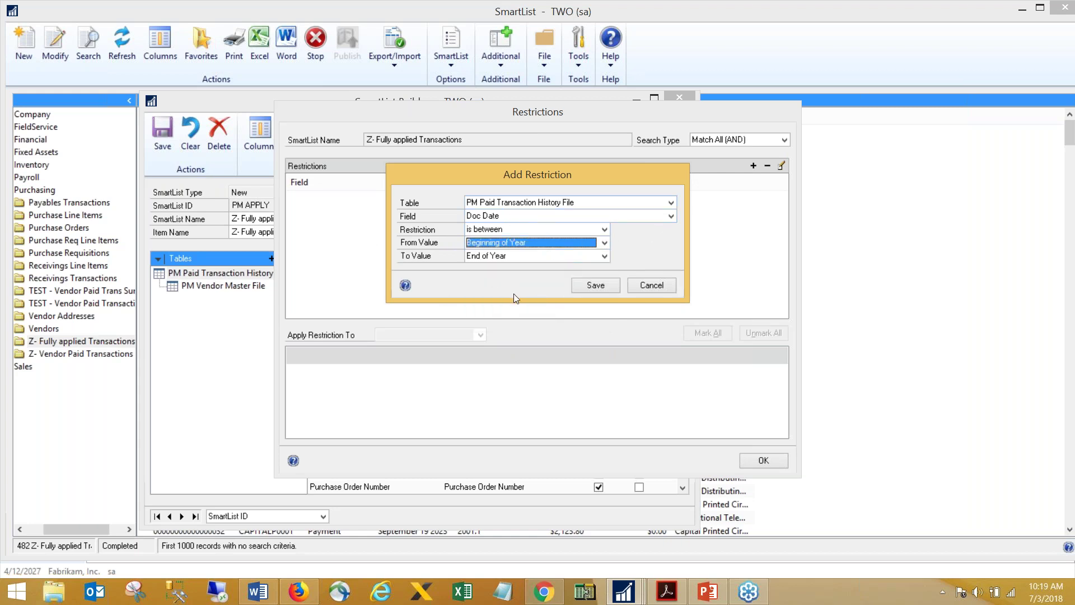
left_click(585, 288)
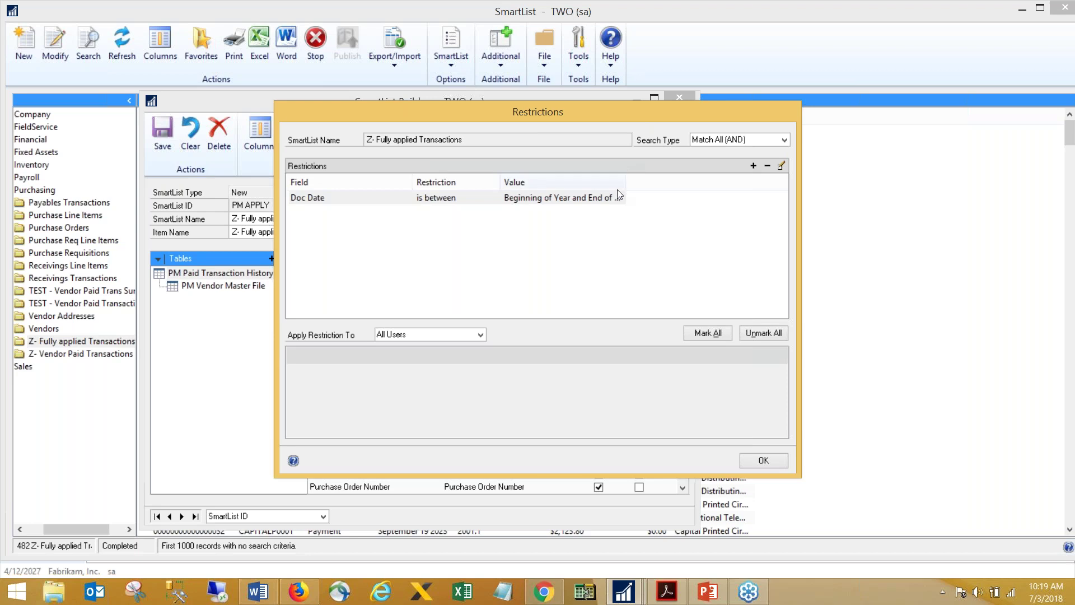
- Add a restriction on PM Paid Transaction History File so that Doc Type contains Invoice
left_click(752, 165)
left_click(563, 258)
left_click(548, 272)
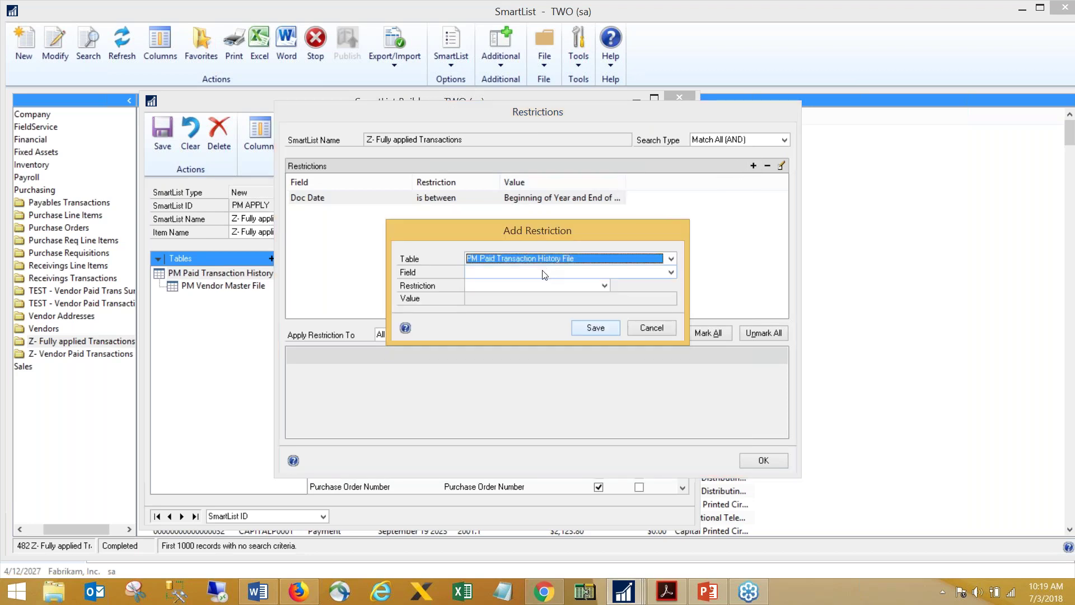
left_click(544, 273)
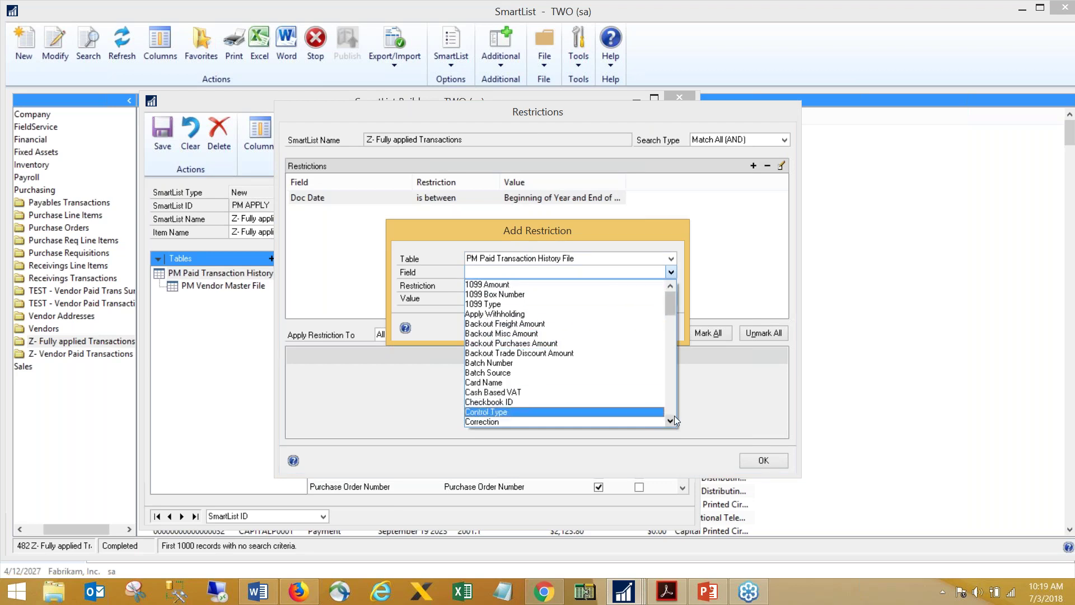
scroll(674, 417, "down", 3)
scroll(674, 417, "down", 2)
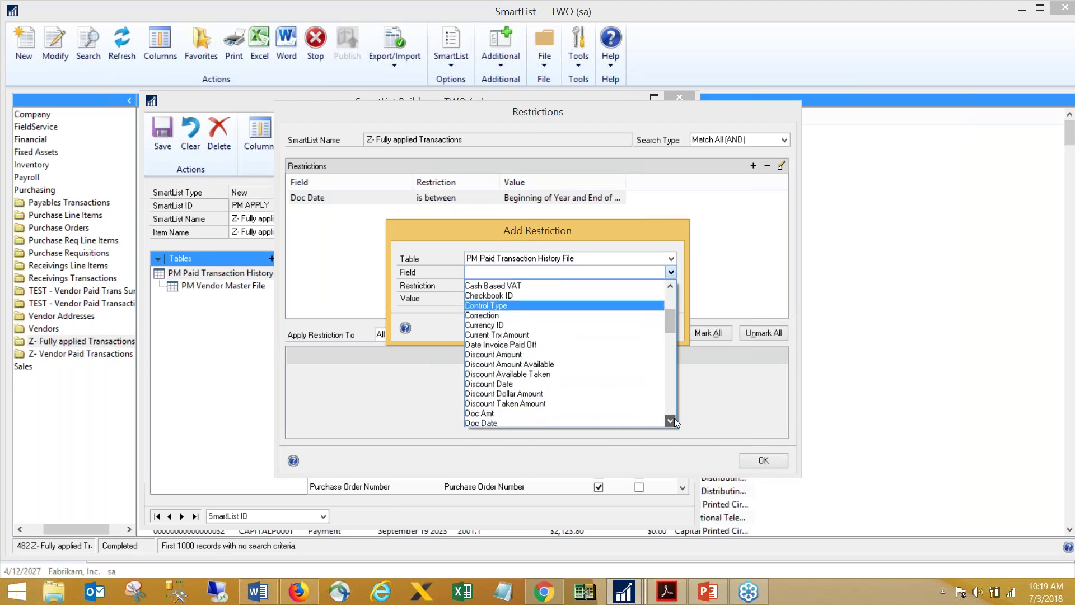
left_click(509, 410)
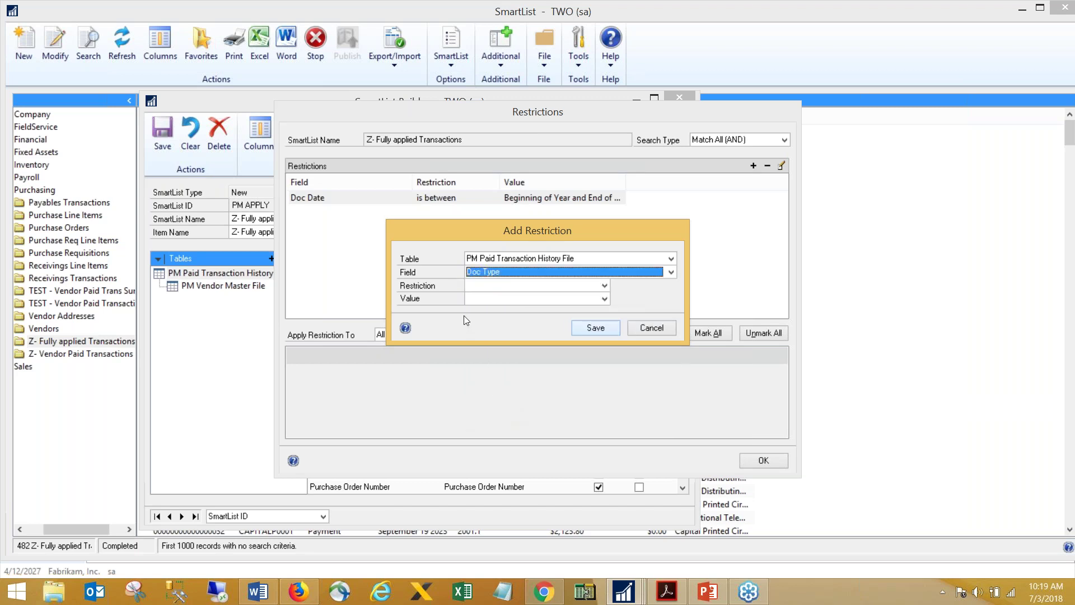
left_click(478, 285)
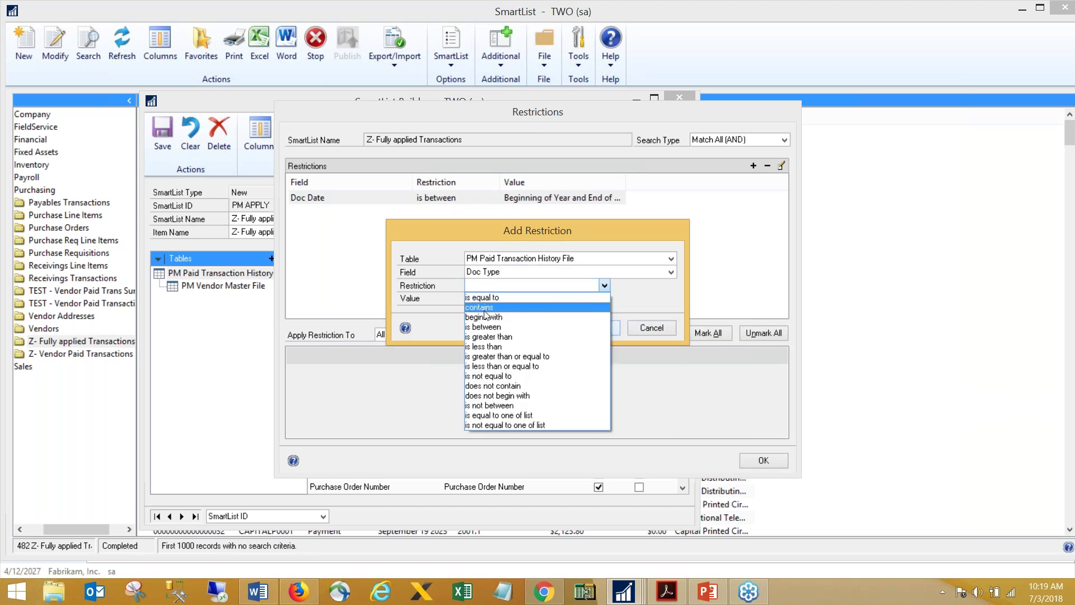
left_click(490, 307)
left_click(506, 300)
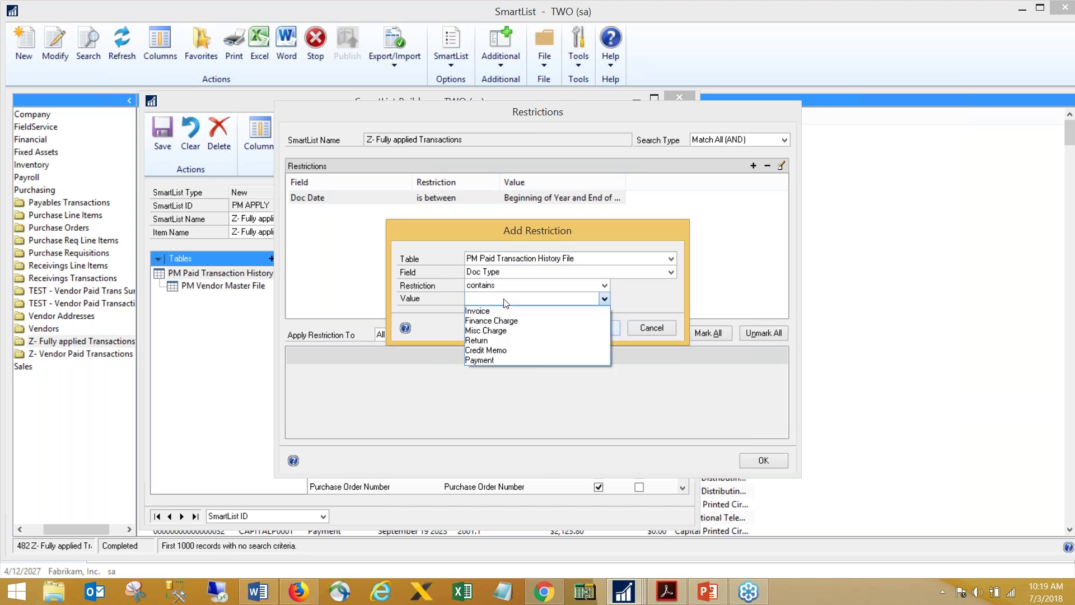
left_click(488, 312)
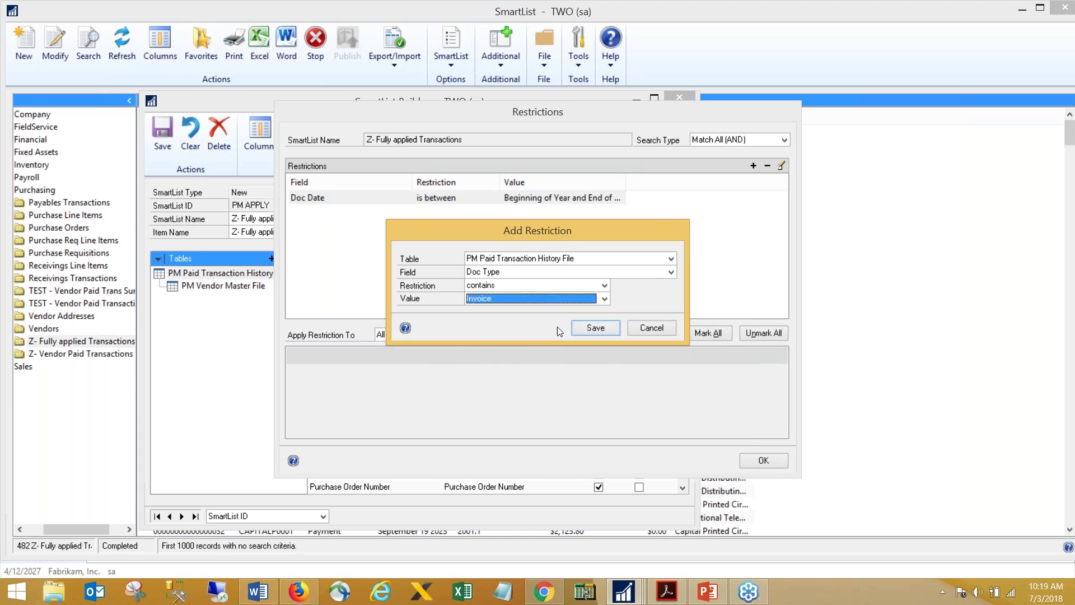
left_click(596, 330)
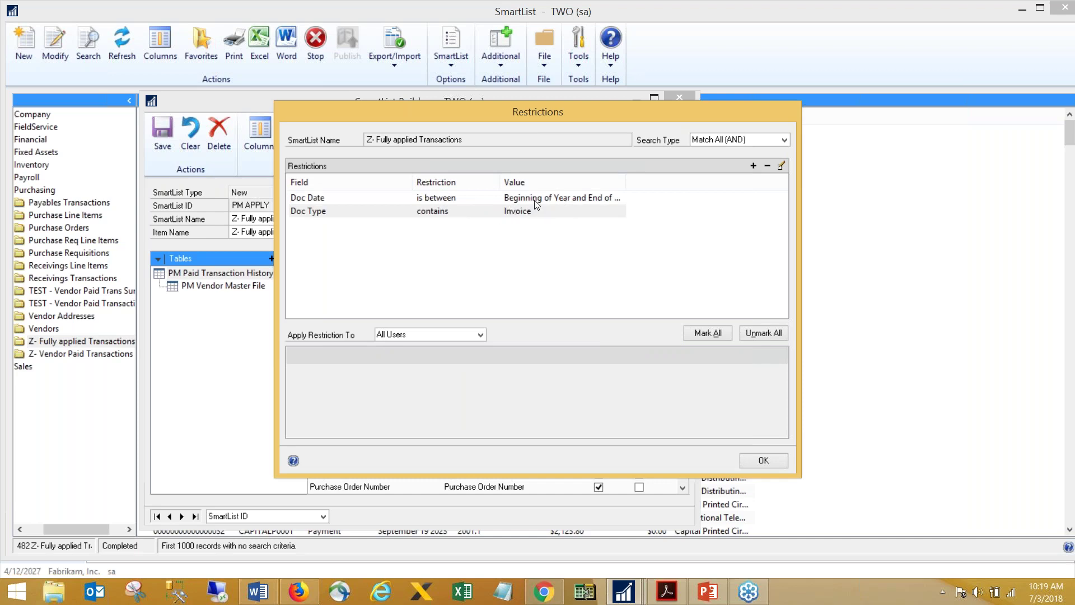
- Accept the restrictions, save the SmartList and widen the Doc Date column in the Z- Fully applied Transactions list to show full dates
left_click(746, 463)
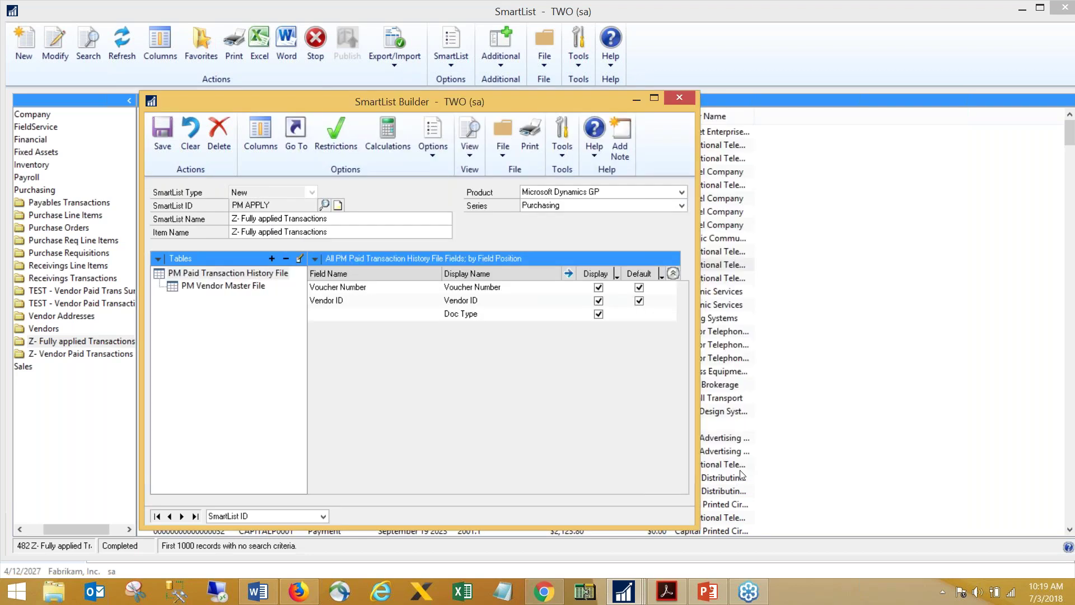
left_click(174, 151)
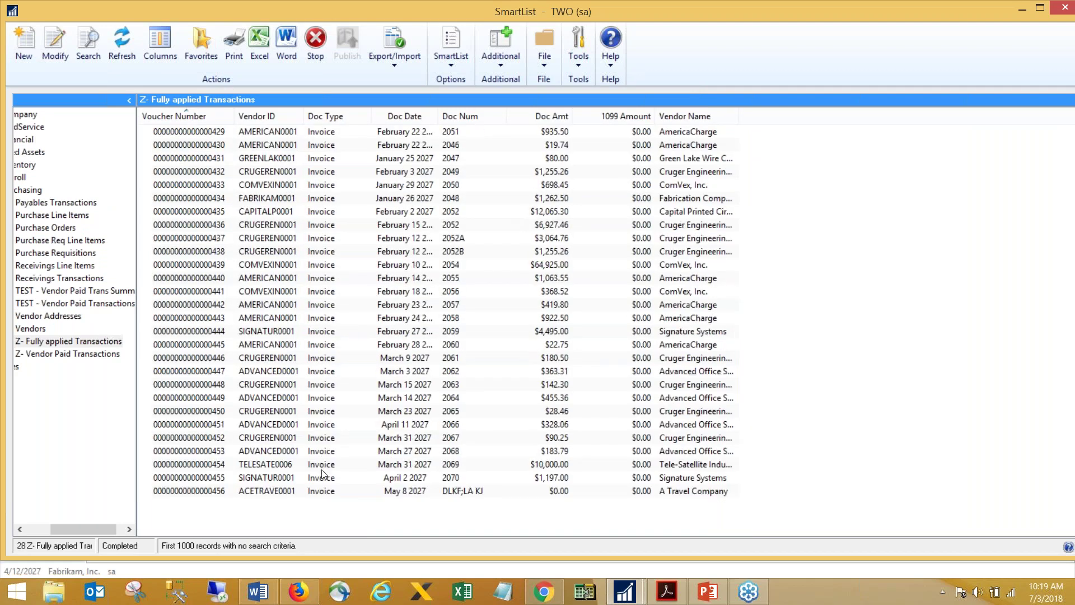
left_click_drag(439, 116, 501, 120)
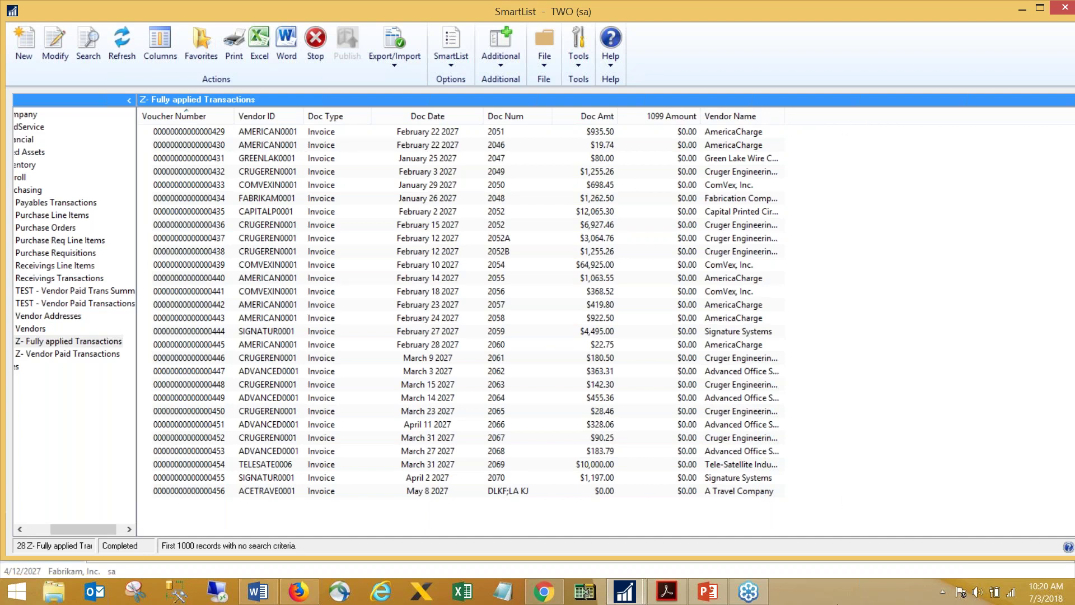
- Reopen the SmartList for modification and add a calculated field named Vendor Address with the field type String
left_click(56, 45)
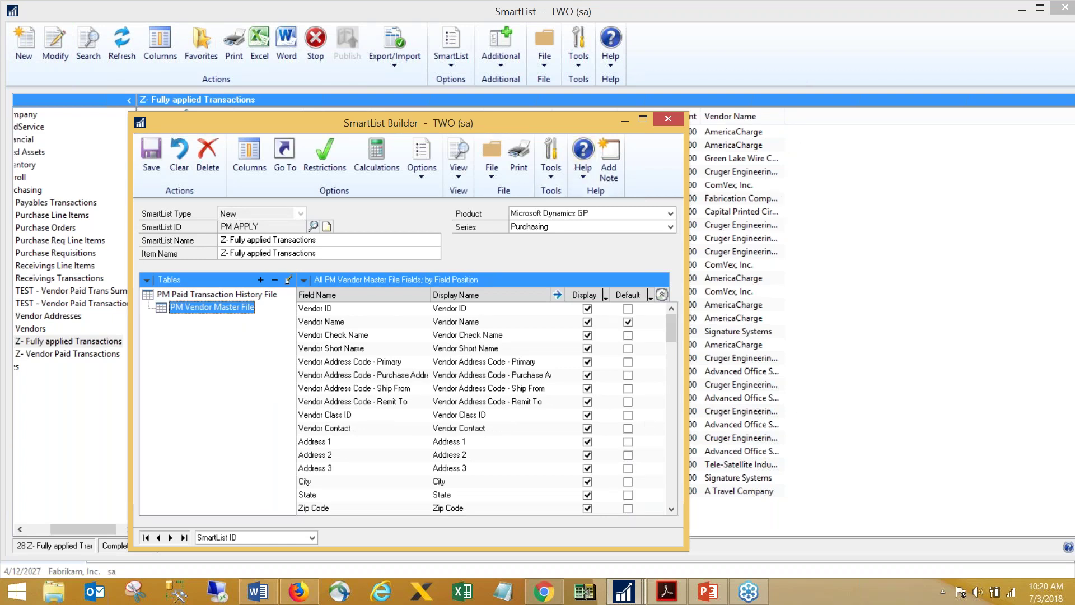
left_click_drag(458, 115, 473, 44)
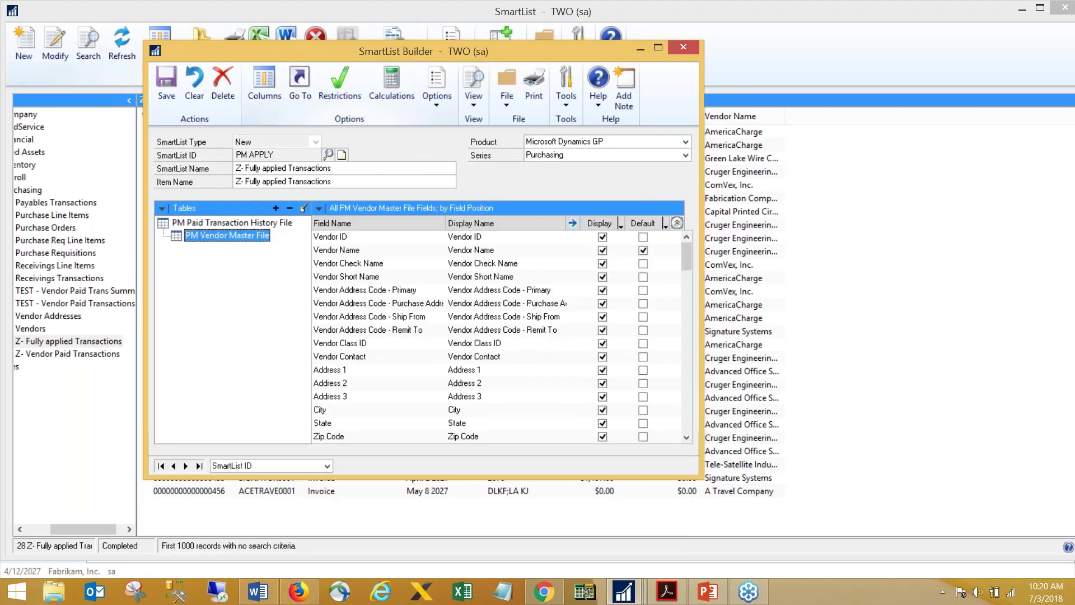
left_click(391, 84)
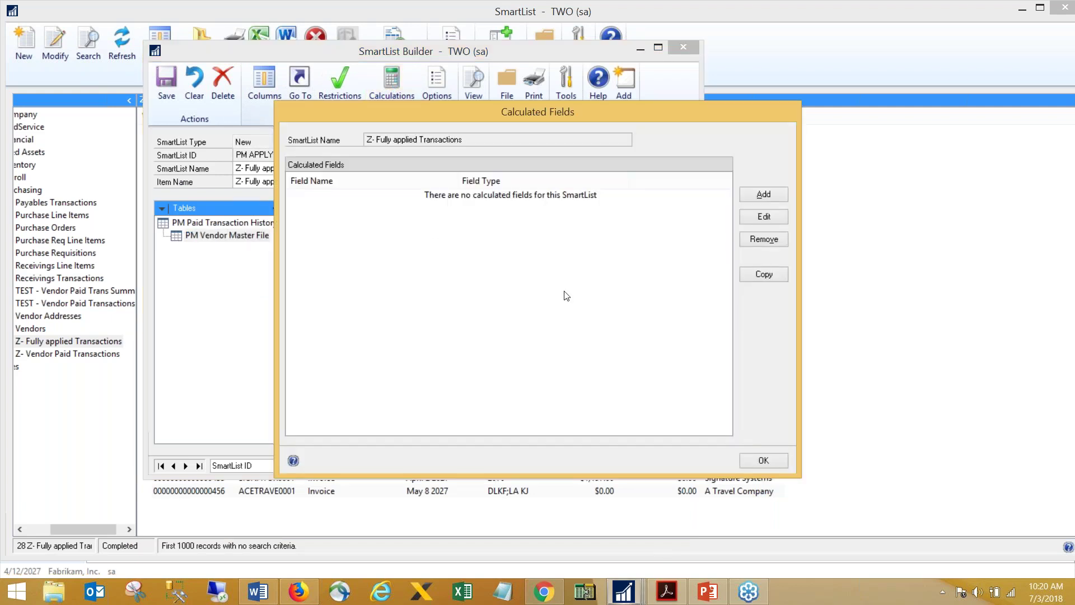
left_click(763, 194)
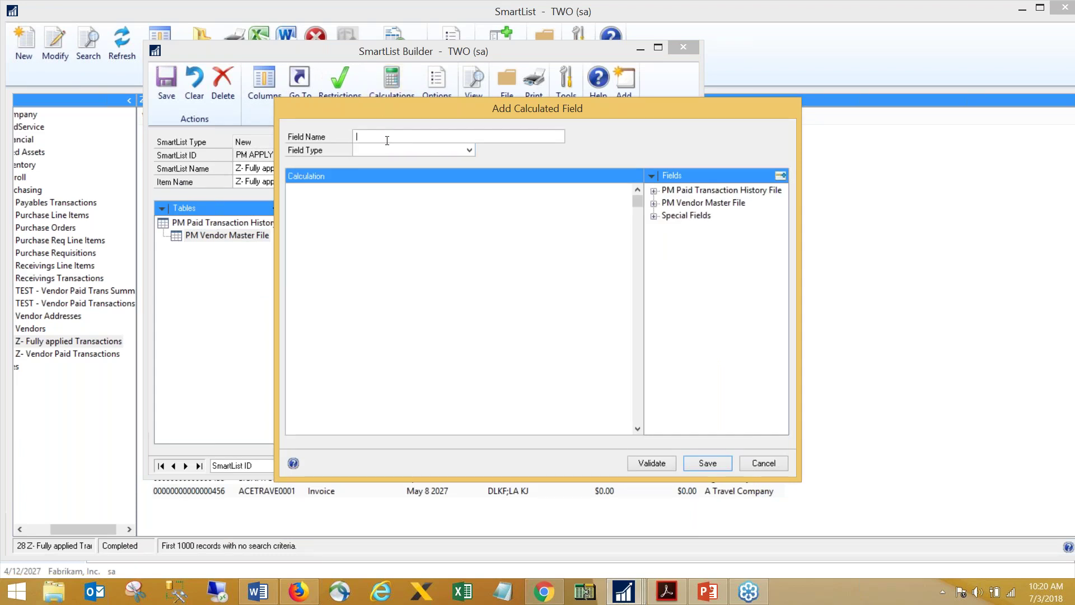
type("Vendor Address")
left_click(449, 152)
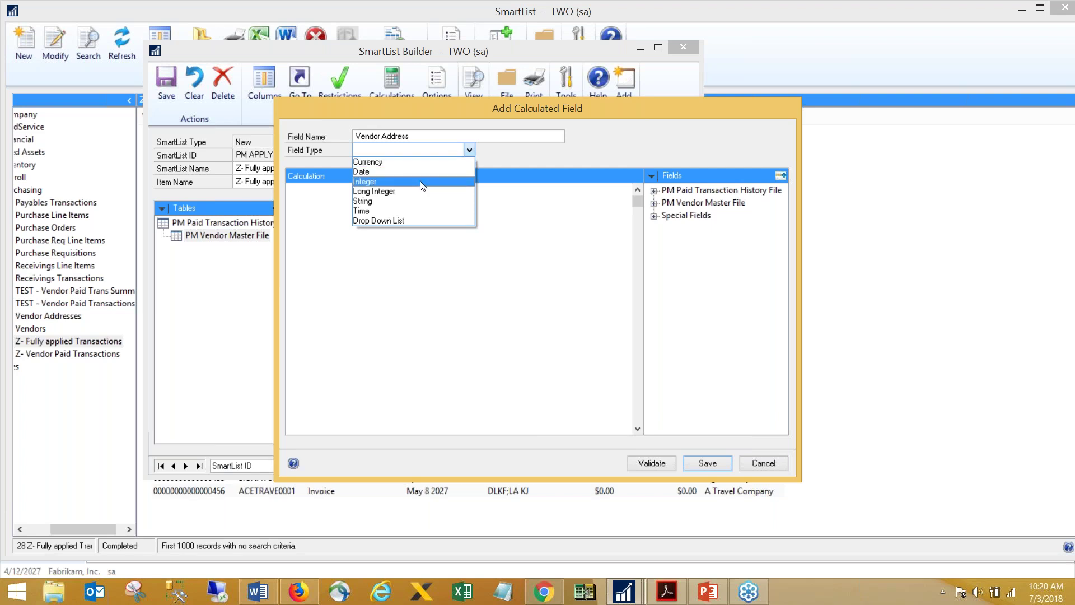
left_click(380, 201)
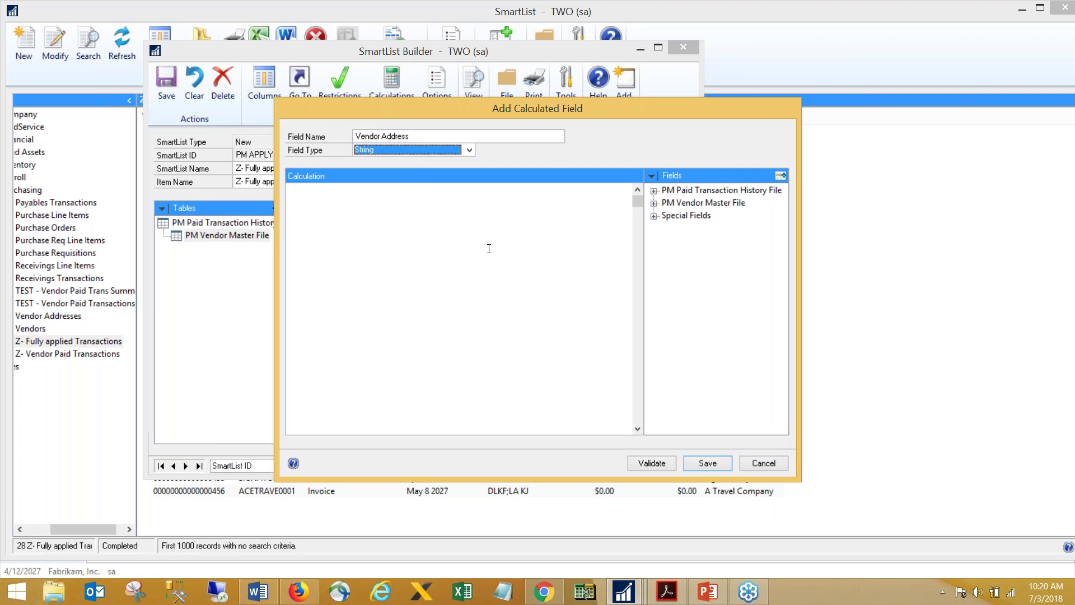
- Start the Vendor Address calculation by joining Address 1, Address 2 and City from PM Vendor Master File with plus signs
left_click(653, 203)
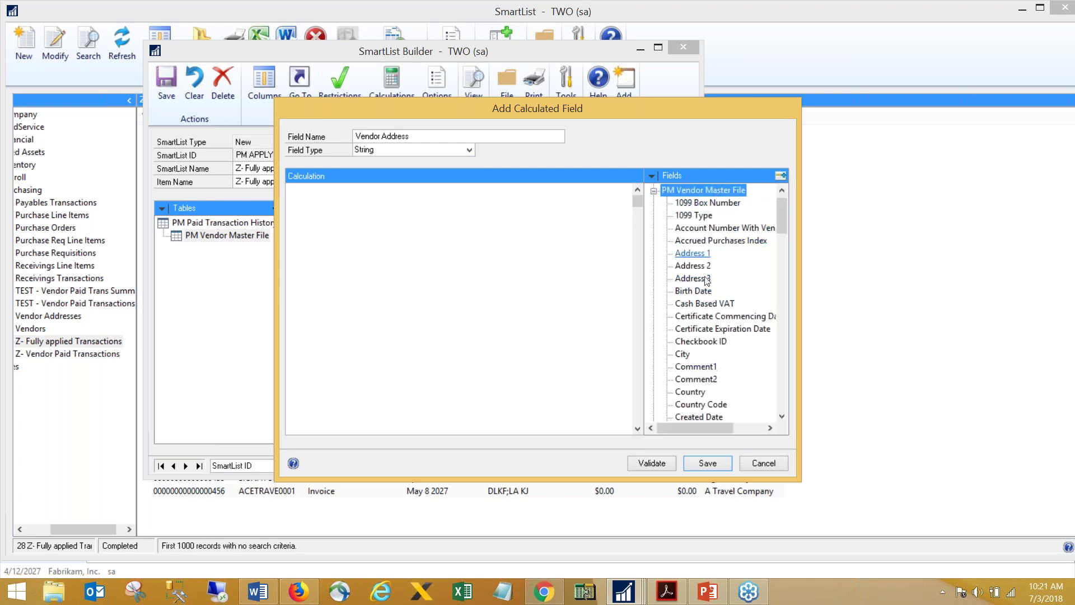
left_click(692, 253)
left_click_drag(703, 256, 578, 253)
type("+")
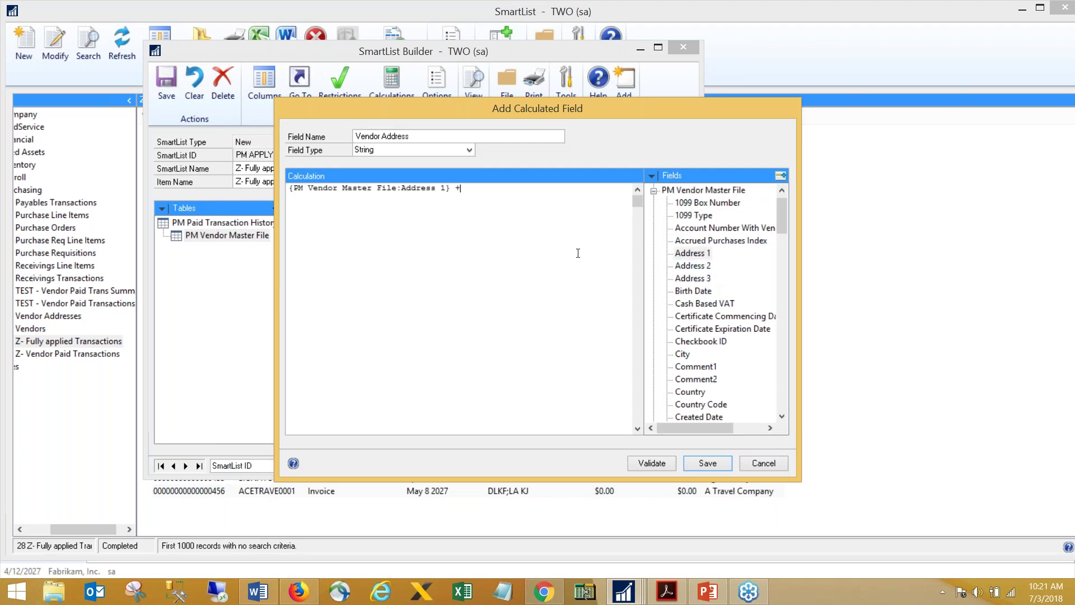
double_click(693, 266)
type("+")
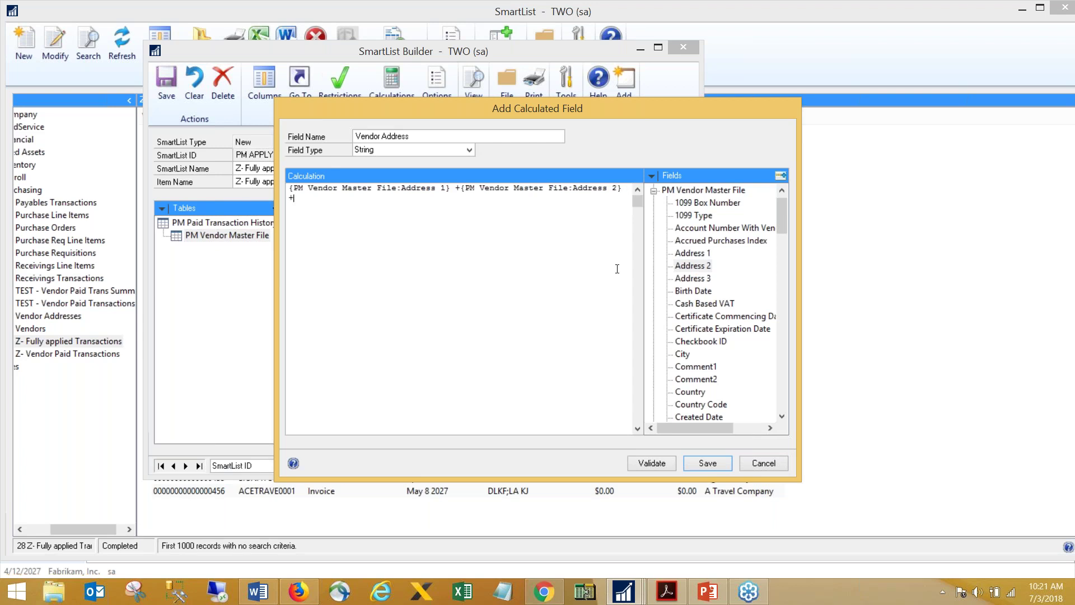
double_click(682, 353)
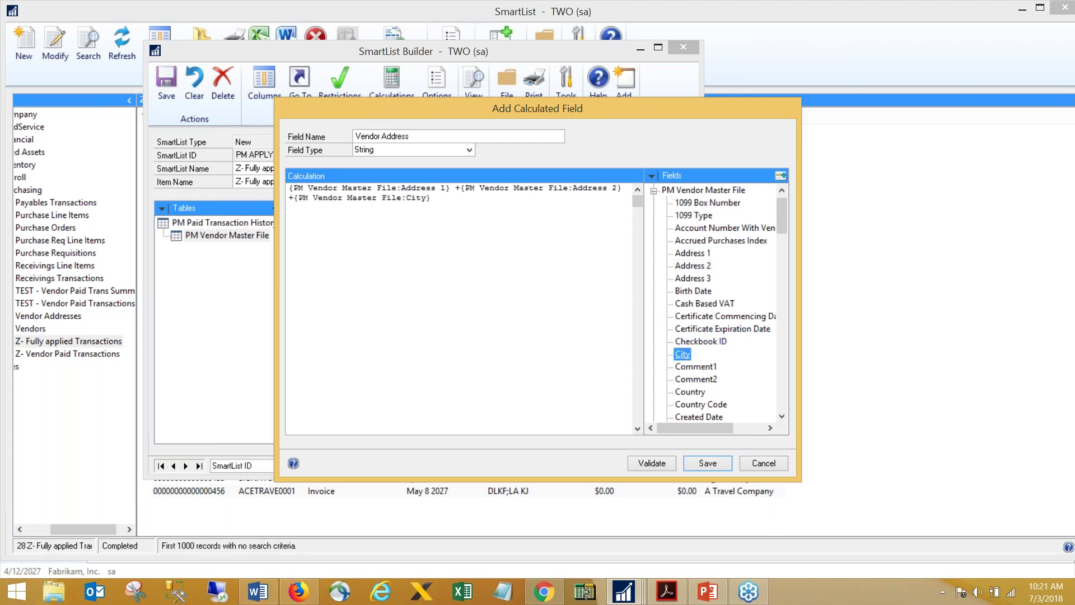
left_click(509, 242)
type("+")
- Append the State and Zip Code fields of PM Vendor Master File to the calculation, joined with a plus sign
left_click(782, 417)
left_click_drag(782, 416, 781, 417)
left_click_drag(780, 334, 784, 345)
double_click(713, 316)
type("+")
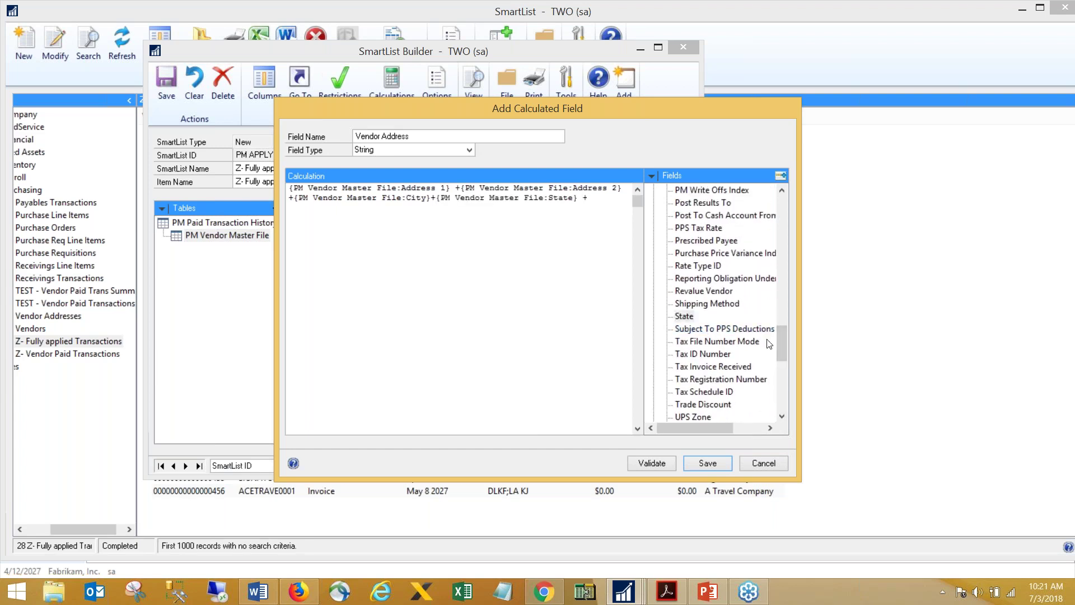
left_click_drag(781, 338, 781, 386)
left_click(691, 392)
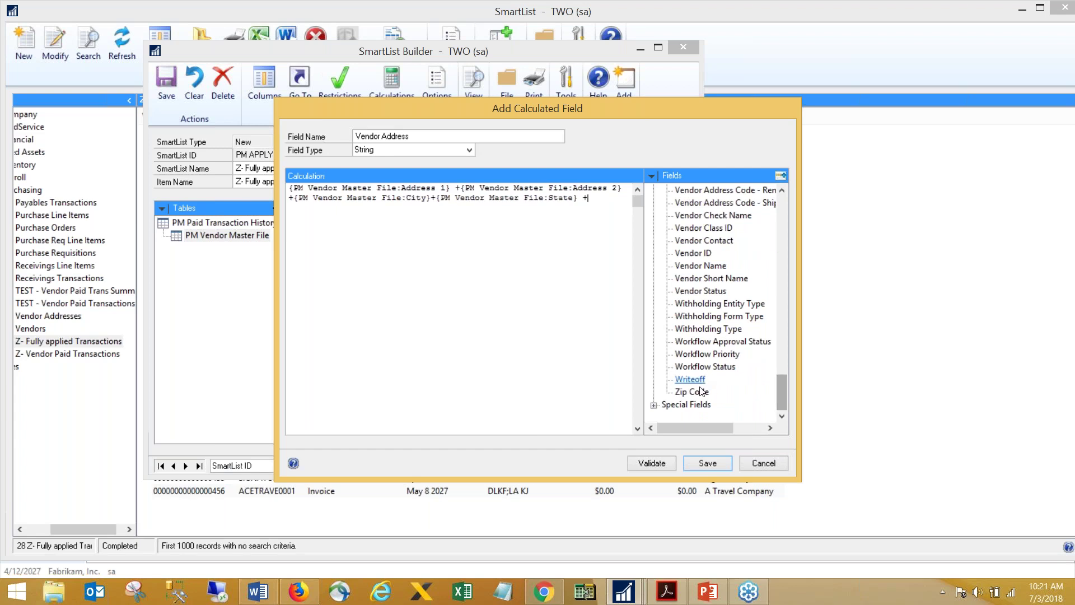
double_click(692, 391)
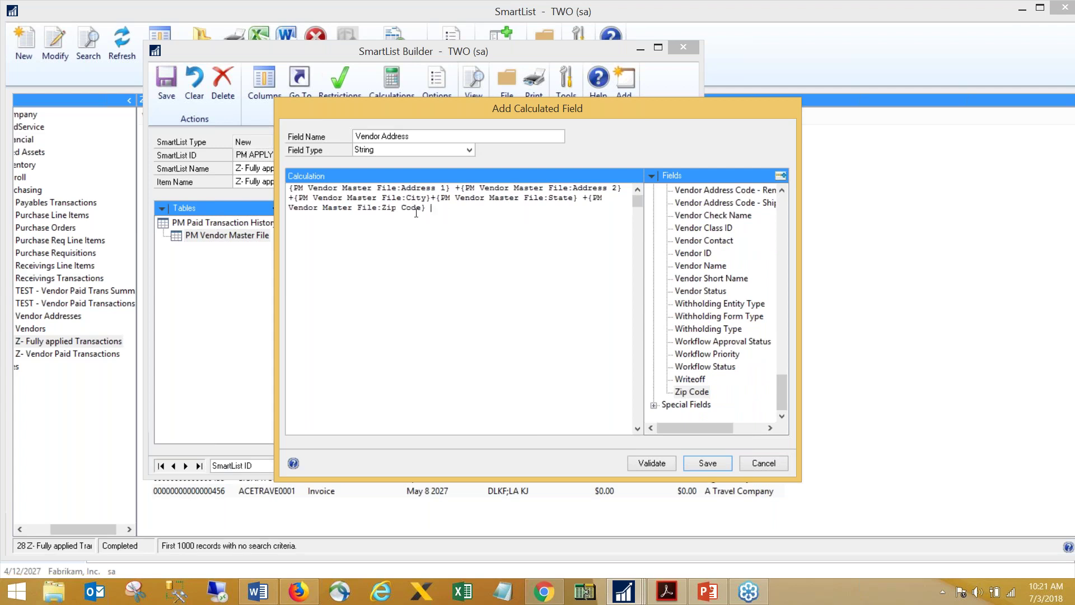
- Validate the Vendor Address calculation and save the calculated field
left_click(653, 463)
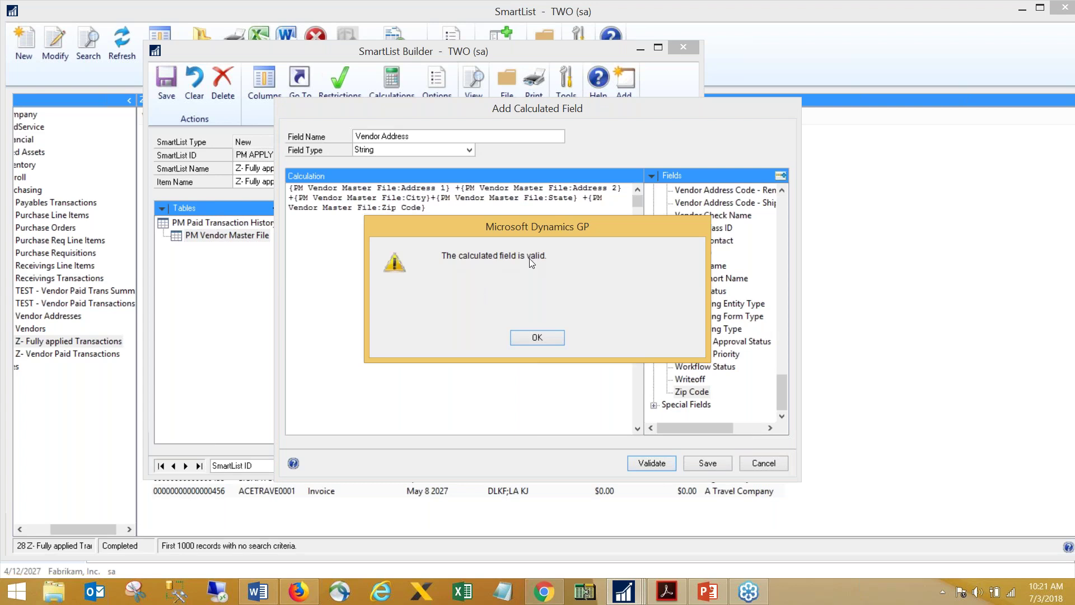
left_click(540, 337)
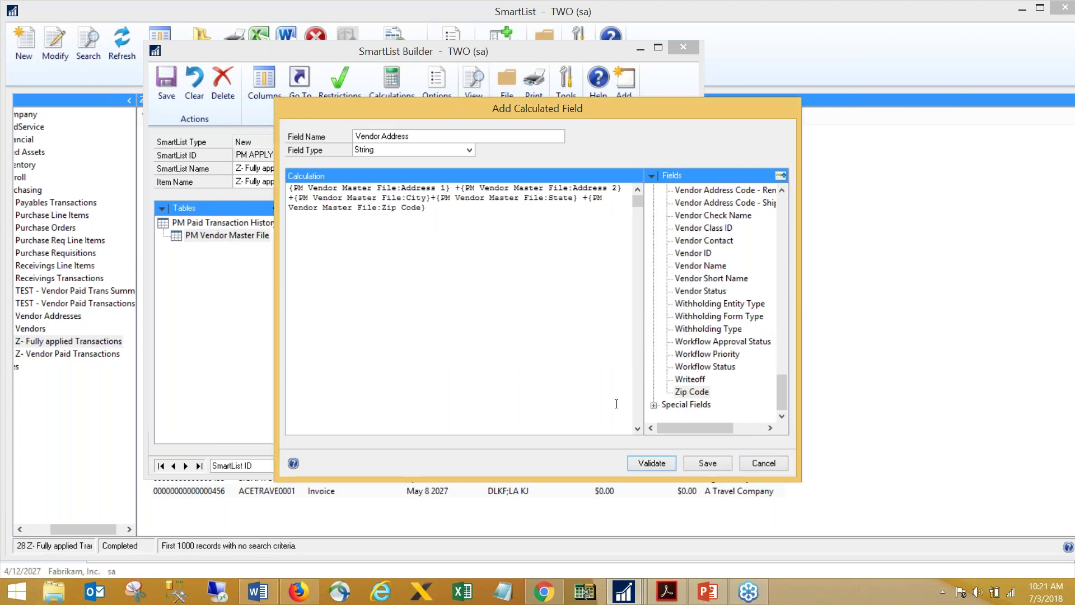
left_click(705, 464)
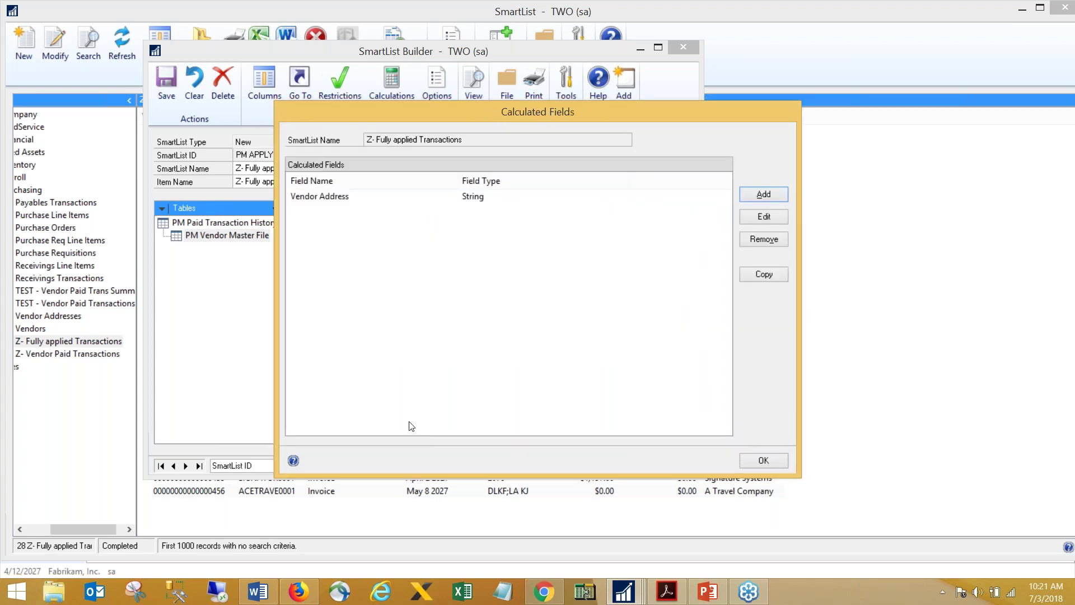
- Make the calculated Vendor Address field a default column of the saved SmartList and widen that column in the results
left_click(766, 458)
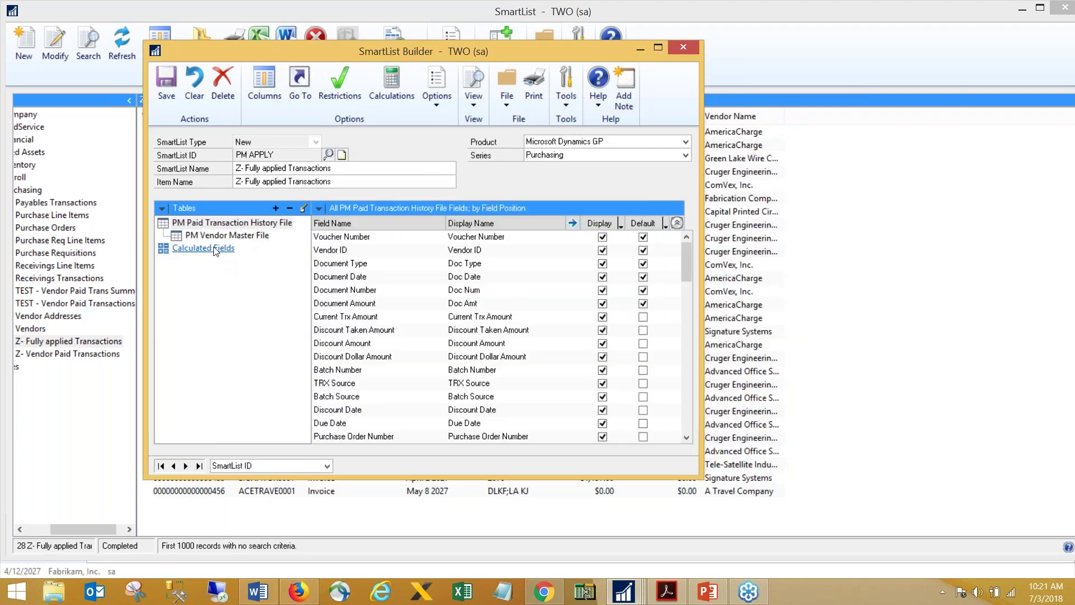
left_click(203, 248)
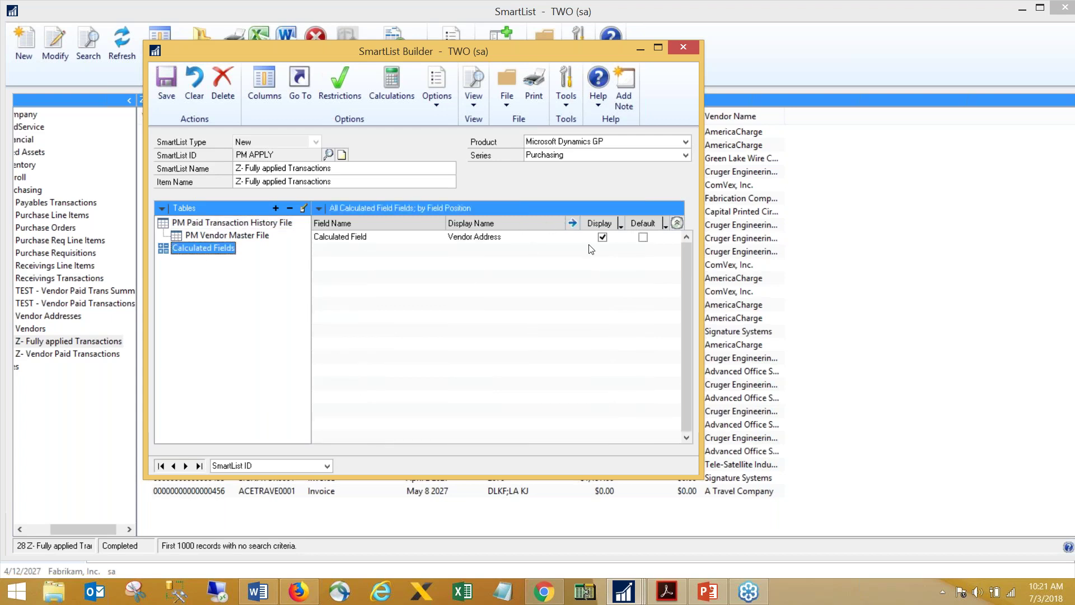
left_click(643, 238)
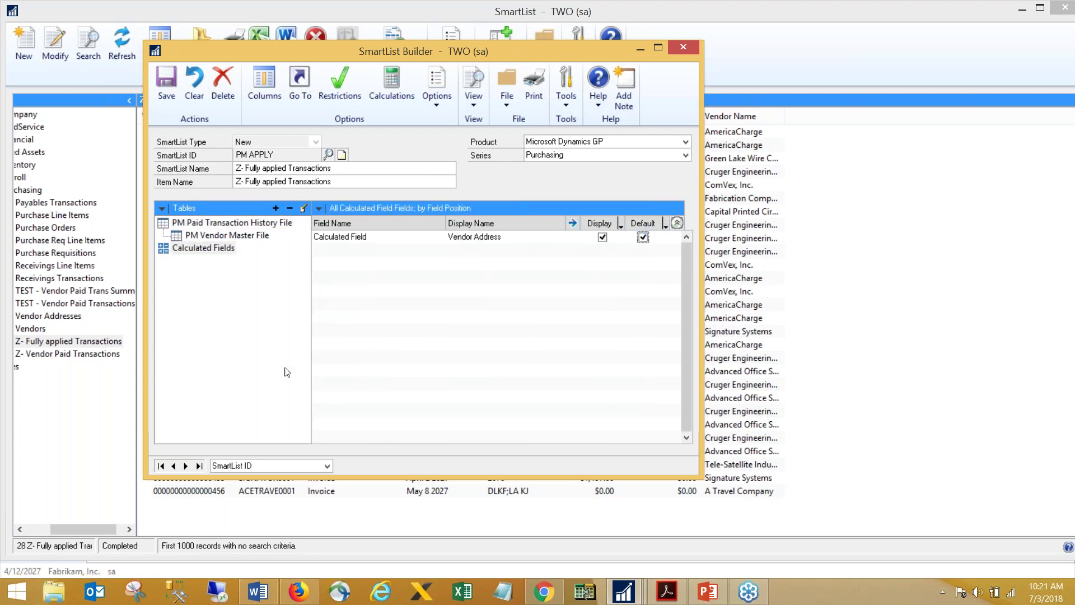
left_click(161, 83)
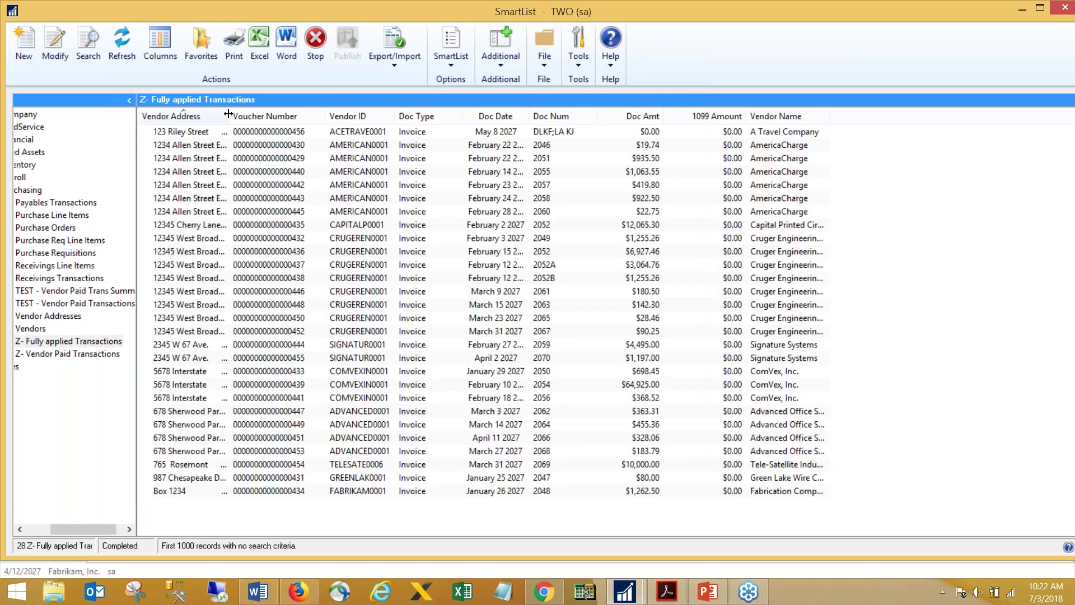
left_click_drag(240, 114, 287, 114)
left_click(182, 158)
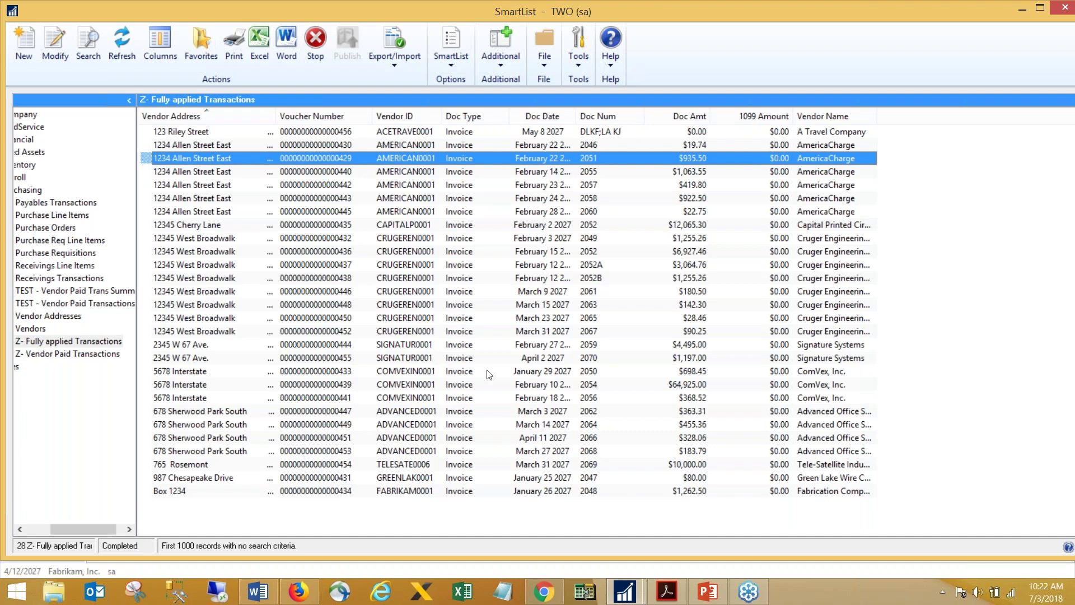
- Reopen the SmartList for modification and place Vendor Name directly after Vendor ID in the default column order
left_click(58, 45)
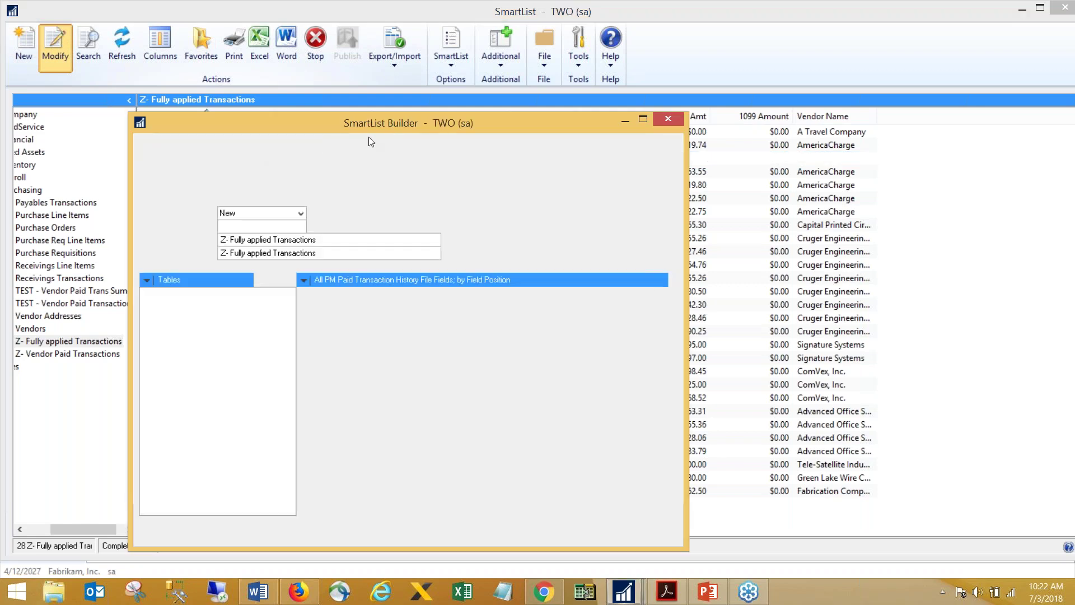
left_click_drag(446, 116, 456, 99)
left_click(260, 140)
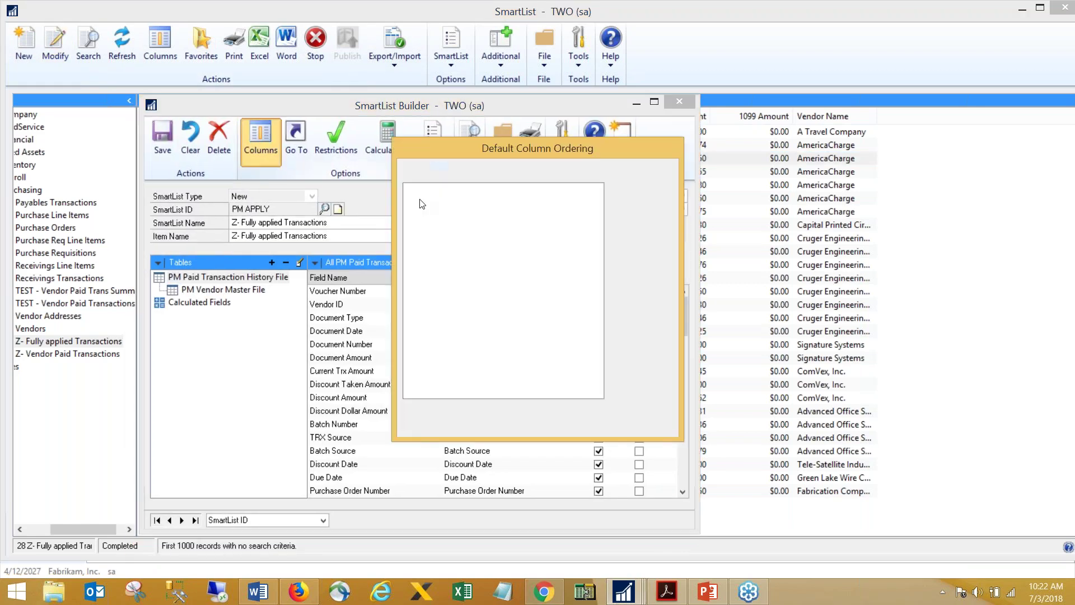
left_click(434, 279)
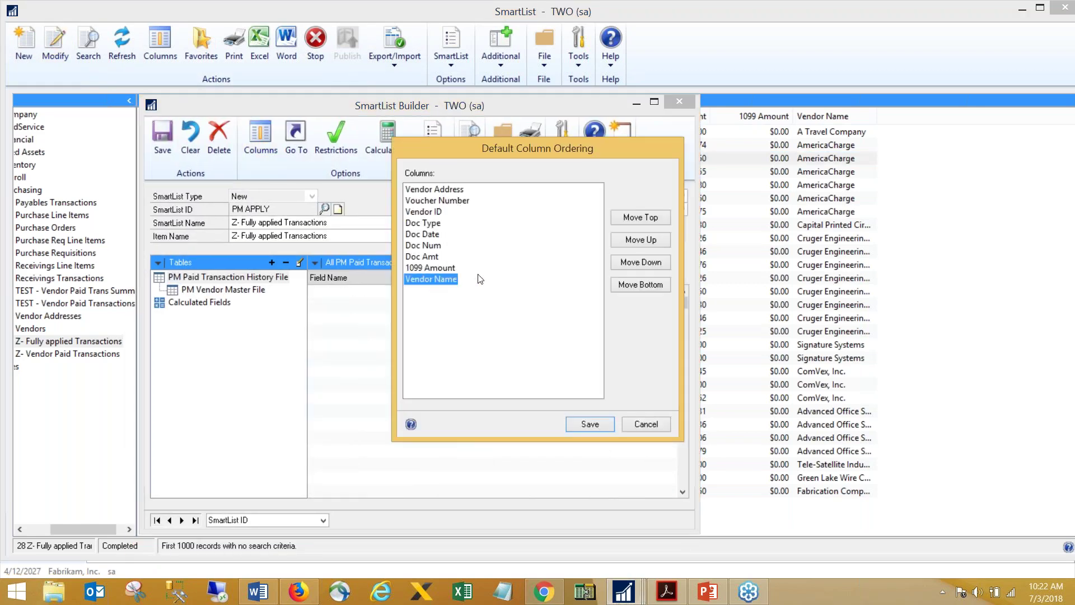
left_click(633, 218)
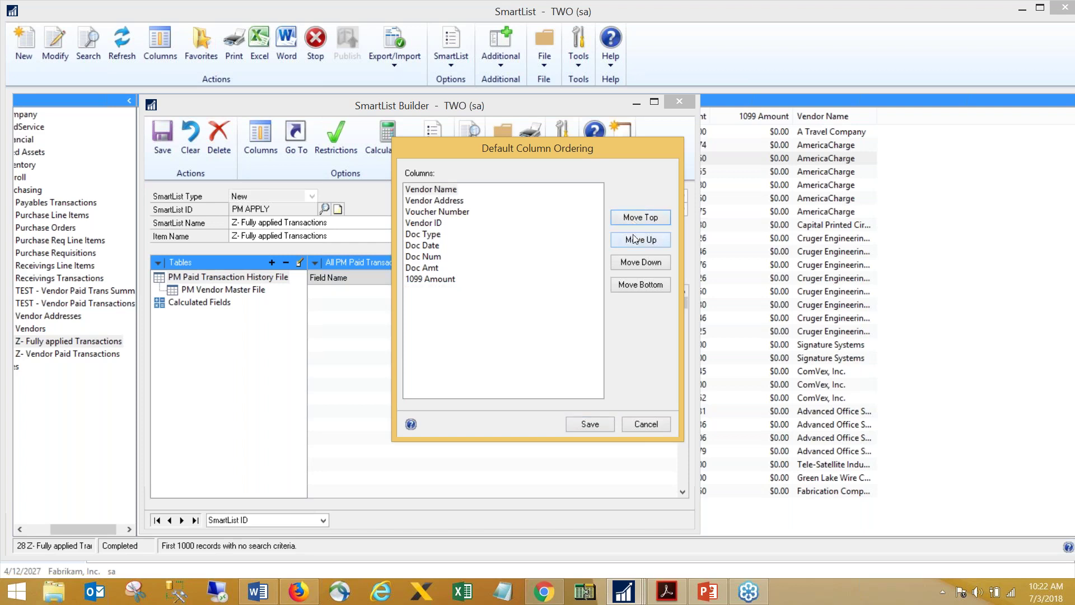
left_click(631, 263)
left_click(632, 263)
left_click(632, 263)
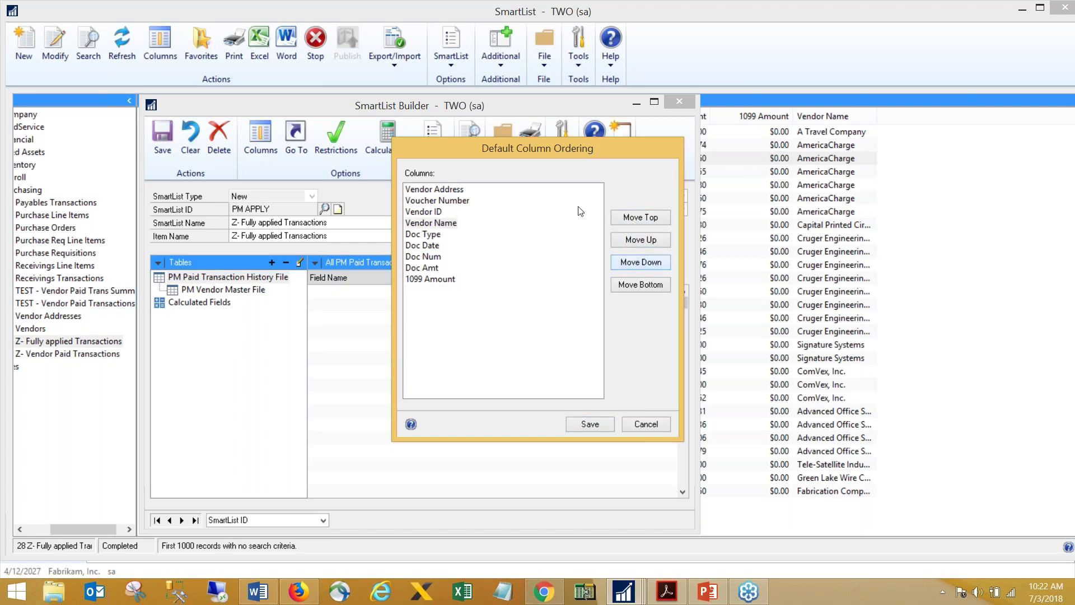
- Move Vendor Address directly after Vendor Name and Voucher Number directly after Vendor Address in the column order
left_click(448, 190)
left_click(640, 263)
left_click(639, 263)
left_click(639, 263)
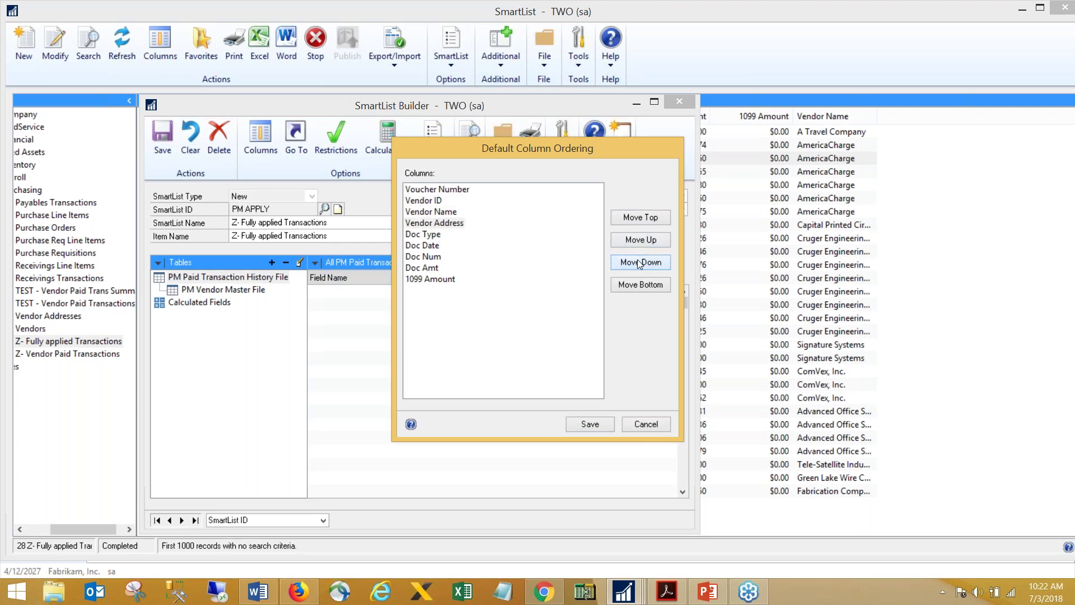
left_click(447, 189)
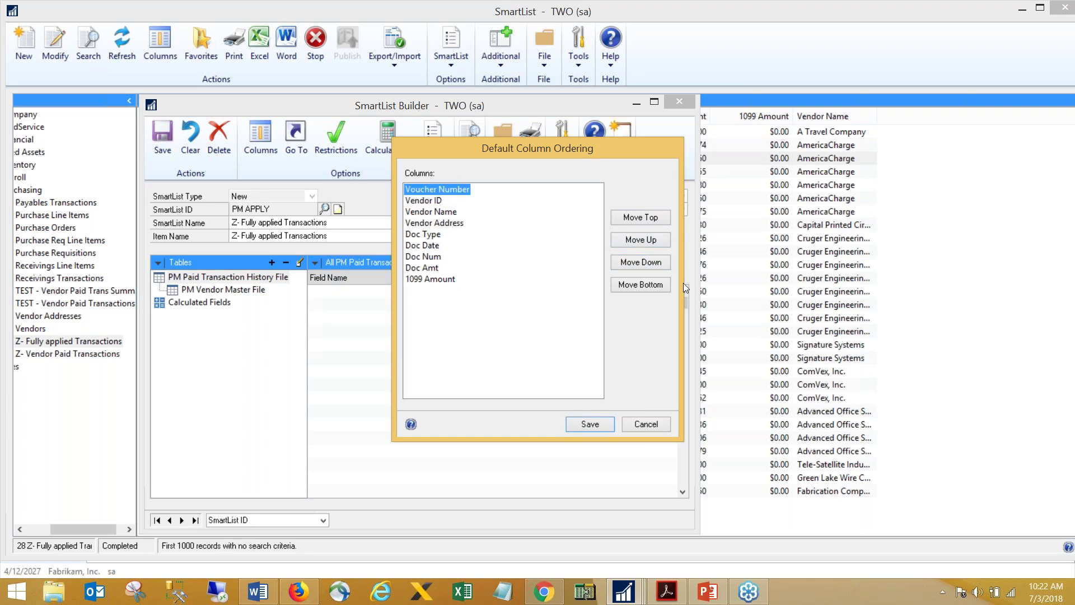
left_click(649, 261)
left_click(649, 261)
left_click(650, 260)
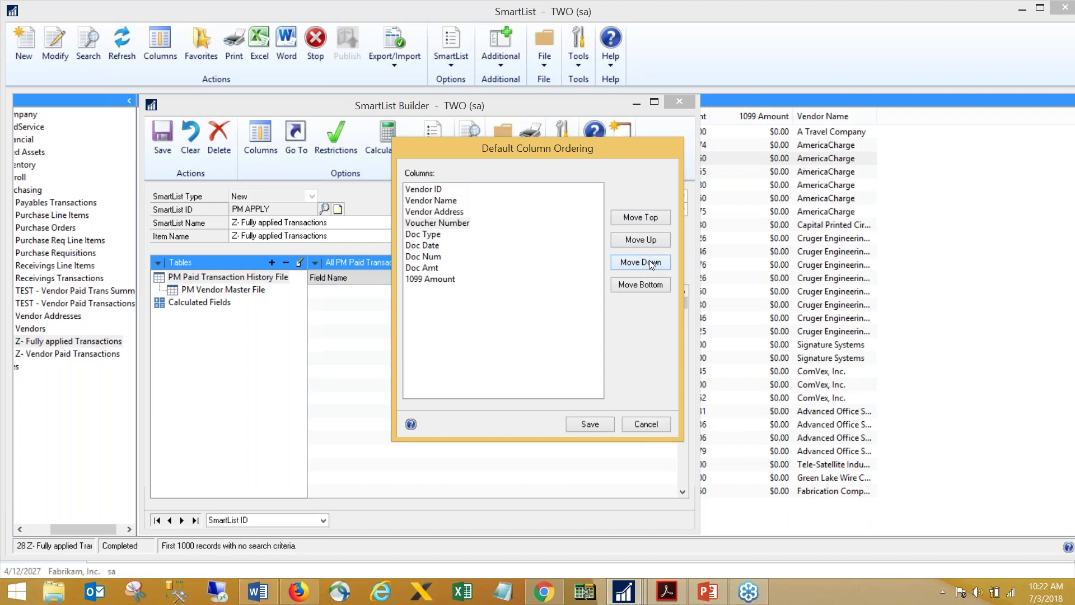
- Place Doc Amt between Voucher Number and Doc Type, and save the column order and the SmartList
left_click(423, 268)
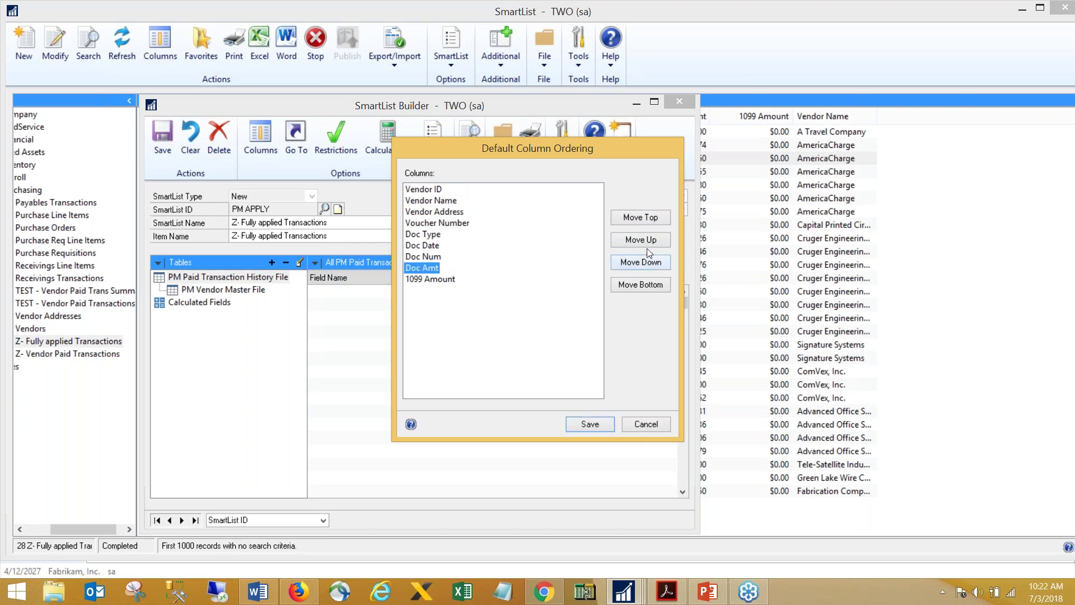
left_click(650, 240)
left_click(649, 241)
left_click(650, 241)
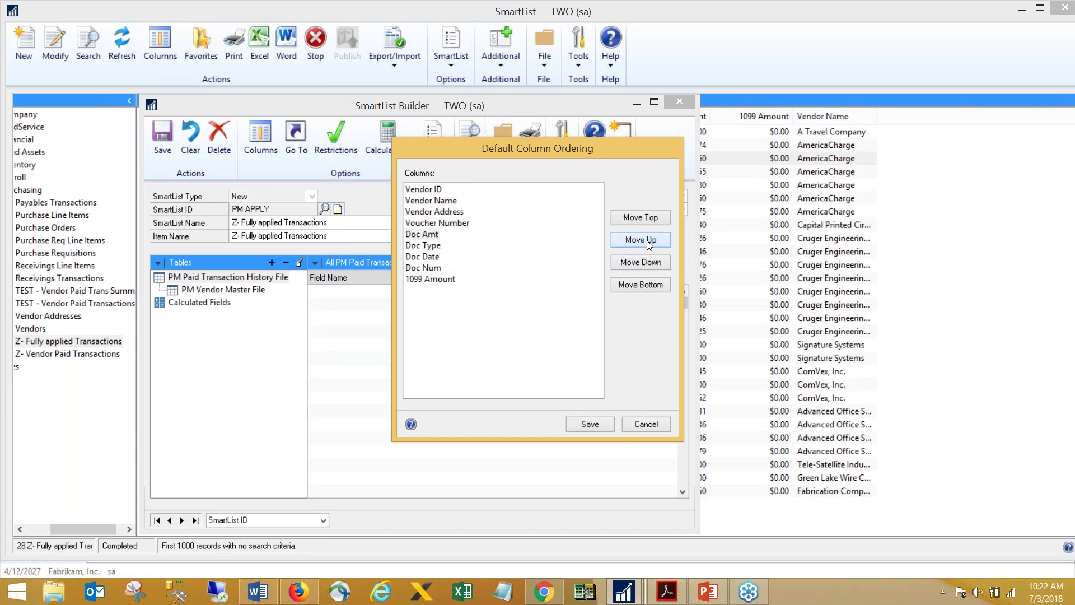
left_click(645, 240)
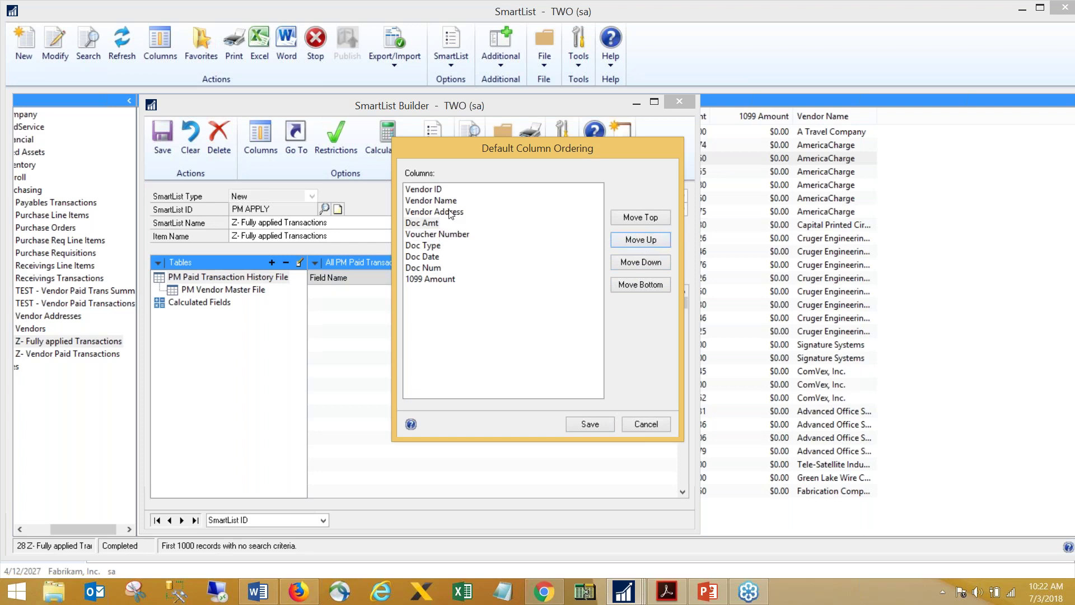
left_click(638, 264)
left_click(588, 426)
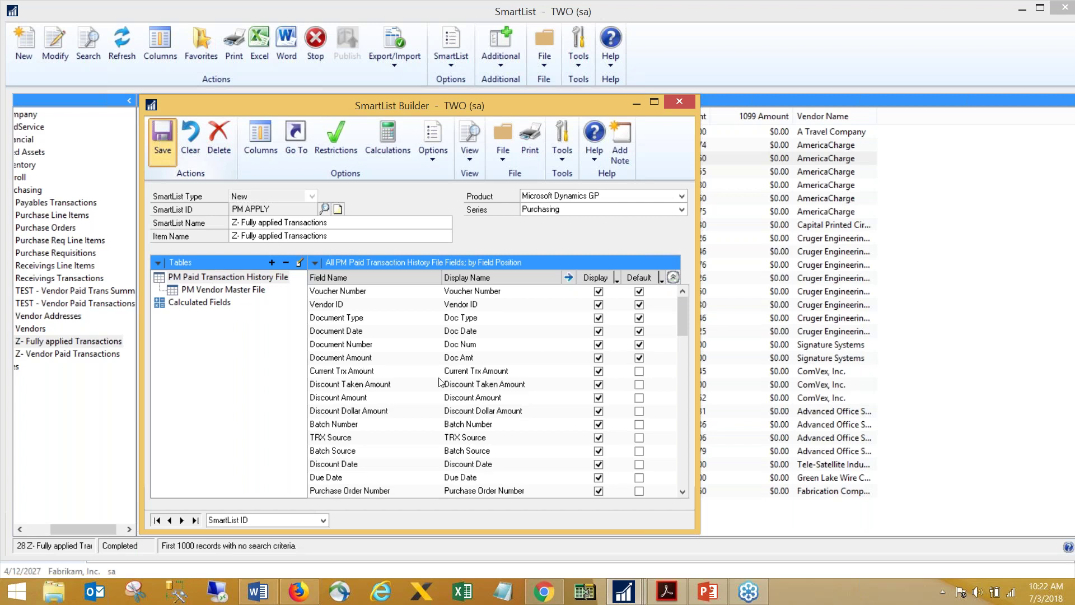
key("ctrl+s")
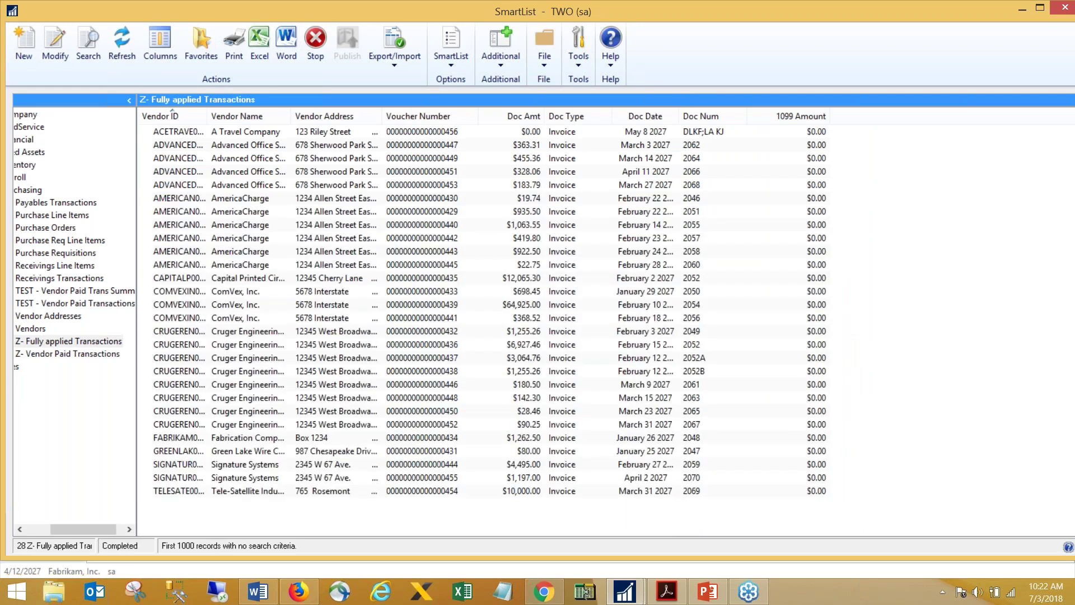
- Widen the Vendor ID column to fit its contents and export the fully applied transactions list to Excel
double_click(225, 115)
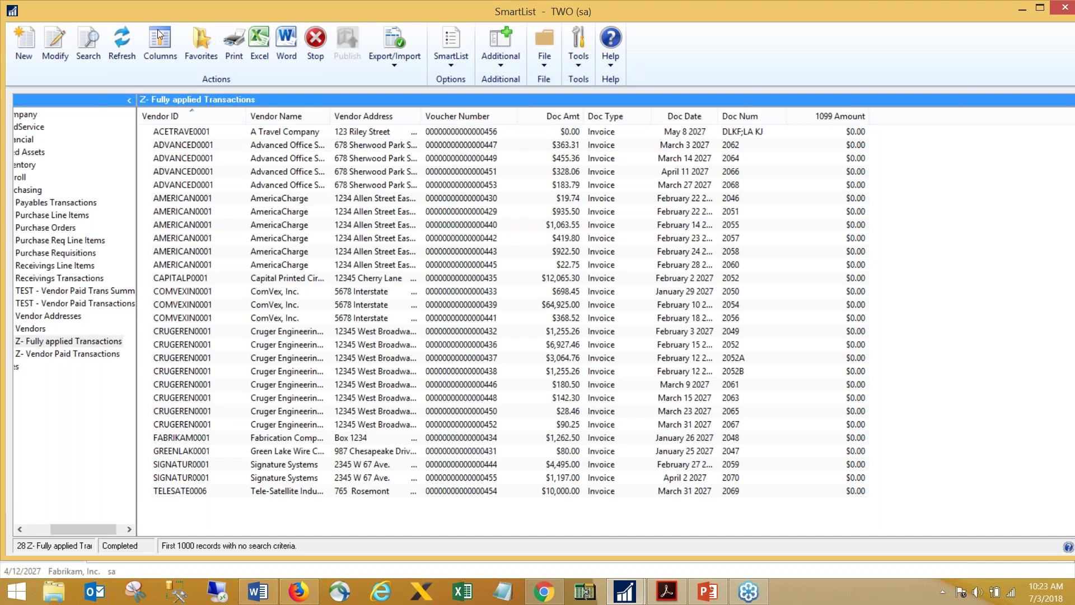
left_click(257, 44)
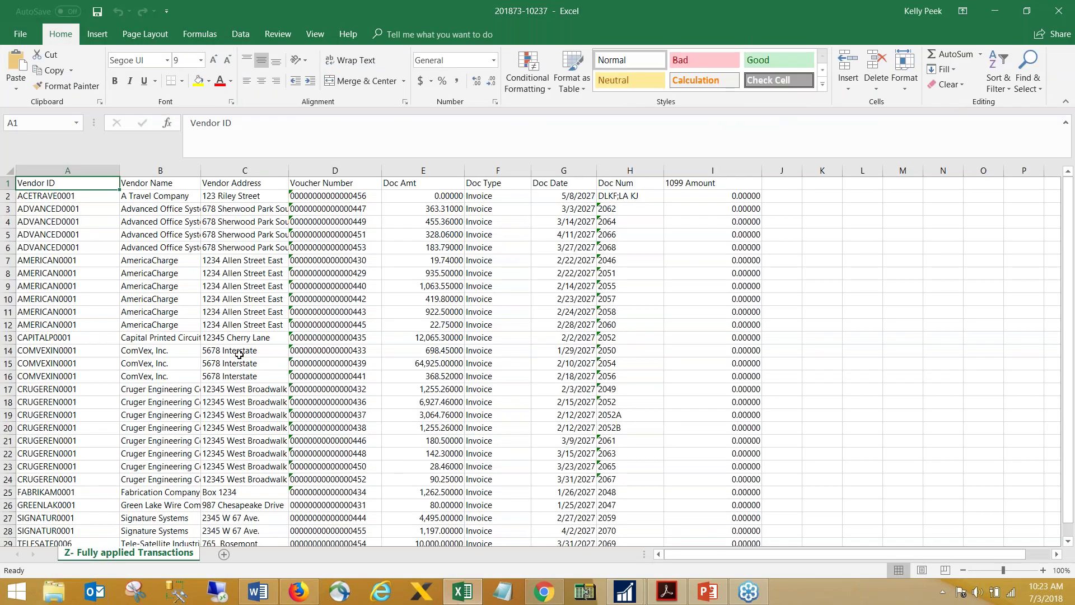
- Examine the full Vendor Address values in the exported worksheet, close the workbook and review vendor rows in the SmartList
left_click(196, 249)
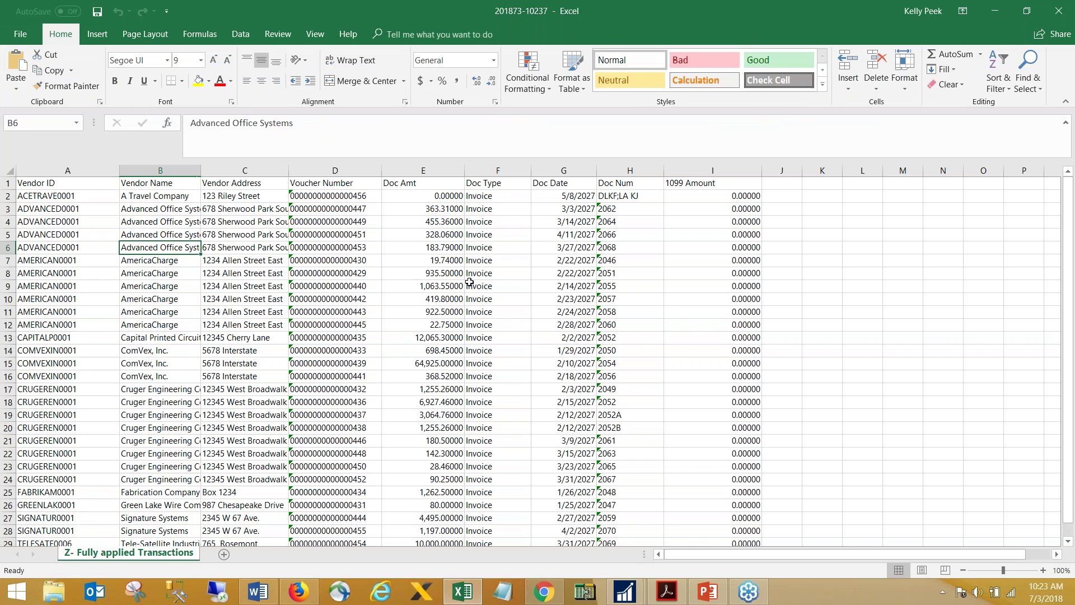
left_click(271, 362)
scroll(361, 434, "down", 1)
scroll(361, 435, "up", 1)
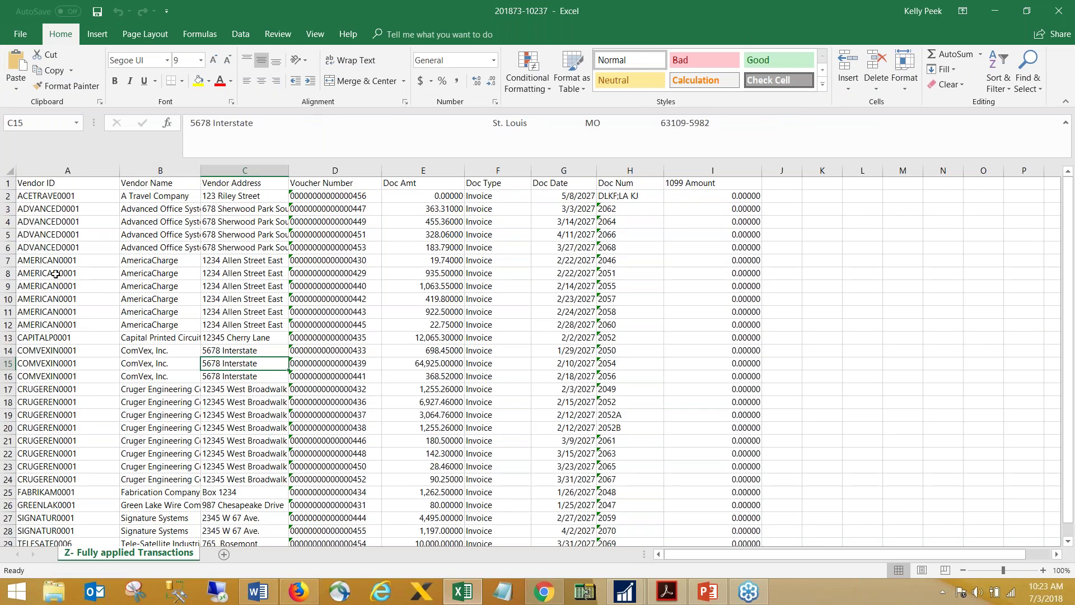
scroll(79, 298, "down", 1)
scroll(79, 298, "up", 1)
left_click(1058, 11)
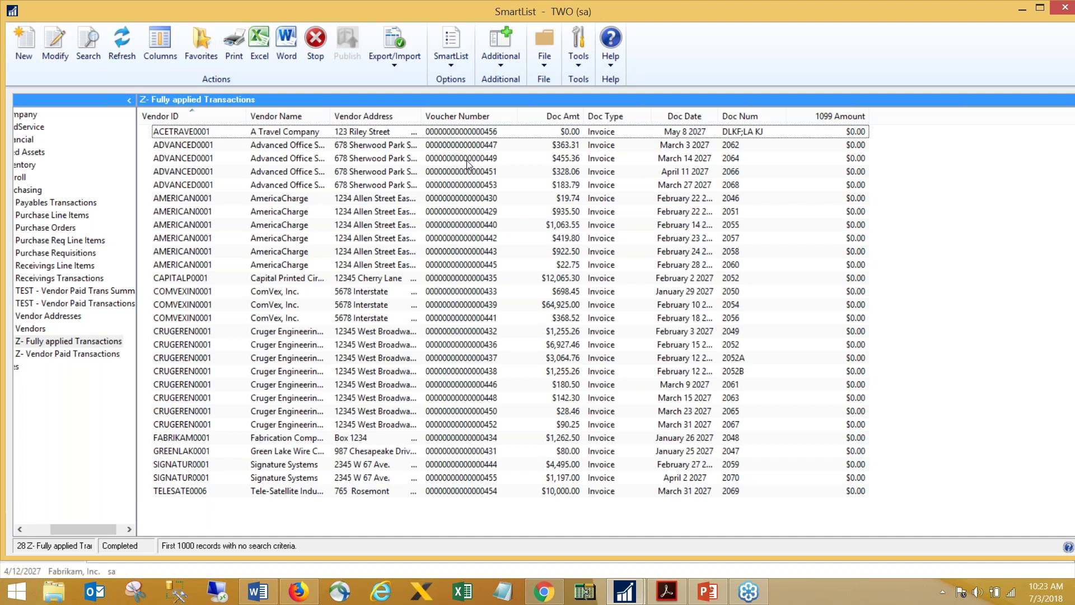
left_click(290, 147)
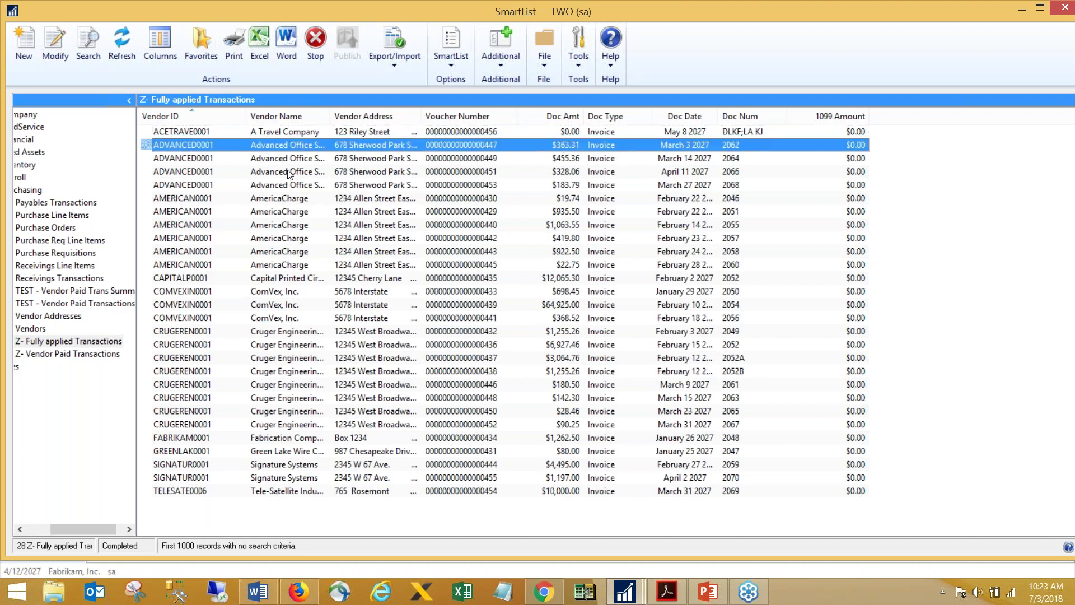
left_click(290, 173)
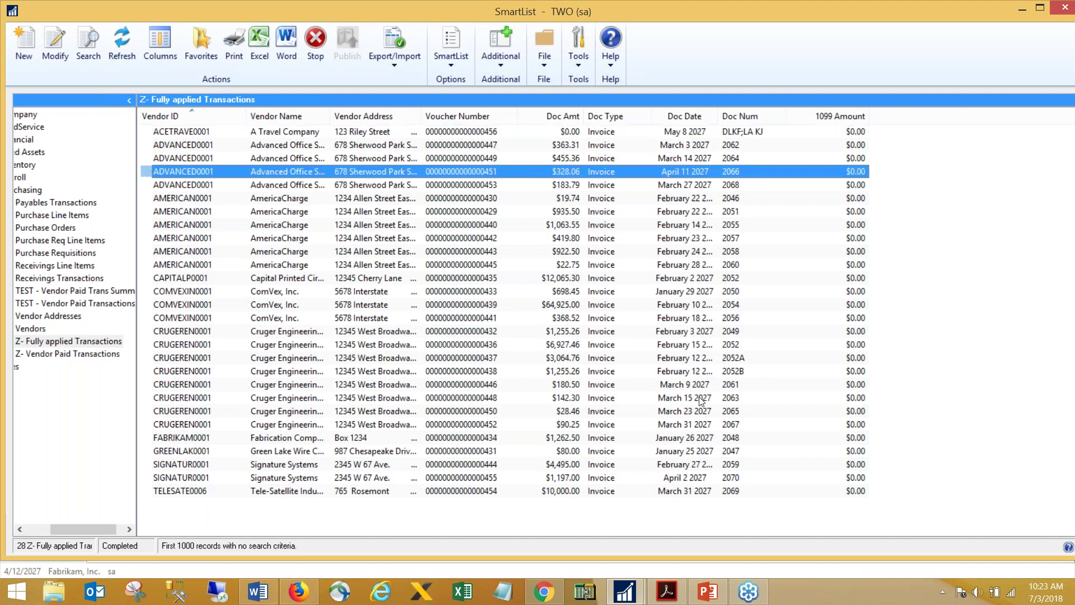
- Reopen the fully applied transactions SmartList for modification and copy its SmartList name
left_click(54, 47)
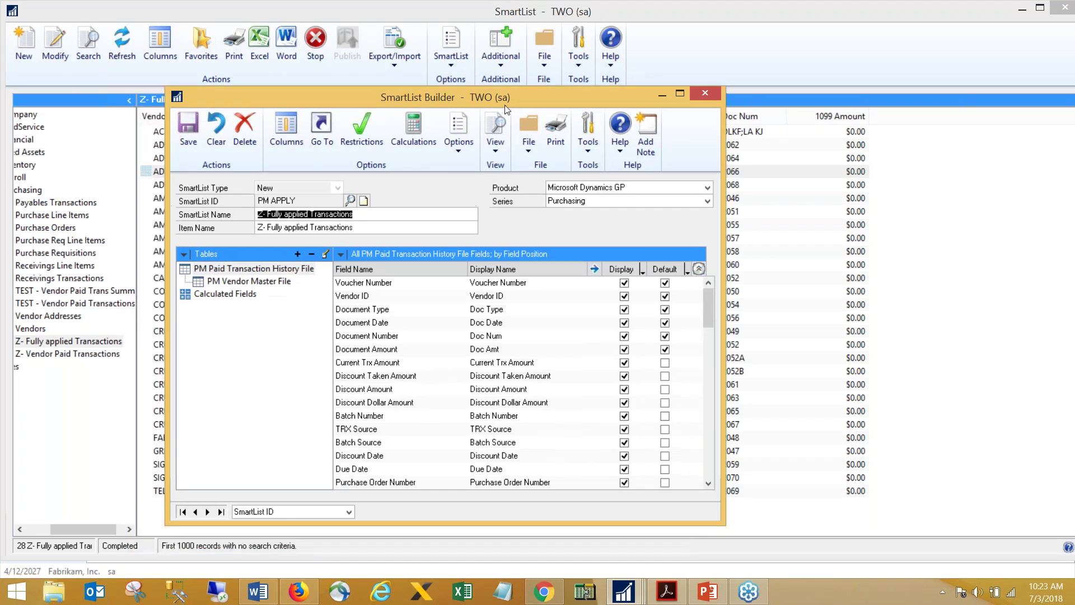
left_click(451, 146)
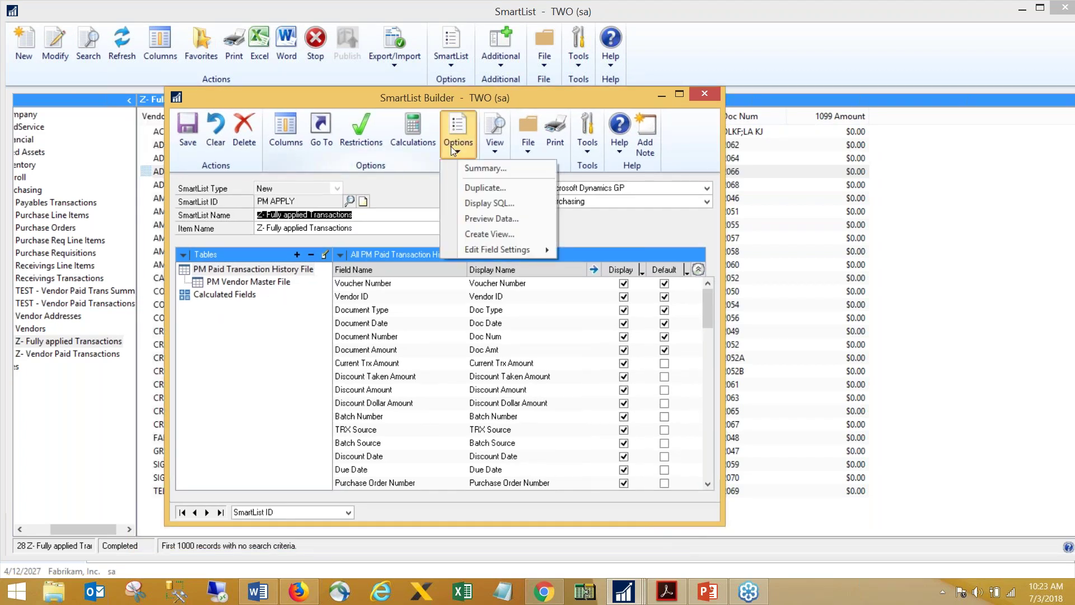
left_click(368, 217)
left_click_drag(368, 216, 253, 216)
right_click(276, 211)
left_click(298, 254)
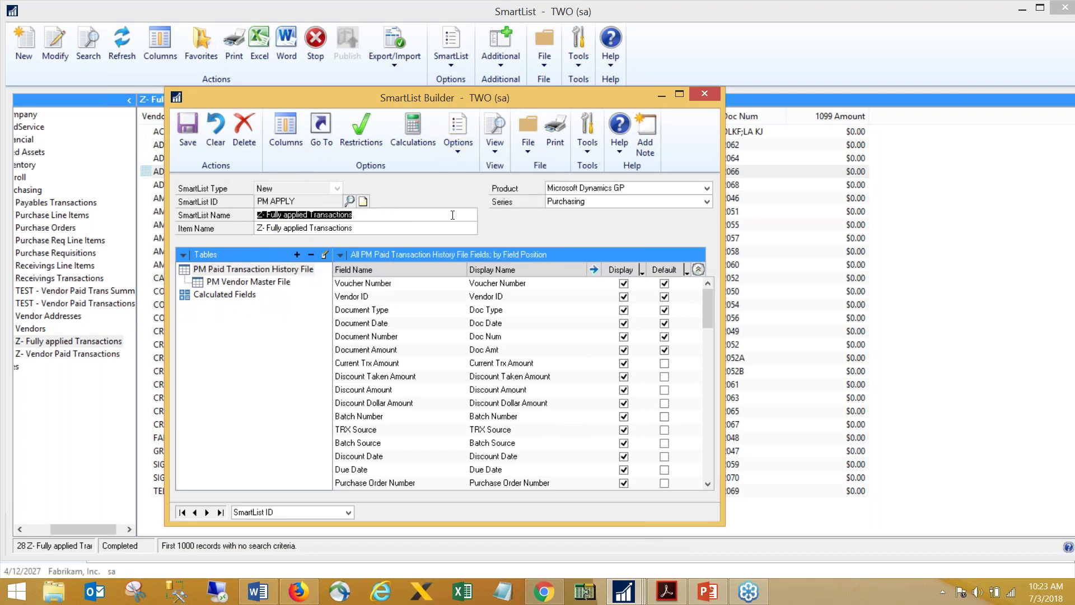
- Duplicate the list as a SmartList with ID PM SUMM and name Z- Fully applied Transactions - SUMMARY
left_click(455, 146)
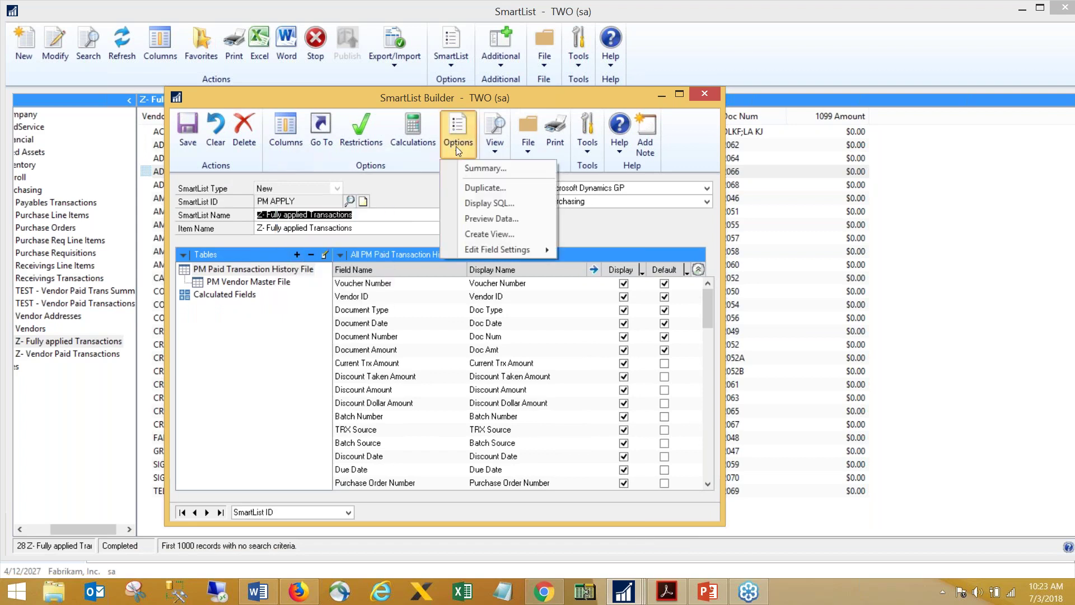
left_click(486, 188)
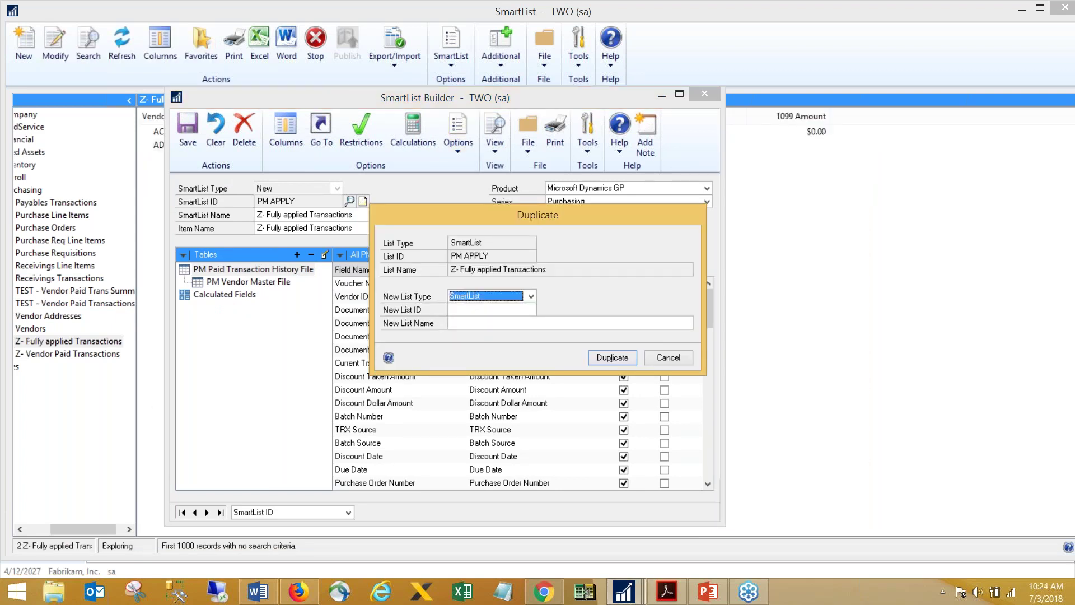
left_click(469, 310)
type("PM SUMM")
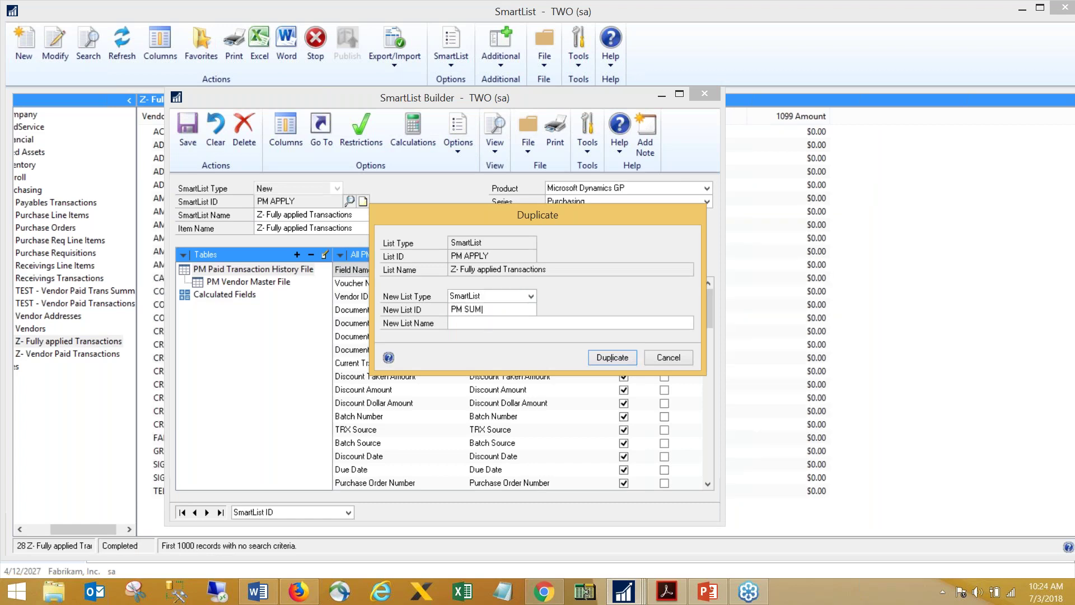
left_click(472, 323)
key("ctrl+v")
type("- SUMMARY")
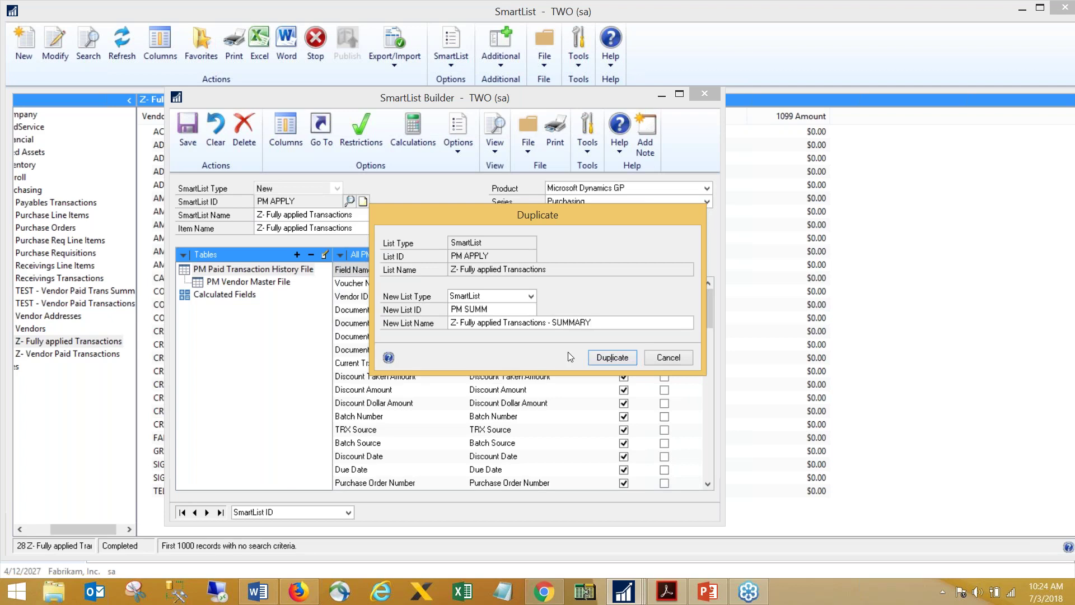
left_click(616, 358)
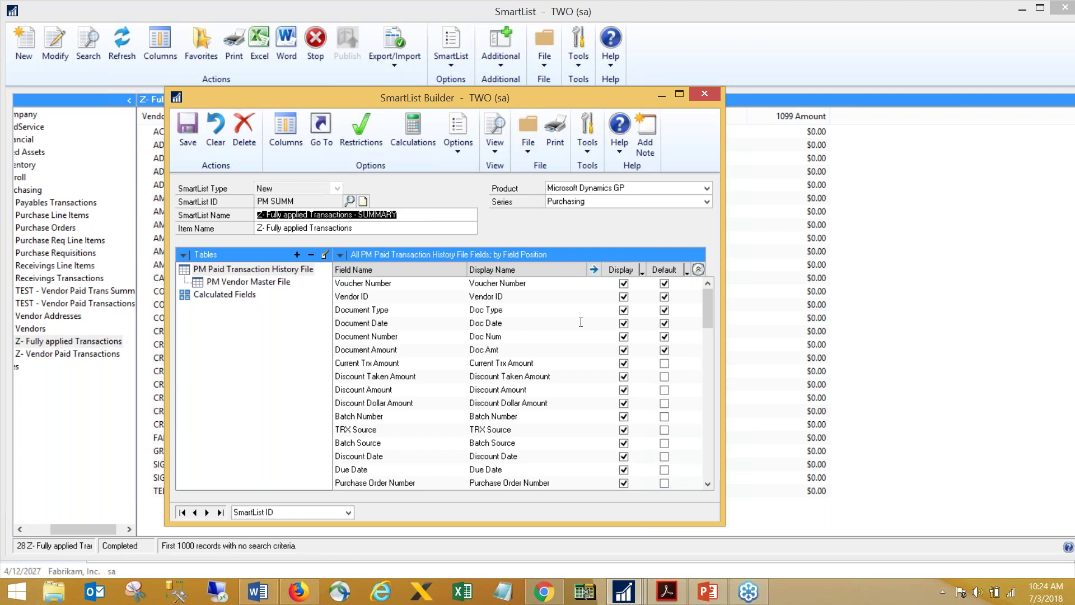
- Turn on the Summary SmartList option for the PM SUMM list
left_click(458, 140)
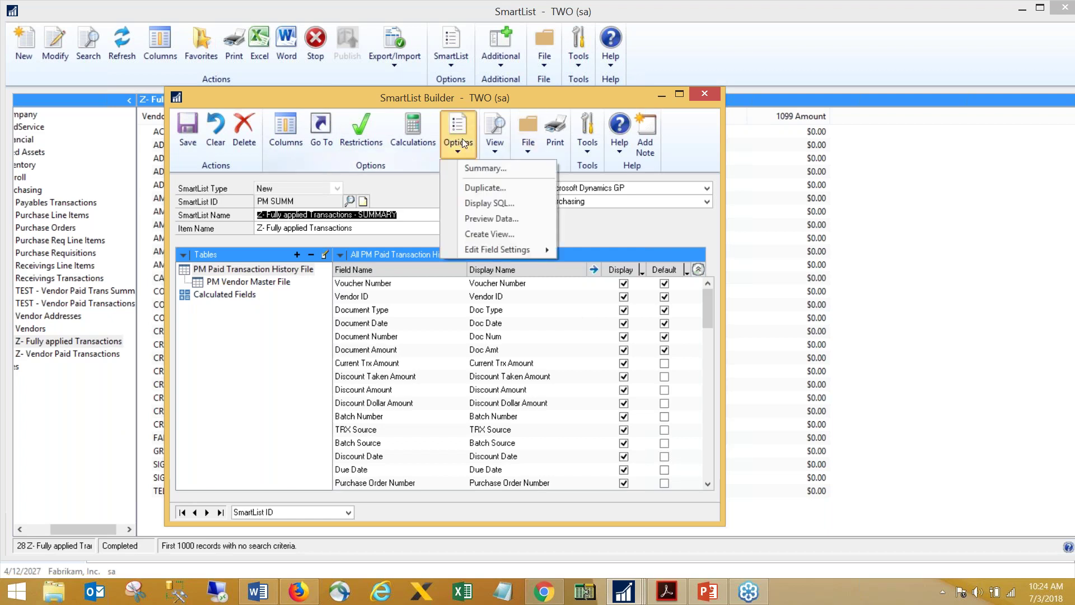
left_click(470, 167)
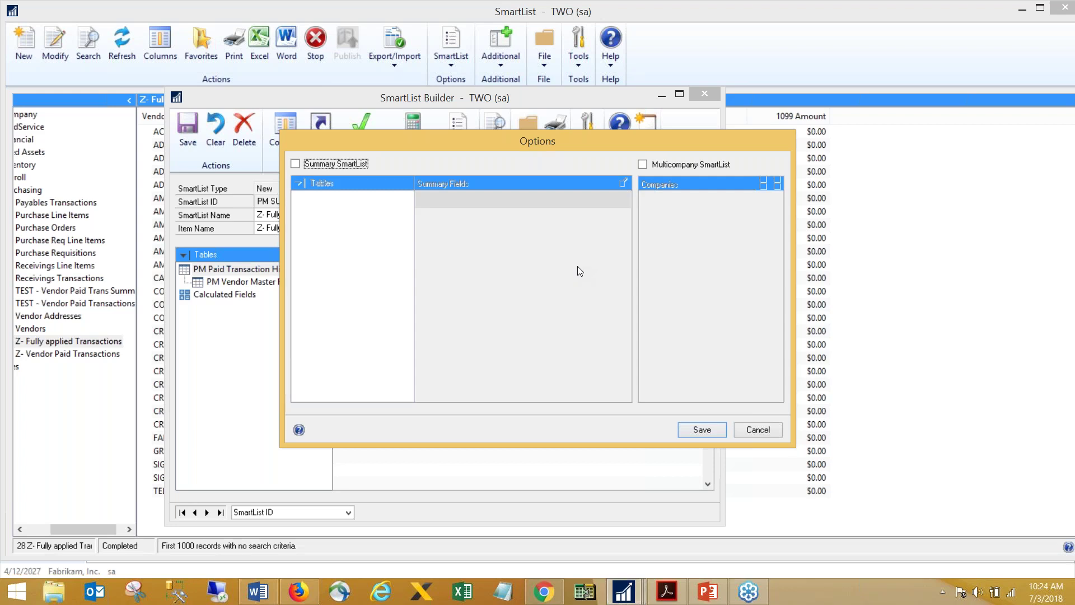
left_click(295, 164)
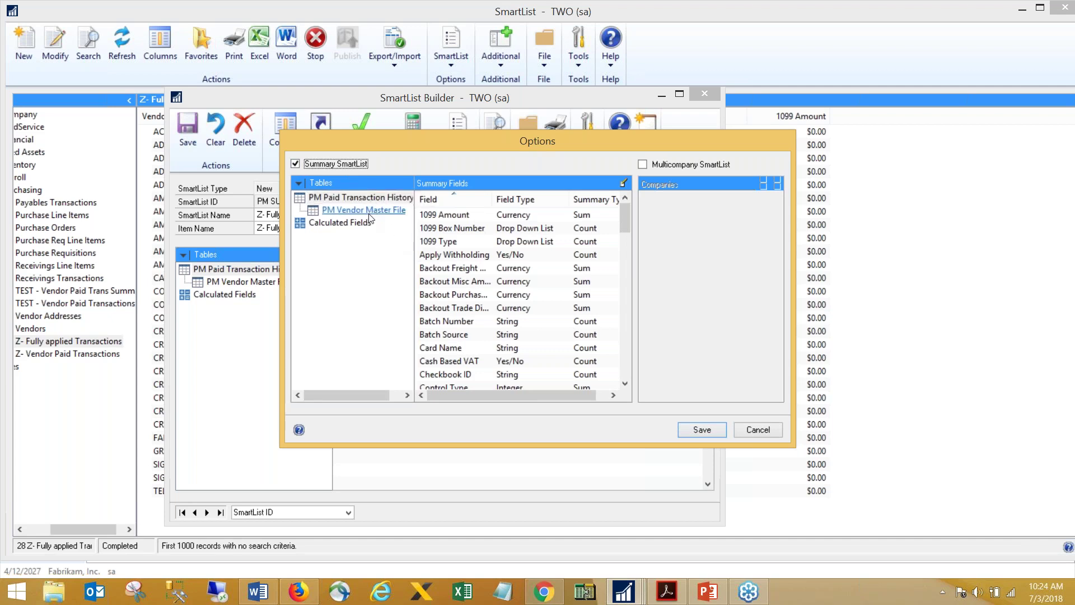
- Set the summary method of Vendor ID in the PM Paid Transaction History File to Group By
left_click(374, 199)
left_click_drag(627, 219, 620, 357)
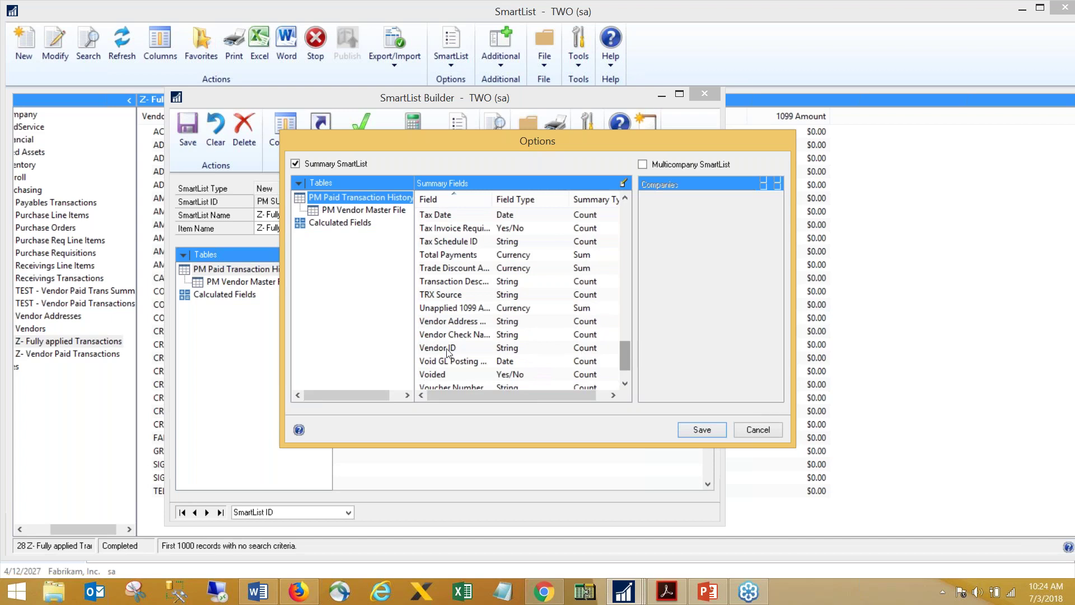
double_click(447, 349)
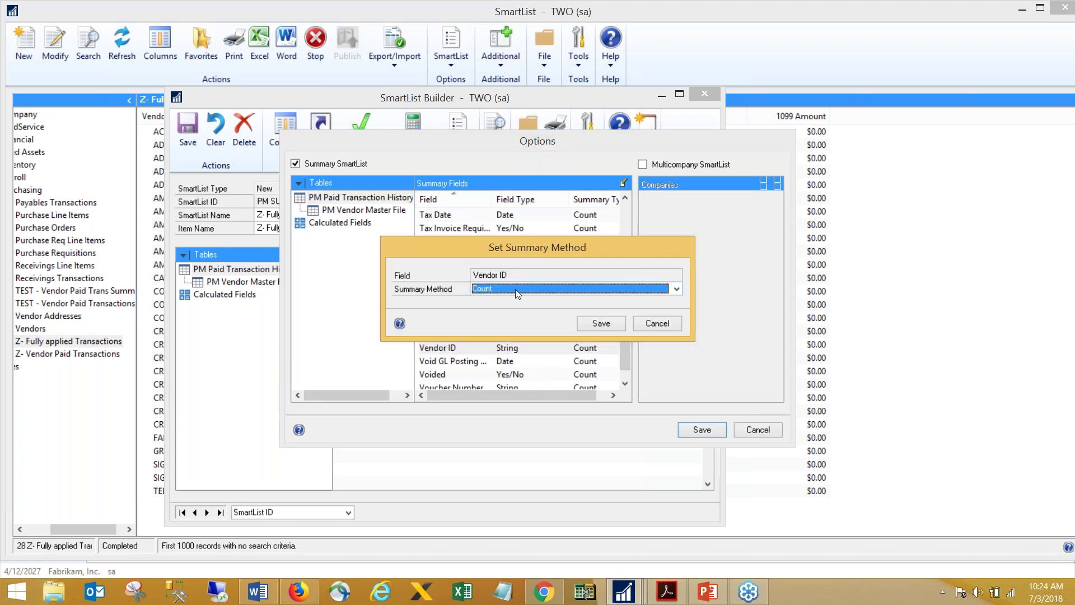
left_click(515, 288)
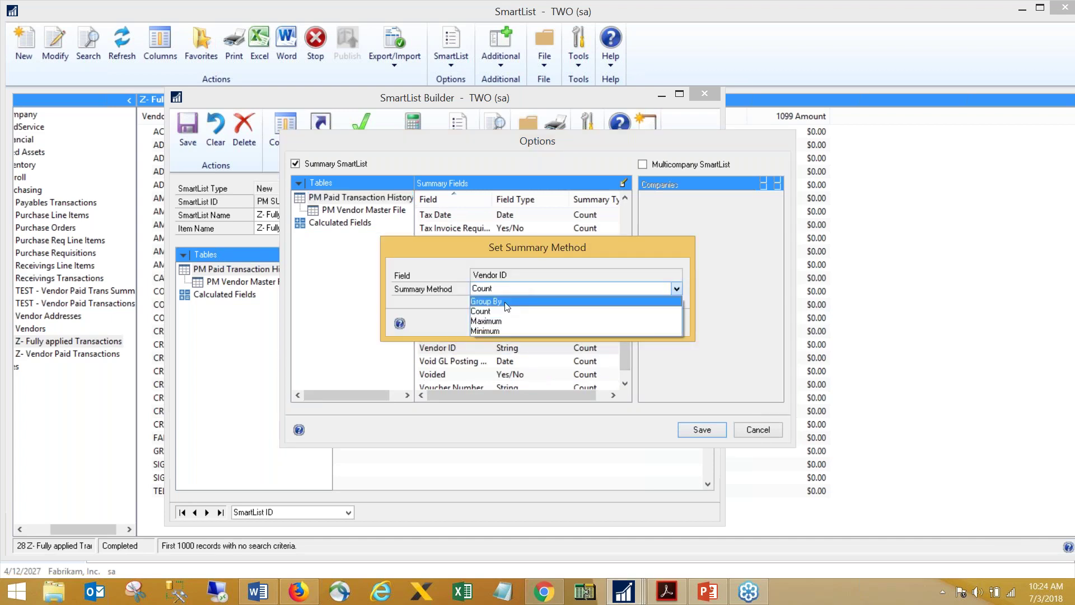
left_click(505, 302)
left_click(509, 289)
left_click(676, 288)
left_click(609, 324)
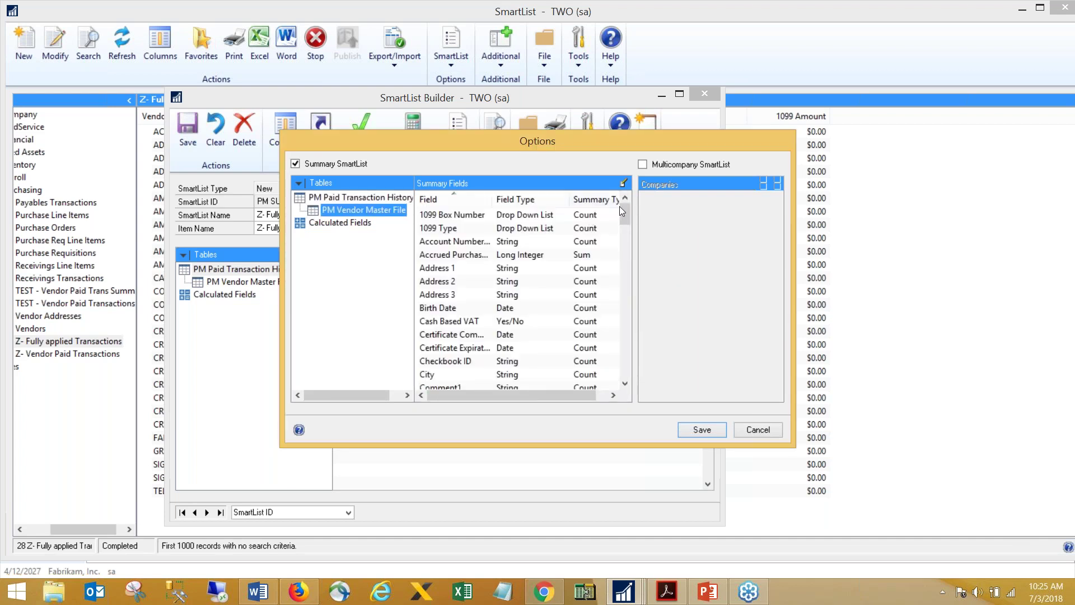
- Set the summary method of Vendor ID in the PM Vendor Master File to Group By
left_click_drag(623, 210, 620, 344)
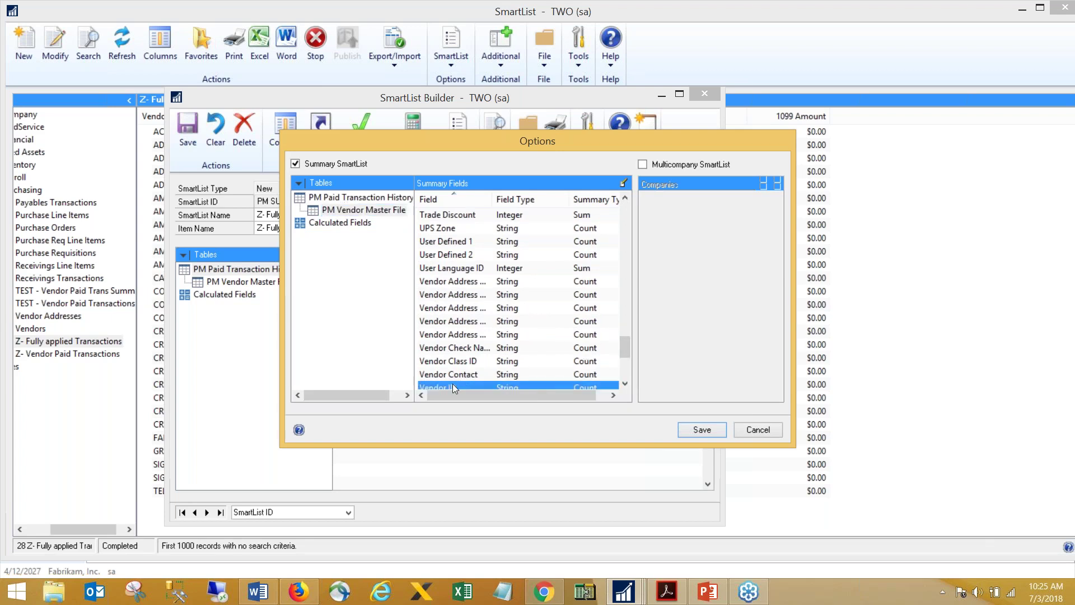
double_click(453, 384)
left_click(520, 288)
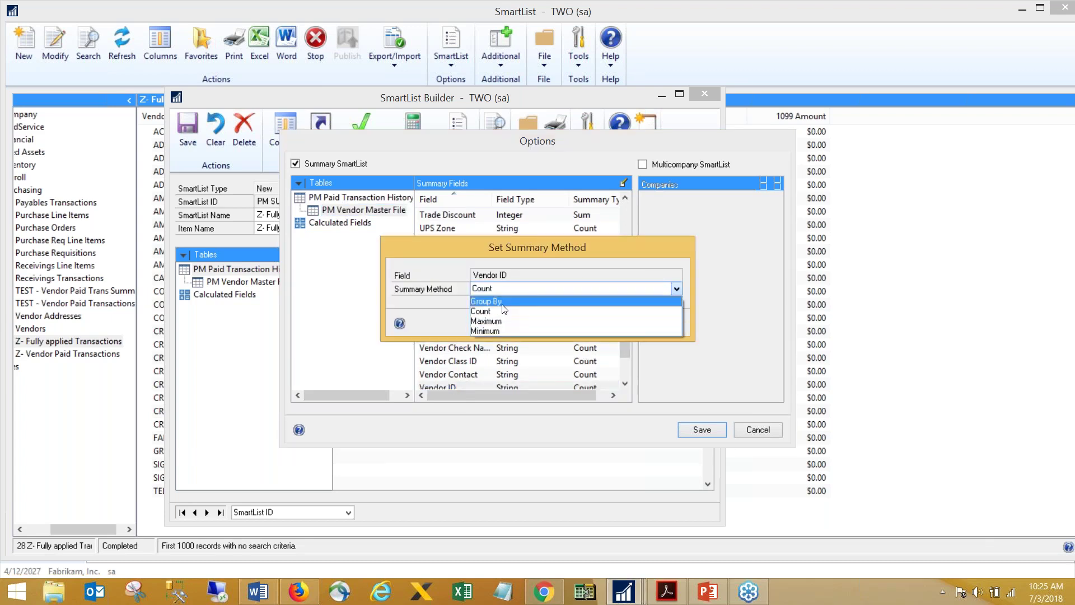
left_click(486, 301)
left_click(601, 323)
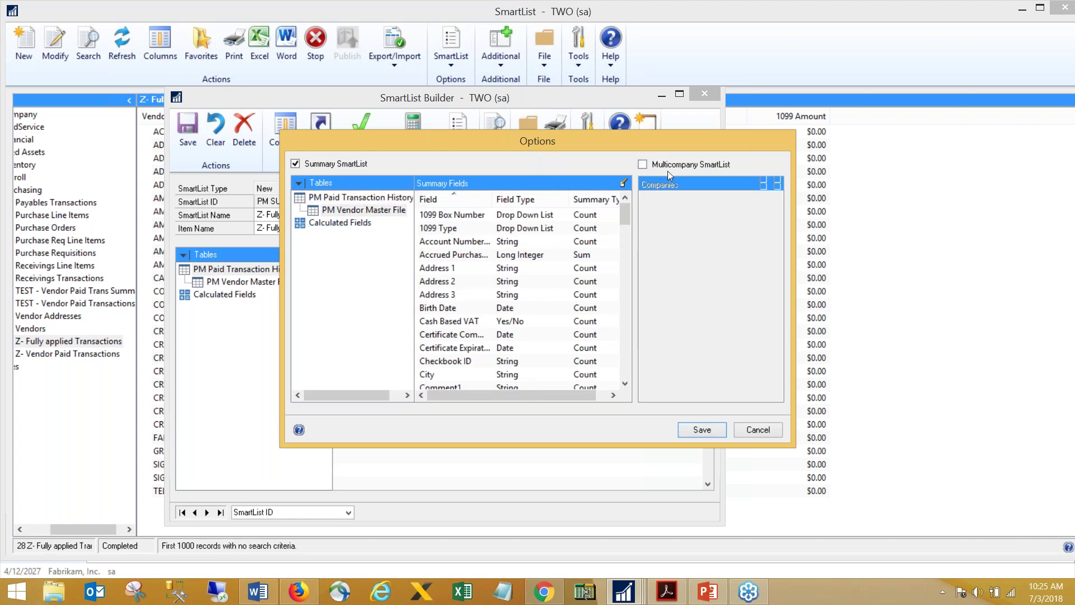
- Check the companies offered for a Multicompany SmartList, turn that option back off and save the summary options
left_click(643, 164)
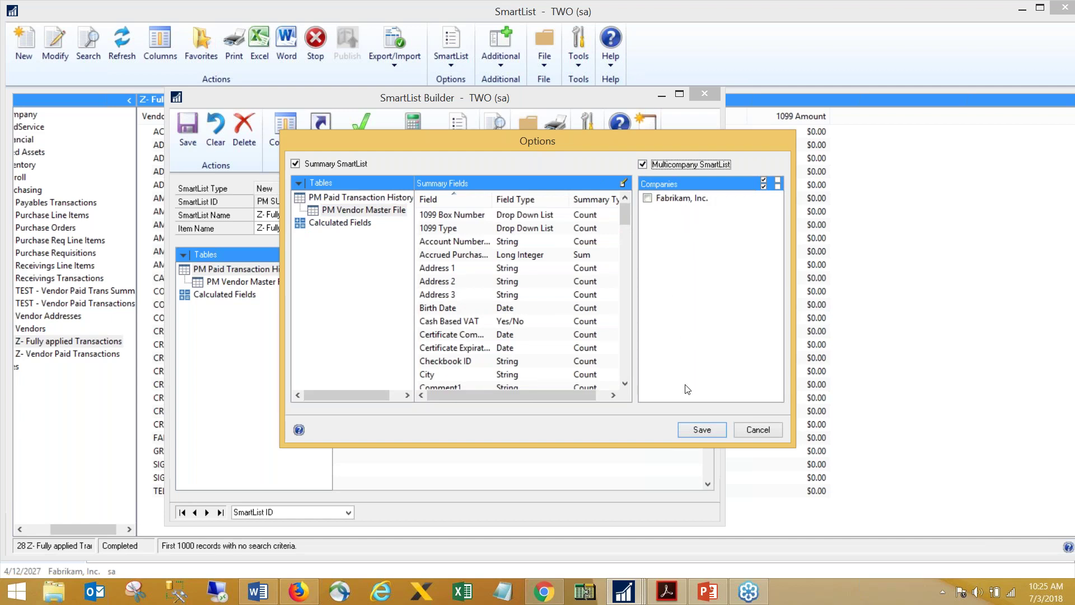
left_click(642, 165)
left_click(701, 430)
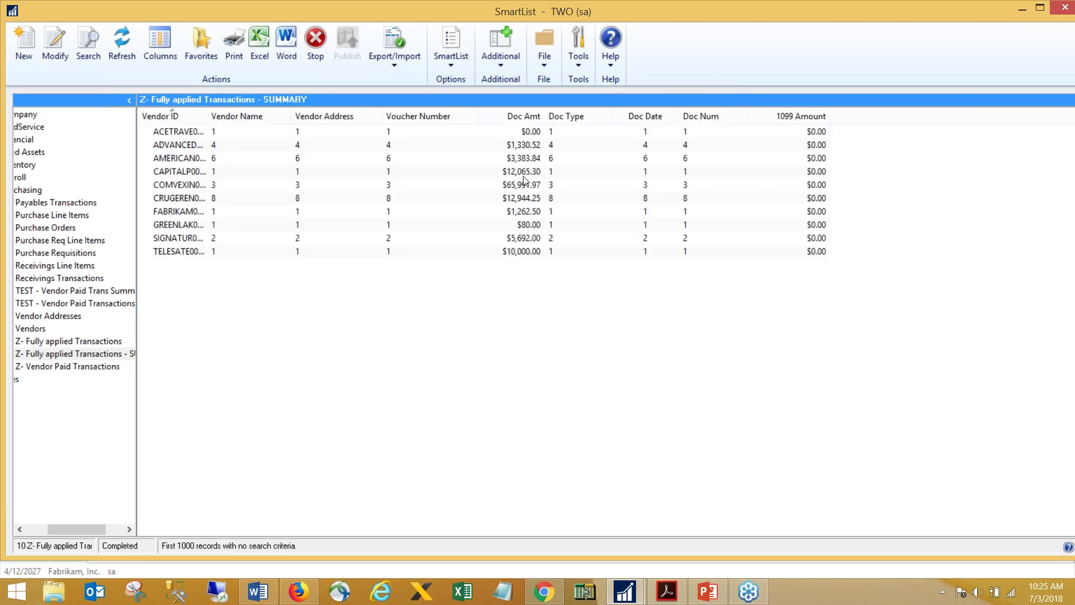
- Review vendor rows in the summary SmartList and view the SmartList Builder Demo slide maximized in PowerPoint
left_click(203, 203)
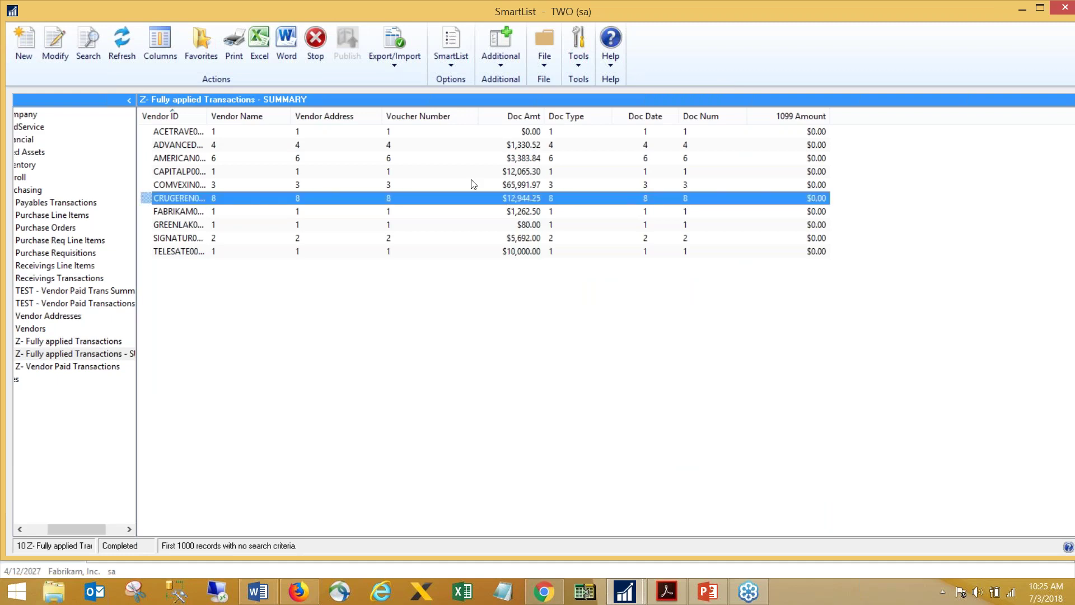
left_click(184, 185)
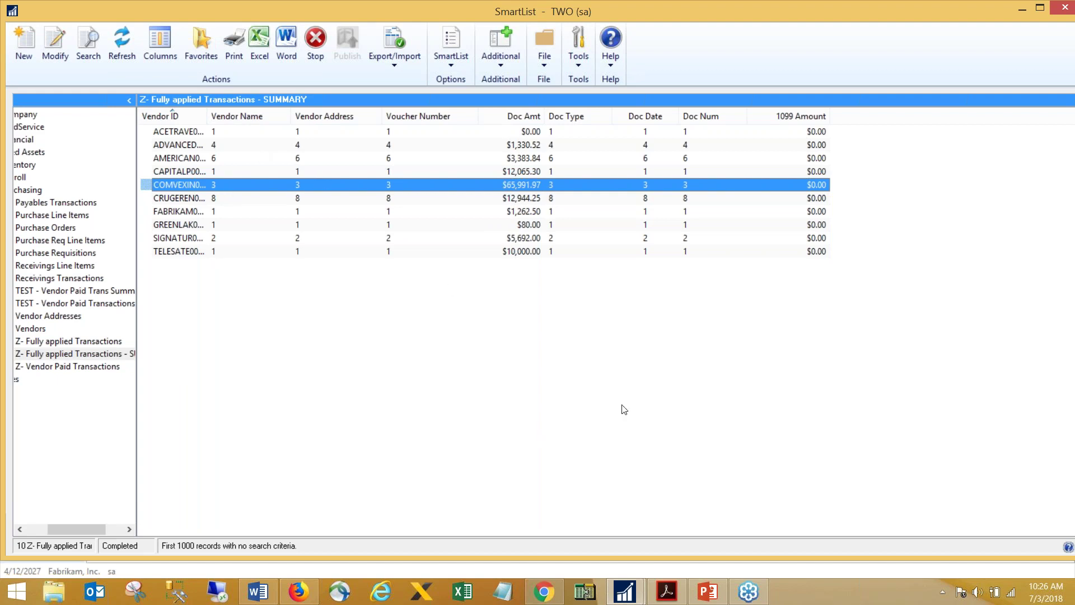
left_click_drag(1074, 16, 316, 42)
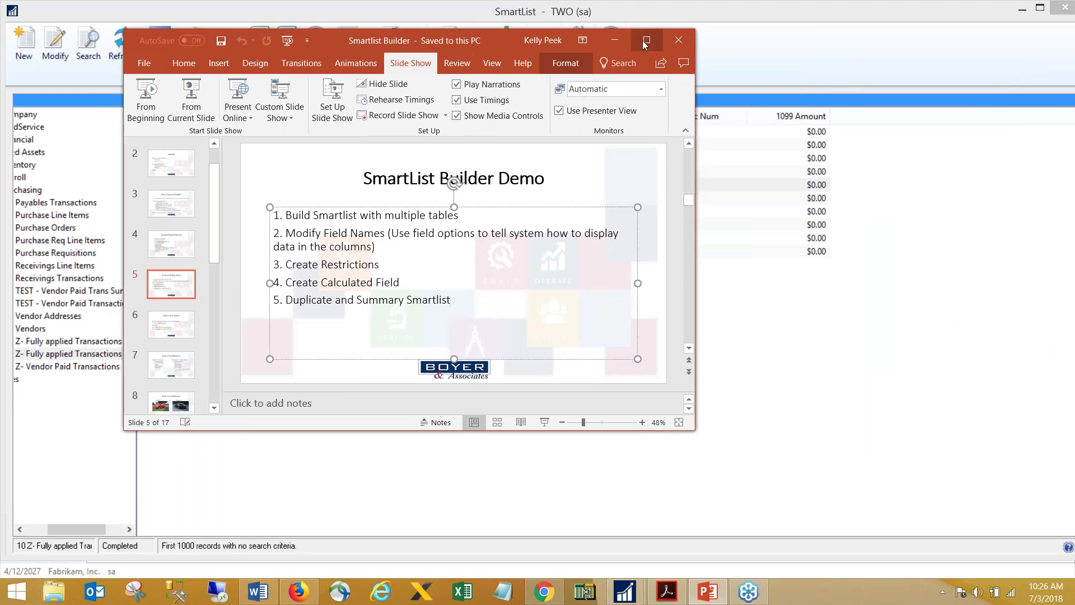
left_click(646, 41)
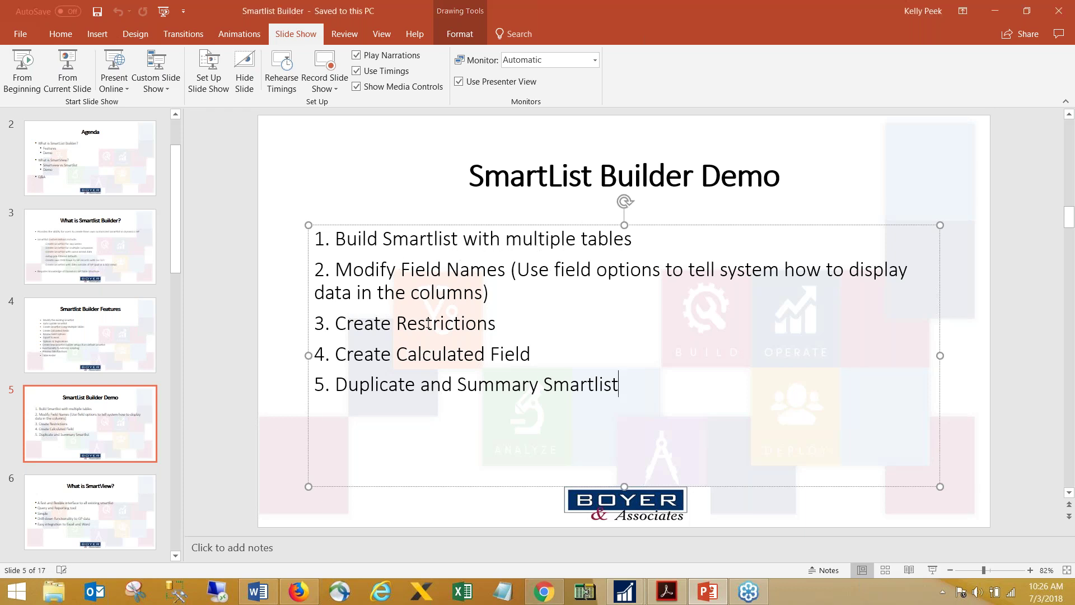
left_click(215, 310)
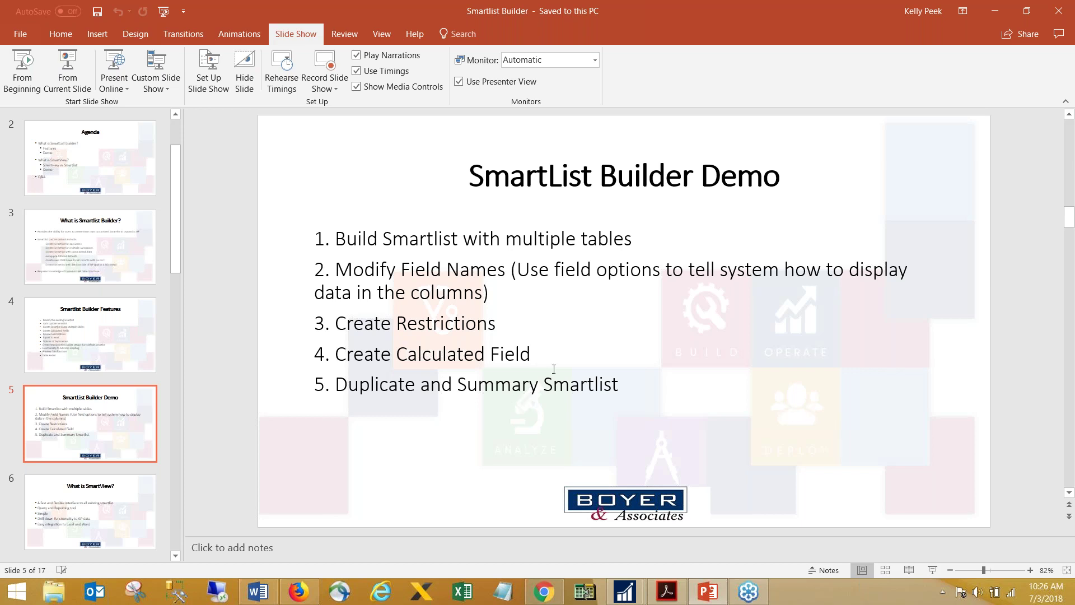
- Return to SmartList Builder in Dynamics GP, clear the summary definition and load the PM APPLY SmartList
mouse_move(625, 591)
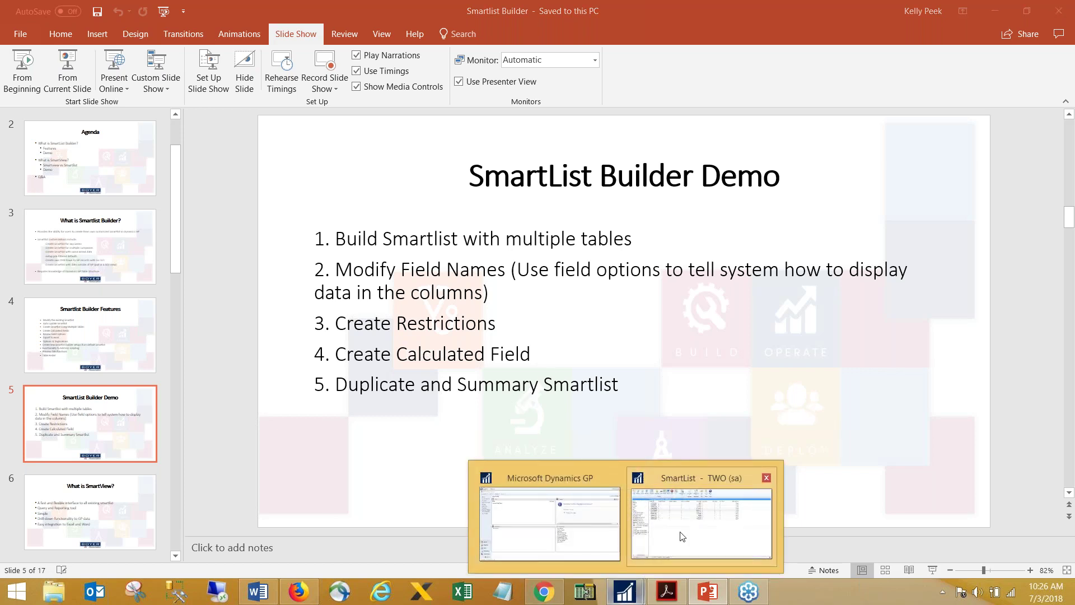
left_click(682, 537)
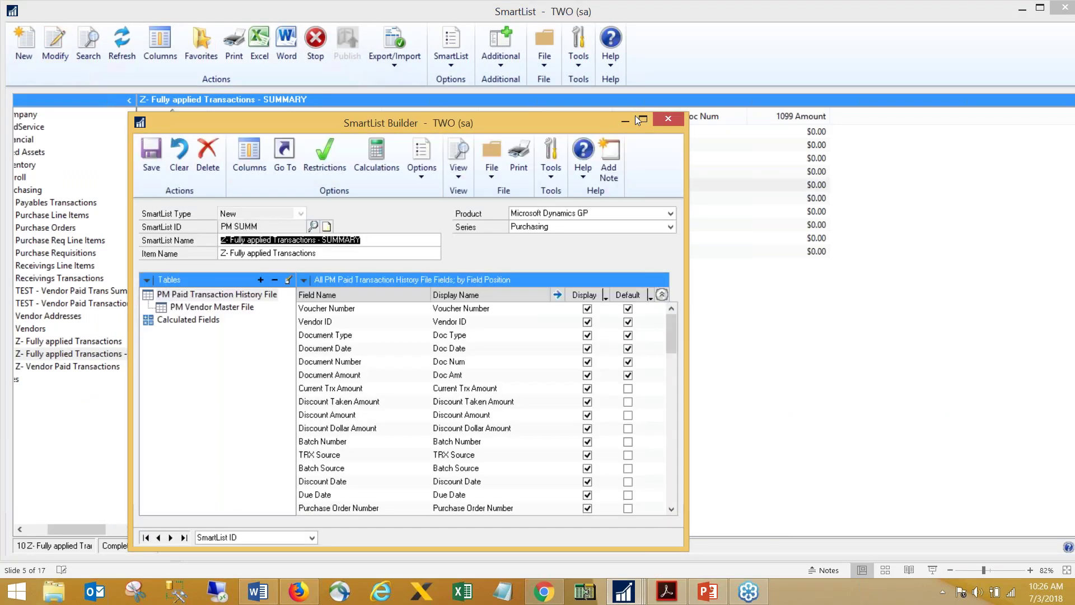
left_click(642, 119)
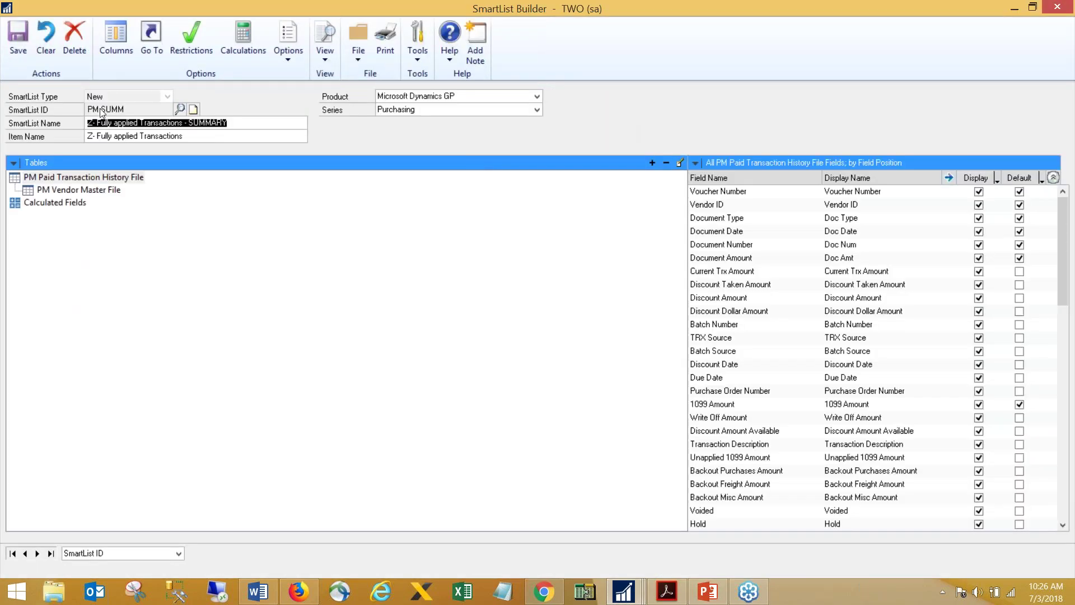
left_click(48, 35)
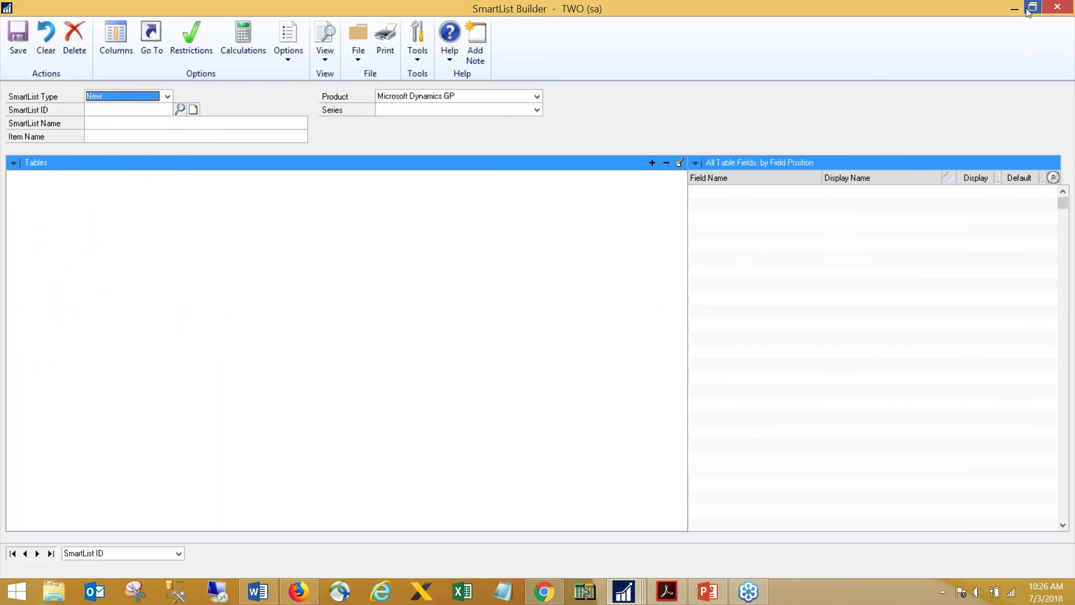
left_click(1032, 8)
left_click(298, 224)
left_click(313, 226)
double_click(278, 282)
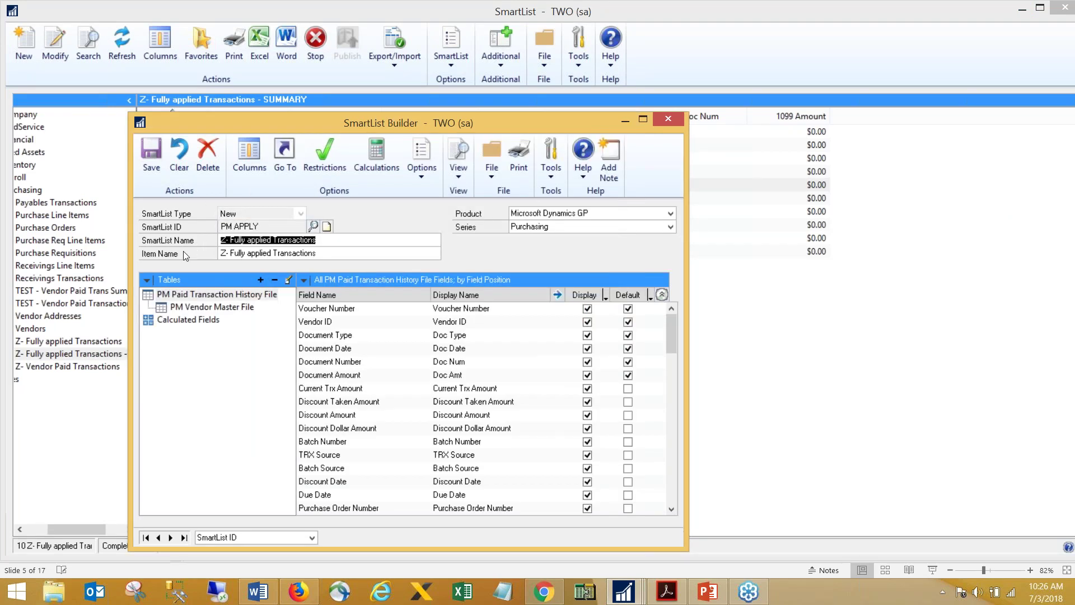
- Examine the existing SmartLists that can be added as a source to PM APPLY, and cancel without adding one
left_click(260, 280)
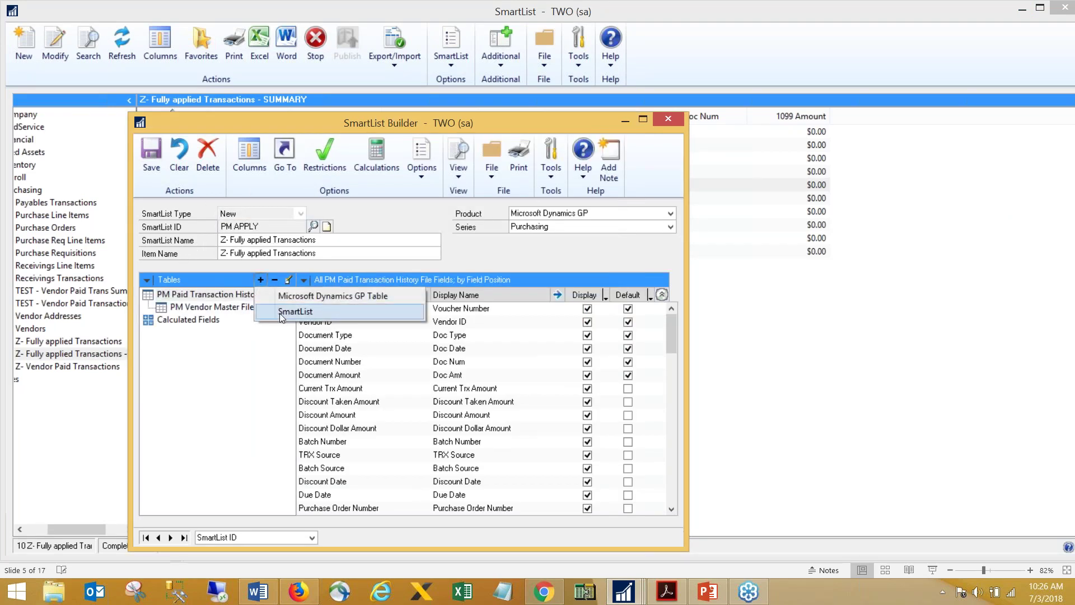
left_click(280, 312)
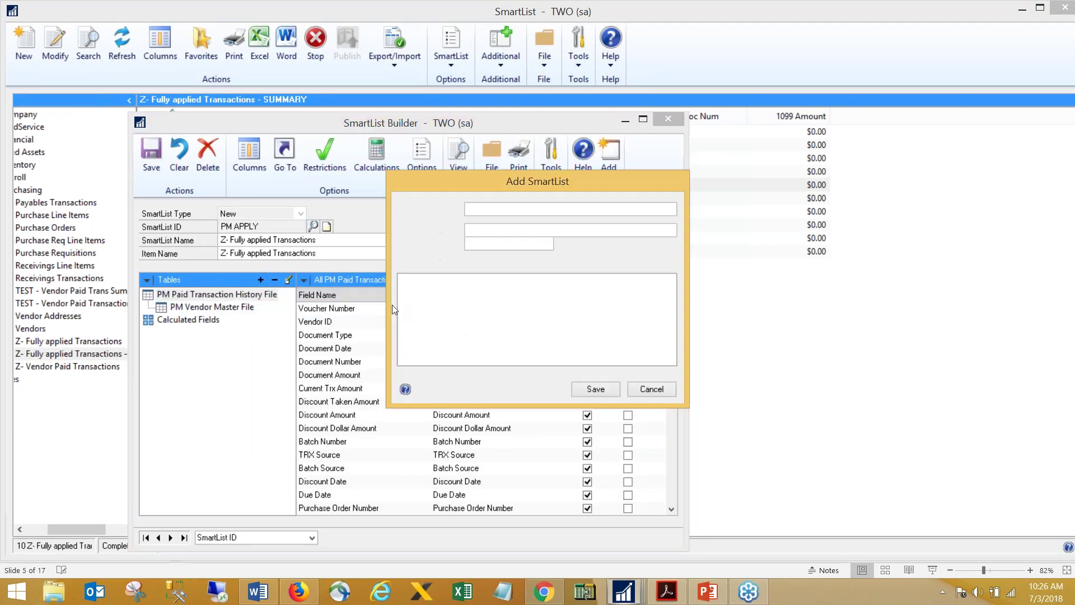
left_click(671, 210)
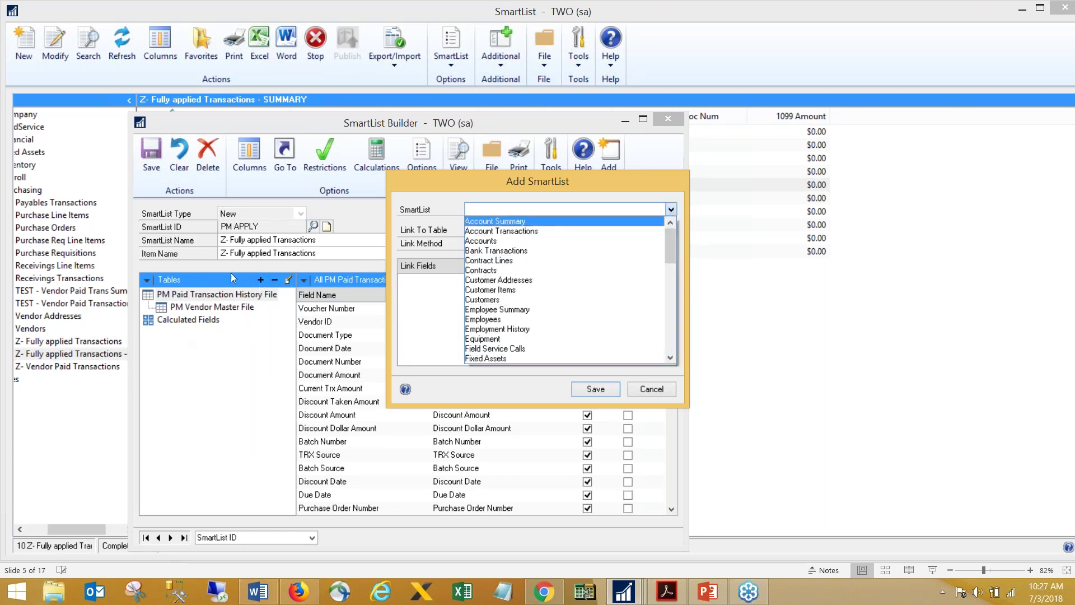
left_click(647, 395)
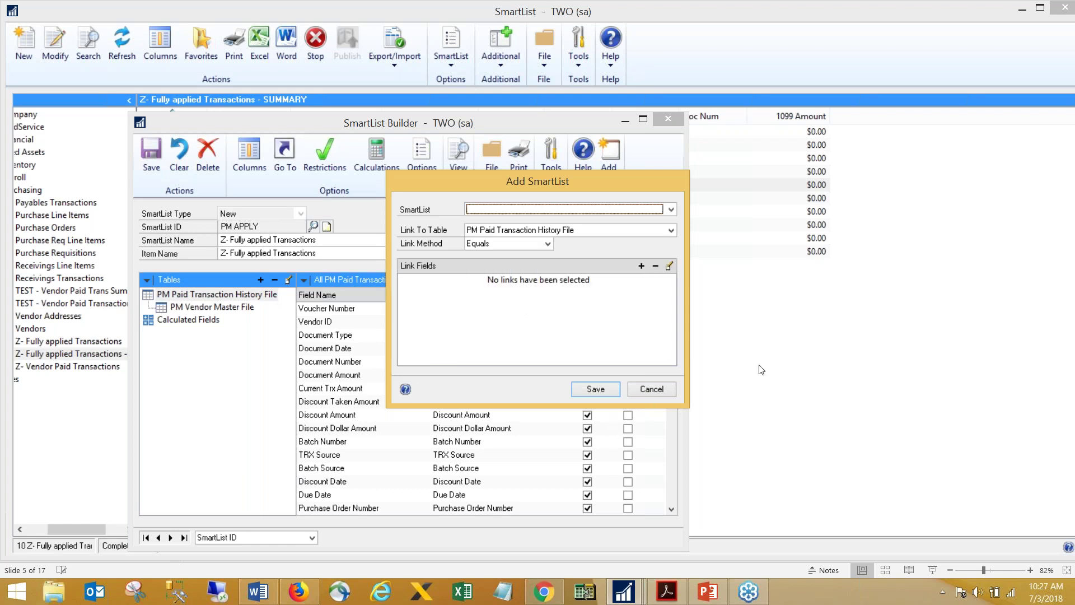
left_click(663, 389)
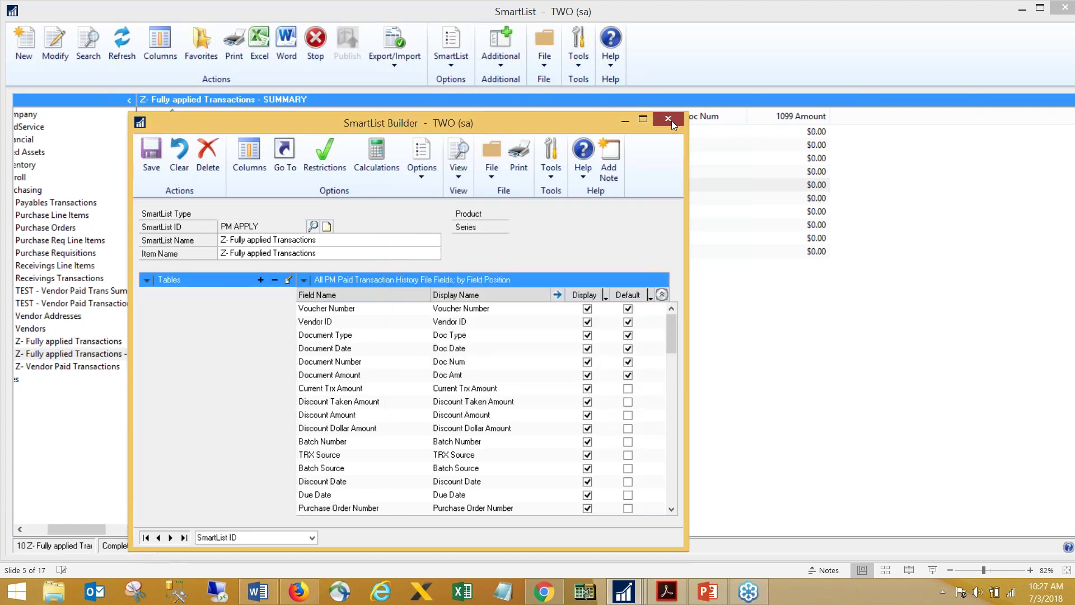
- Close SmartList Builder and SmartList, and show the What is SmartView? slide in PowerPoint
left_click(669, 120)
left_click(1064, 8)
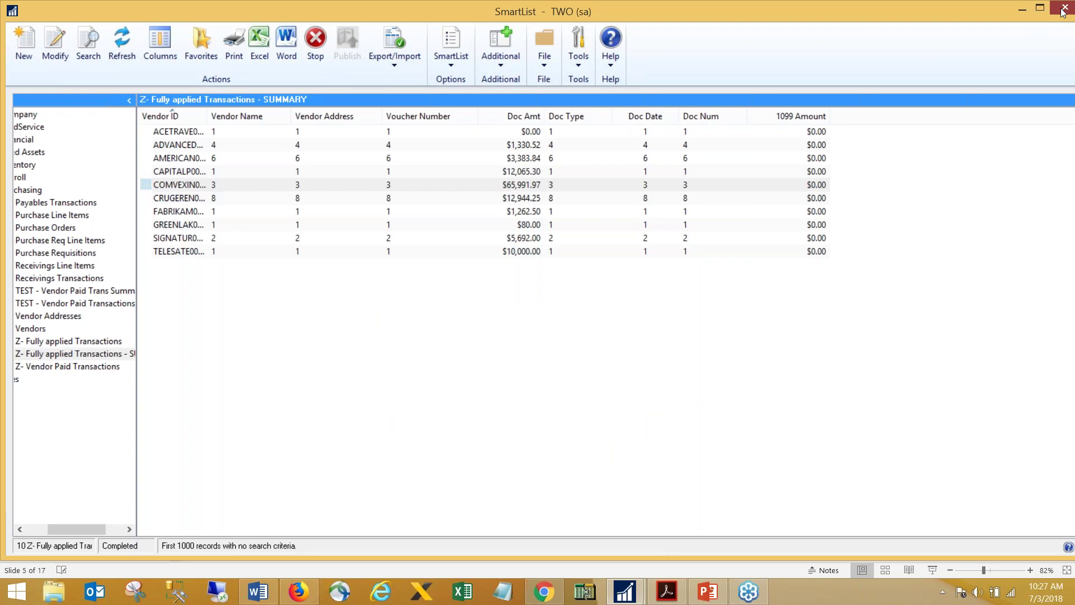
left_click(707, 591)
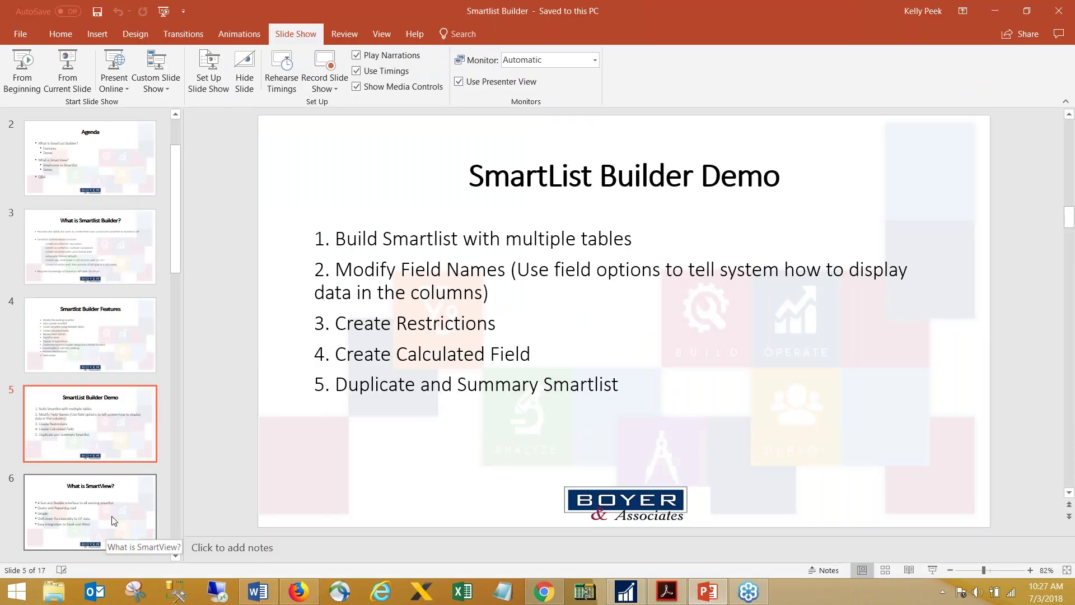
left_click(142, 526)
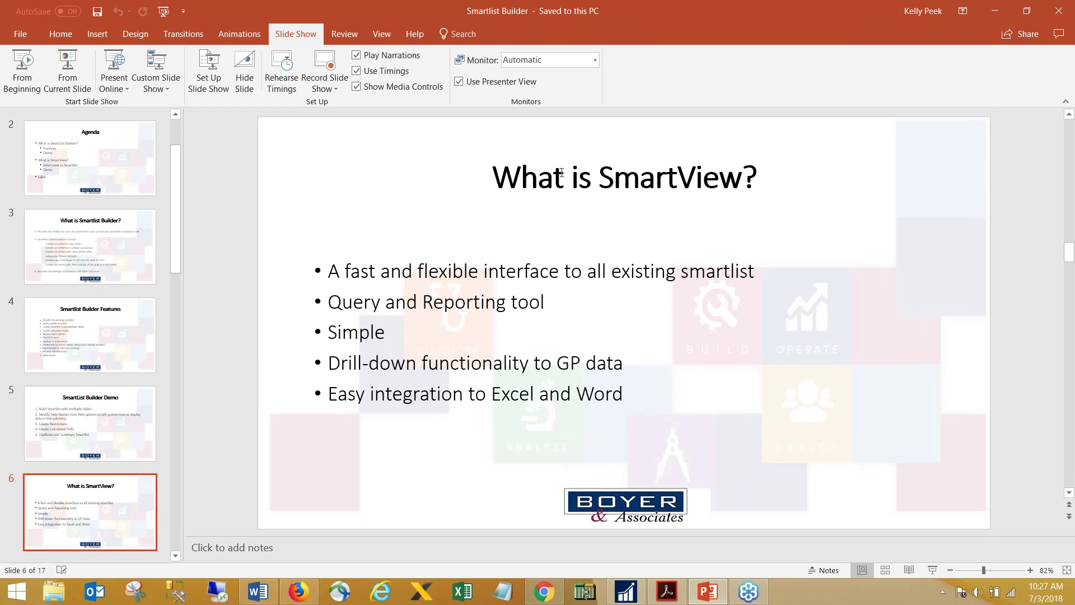
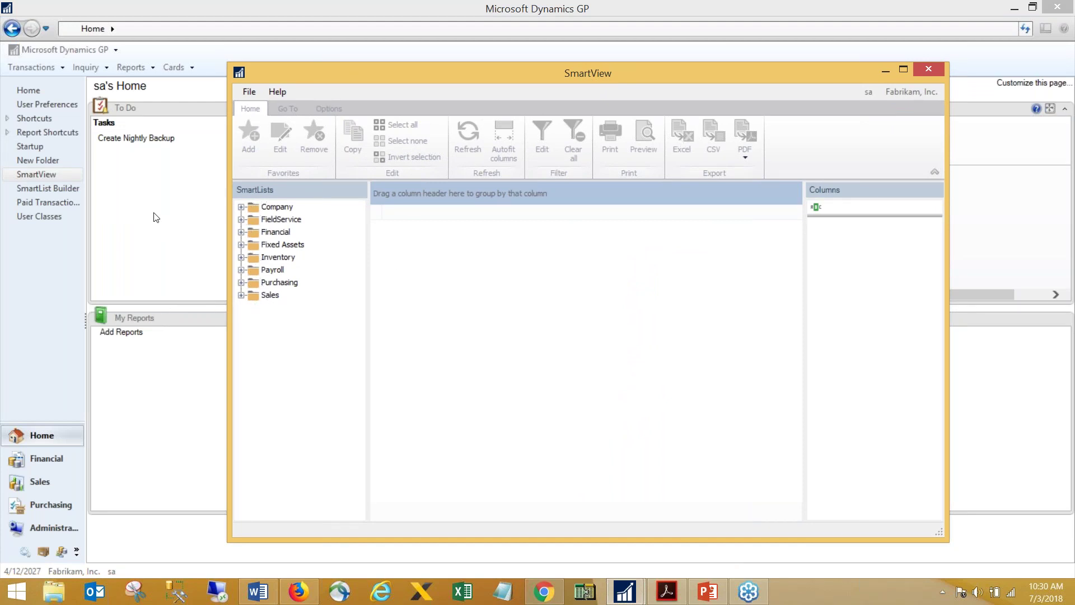
- Open SmartList from Microsoft Dynamics GP and expand the Financial folder
left_click(82, 54)
left_click(78, 51)
mouse_move(115, 125)
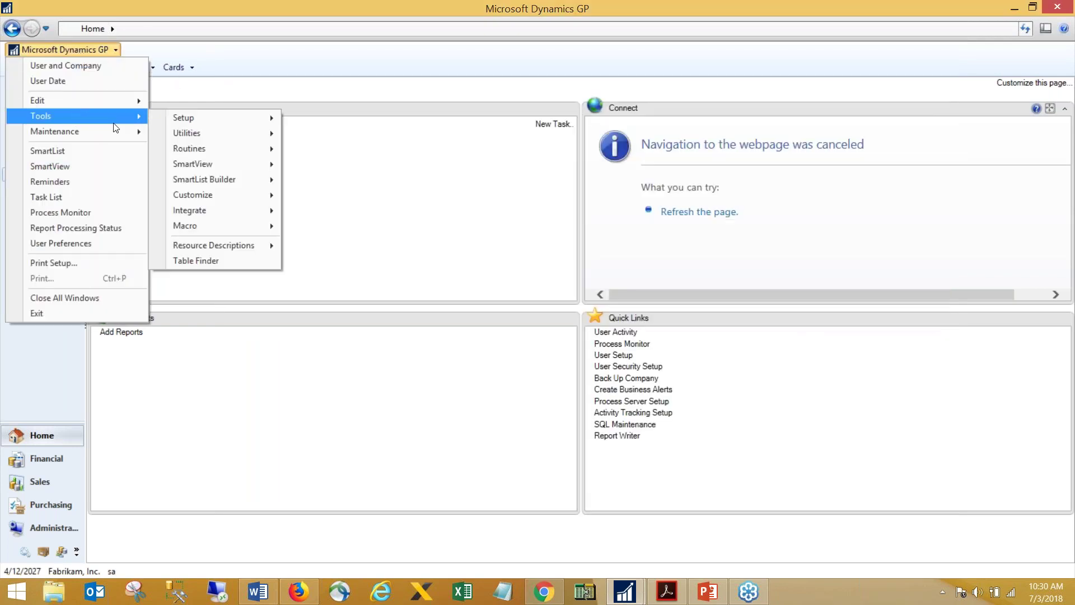
left_click(51, 150)
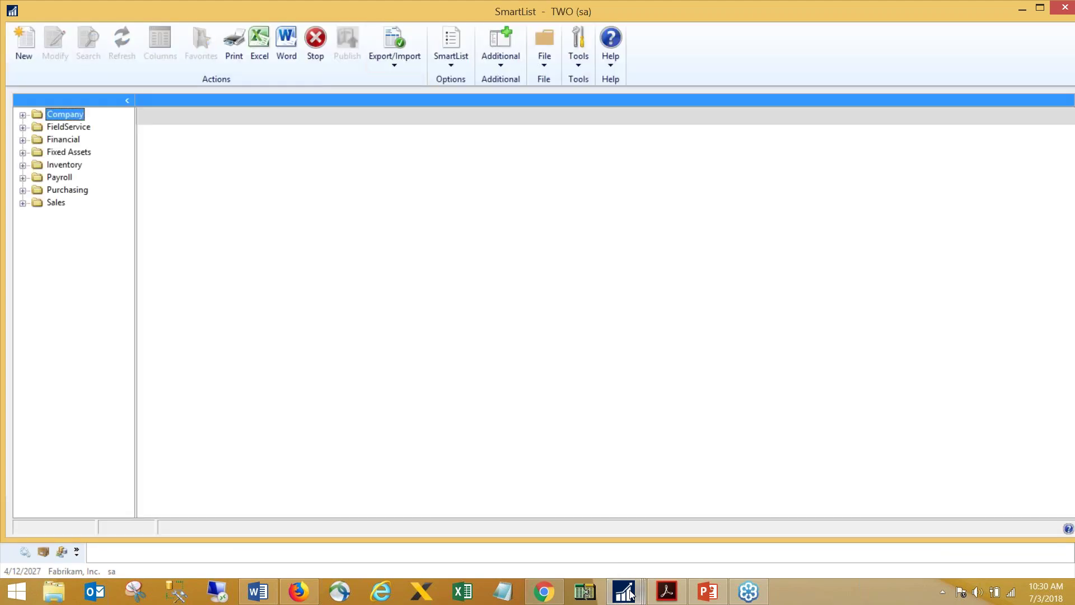
mouse_move(625, 594)
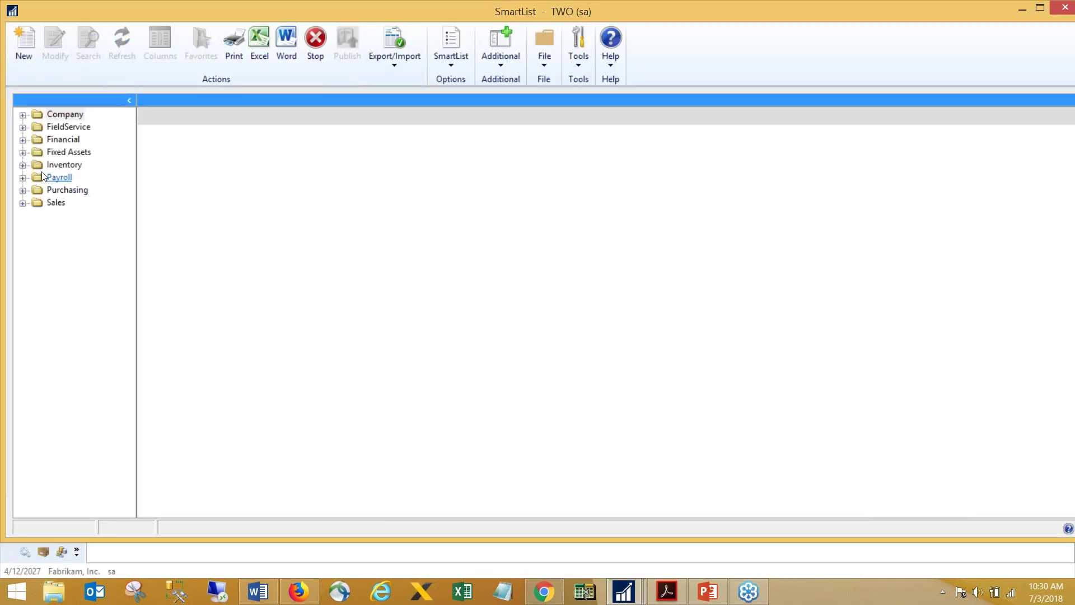
left_click(24, 140)
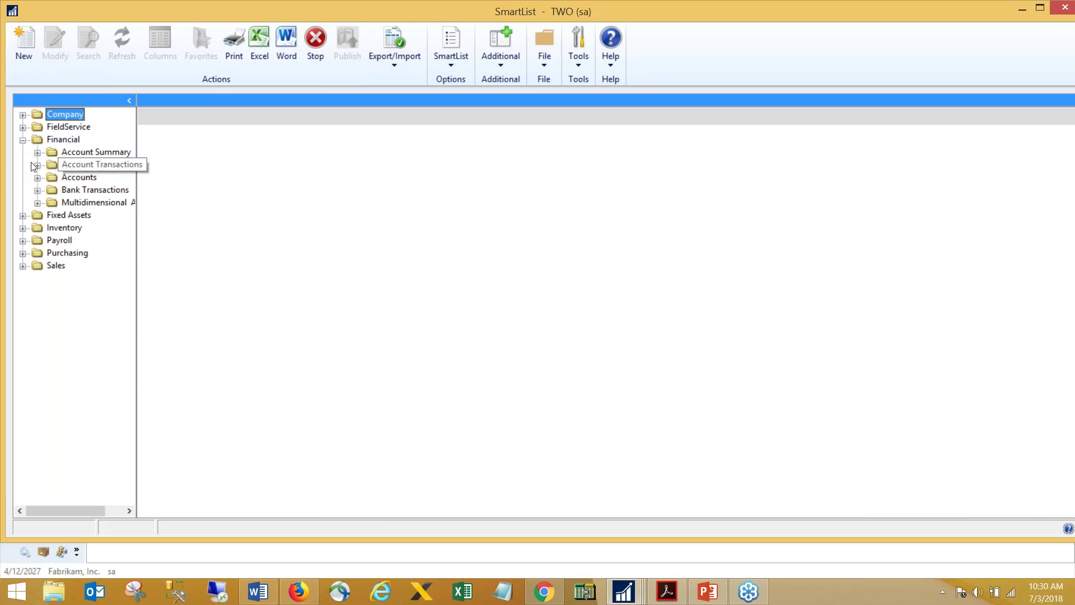
- Load the Account Transactions SmartList and raise its maximum records to 20,000
left_click(60, 167)
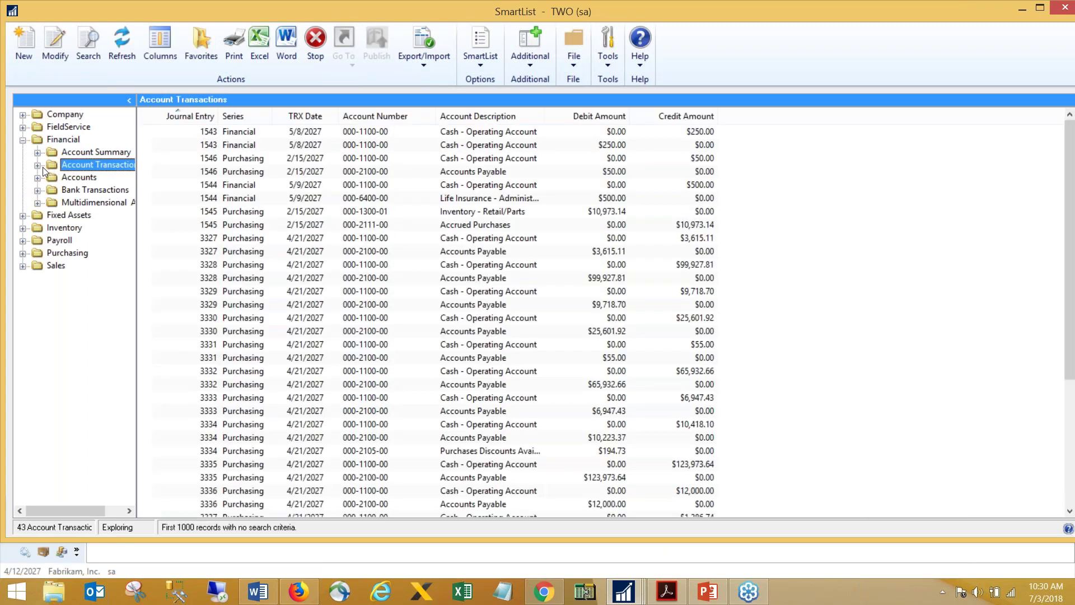
left_click(179, 528)
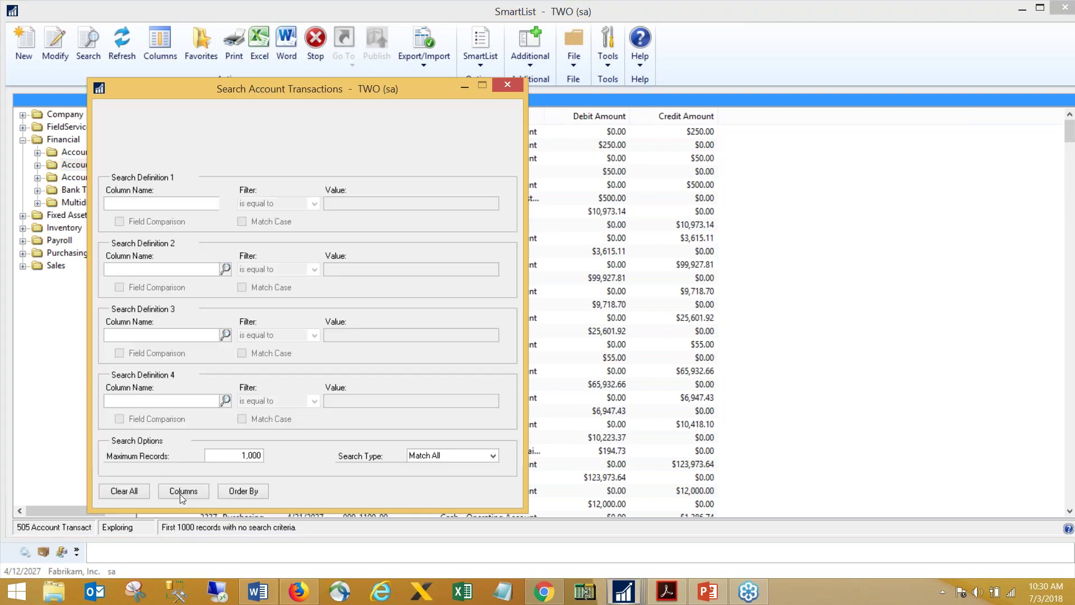
type("20")
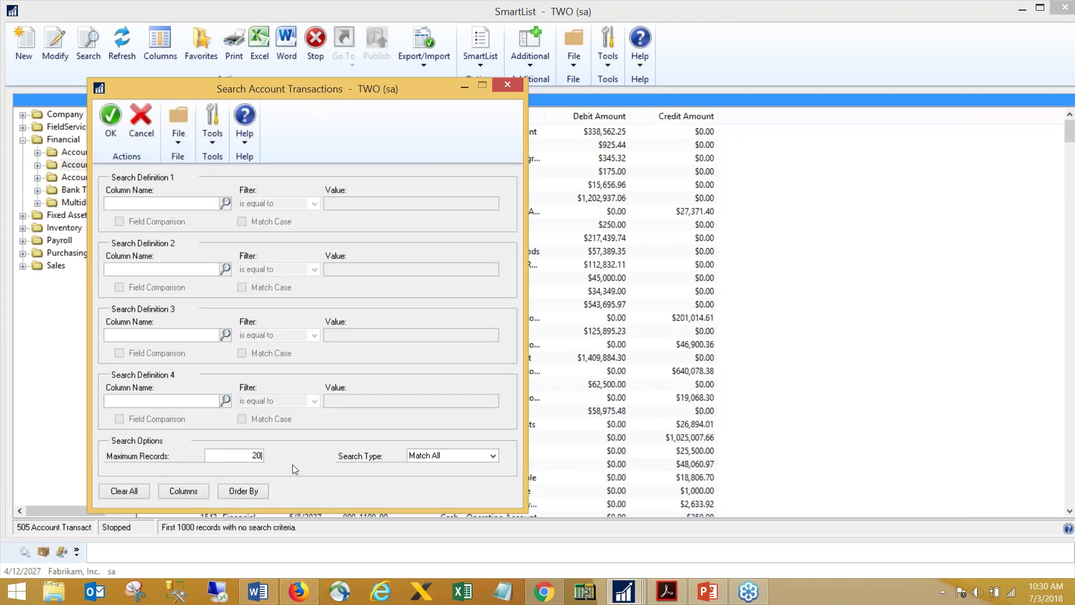
type(",000")
left_click(112, 116)
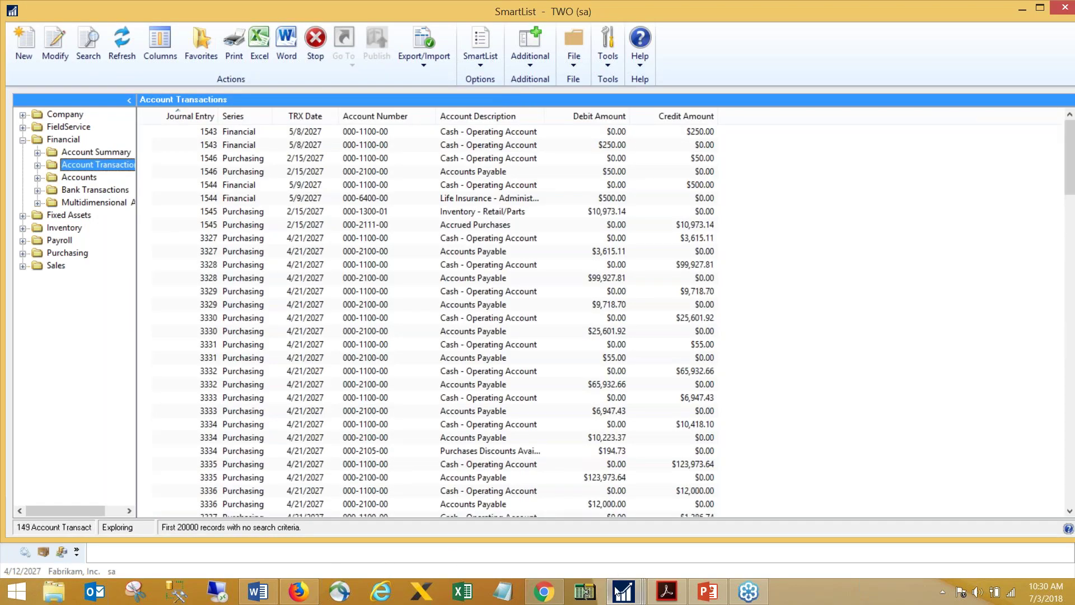
- Switch to SmartView, load Account Transactions from the Financial folder and set its maximum records to 20000
mouse_move(627, 593)
left_click(624, 492)
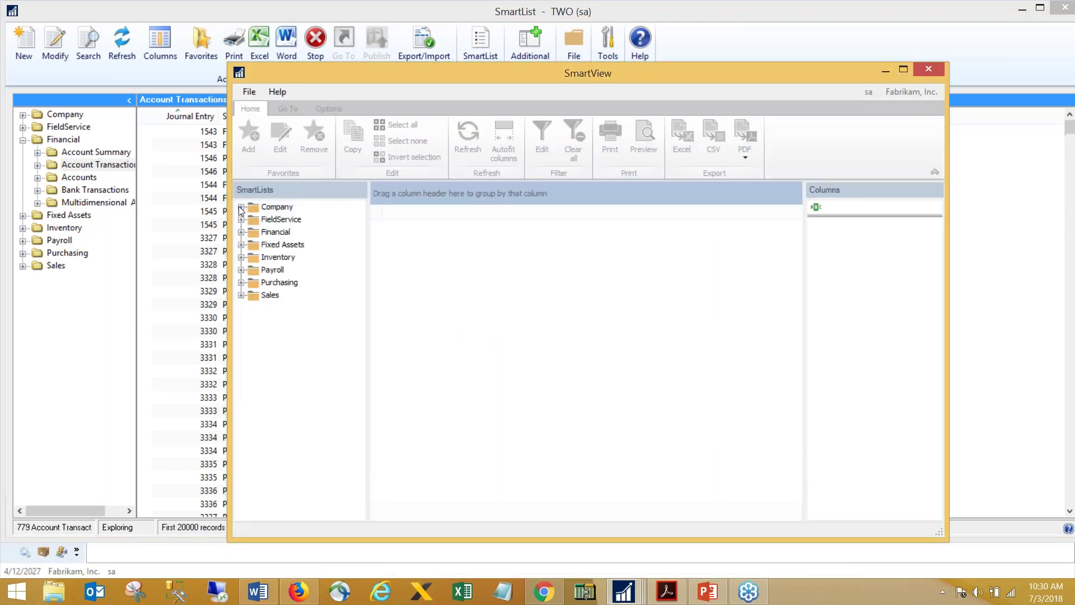
left_click(242, 232)
left_click(314, 257)
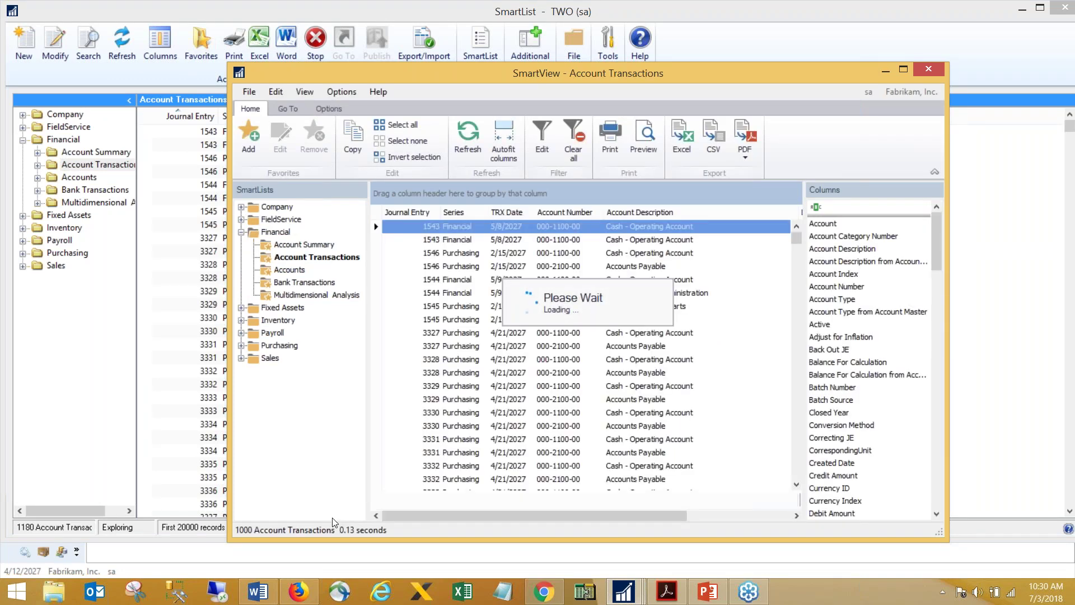
left_click(266, 530)
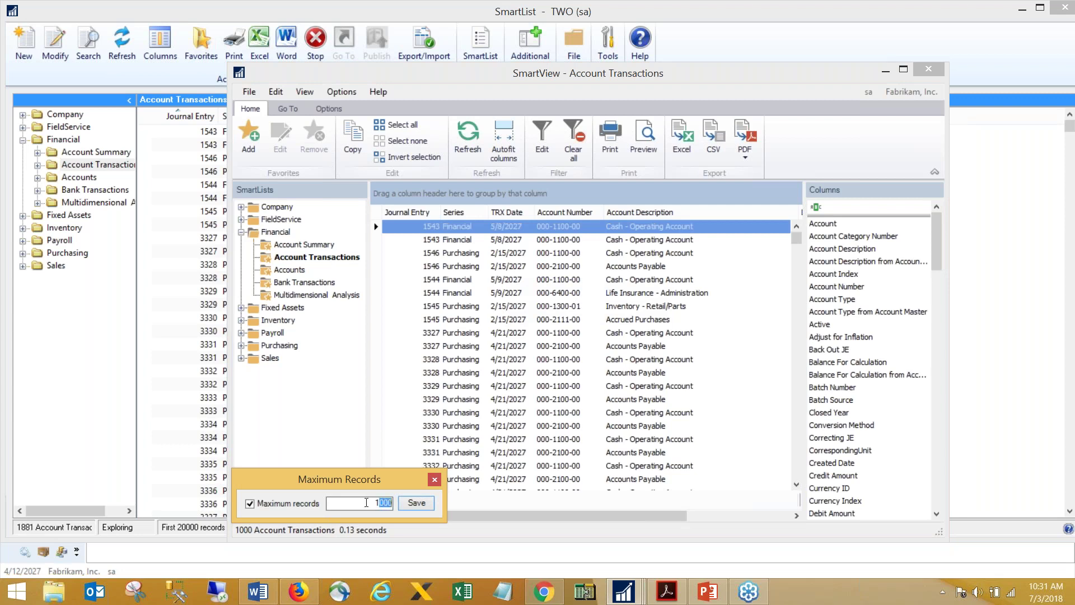
type("20000")
left_click(413, 504)
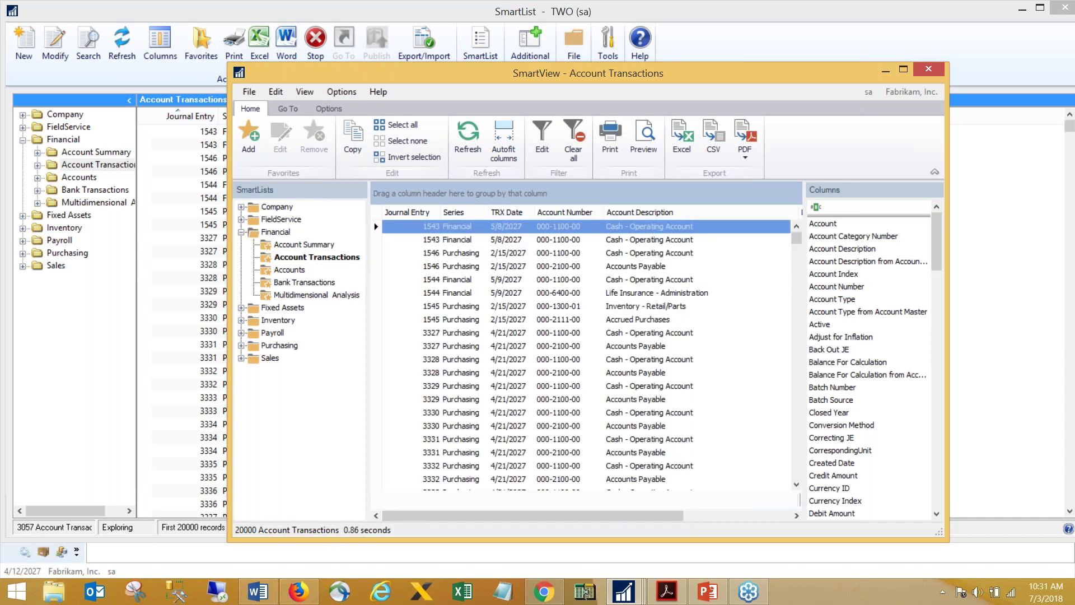
- Move the SmartView window aside to compare it with SmartList, and maximize SmartView
left_click_drag(531, 75, 762, 89)
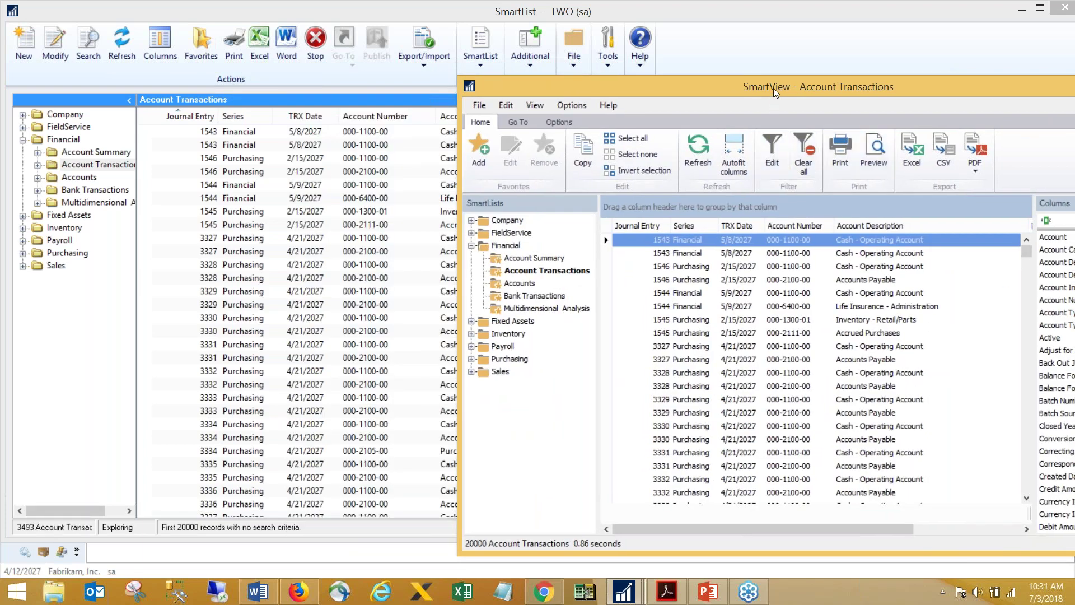
left_click_drag(656, 80, 277, 79)
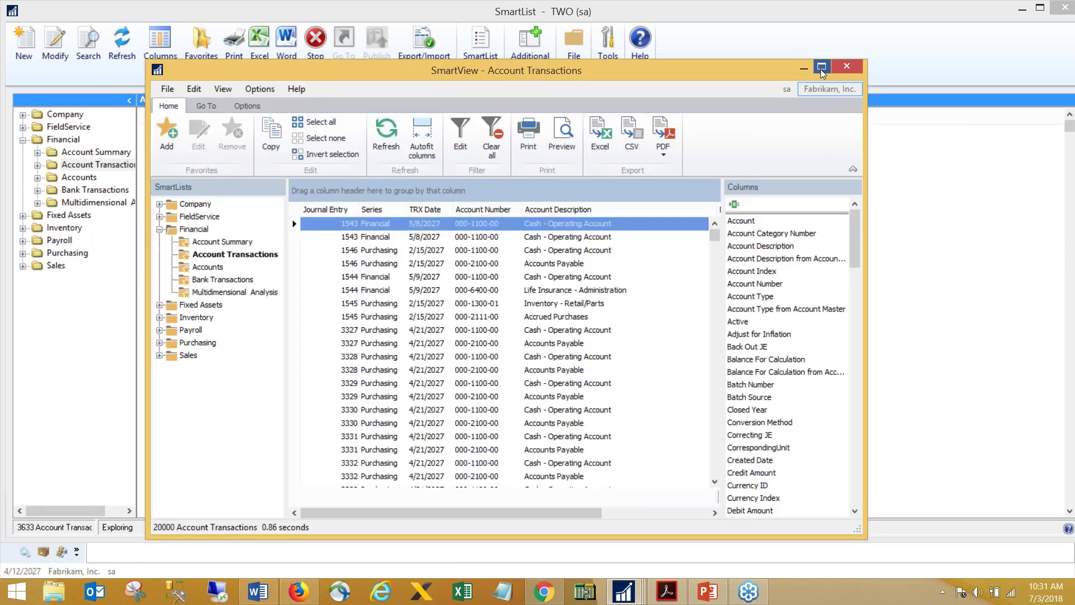
double_click(277, 78)
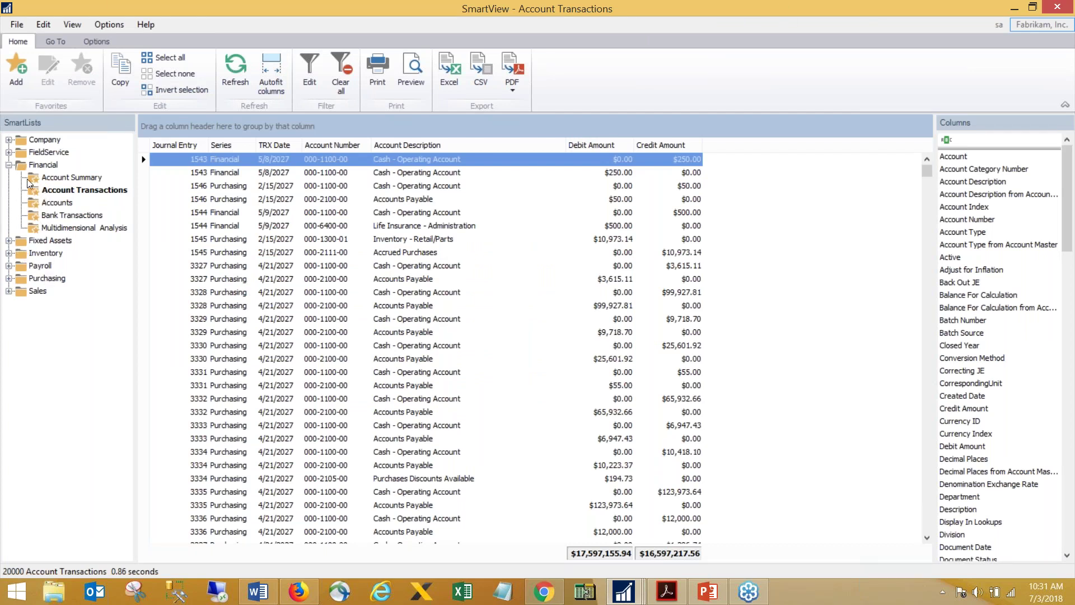
- Collapse the Financial folder and open Aged Trial Balance from the Sales folder
left_click(8, 165)
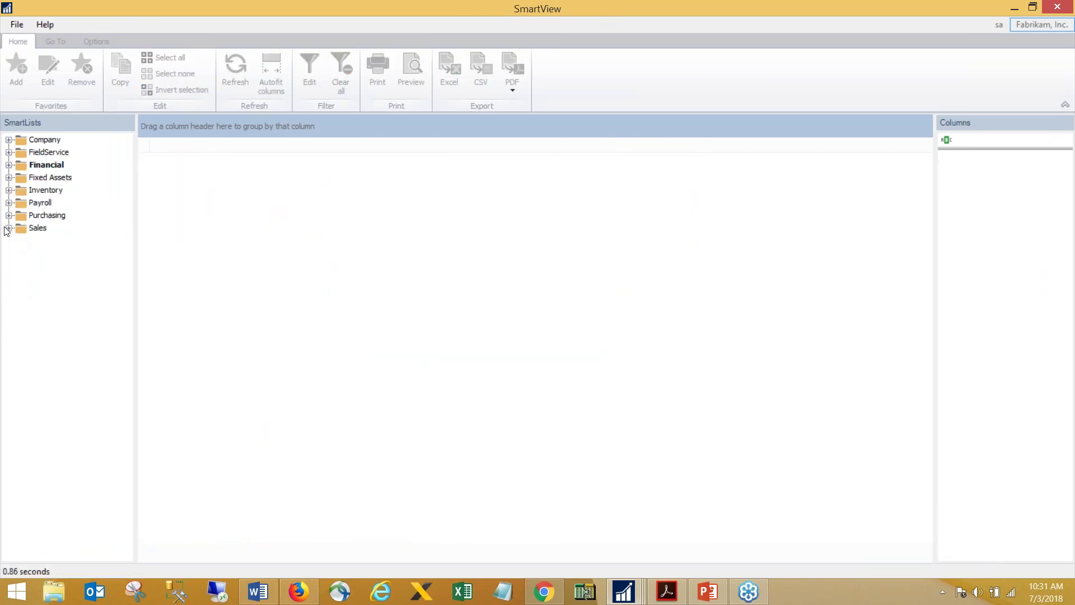
left_click(8, 229)
left_click(77, 240)
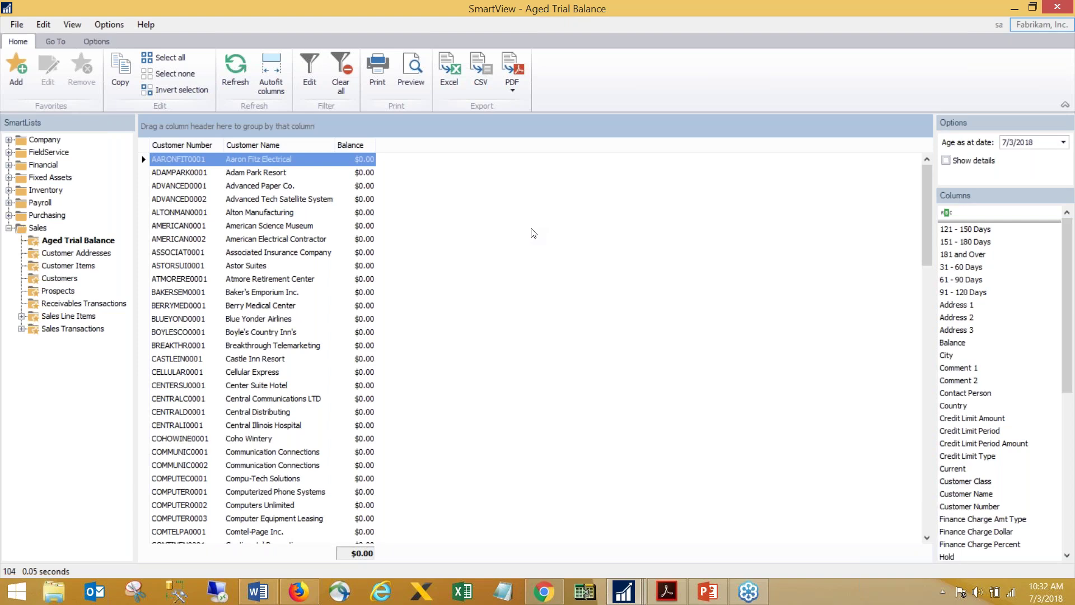
- Set the aging date of the Aged Trial Balance to 3/31/2024
double_click(1034, 142)
left_click(1032, 142)
double_click(1030, 142)
left_click(1028, 142)
triple_click(1028, 142)
key("Return")
type("3/31/20")
- Show details on the Aged Trial Balance, then expand and collapse the first customer's documents
left_click(974, 160)
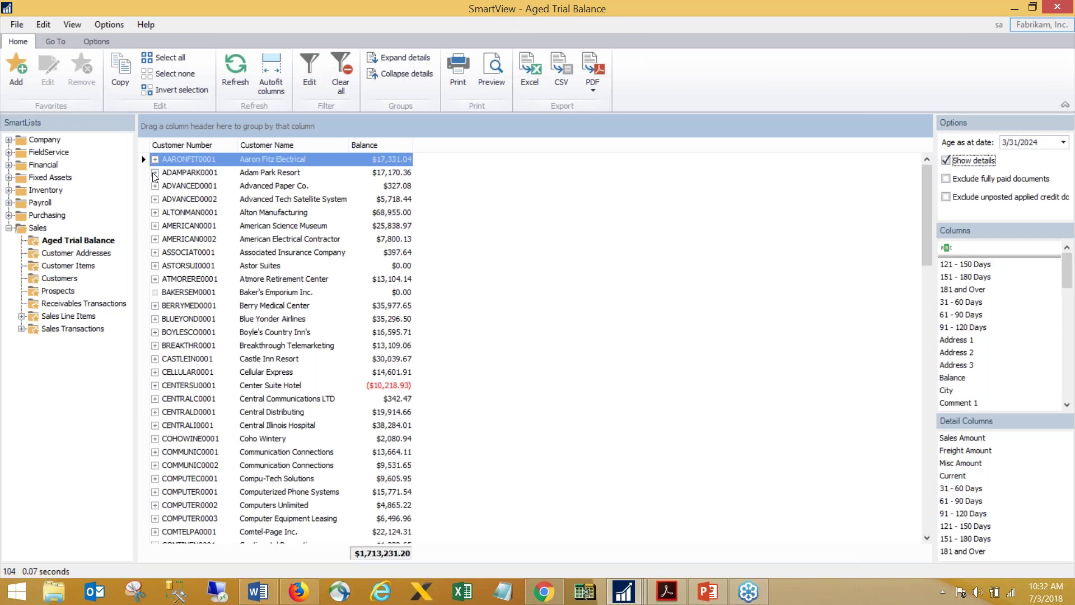
left_click(155, 160)
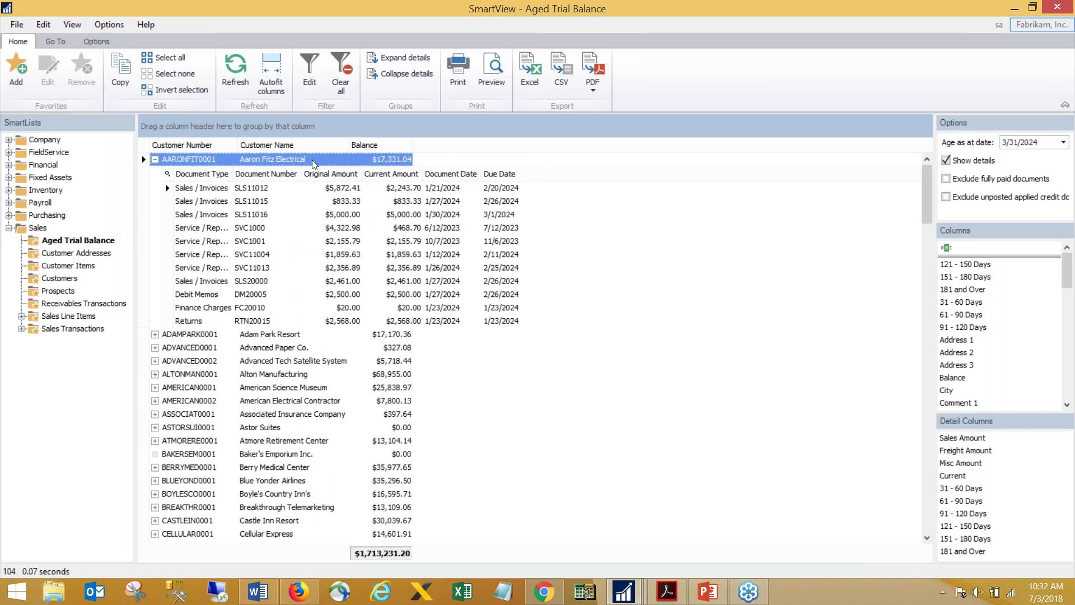
left_click(155, 159)
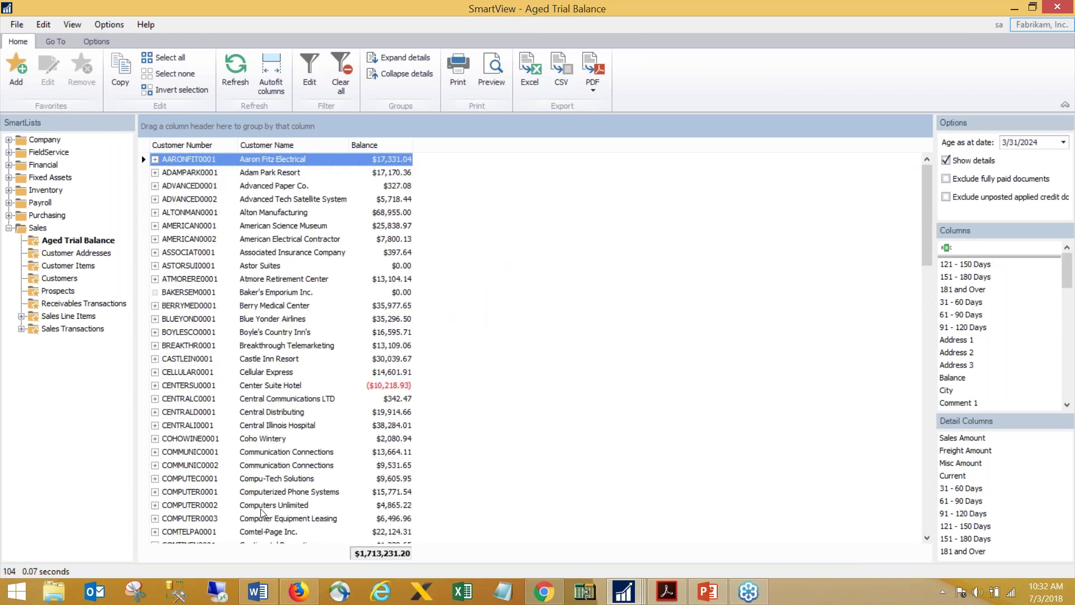
- Hide the details and add all the aging columns from 31 - 60 Days through 181 and Over to the Aged Trial Balance
left_click(946, 161)
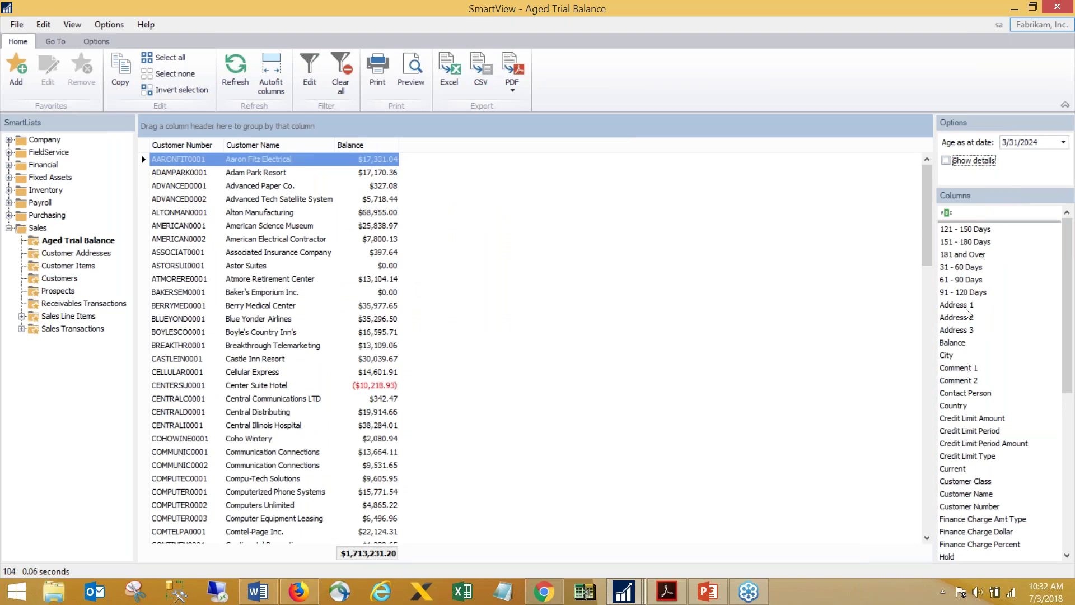
left_click(972, 268)
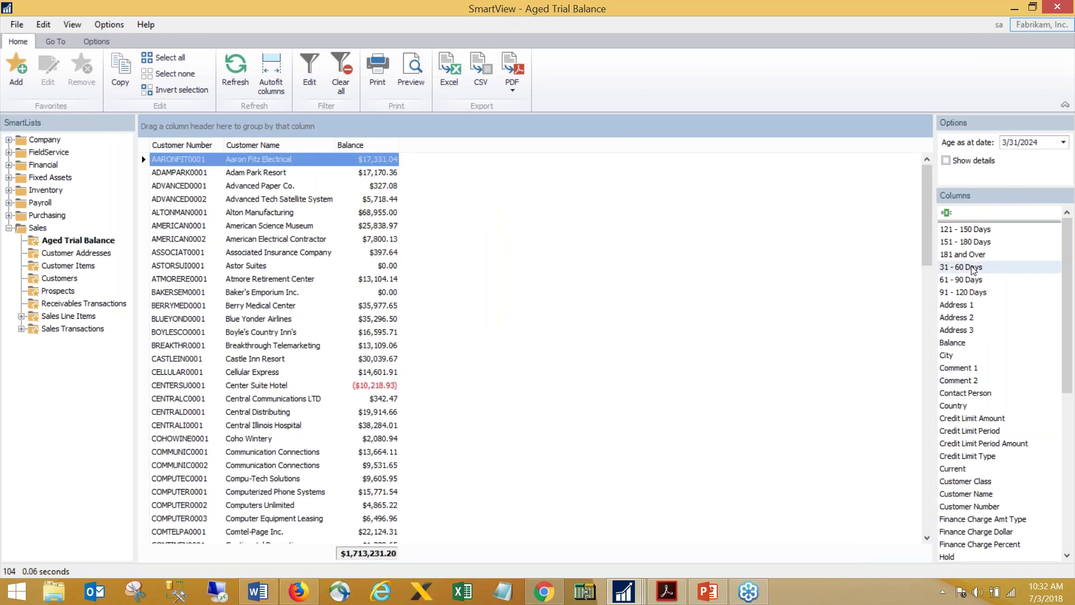
left_click_drag(973, 269, 643, 197)
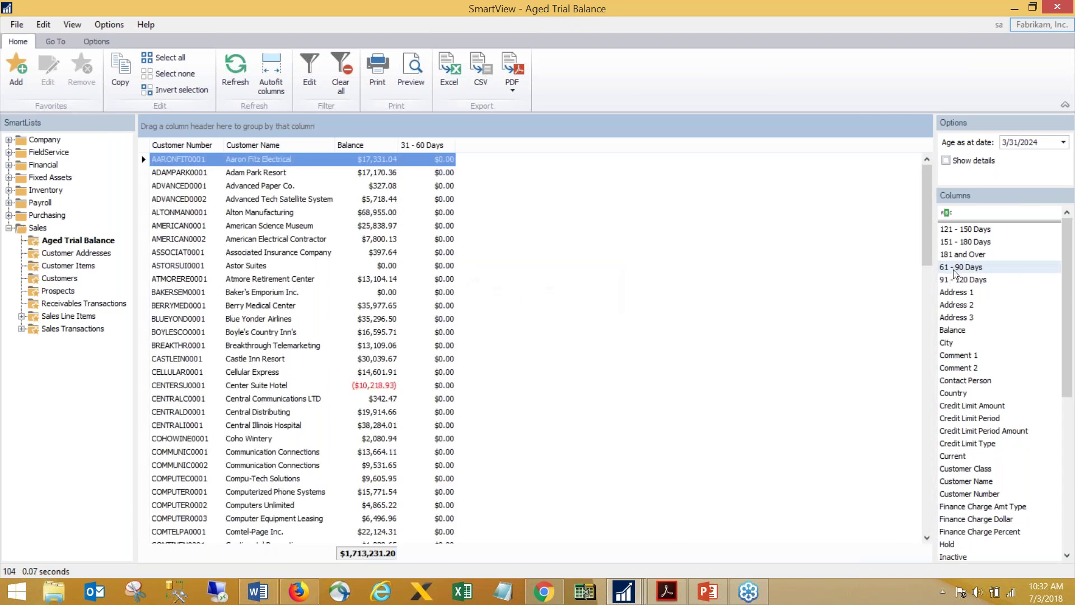
left_click_drag(961, 268, 796, 263)
left_click_drag(969, 274, 818, 263)
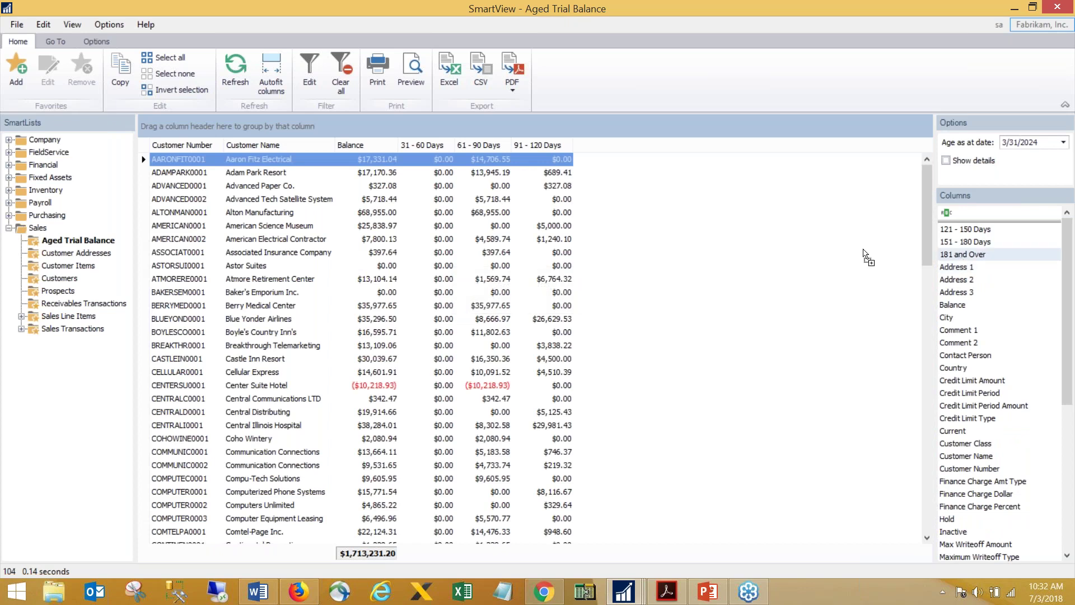
left_click_drag(977, 230, 915, 246)
left_click_drag(977, 229, 777, 218)
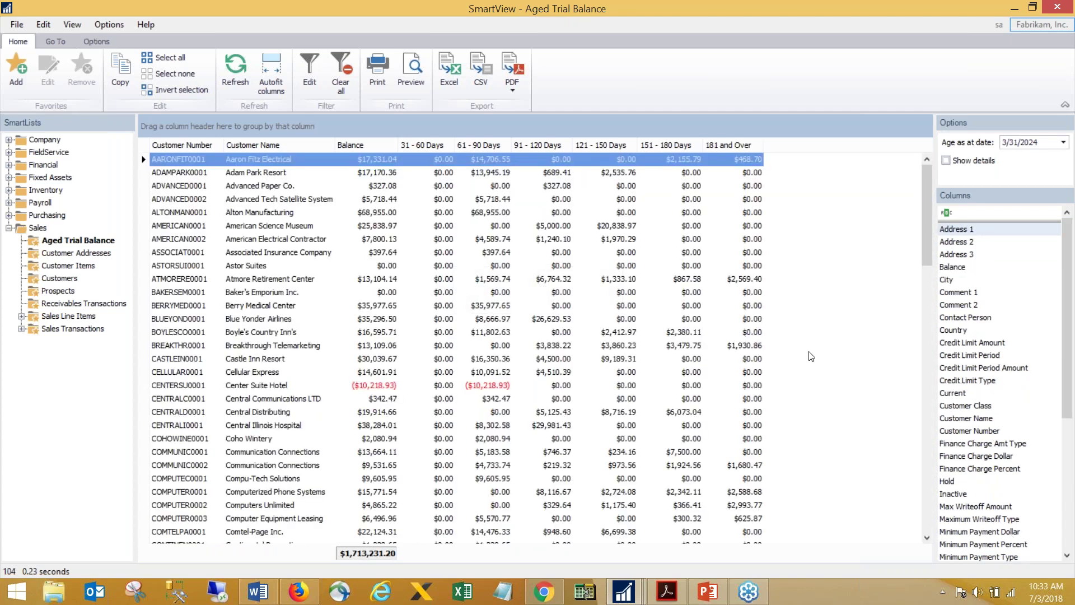
- Show details again and inspect the documents behind Breakthrough Telemarketing's aged balances
left_click(947, 162)
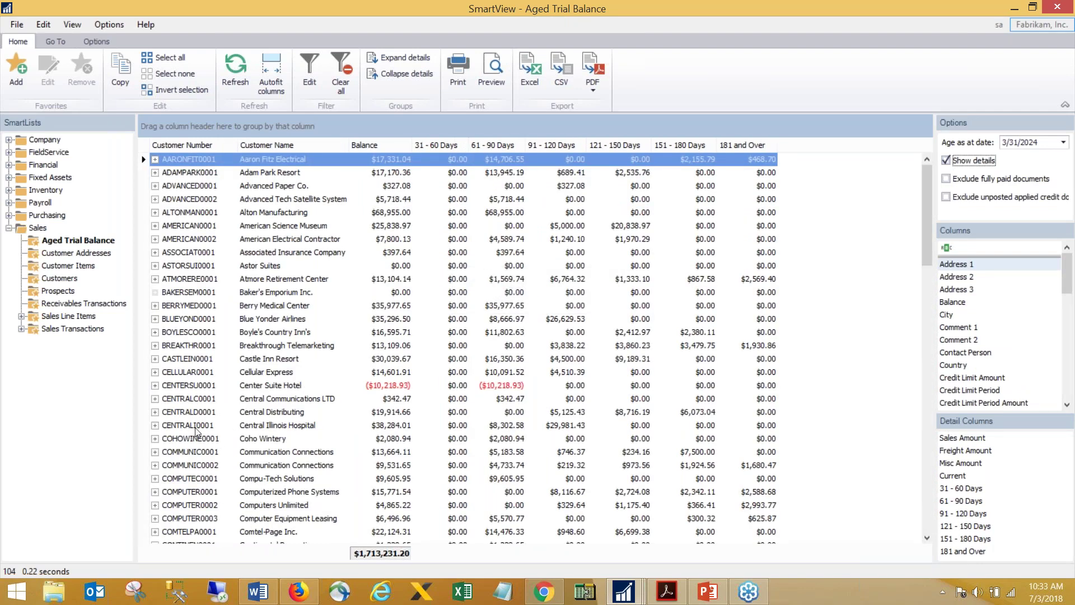
left_click(155, 345)
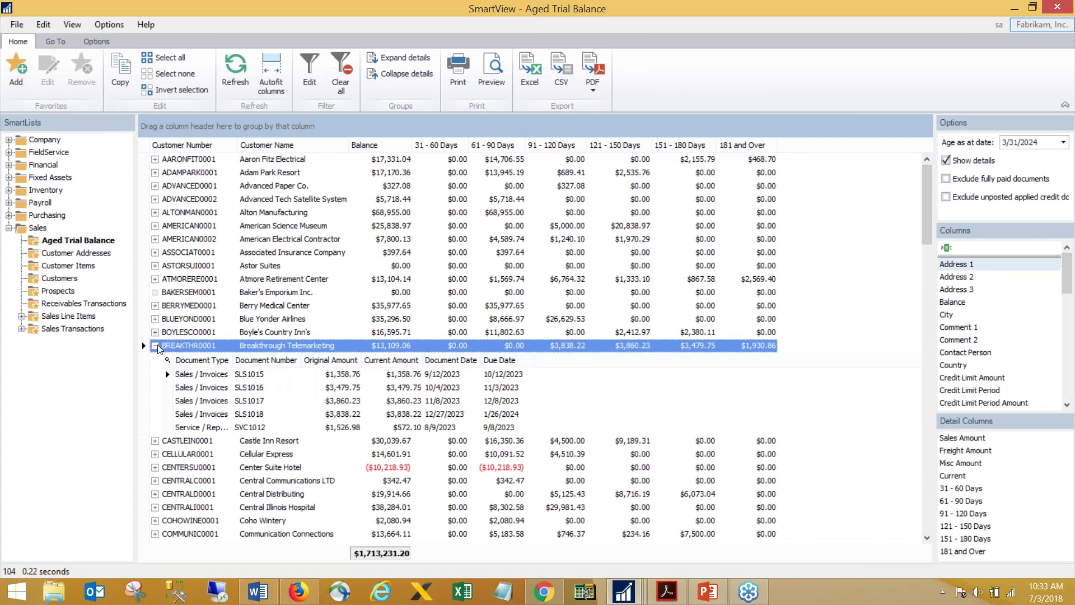
left_click(155, 345)
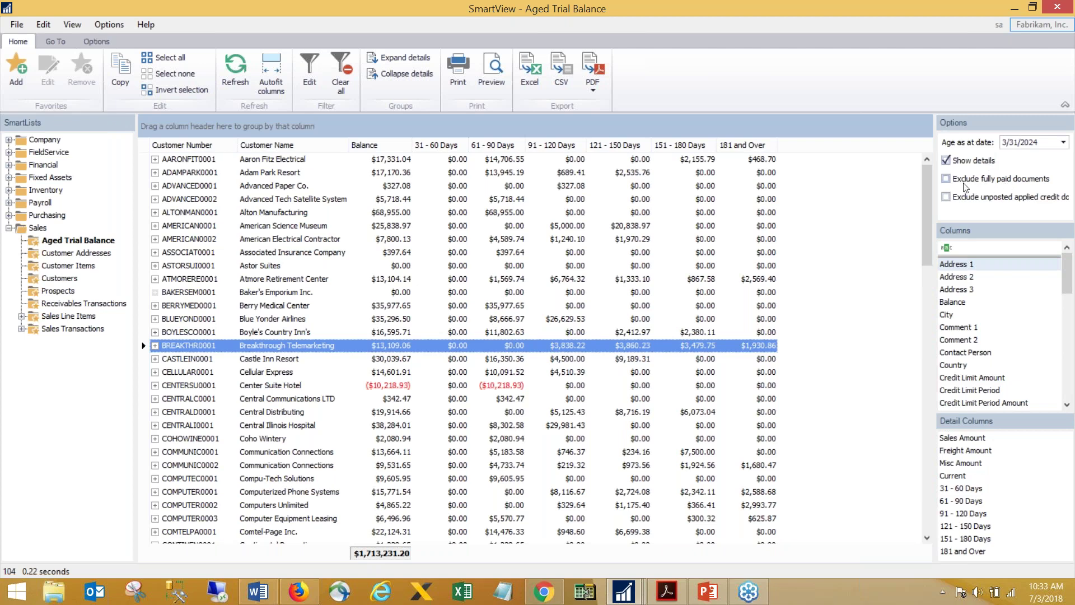
- Exclude fully paid documents and unposted applied credit documents from the Aged Trial Balance
left_click(945, 179)
left_click(1045, 199)
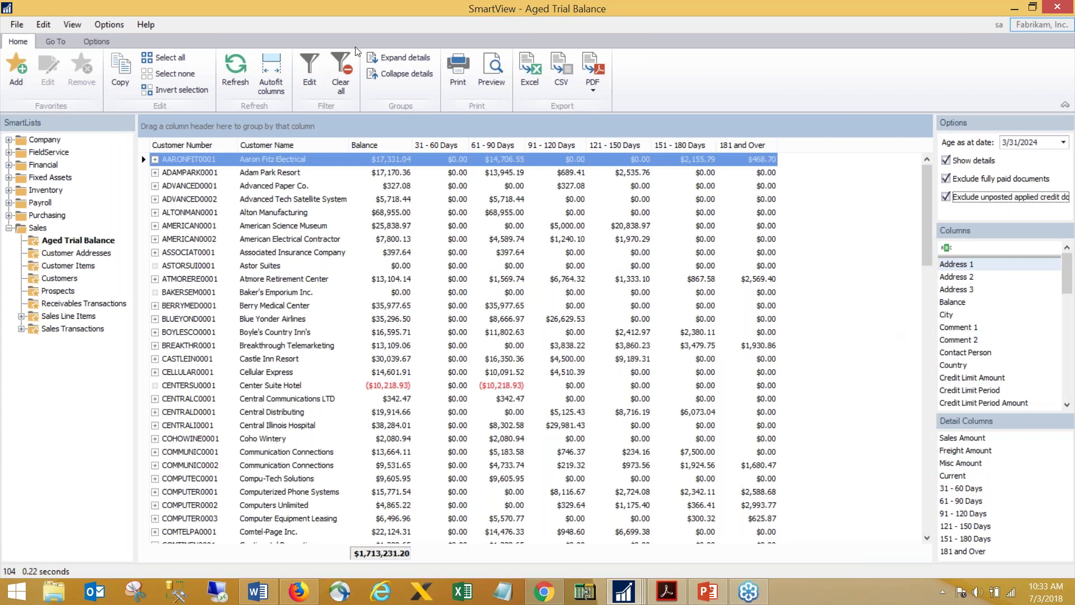
- Open the Sales Transactions SmartList from the Sales folder and look through its records
left_click(22, 330)
left_click(86, 329)
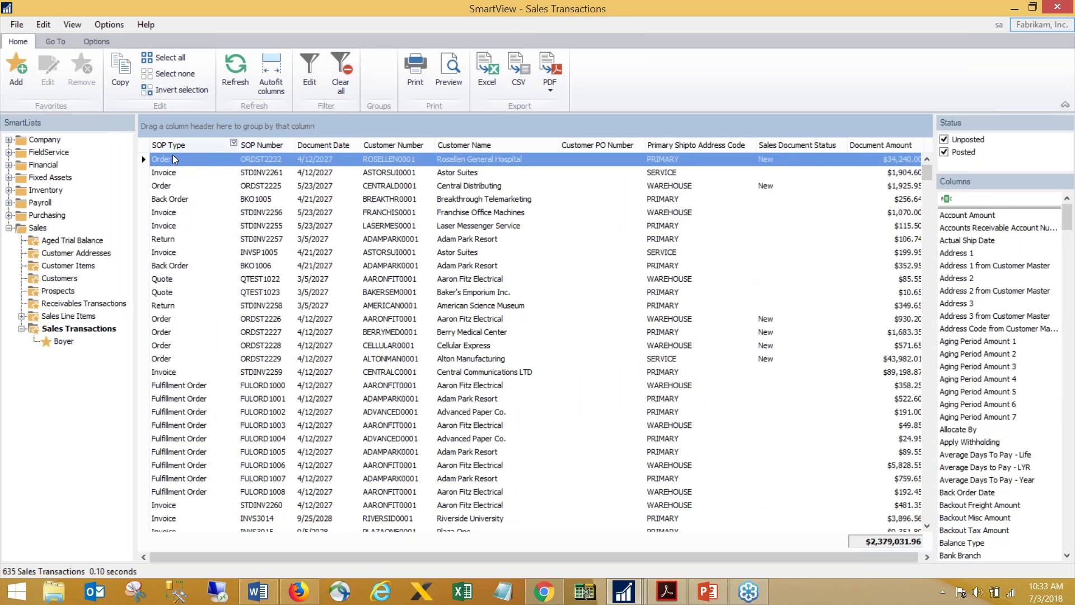
left_click(177, 441)
scroll(179, 437, "down", 13)
scroll(181, 429, "up", 13)
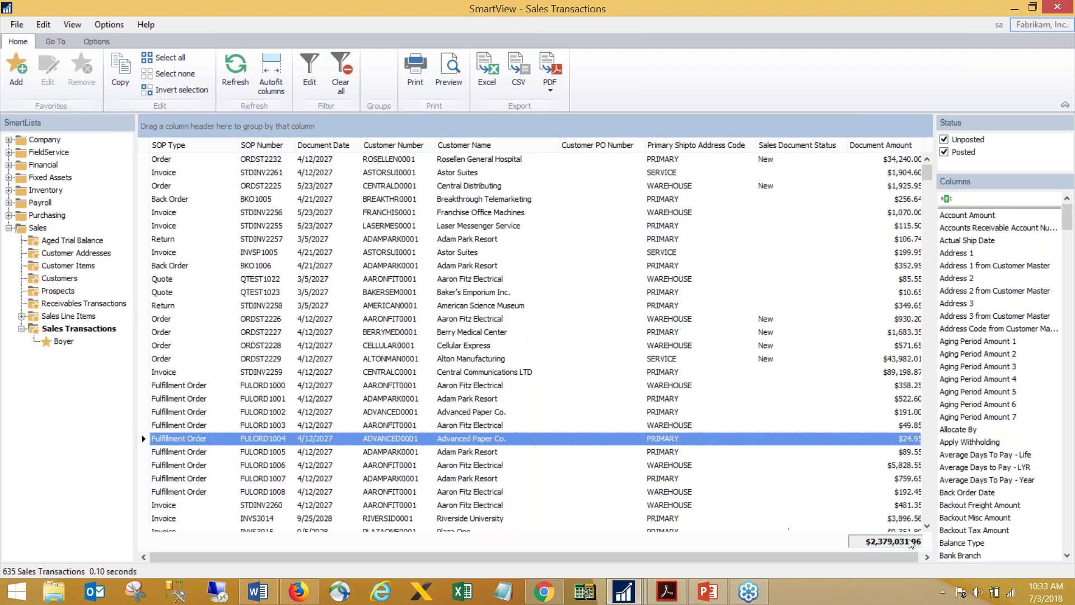
left_click_drag(802, 563, 862, 564)
- Filter Sales Transactions to the SOP types Invoice and Order, and review the criteria in the filter editor
left_click(233, 143)
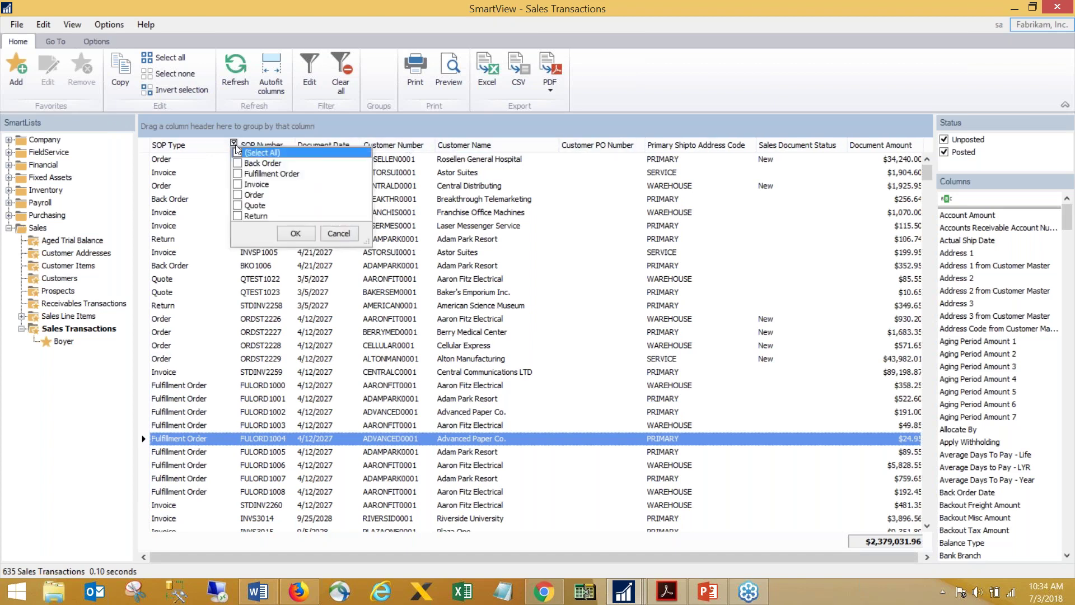
left_click(237, 186)
left_click(238, 195)
left_click(296, 233)
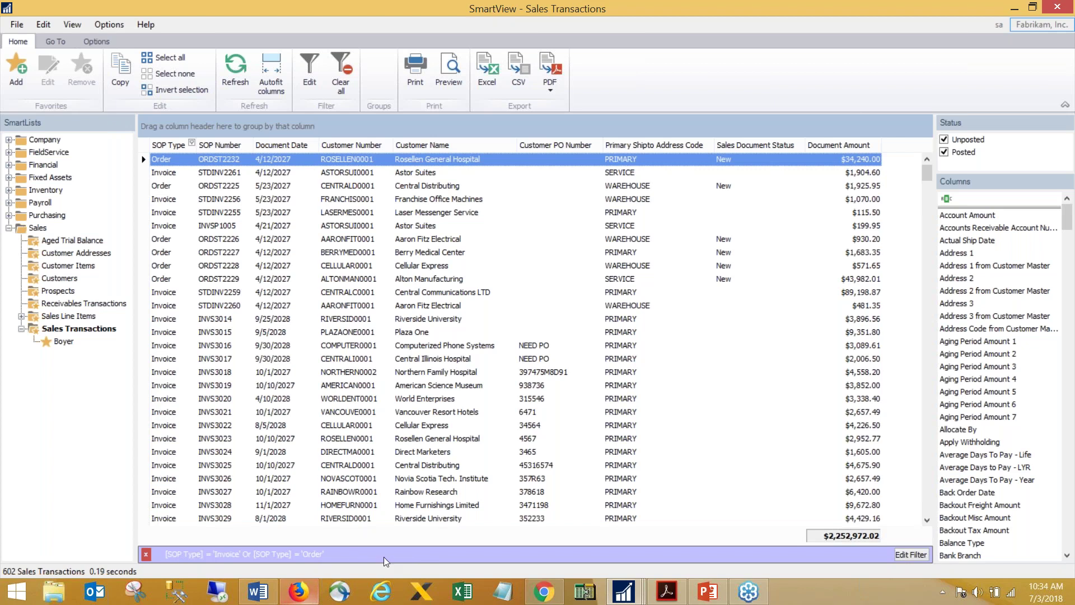
left_click(909, 557)
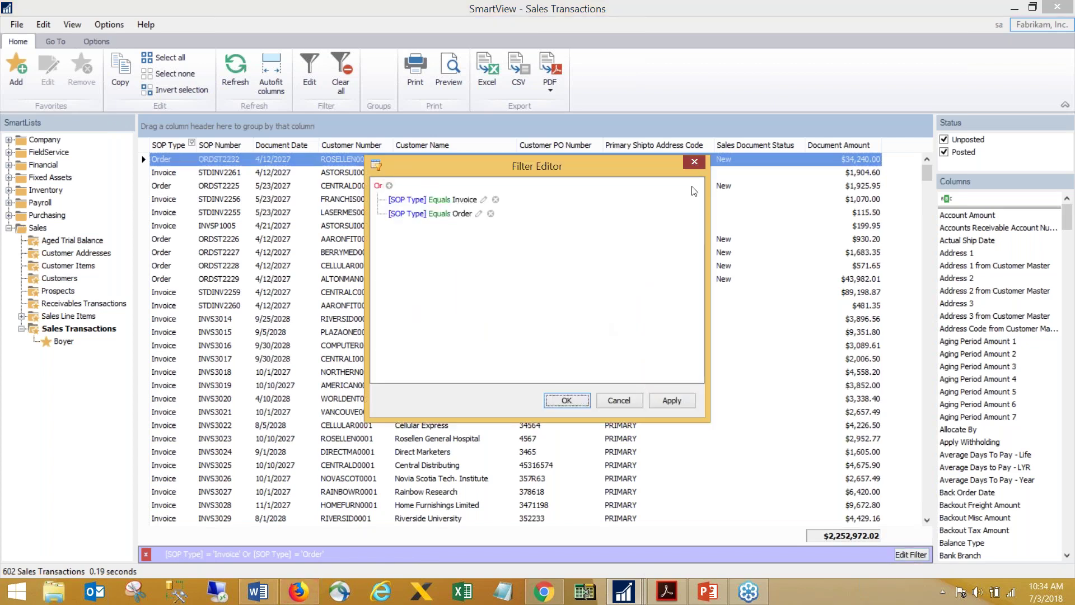
left_click(694, 162)
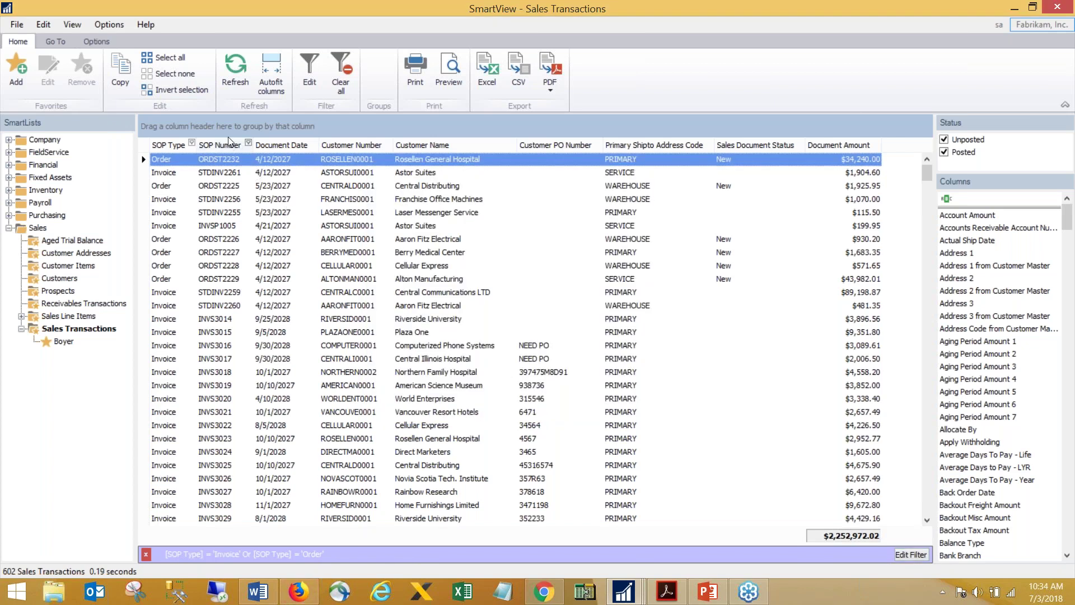
- Filter the sales transactions by customer number to Advanced Paper Co., Alton Manufacturing, Astor Suites and Berry Medical Center
left_click(388, 144)
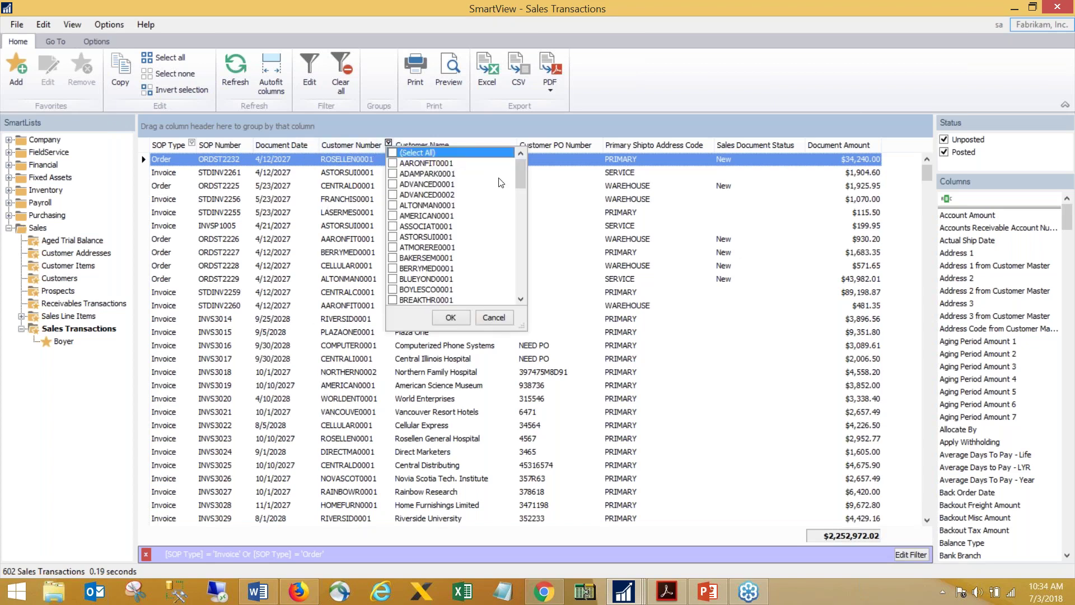
left_click(393, 184)
left_click(393, 205)
left_click(393, 237)
left_click(393, 269)
left_click(450, 317)
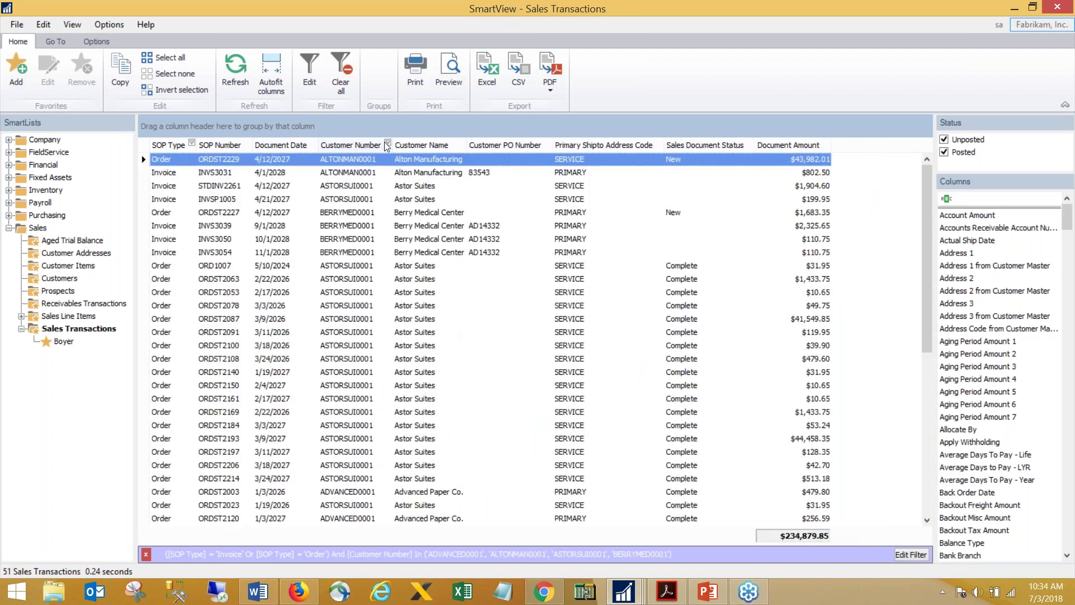
- Clear the customer number filter from the sales transactions, keeping the SOP Type filter
left_click(386, 144)
left_click(391, 152)
left_click(391, 153)
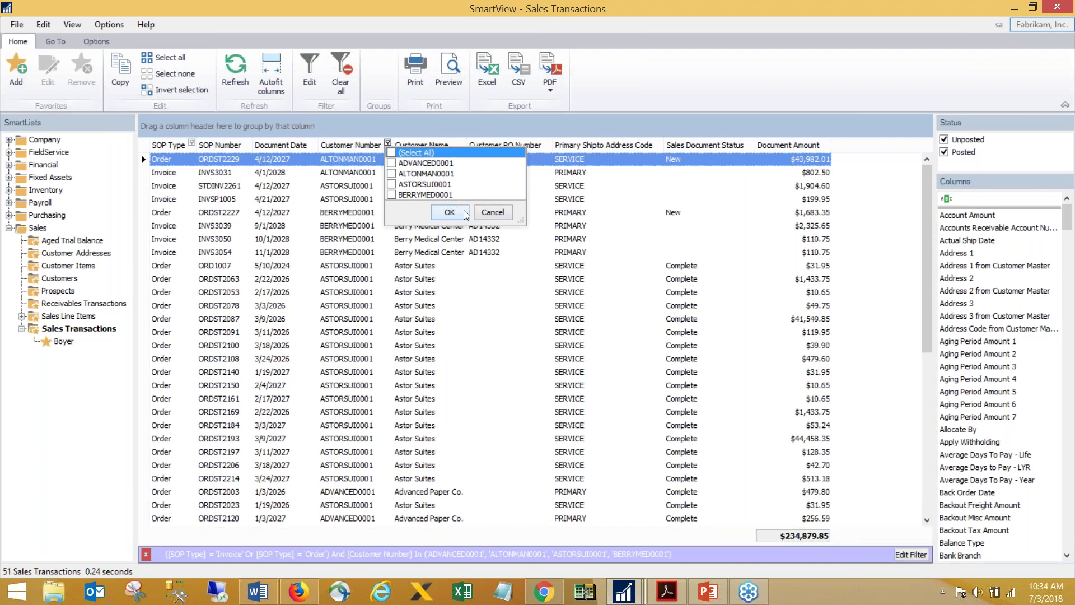
left_click(463, 211)
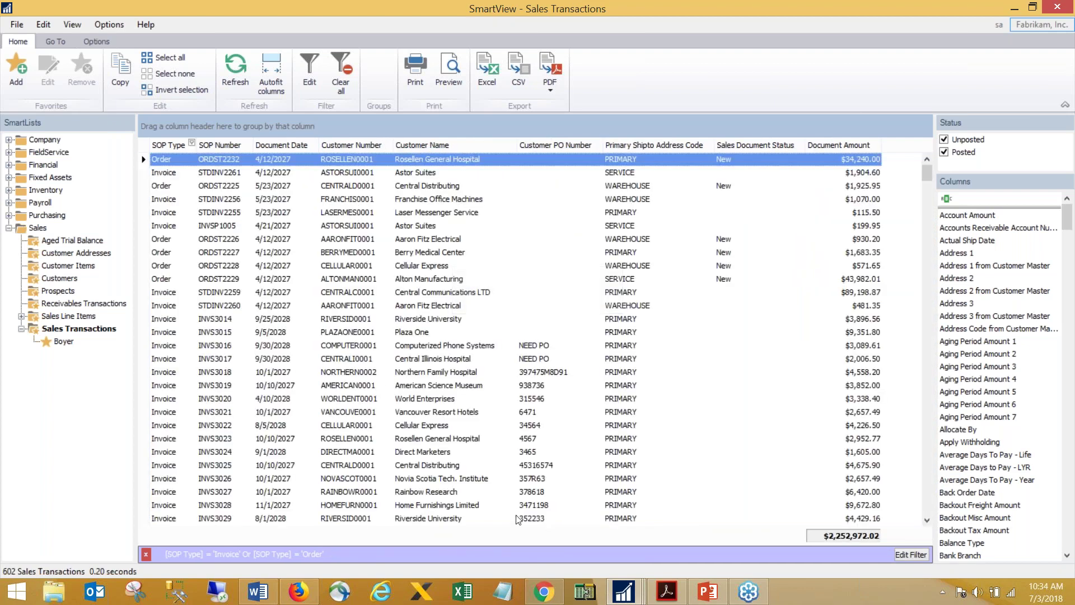
- Try adding conditions to the sales transactions filter in the filter editor, keeping one new Customer Name condition besides the SOP Type criteria
left_click(911, 554)
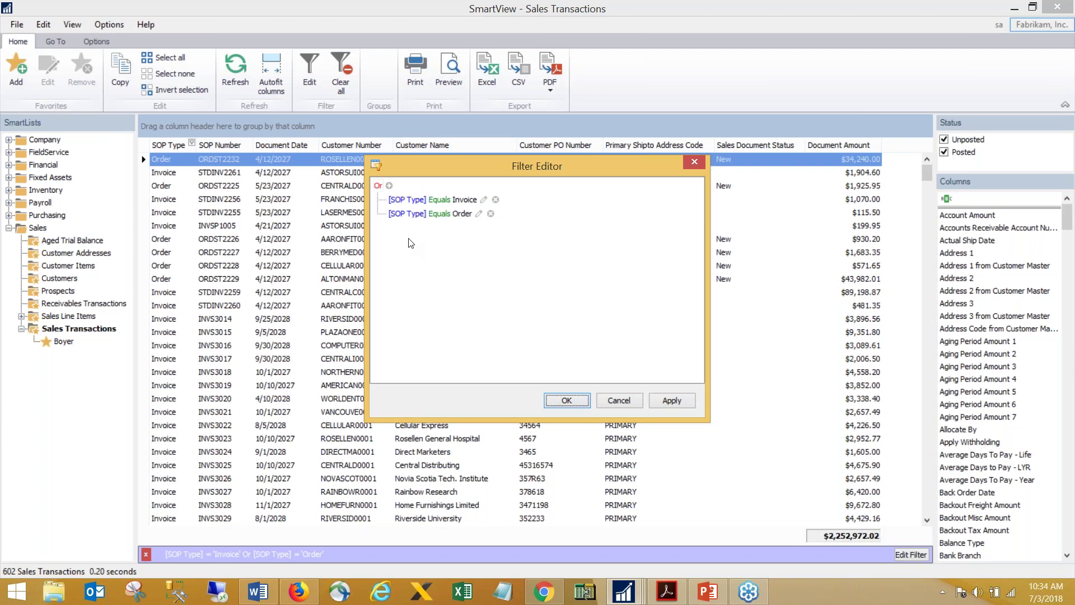
left_click(389, 186)
left_click(389, 186)
left_click(389, 186)
left_click(389, 185)
left_click(389, 185)
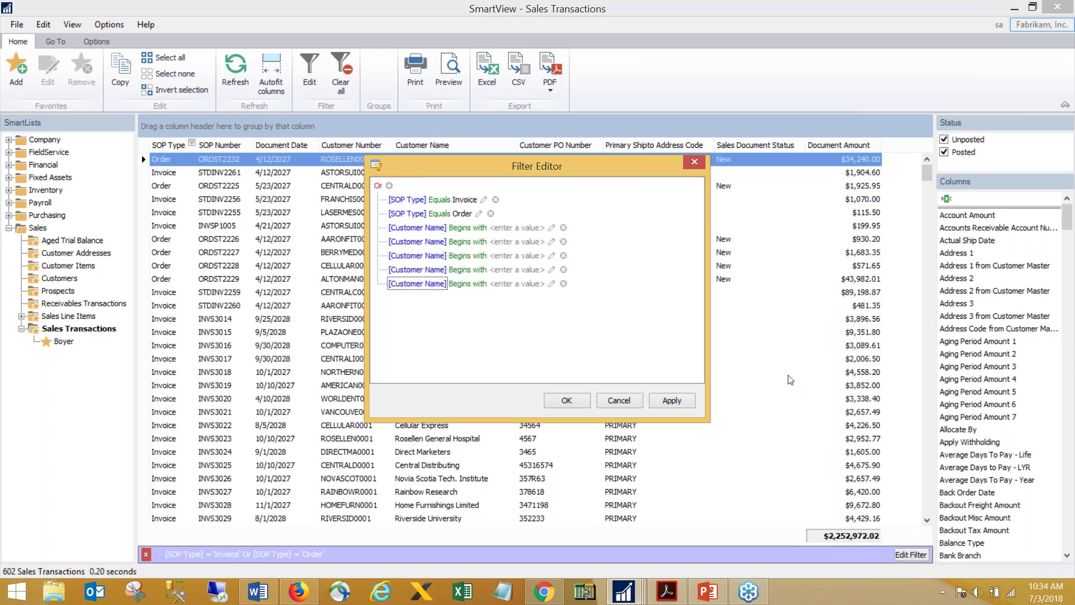
left_click(563, 284)
left_click(563, 269)
left_click(563, 255)
left_click(563, 241)
- Switch the new condition to Document Date, look through its calendar and date and time operators, and cancel the filter changes
left_click(417, 227)
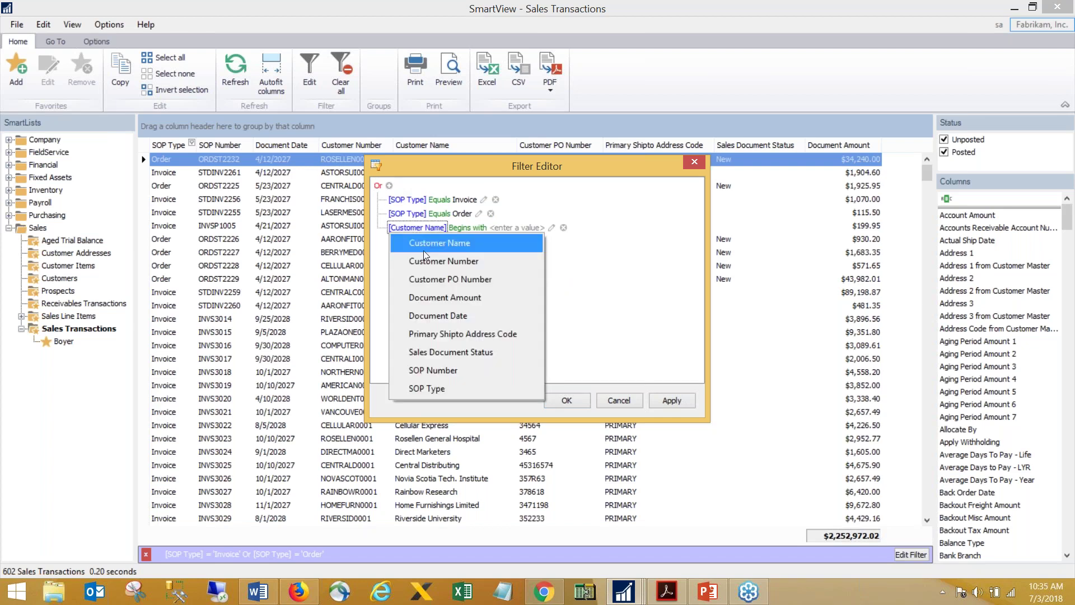
left_click(440, 315)
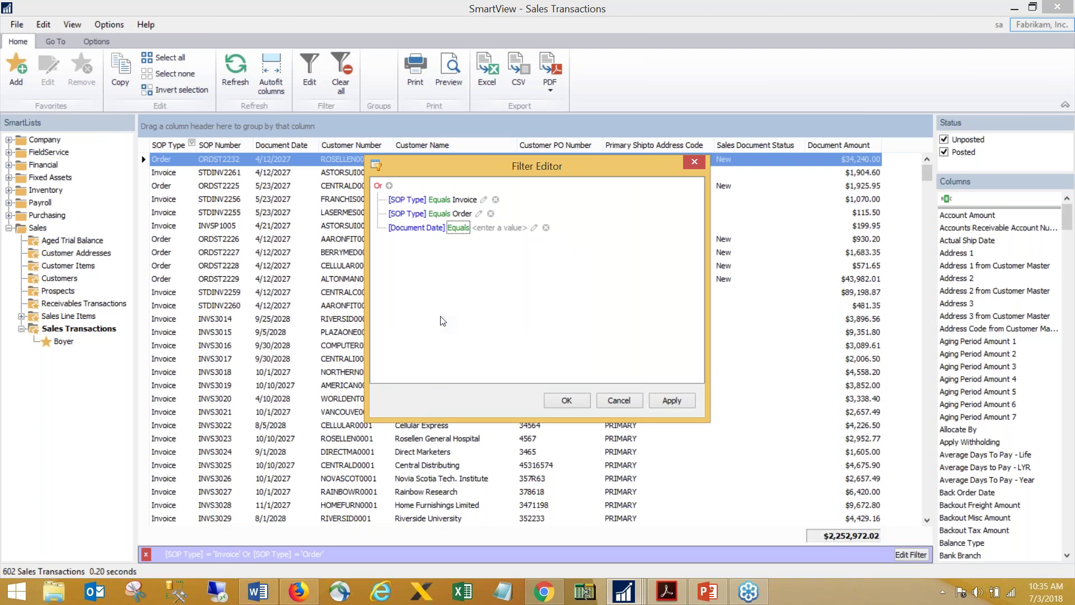
left_click(475, 235)
left_click(535, 227)
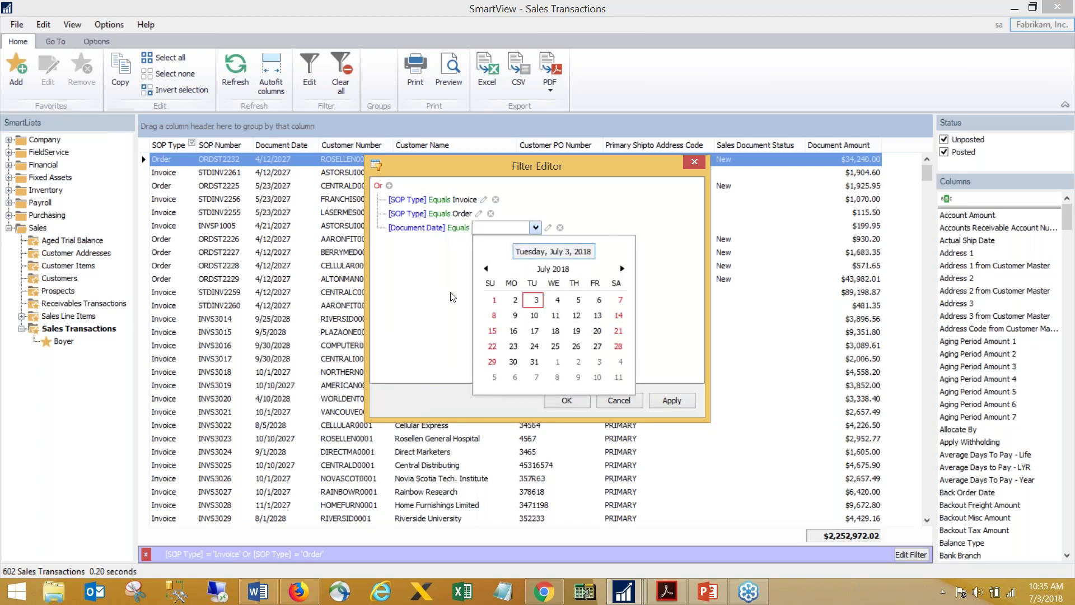
left_click(646, 215)
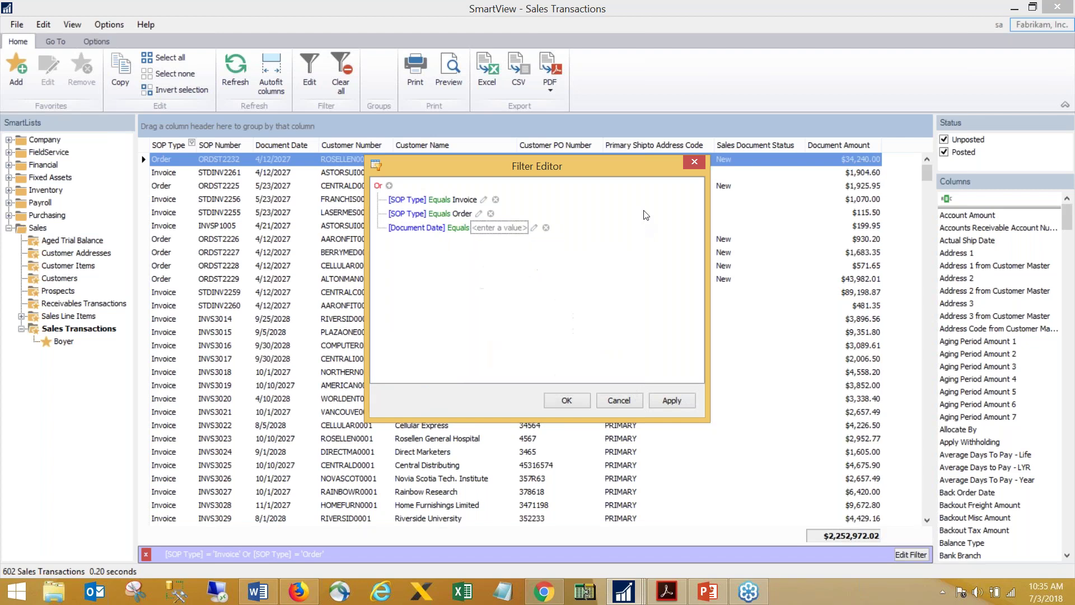
left_click(457, 227)
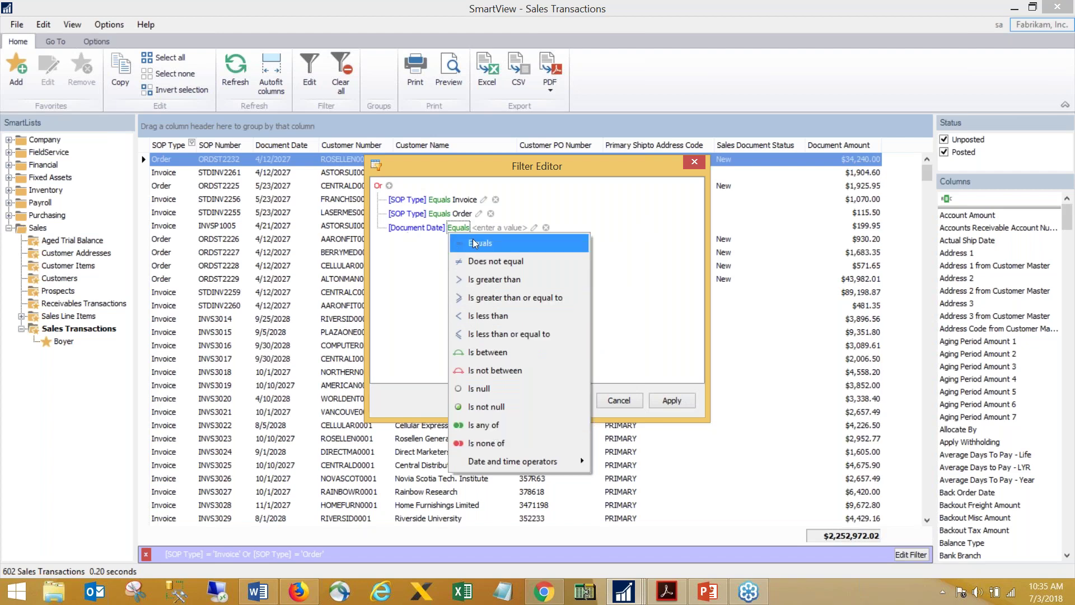
mouse_move(512, 468)
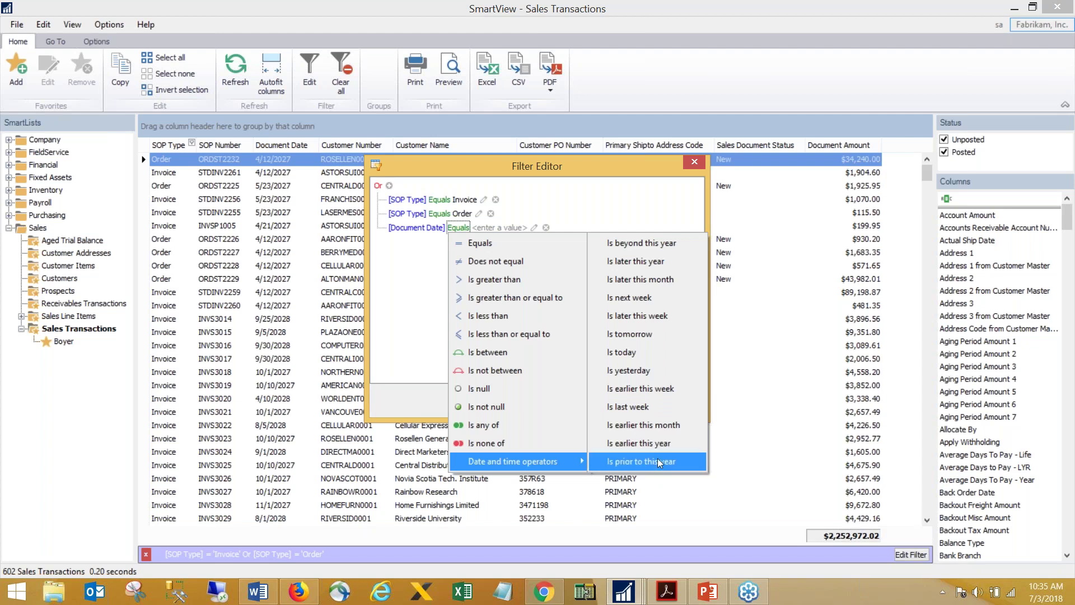
left_click(644, 212)
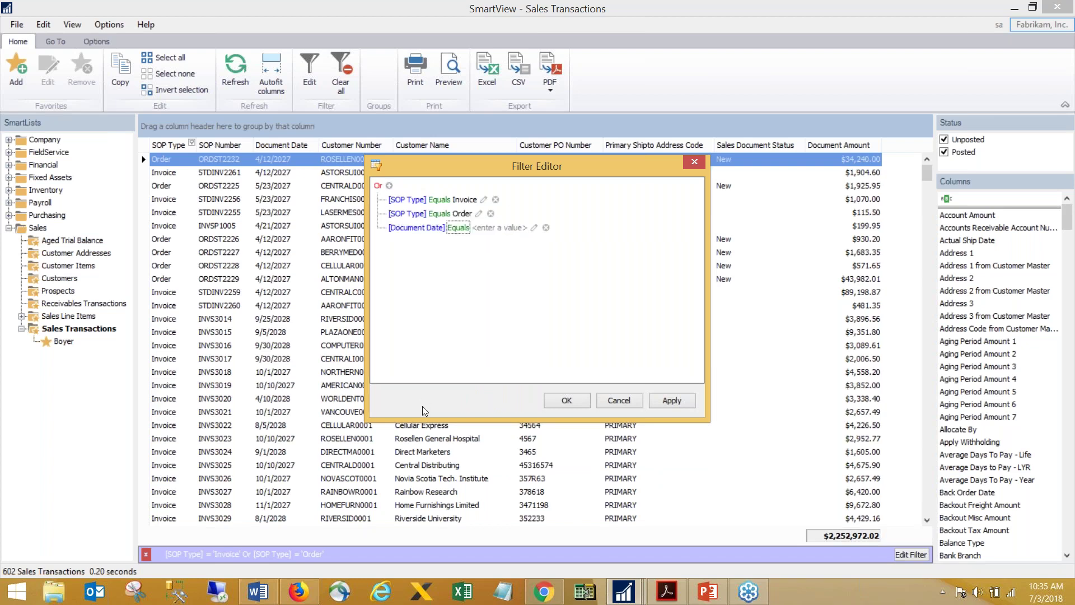
left_click(624, 399)
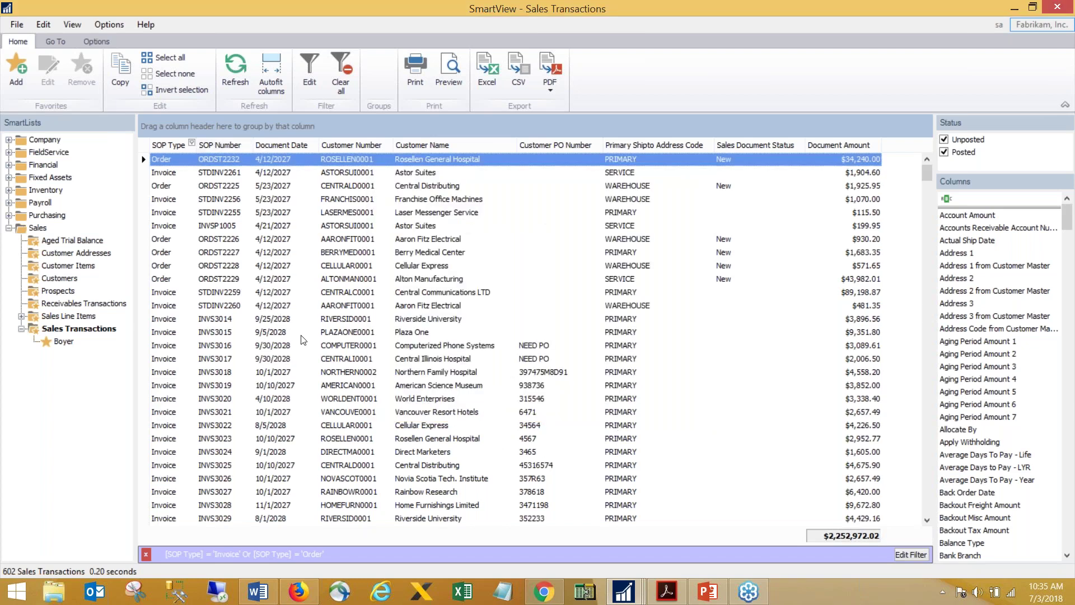
- Search the available columns for "sales" and add Sales Territory and Salesperson ID to the sales transactions
left_click_drag(1069, 216, 963, 181)
left_click(970, 203)
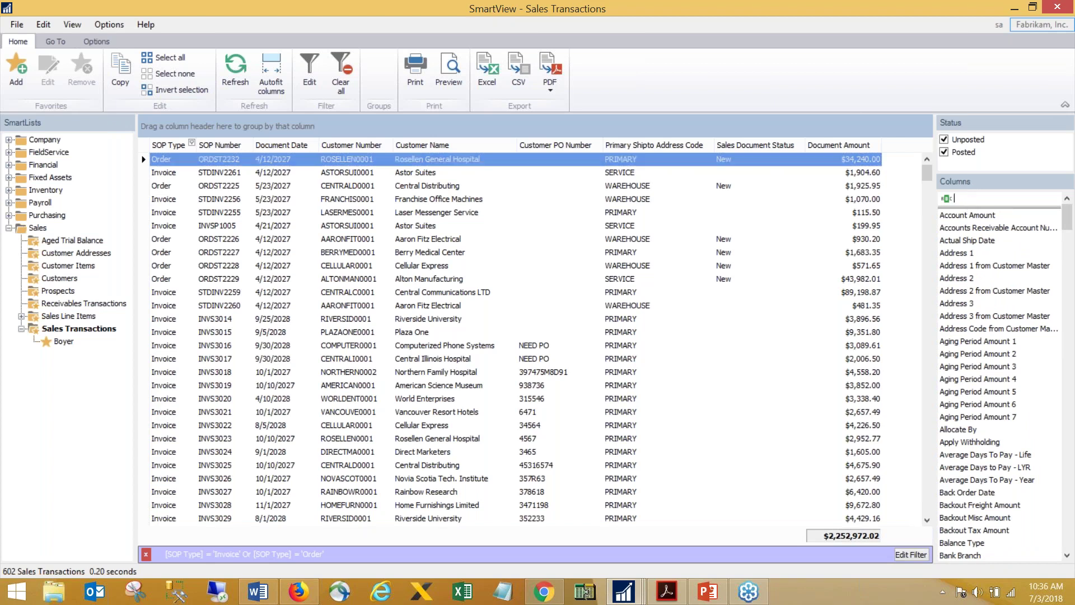
type("sale")
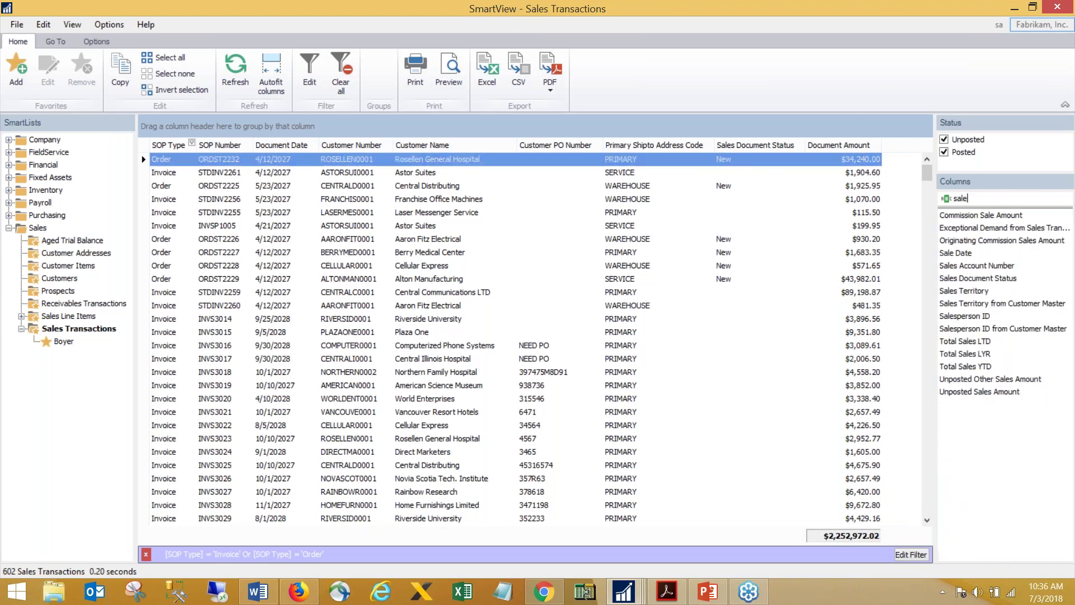
type("s")
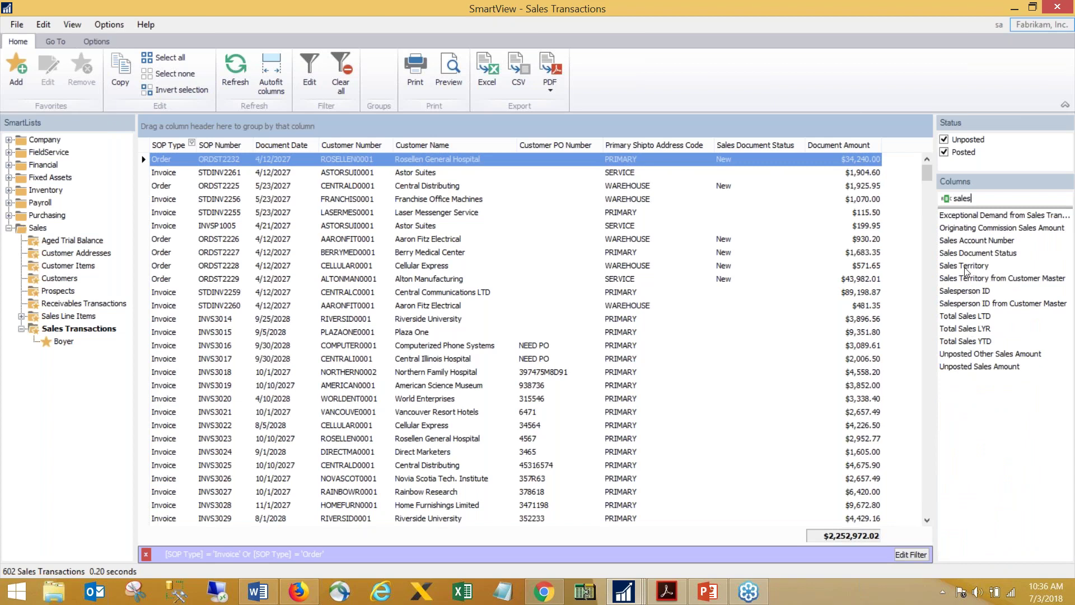
left_click_drag(966, 269, 250, 147)
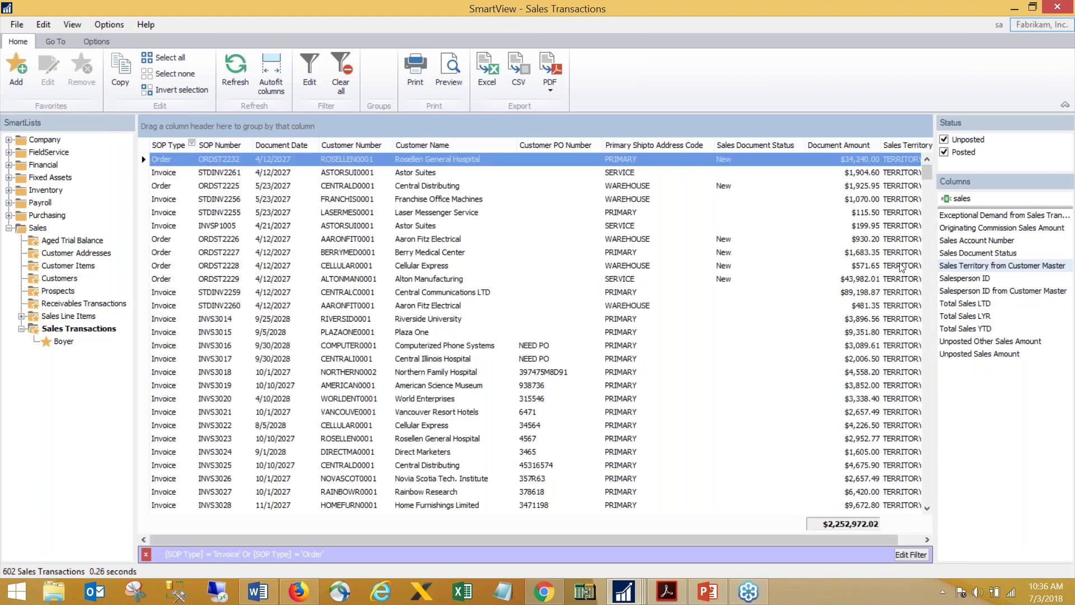
left_click_drag(961, 282, 625, 566)
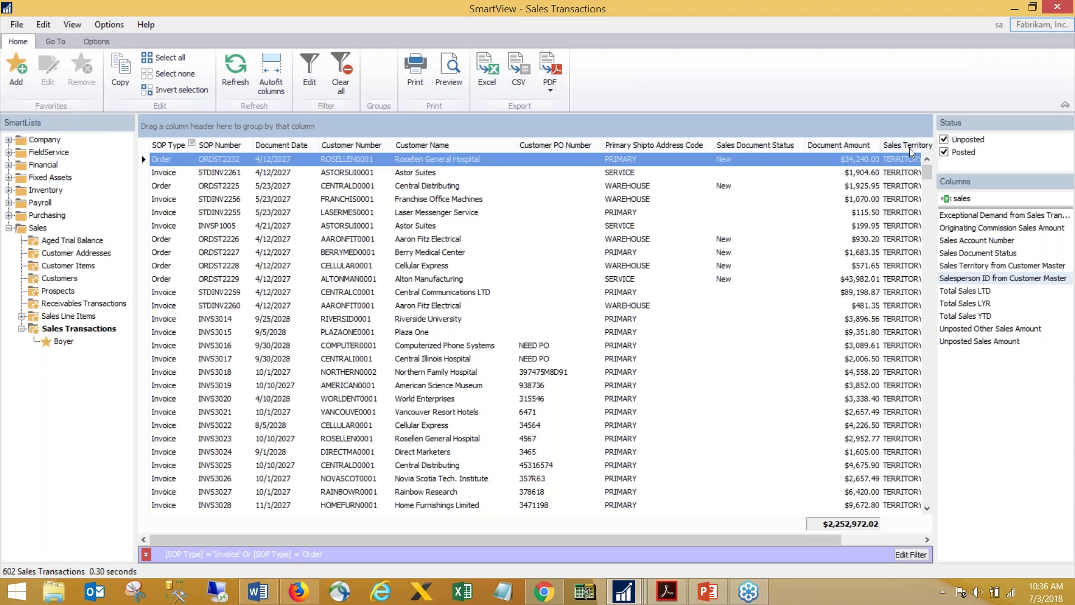
- Move the Sales Territory and Salesperson ID columns between SOP Number and Document Date
left_click_drag(908, 146, 277, 147)
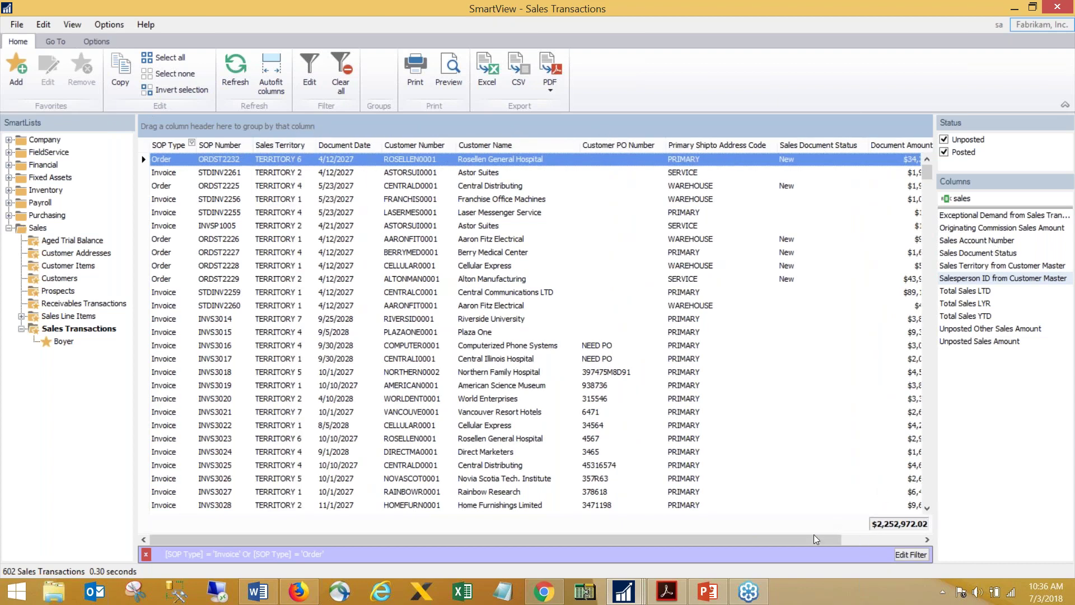
left_click_drag(824, 537, 895, 541)
left_click_drag(884, 145, 269, 148)
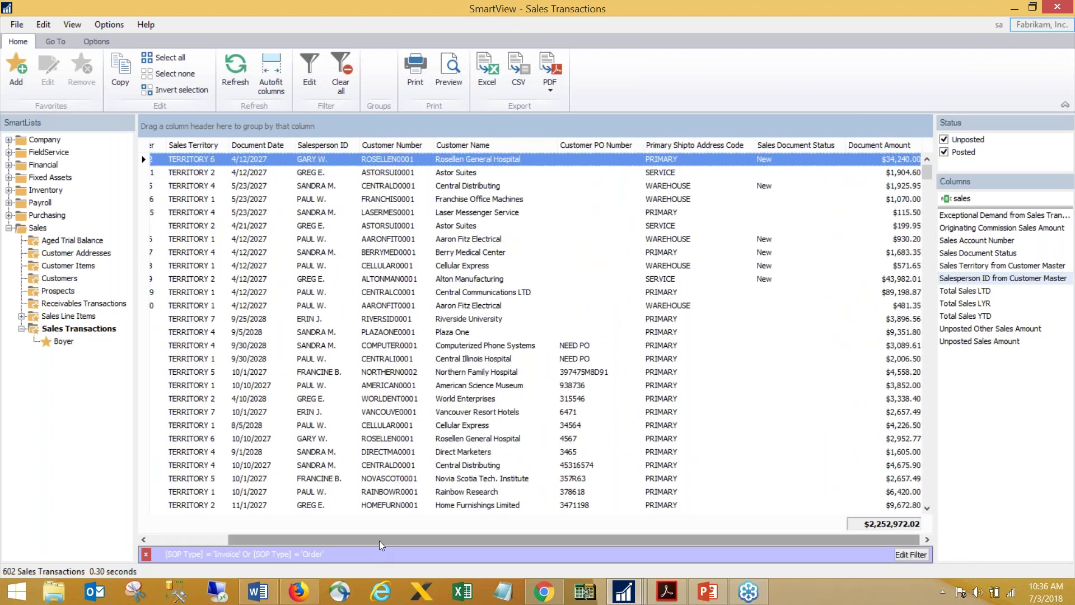
left_click_drag(355, 536, 276, 532)
left_click_drag(407, 143, 343, 145)
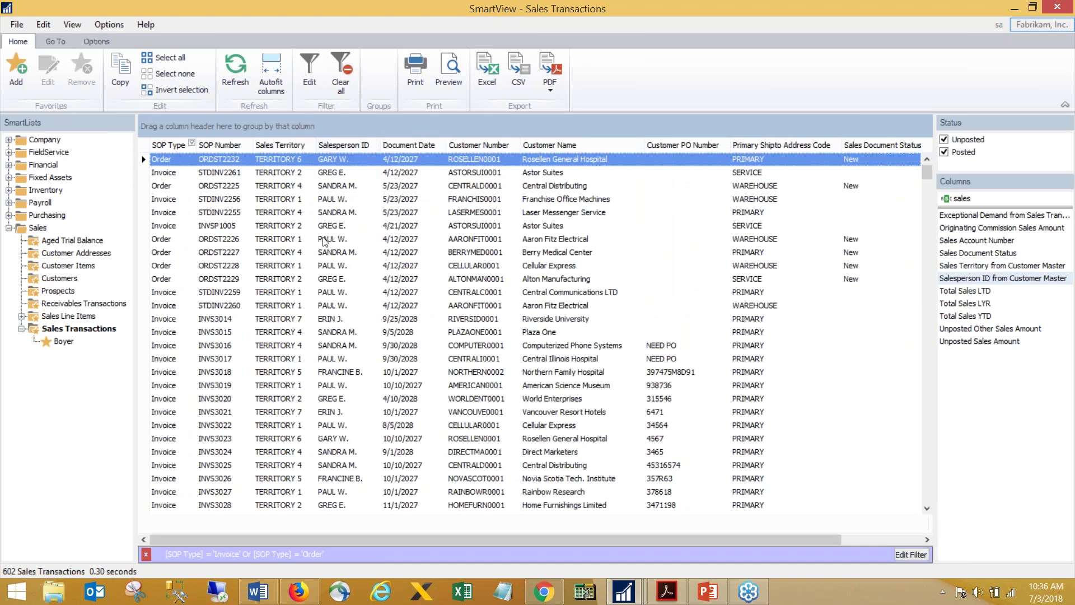
- Limit the sales transactions to posted records only, and include the unposted ones again
left_click(963, 145)
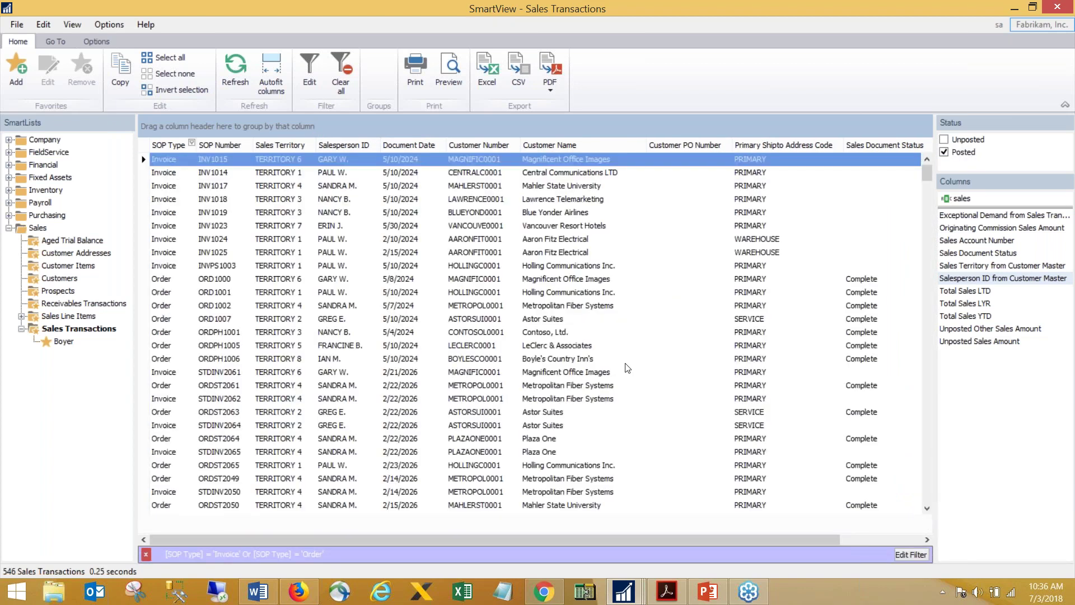
left_click(946, 143)
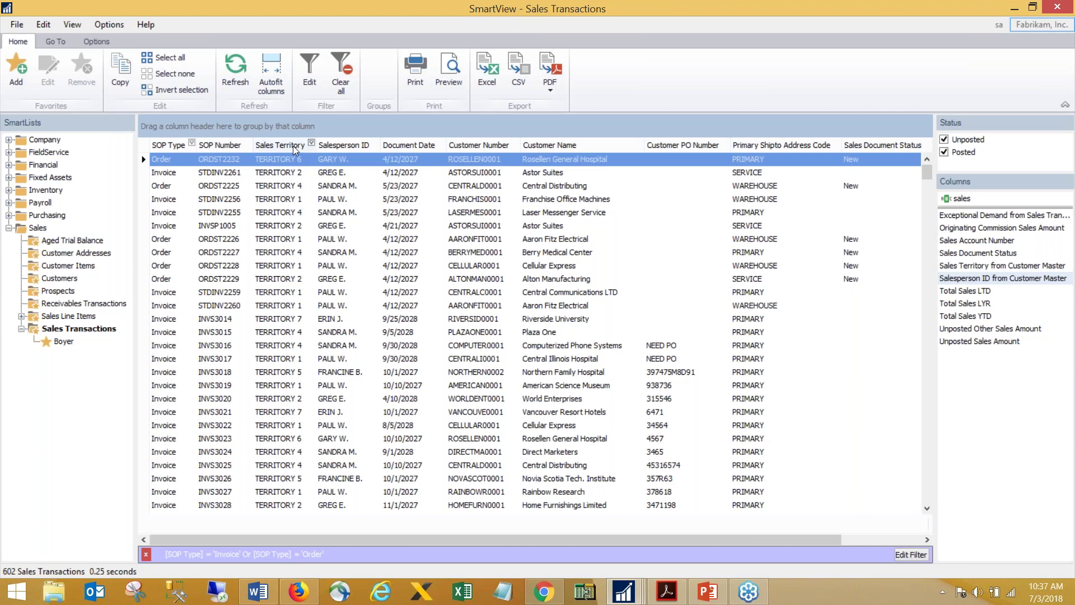
- Group the sales transactions by Sales Territory and collapse the groups for Territory 1 through Territory 5
left_click_drag(294, 147, 273, 129)
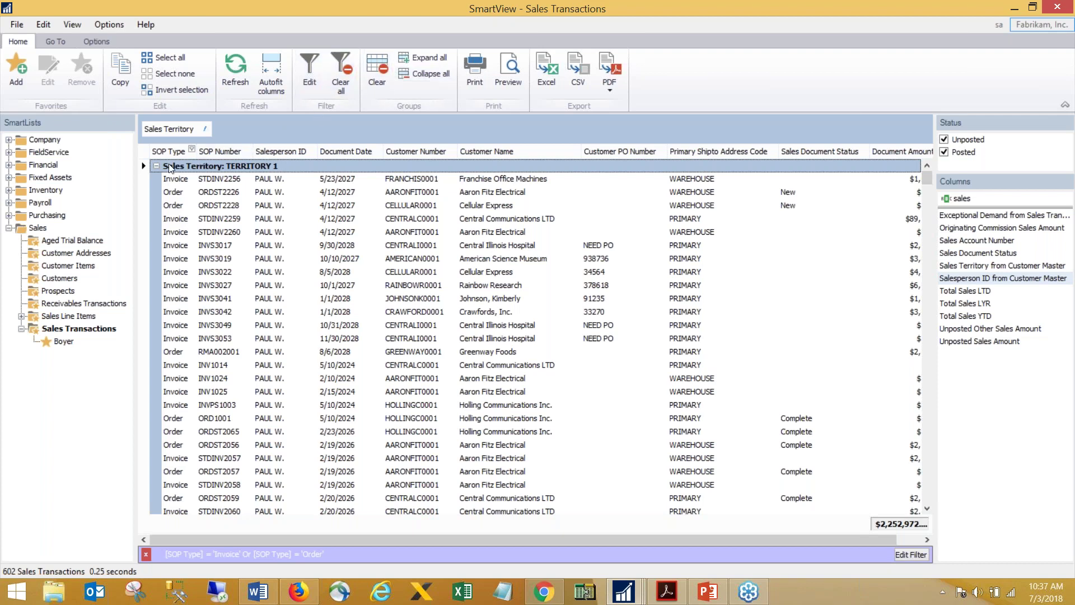
left_click(157, 166)
left_click(156, 200)
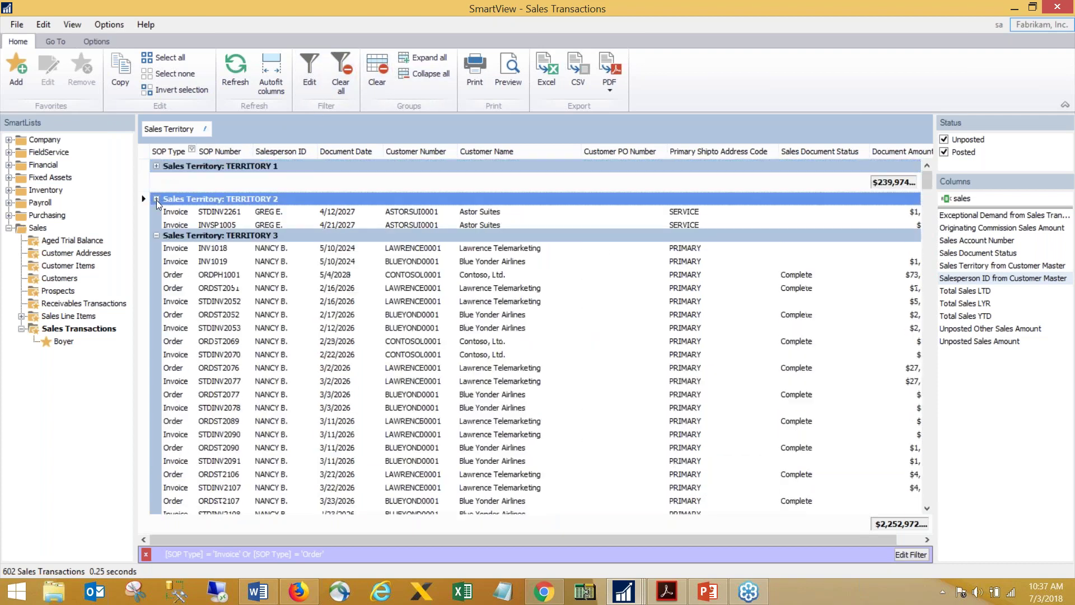
left_click(156, 232)
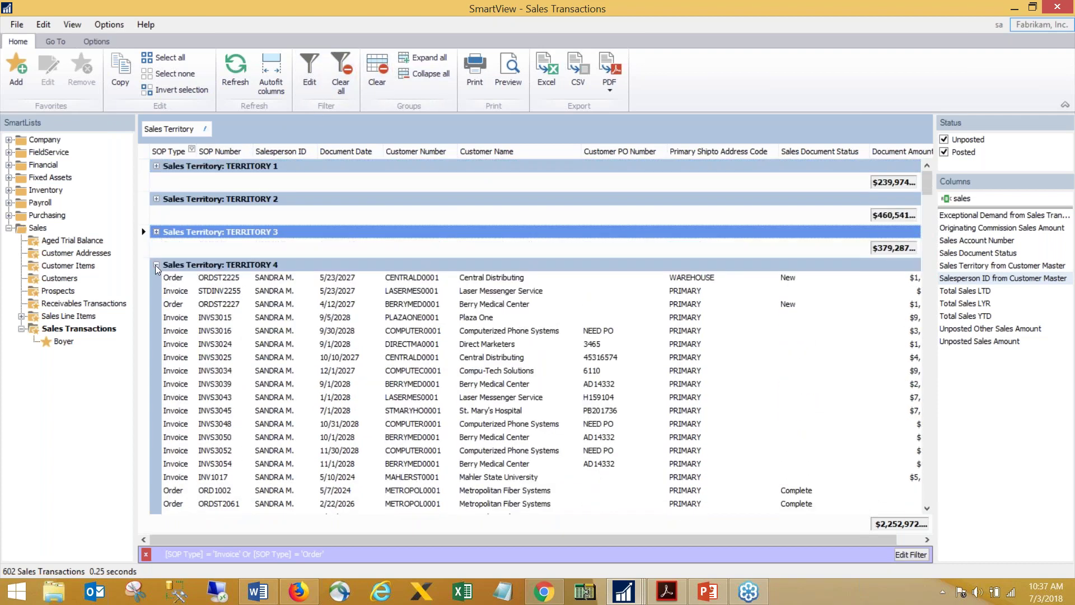
left_click(156, 264)
left_click(159, 298)
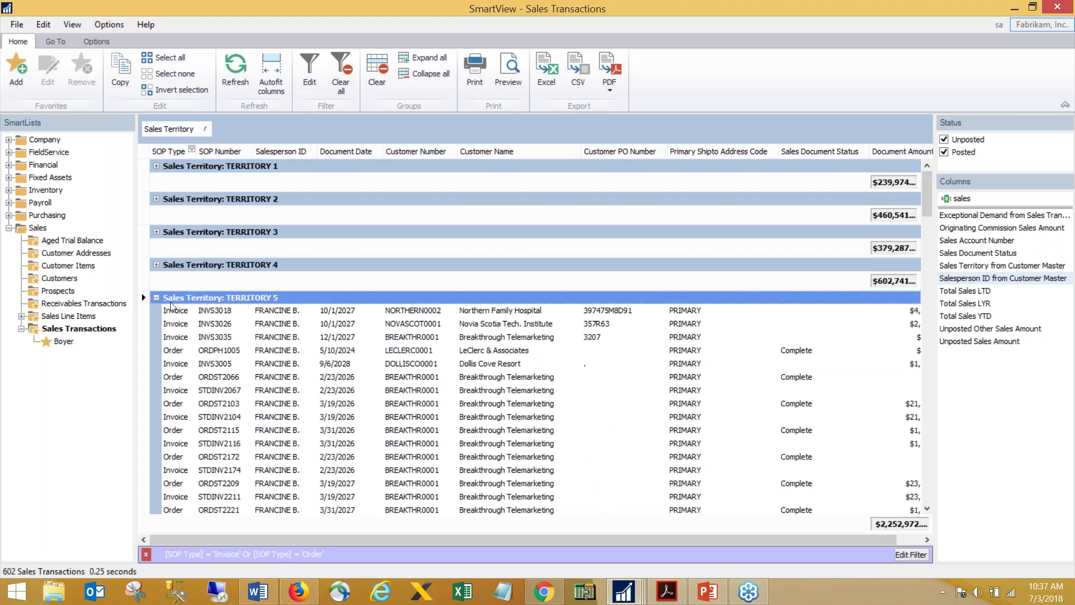
left_click(157, 297)
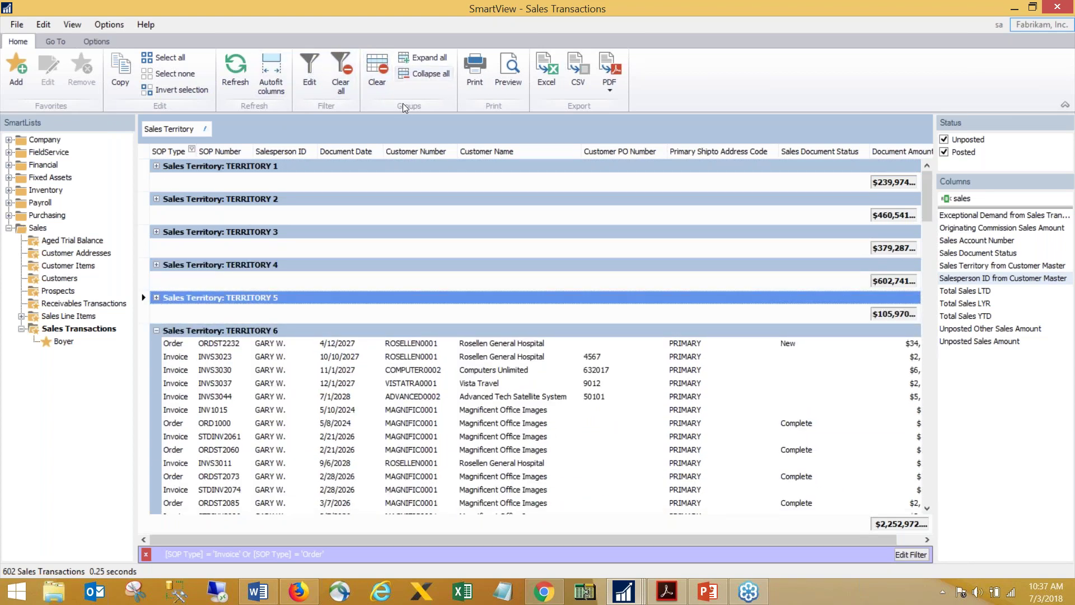
- Expand all territory groups, collapse them all to compare the totals, and expand them all again
left_click(408, 60)
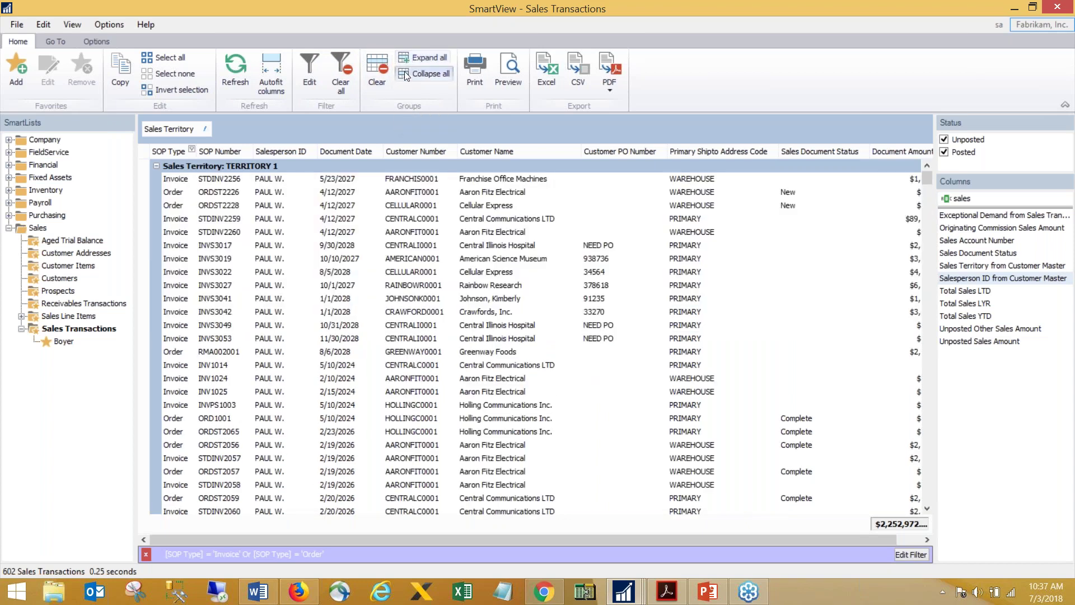
left_click(407, 75)
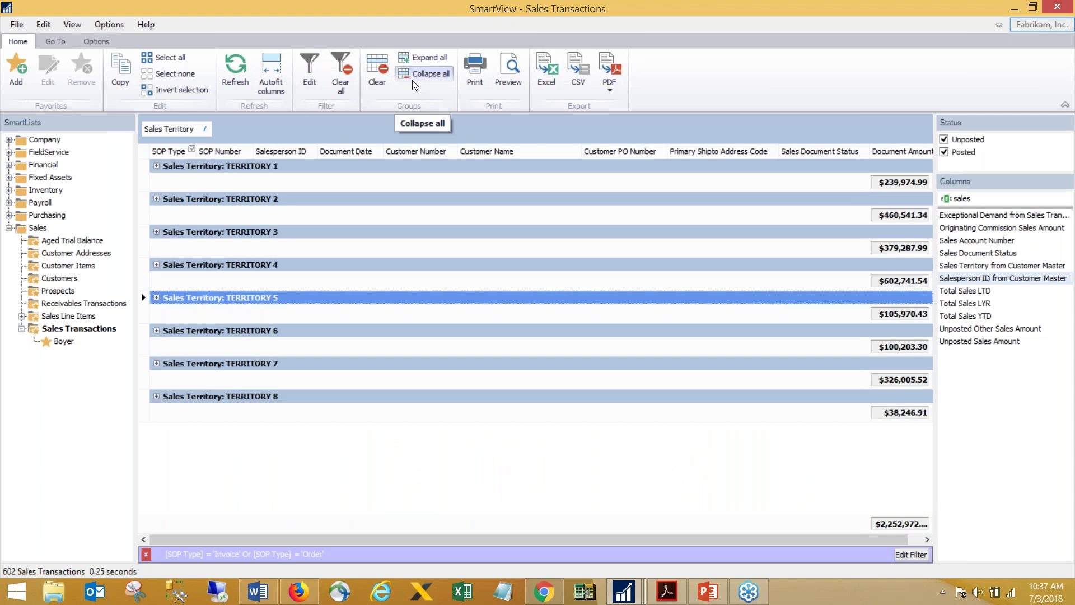
left_click(420, 58)
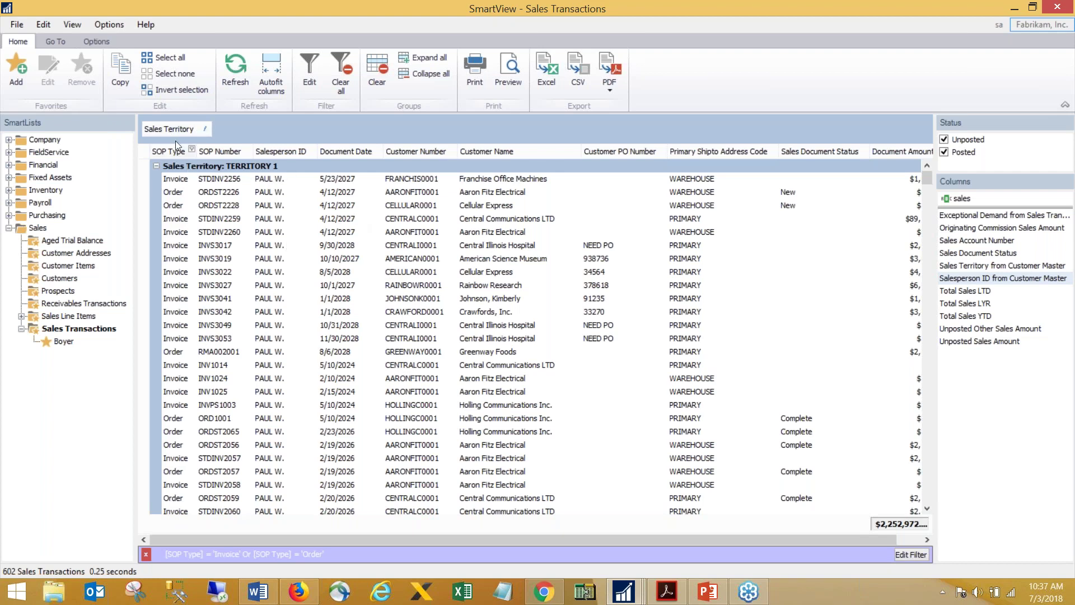
- Add Salesperson ID as a second grouping level under Sales Territory, and show the salesperson subtotals for Territory 1, 2 and 3
left_click_drag(224, 139, 224, 139)
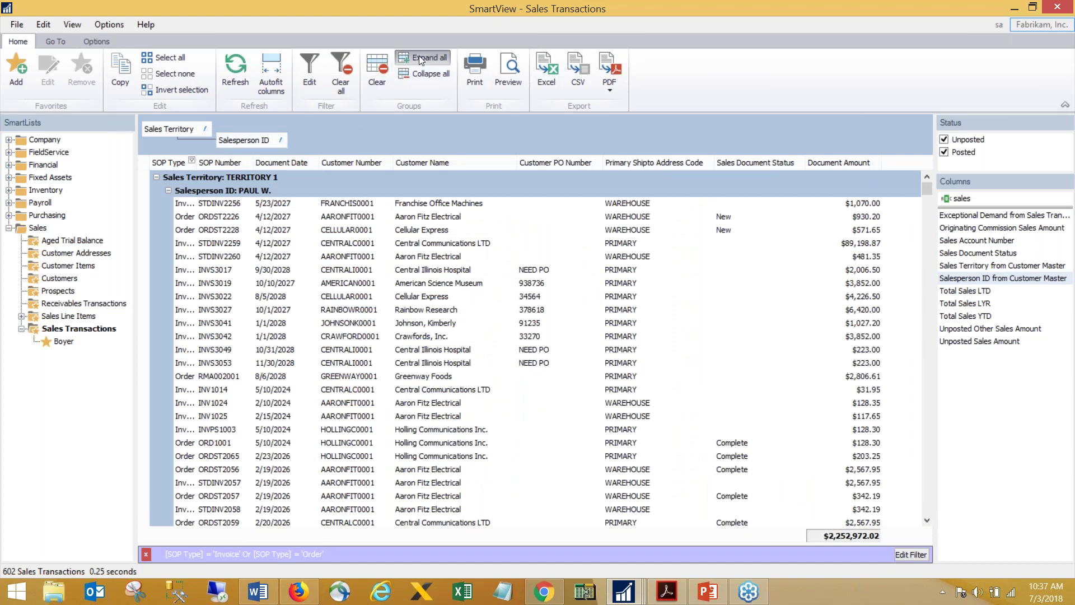
left_click(426, 73)
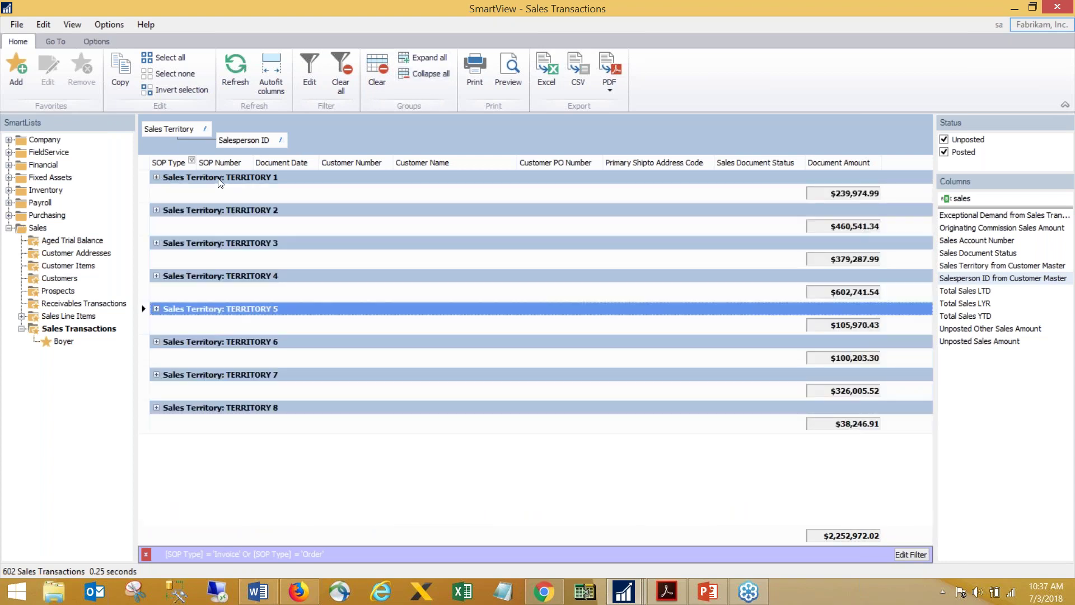
left_click(158, 177)
left_click(156, 243)
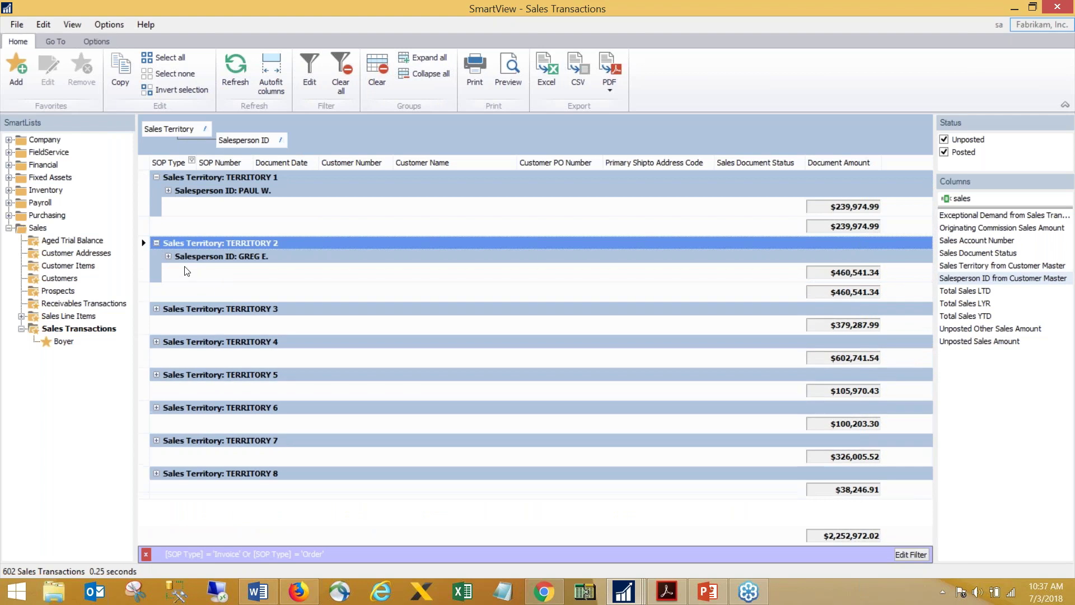
left_click(160, 309)
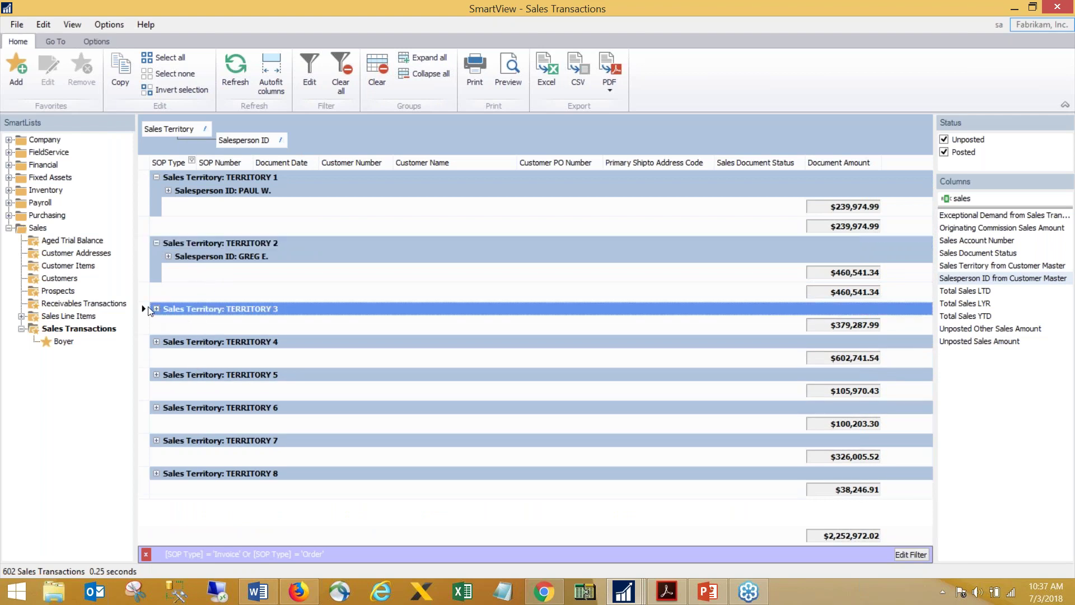
left_click(157, 309)
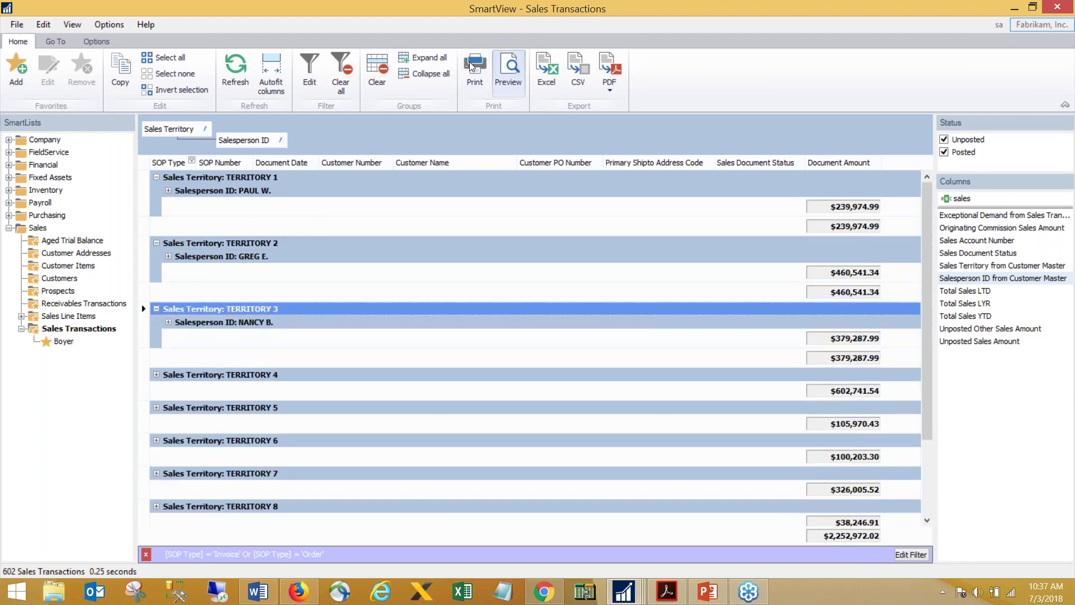
- Expand all groups, collapse them to the territory level, and open the print preview of the sales transactions
left_click(431, 58)
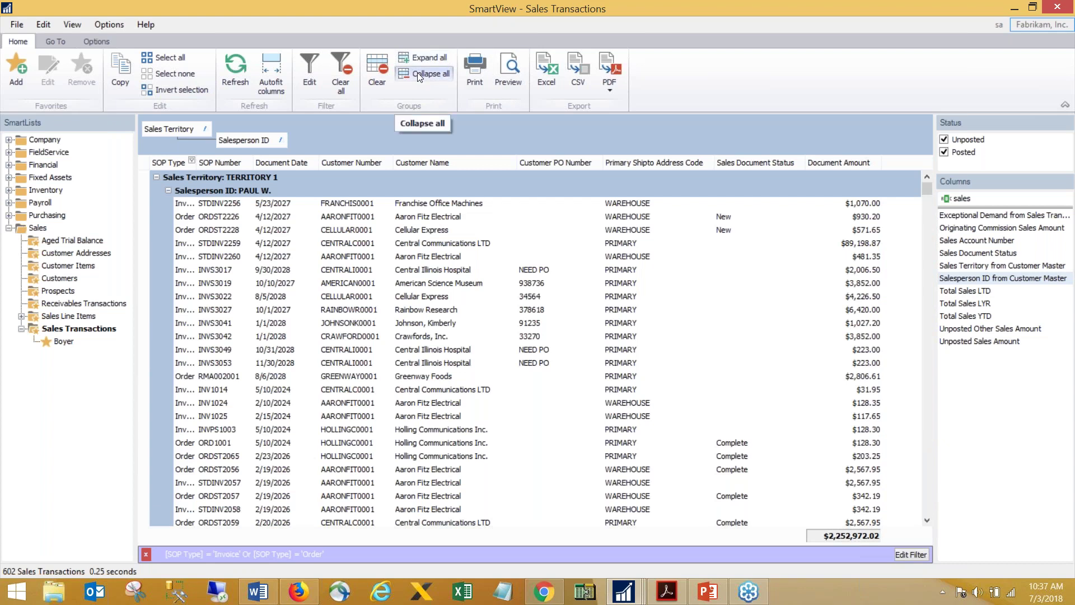
left_click(418, 74)
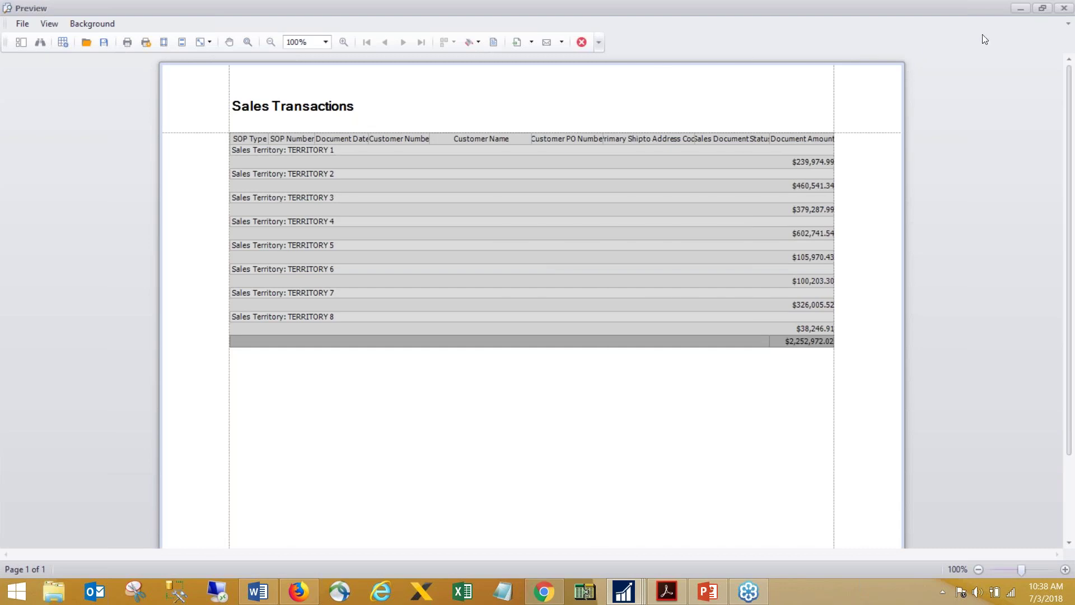
- Close the print preview, export the grouped list to an Excel document named Sales Transactions, and open the exported workbook
left_click(1064, 7)
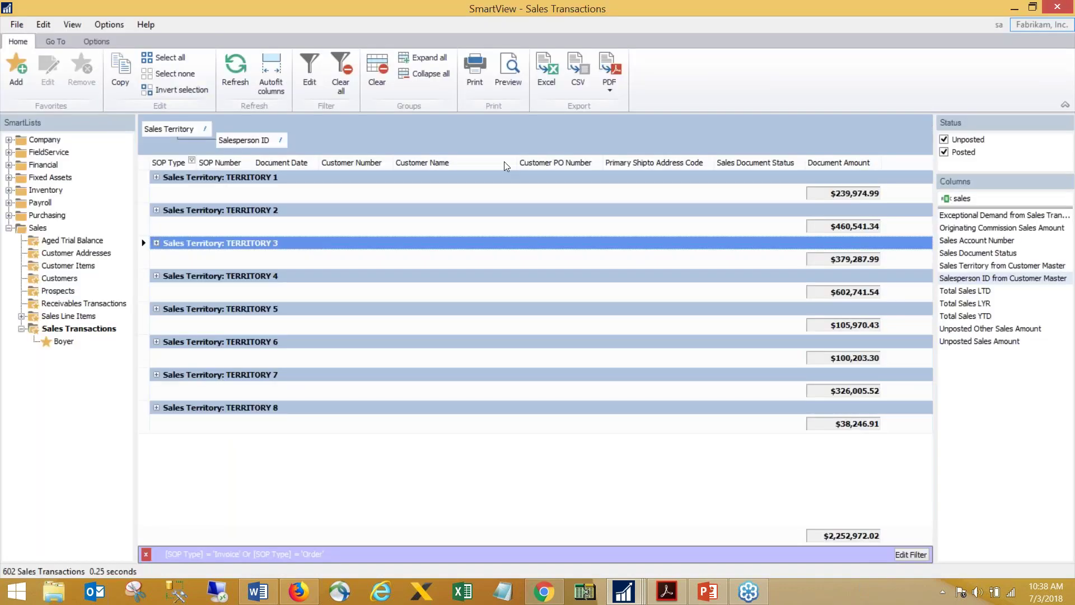
left_click(546, 72)
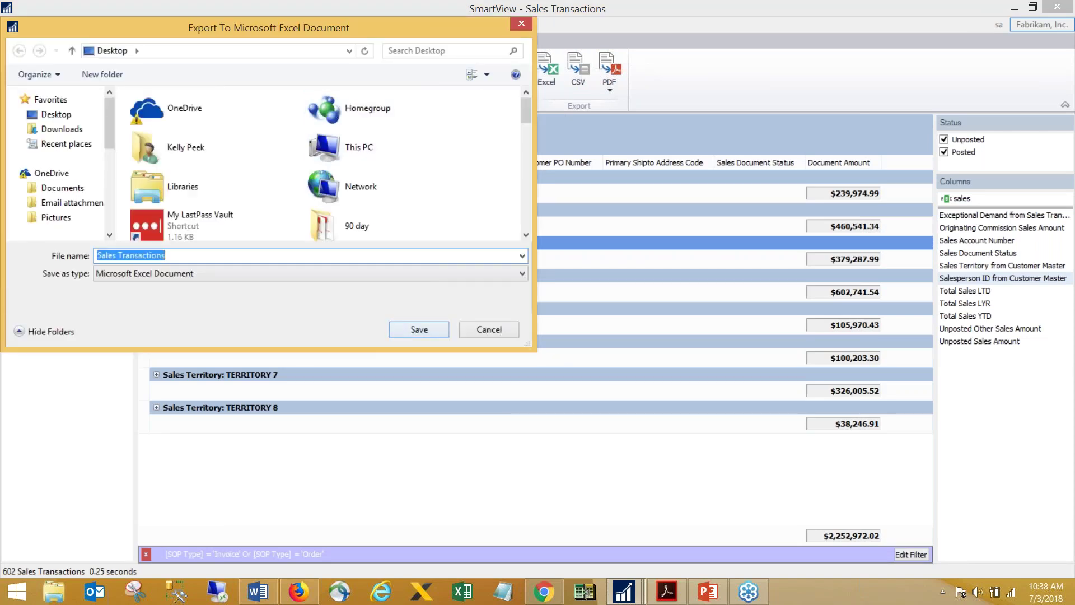
left_click(424, 328)
left_click(572, 296)
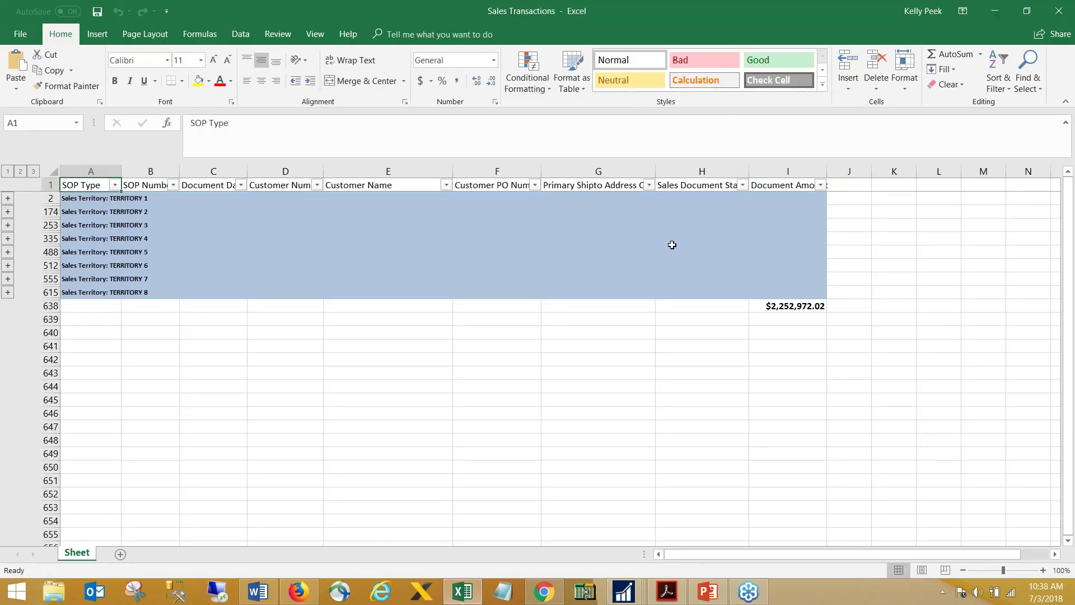
- In the Excel workbook, expand and collapse the Territory 1 and Territory 2 outline groups to inspect them, and return to SmartView
left_click(8, 197)
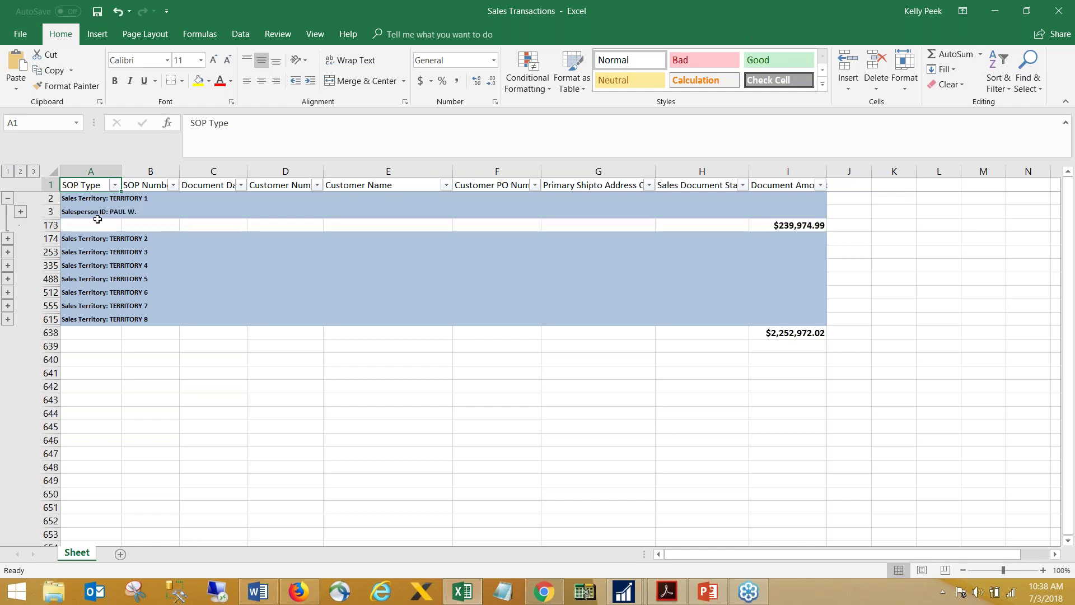
left_click(20, 211)
left_click(23, 198)
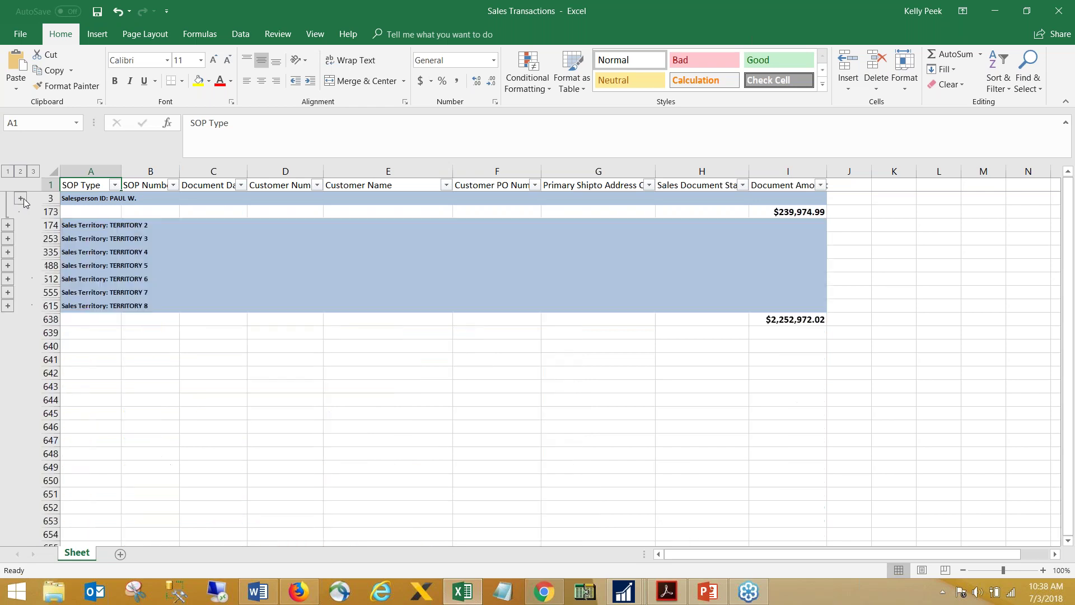
scroll(22, 198, "up", 1)
left_click(8, 198)
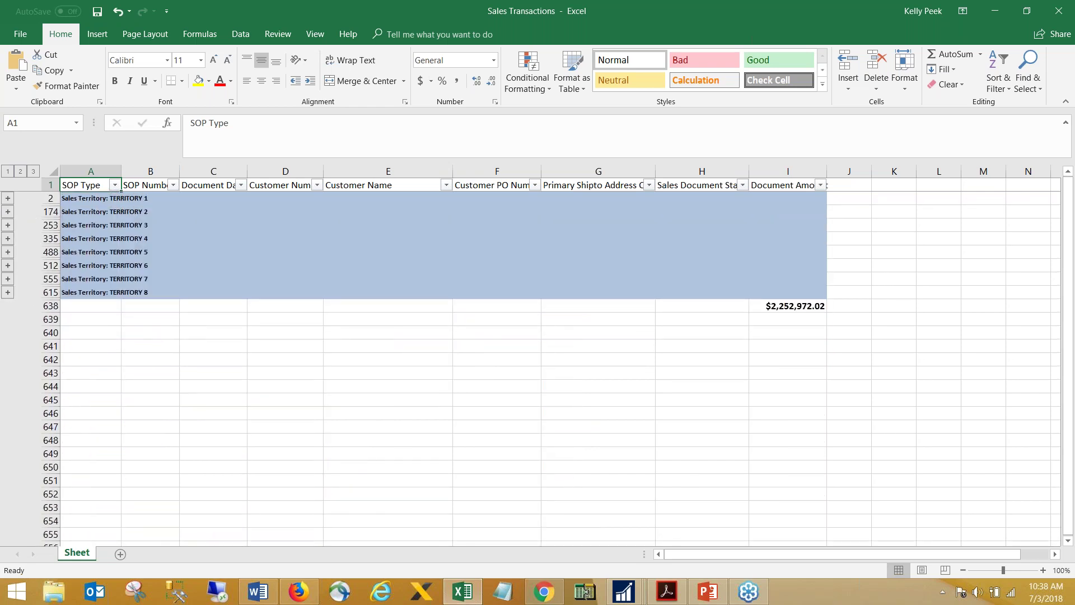
left_click(8, 211)
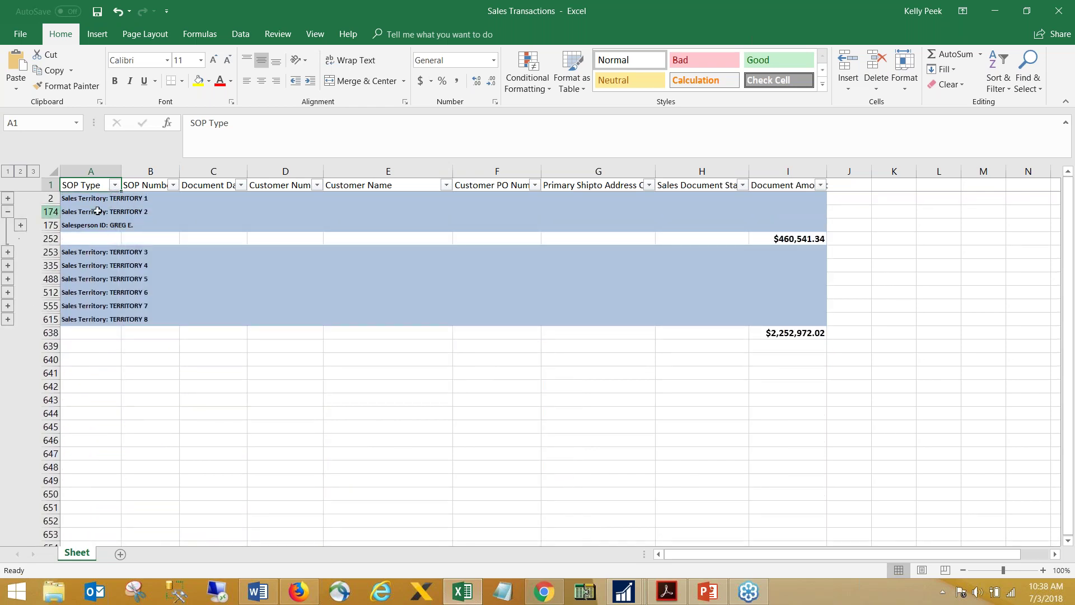
left_click(8, 211)
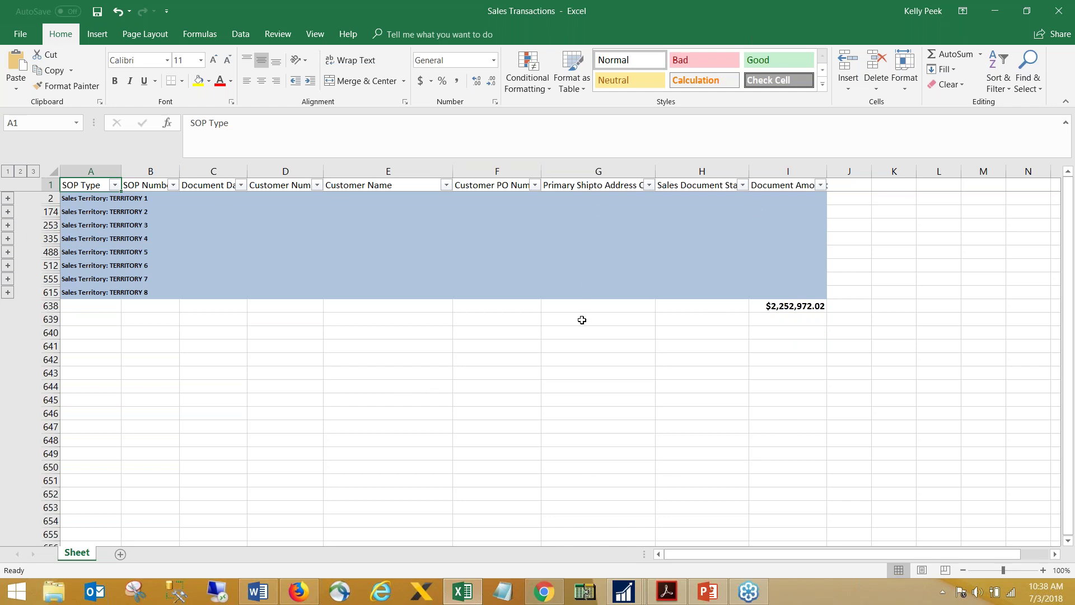
left_click(999, 12)
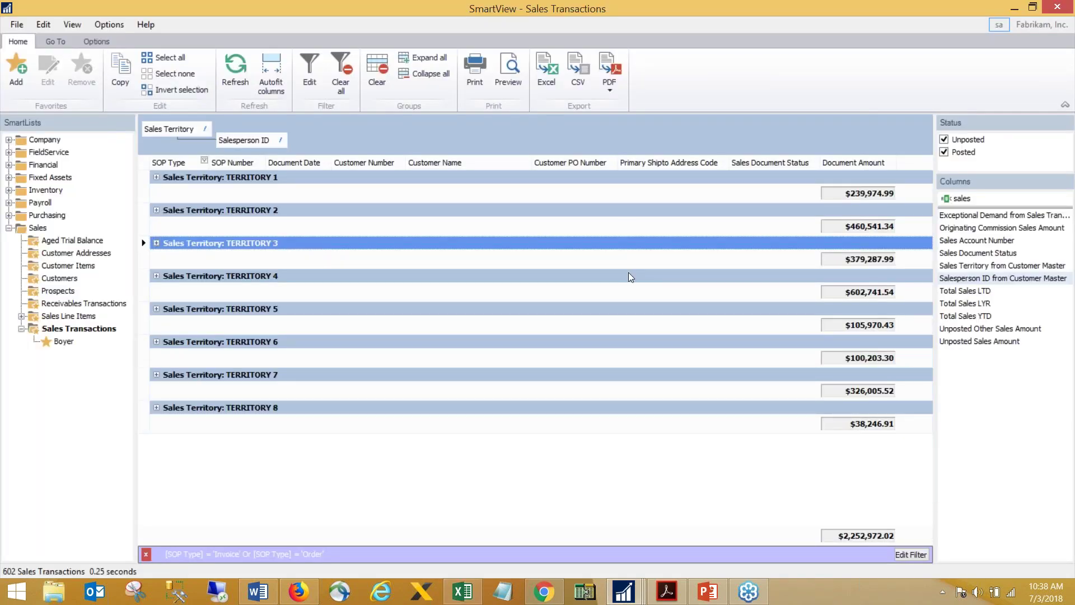
- Expand all groups of the sales transactions, show the find panel, and search the records for "aar"
left_click(425, 58)
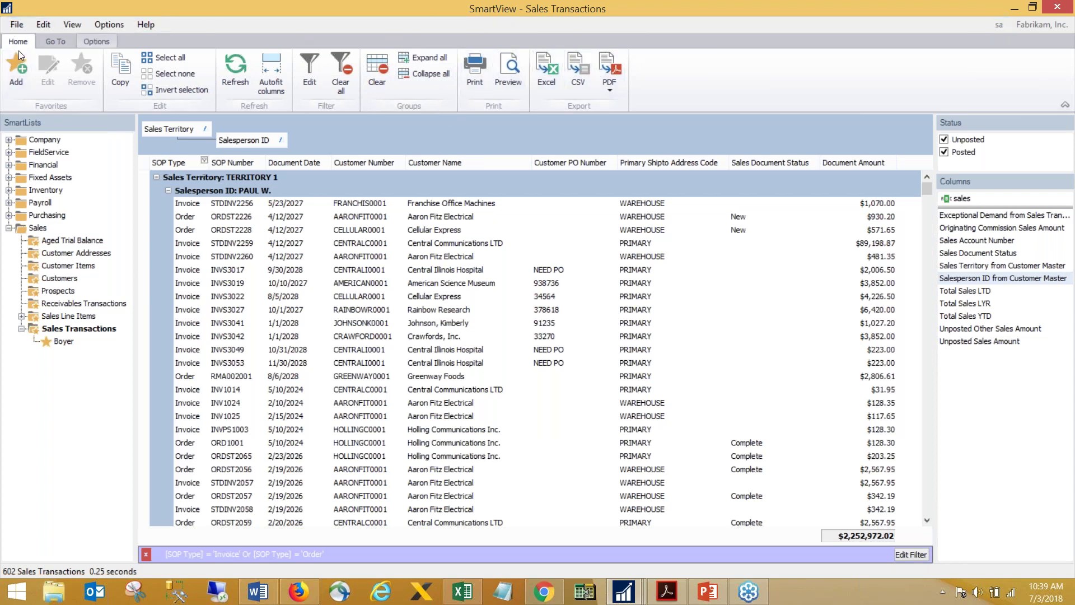
left_click(48, 39)
left_click(96, 41)
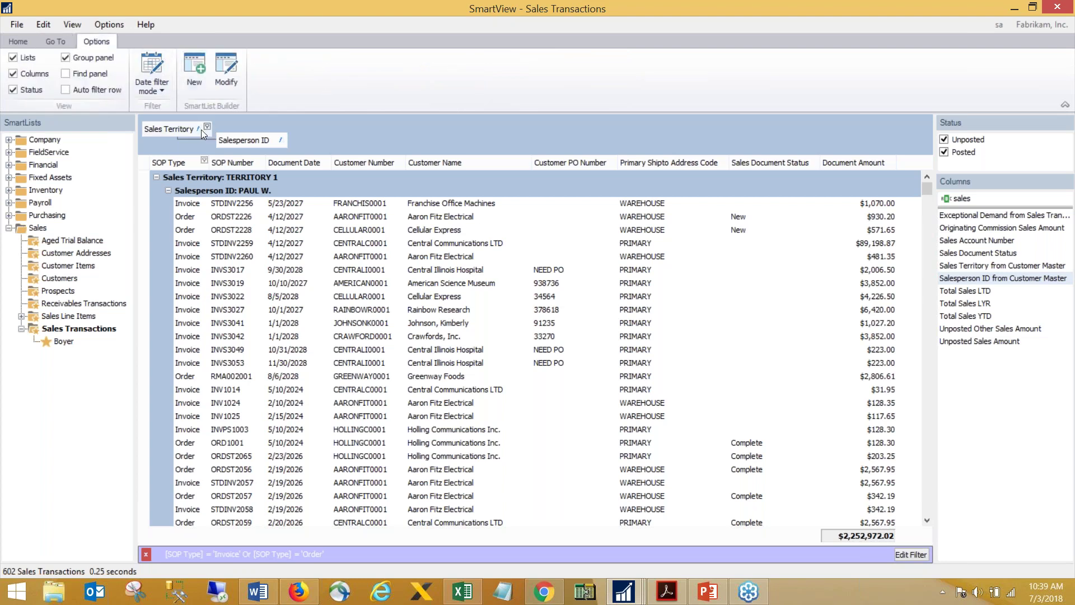
left_click(451, 350)
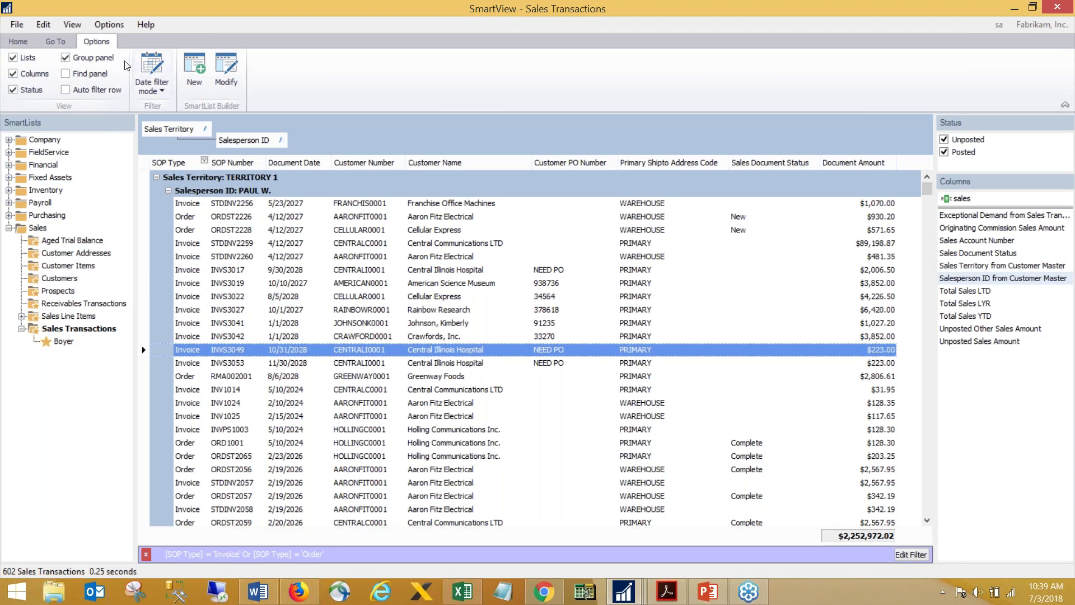
left_click(65, 75)
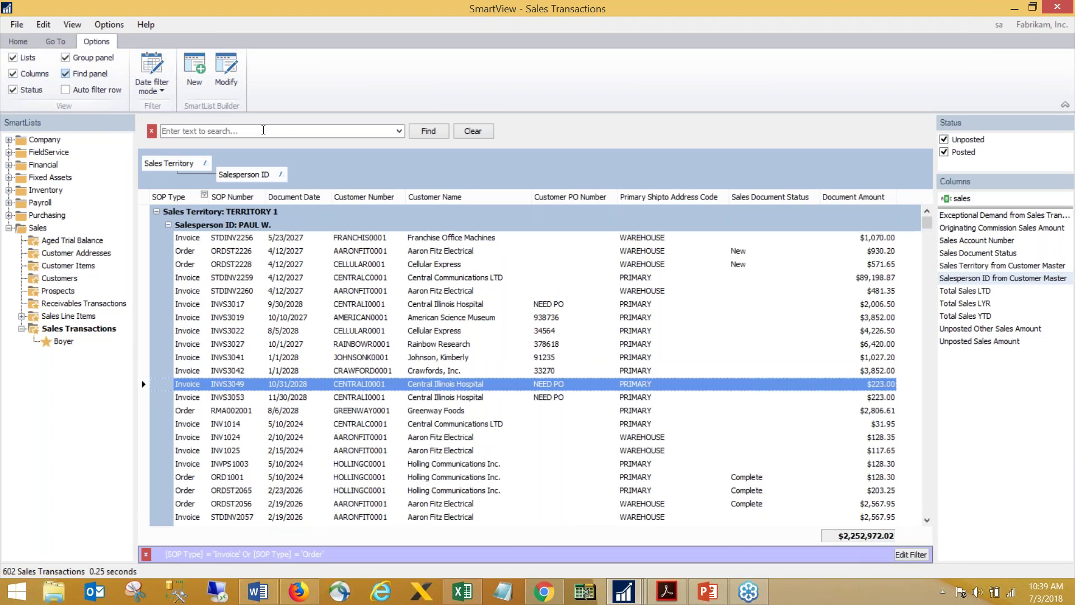
left_click(264, 129)
type("aar")
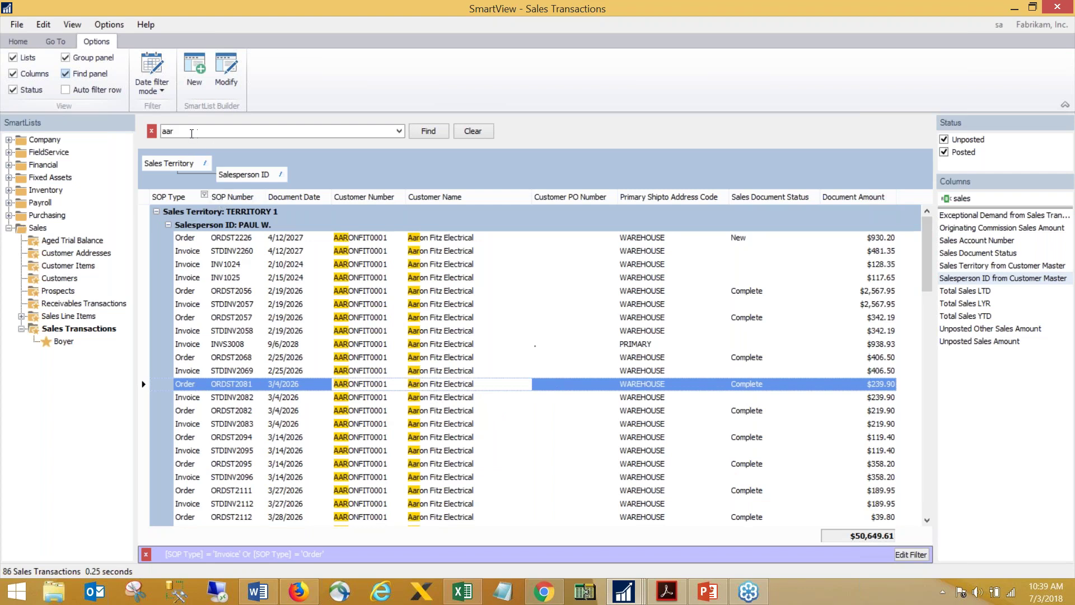
- Search the sales transactions for "25" instead
key("BackSpace")
key("BackSpace")
key("BackSpace")
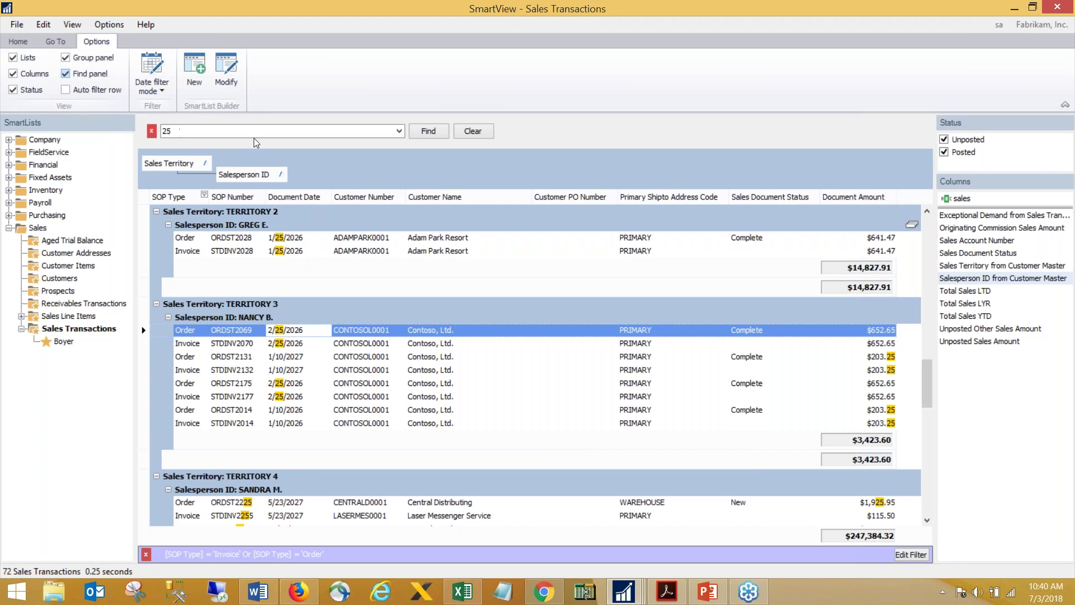
- Clear the search and remove both grouping levels, placing Sales Territory and Salesperson ID as columns after Customer Name
left_click(475, 132)
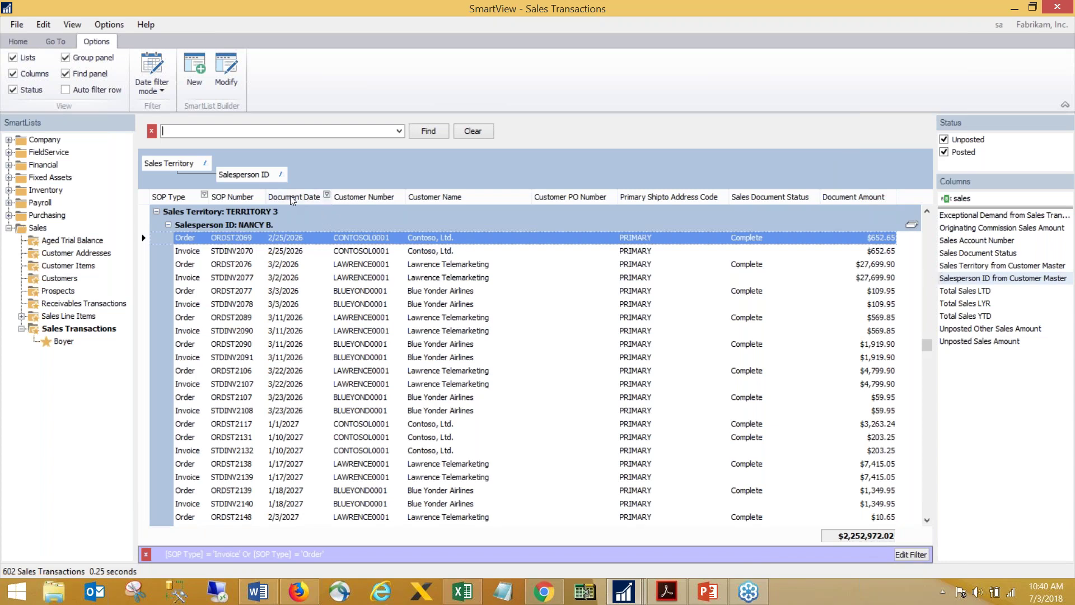
left_click_drag(267, 183, 535, 193)
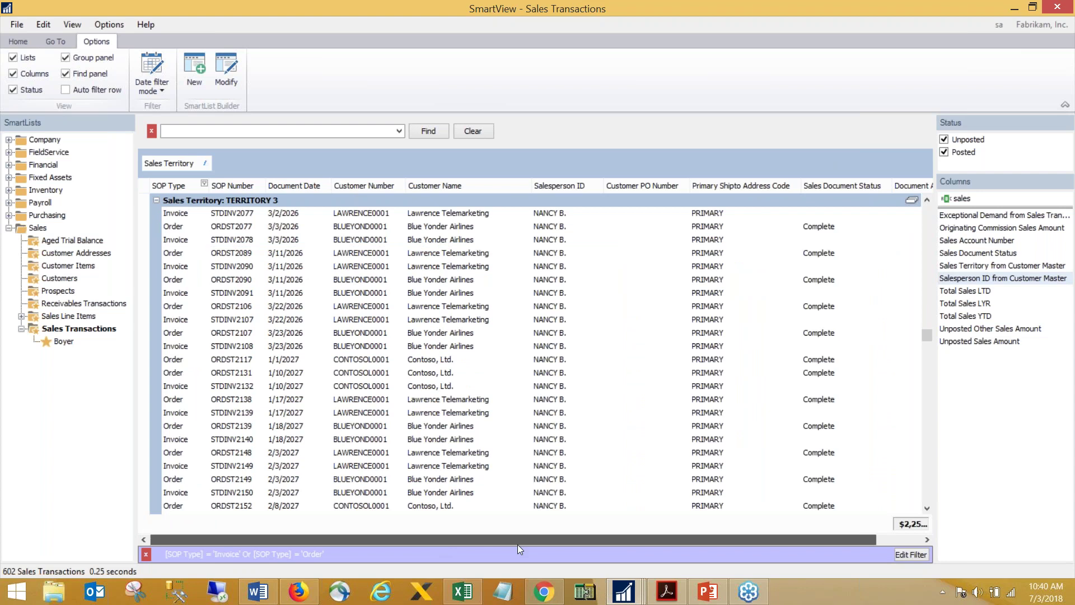
left_click_drag(198, 166, 486, 189)
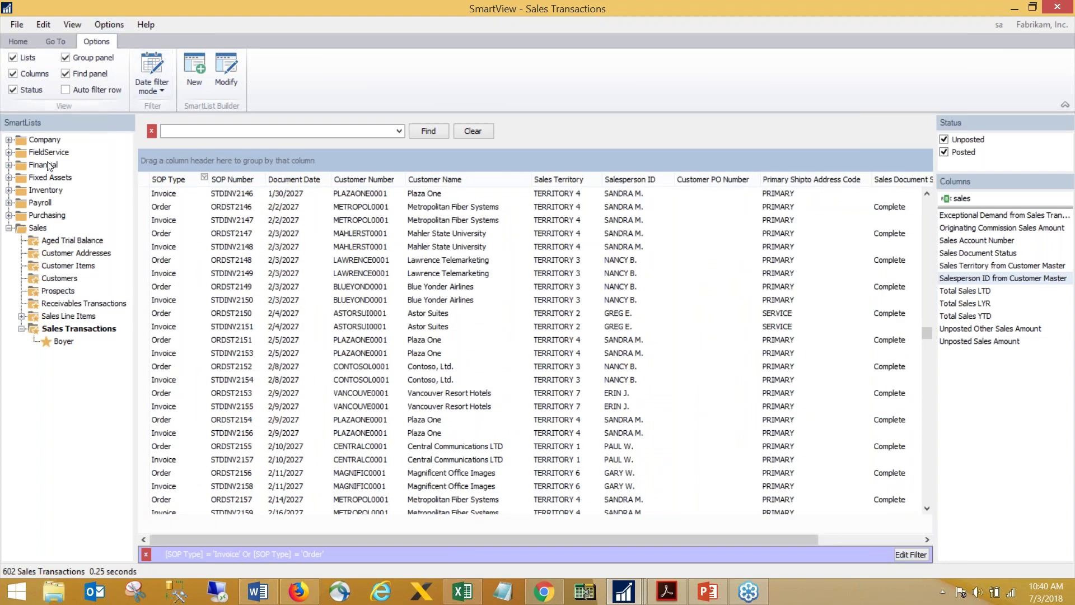
- Hide the Lists and Columns panes to enlarge the grid, and show both panes again
left_click(12, 58)
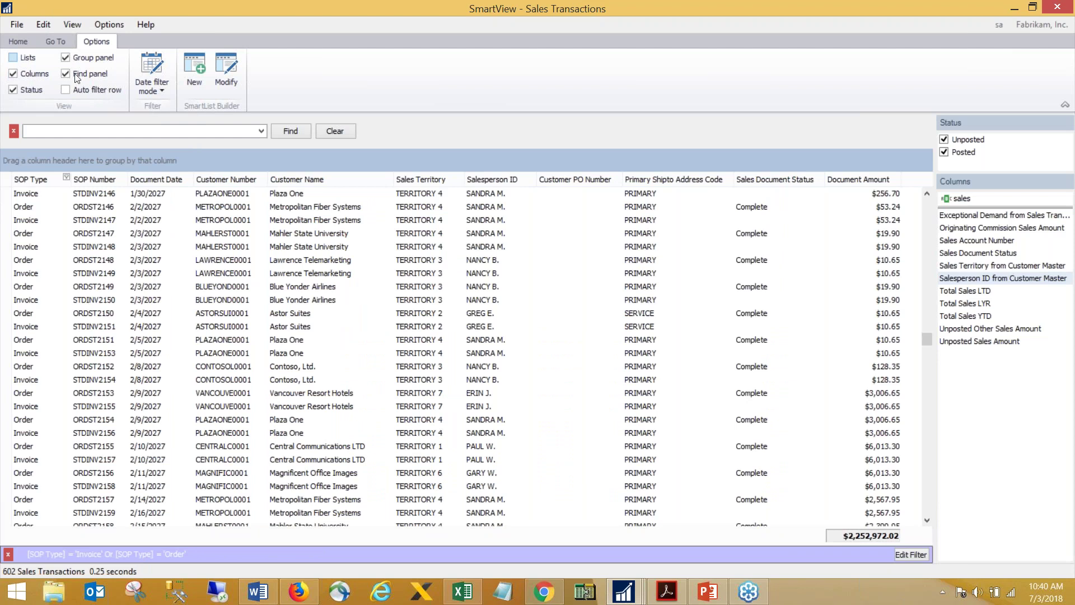
left_click(12, 73)
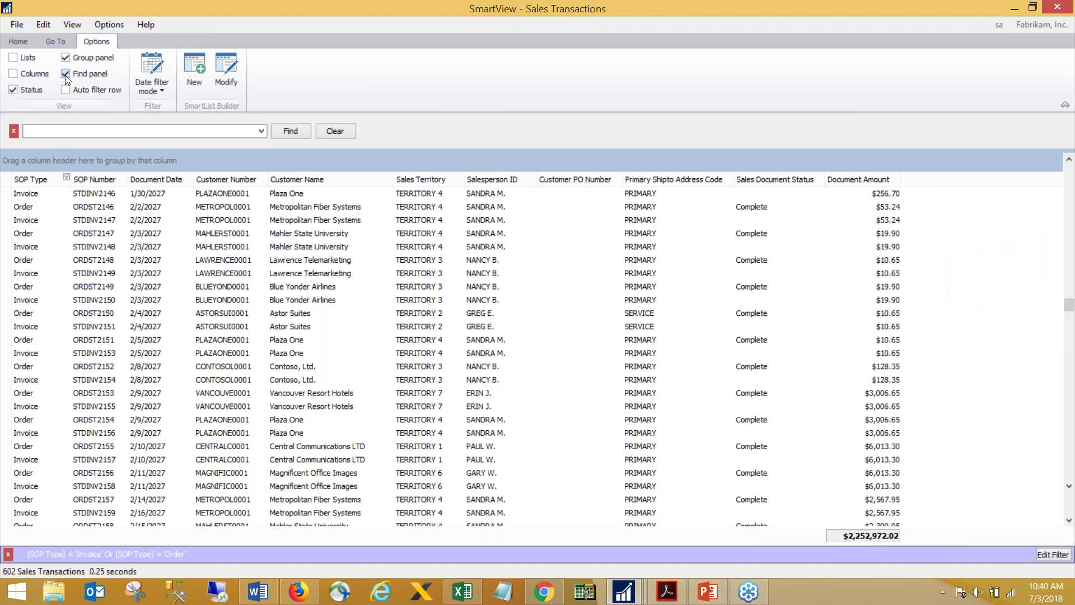
left_click(12, 74)
left_click(12, 58)
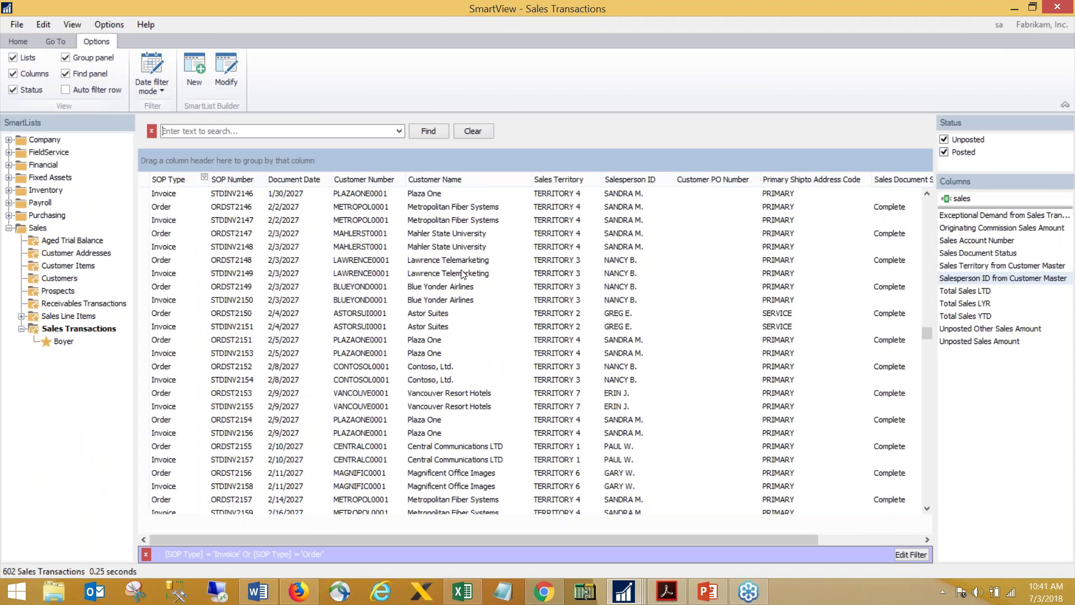
- Expand the Purchasing lists, open the Sales Transactions list for modification in SmartList Builder, close it unchanged, and return to SmartView
left_click(9, 215)
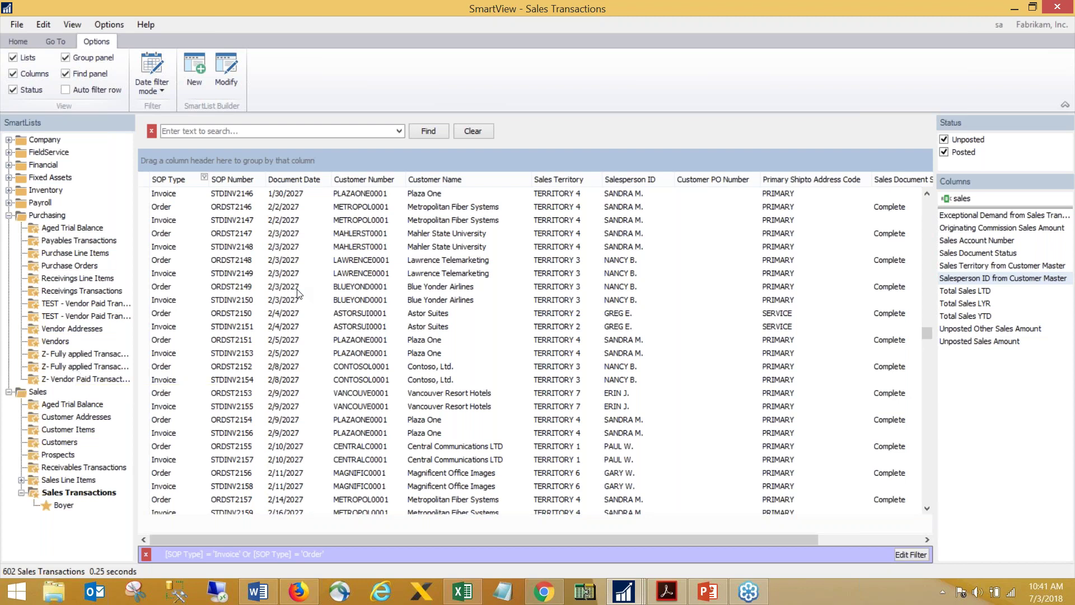
left_click(226, 73)
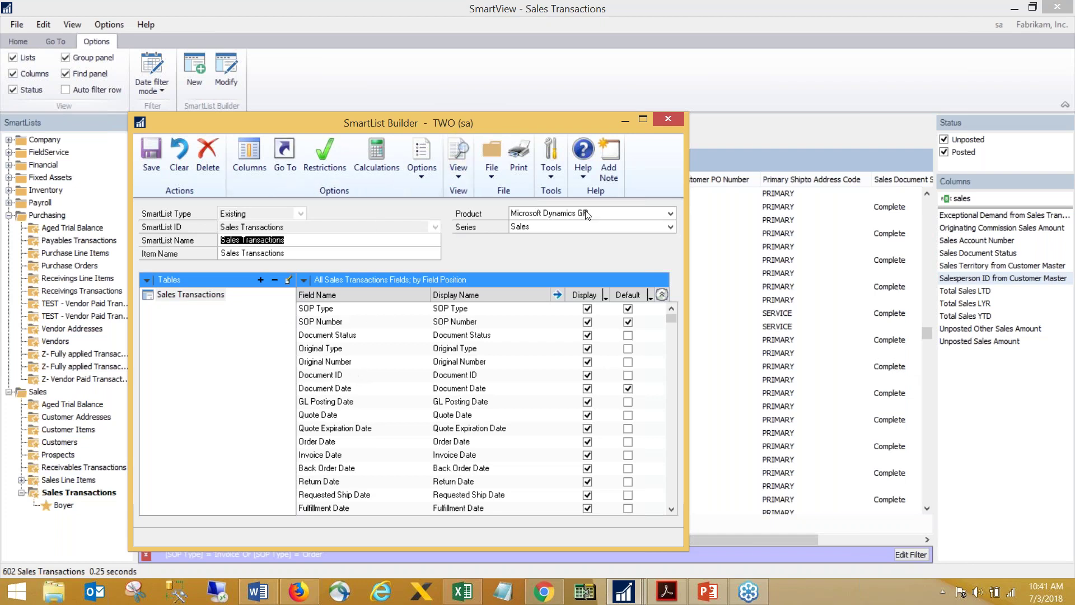
left_click(666, 119)
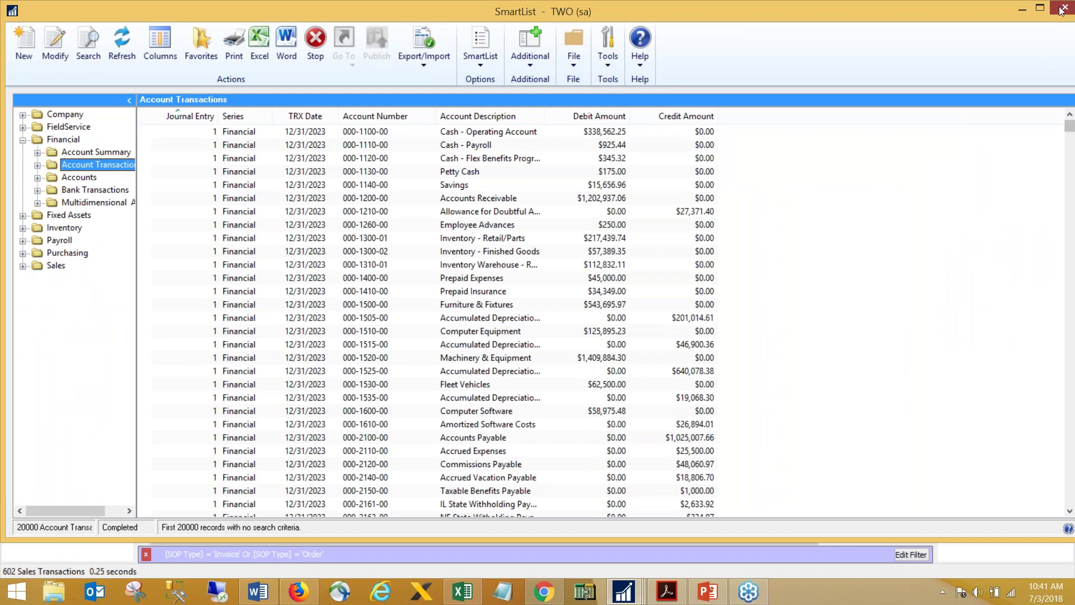
left_click(1062, 8)
mouse_move(634, 595)
left_click(694, 512)
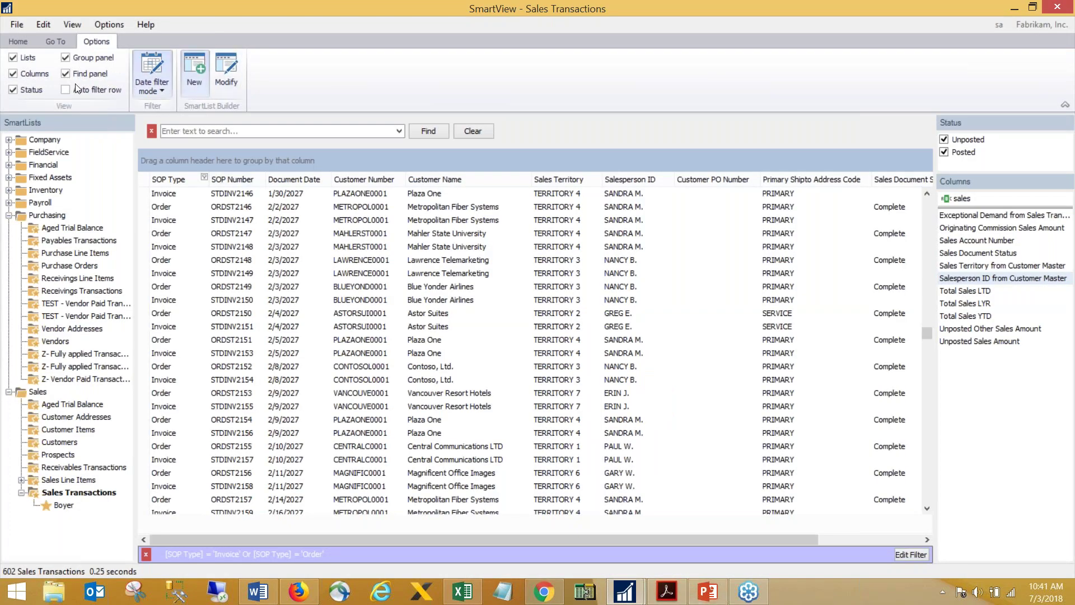
- Open the transaction inquiry for the Lawrence Telemarketing invoice dated 2/3/2027, close it, and return to SmartView
left_click(57, 43)
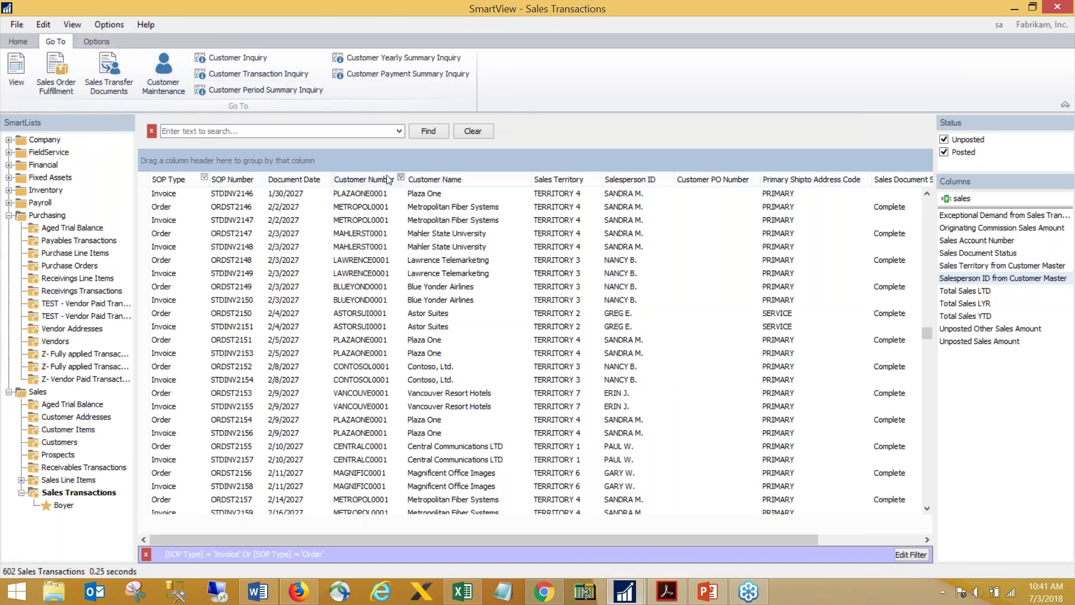
left_click(369, 273)
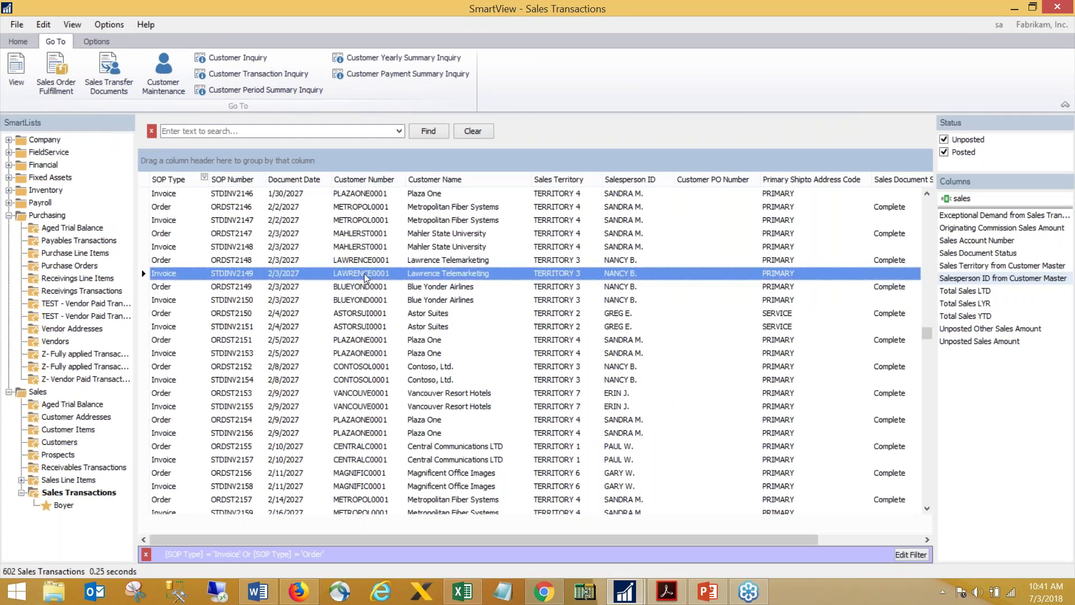
double_click(365, 274)
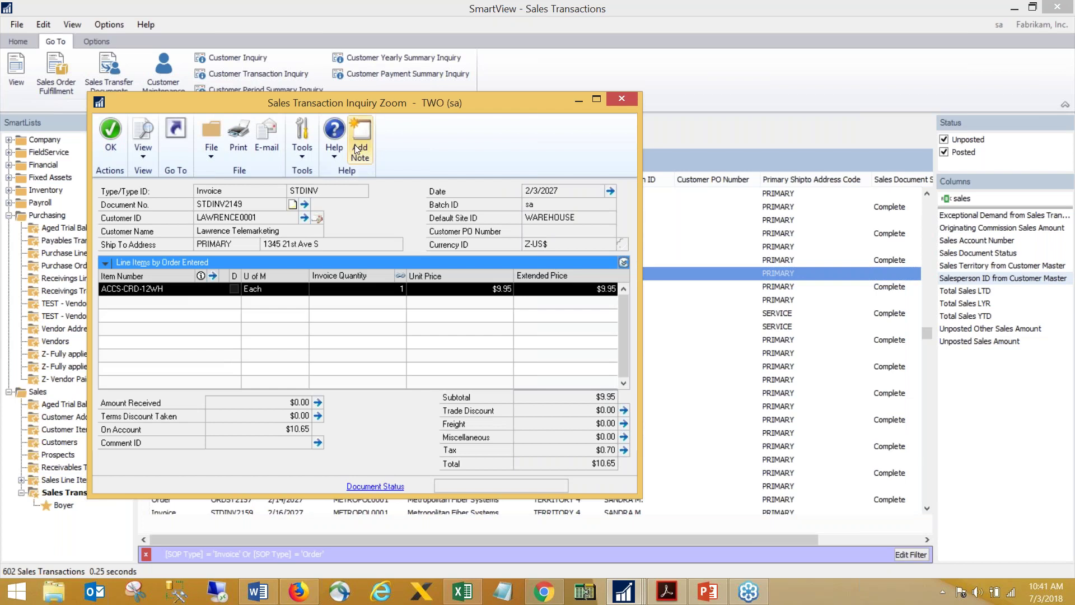
key("alt+Tab")
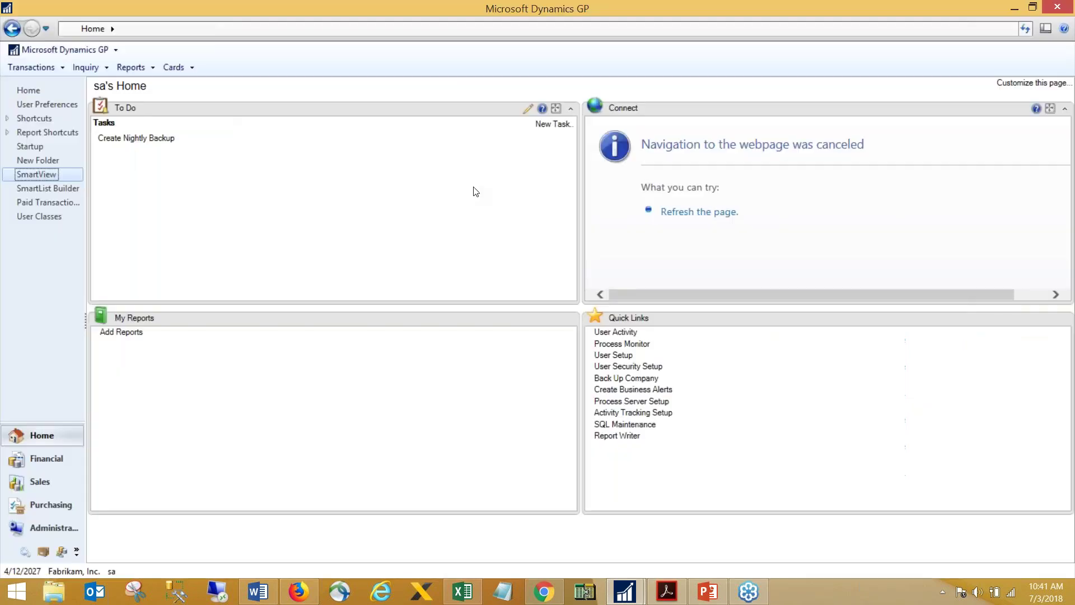
mouse_move(624, 591)
left_click(684, 556)
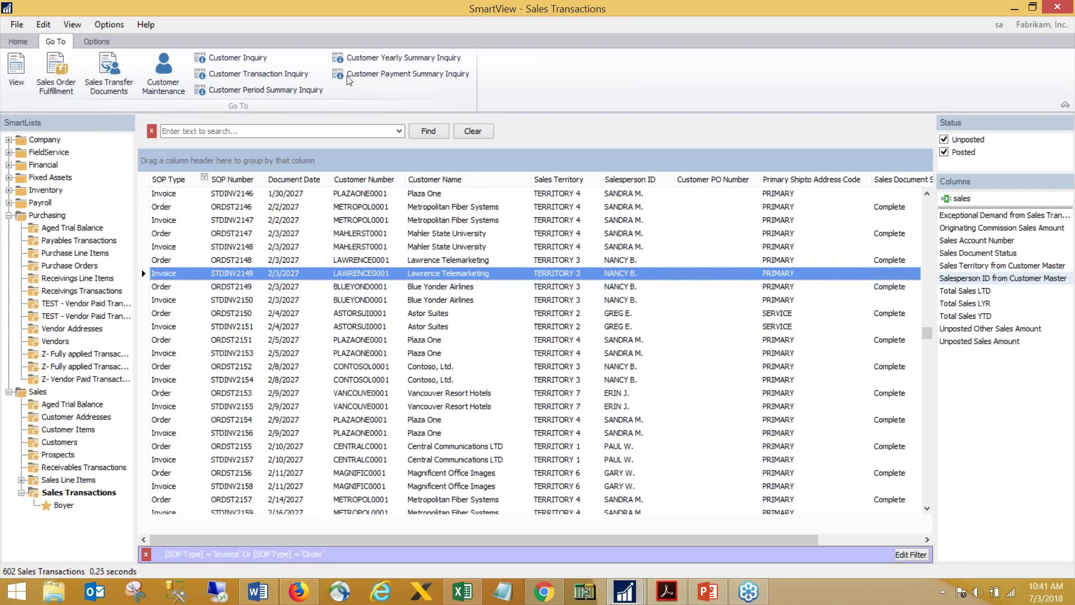
- View the Customer Inquiry and the Customer Period Summary Inquiry for the Lawrence Telemarketing transaction, and close the summary window
left_click(241, 59)
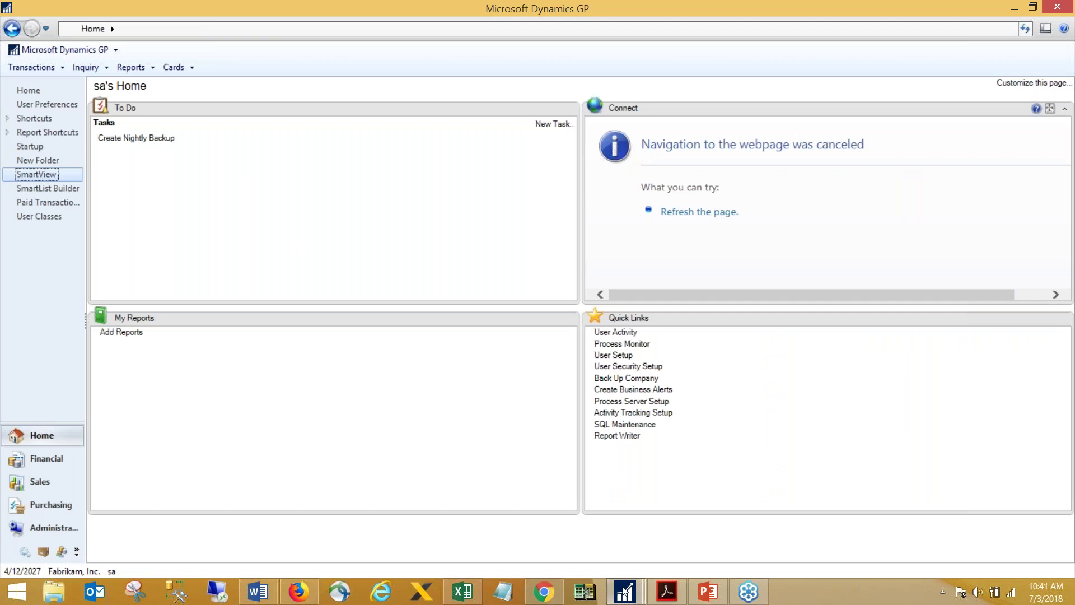
mouse_move(624, 591)
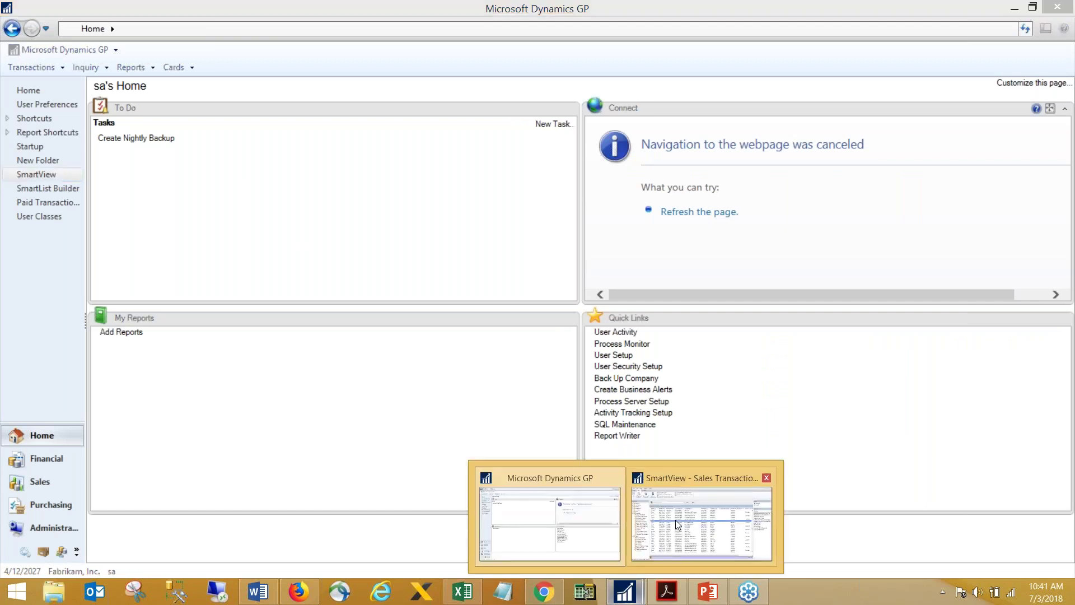
left_click(675, 520)
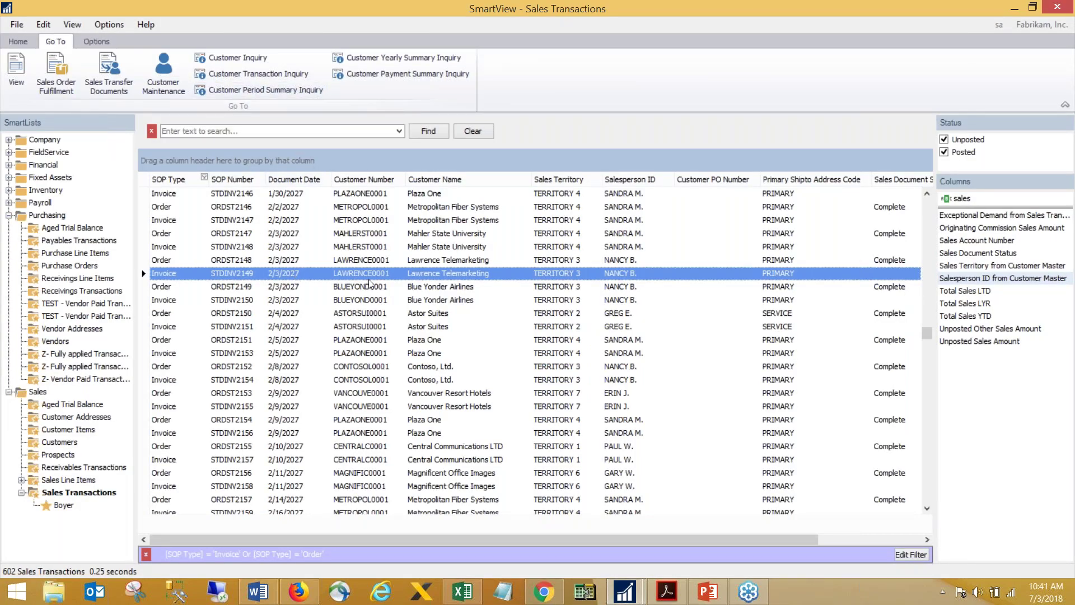
left_click(280, 89)
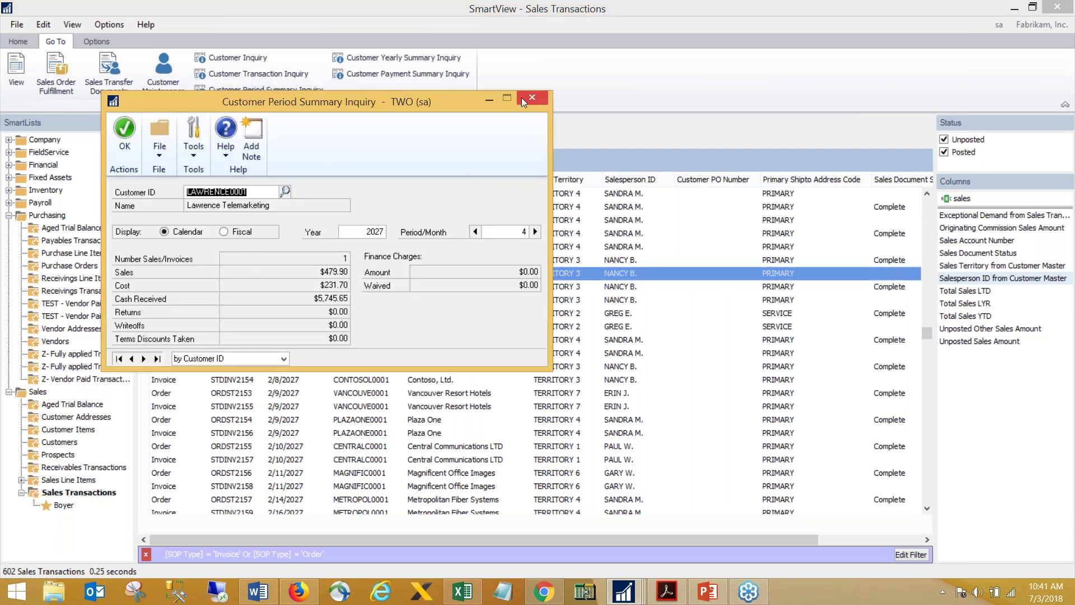
left_click(526, 99)
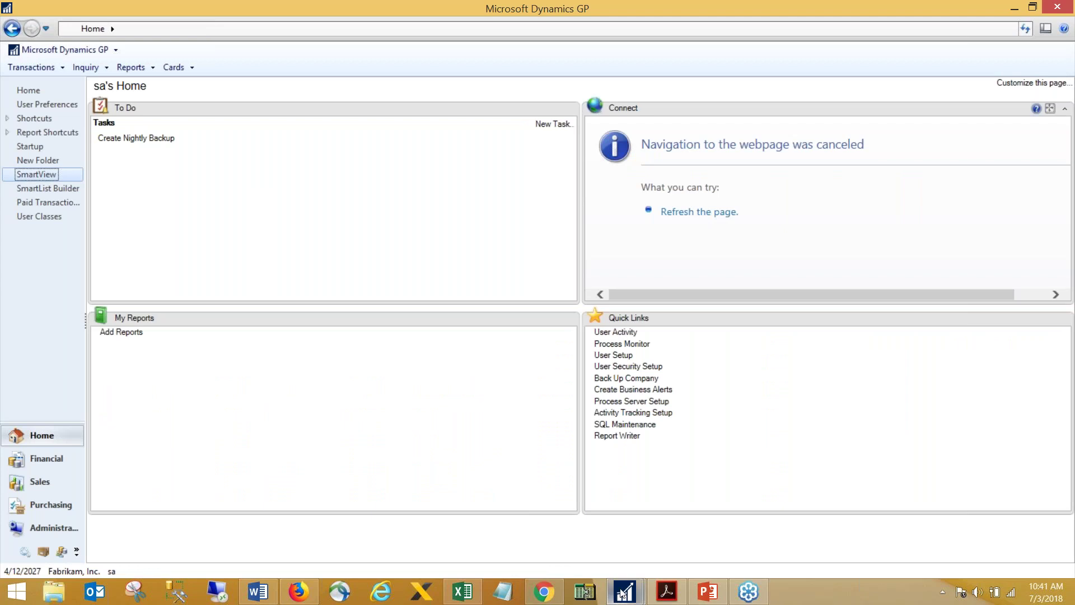
- Return to SmartView, view the Customer Maintenance record for the selected Lawrence Telemarketing transaction, close it, and return to SmartView
mouse_move(623, 591)
left_click(672, 536)
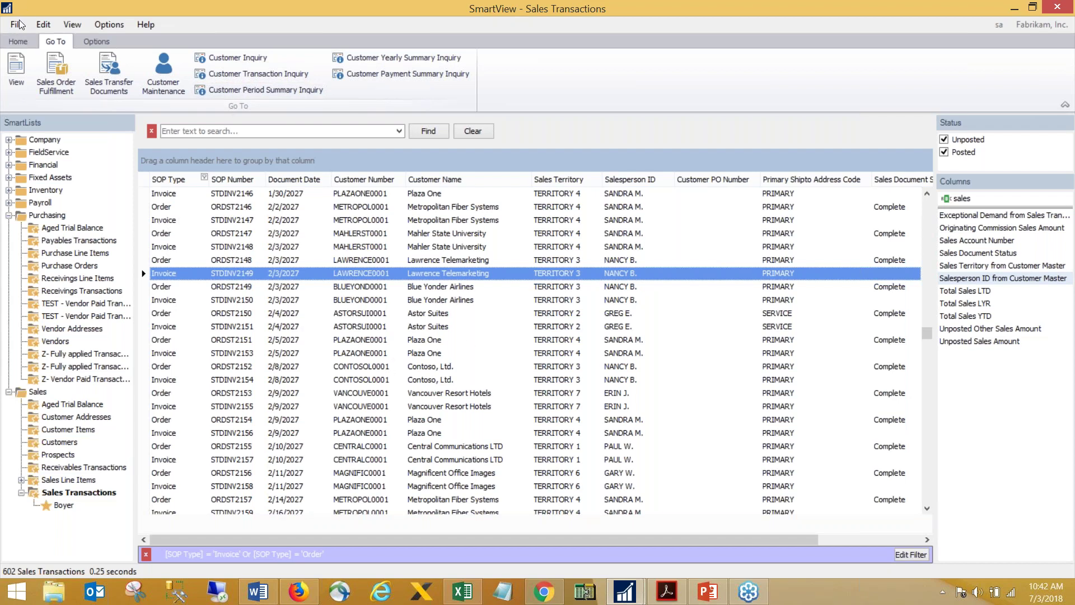
left_click(17, 42)
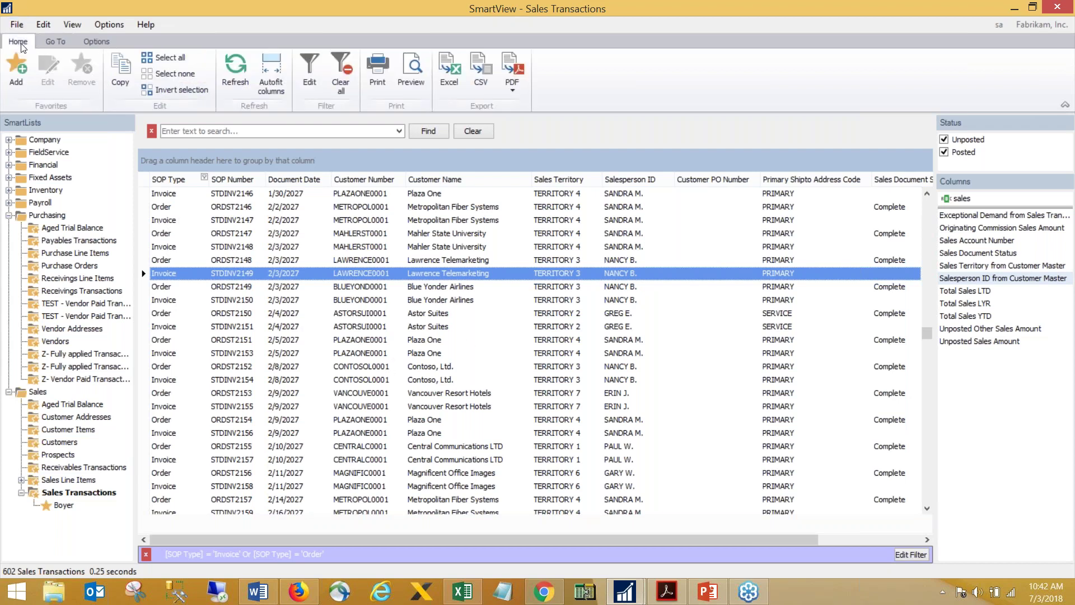
left_click(52, 41)
left_click(162, 70)
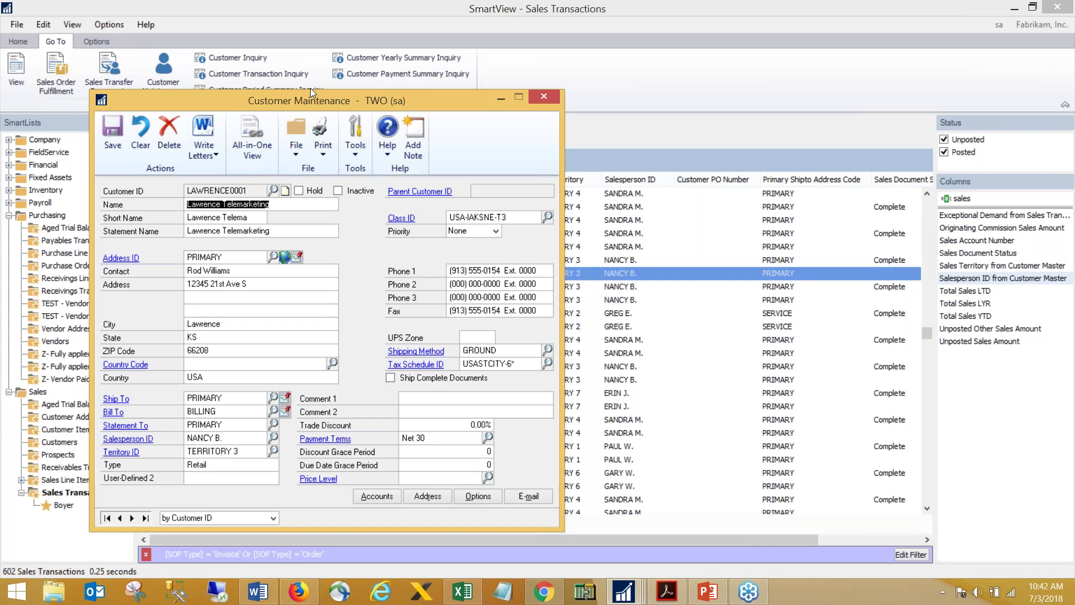
left_click(546, 99)
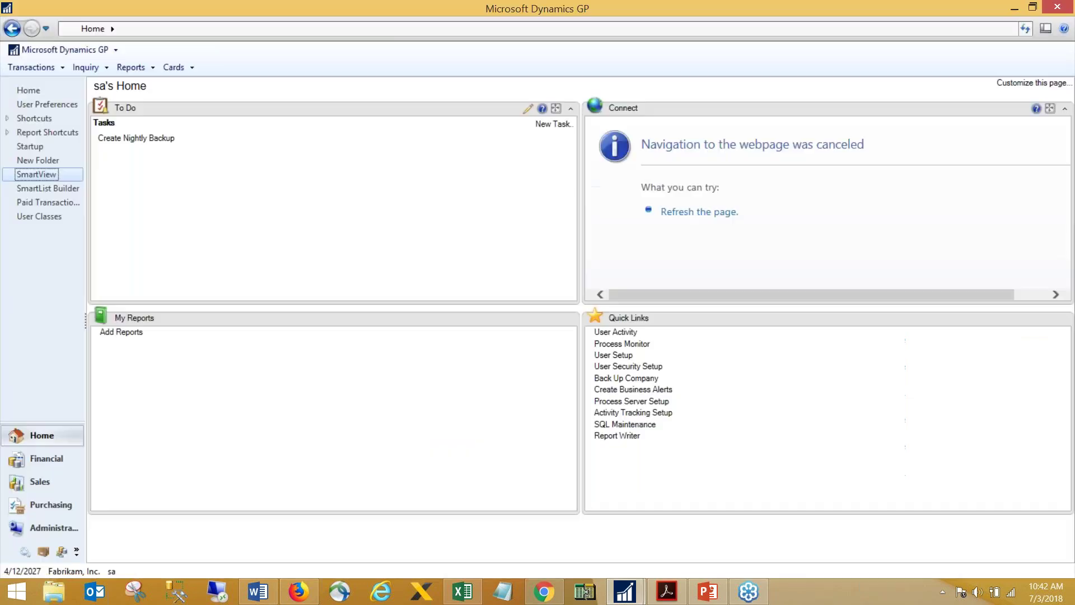
mouse_move(624, 591)
left_click(661, 548)
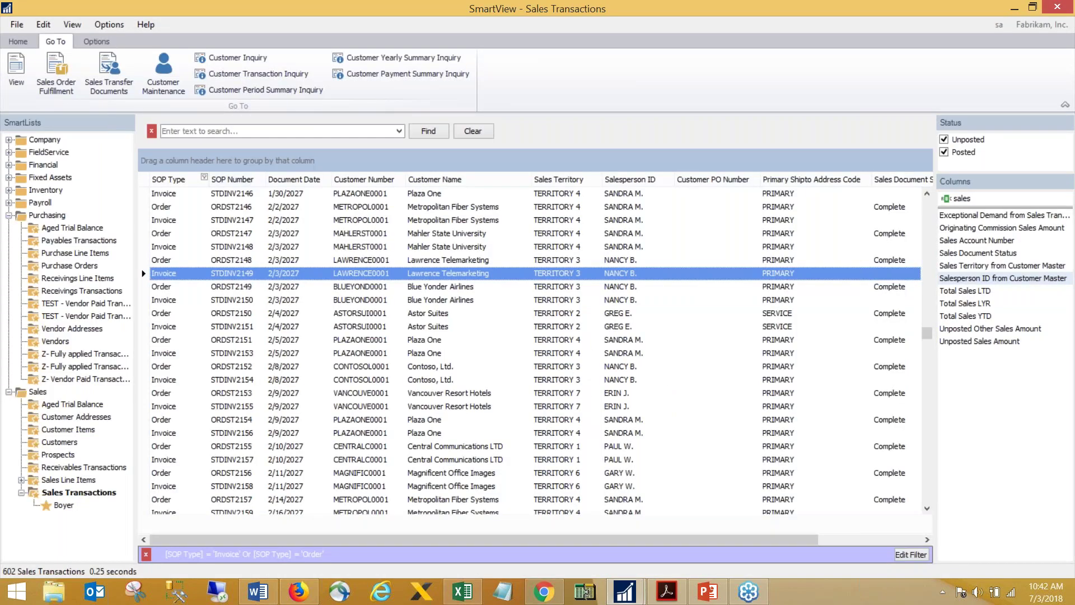
- View the PDF export orientation choices, then examine the exported Sales Transactions.pdf in Adobe Acrobat Reader and minimize it
left_click(19, 42)
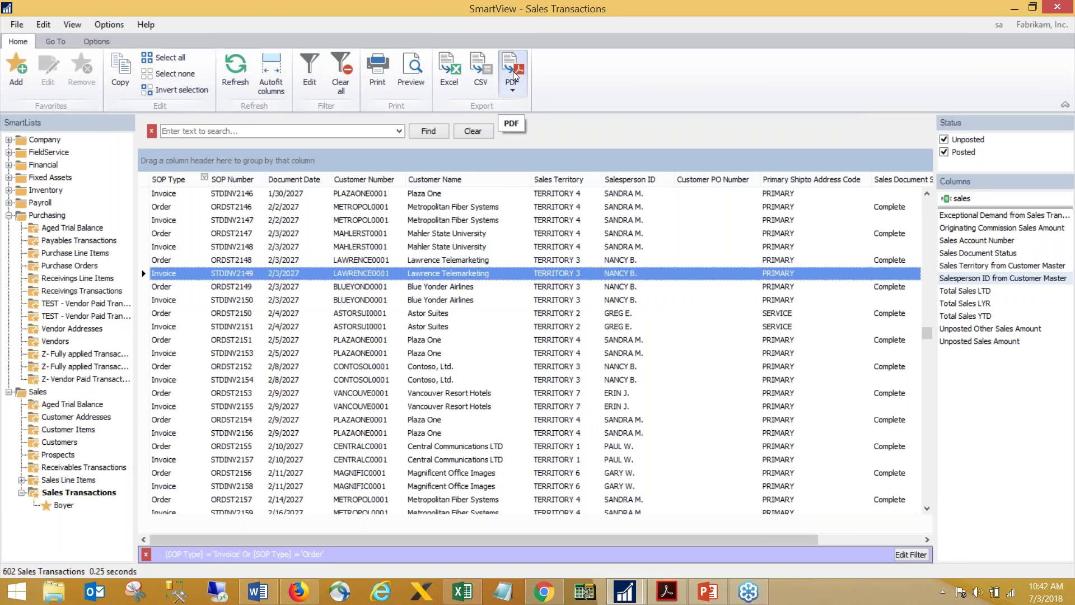
left_click(509, 90)
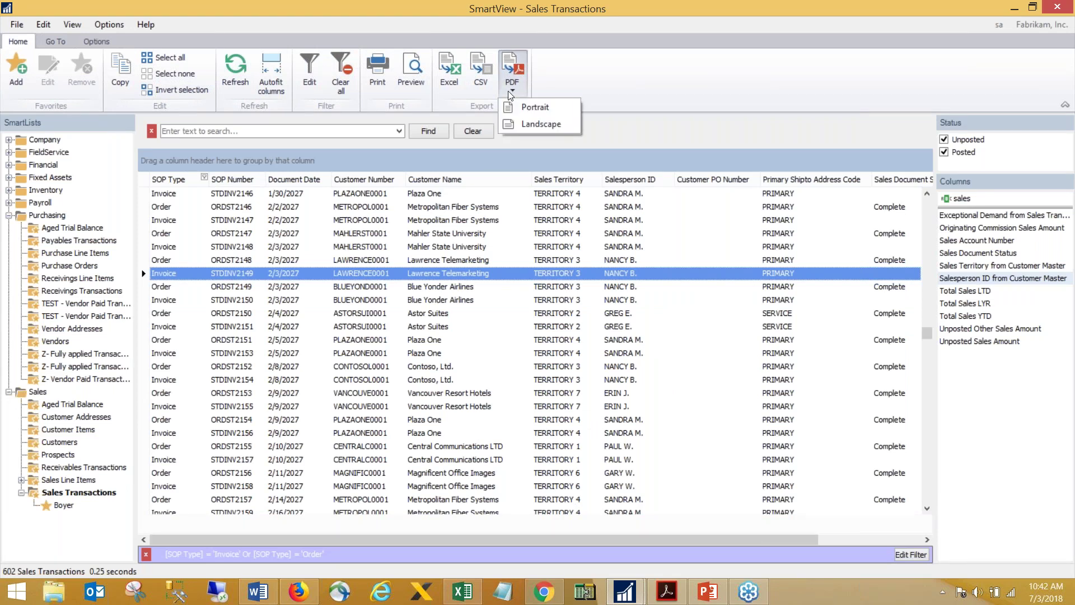
left_click(675, 592)
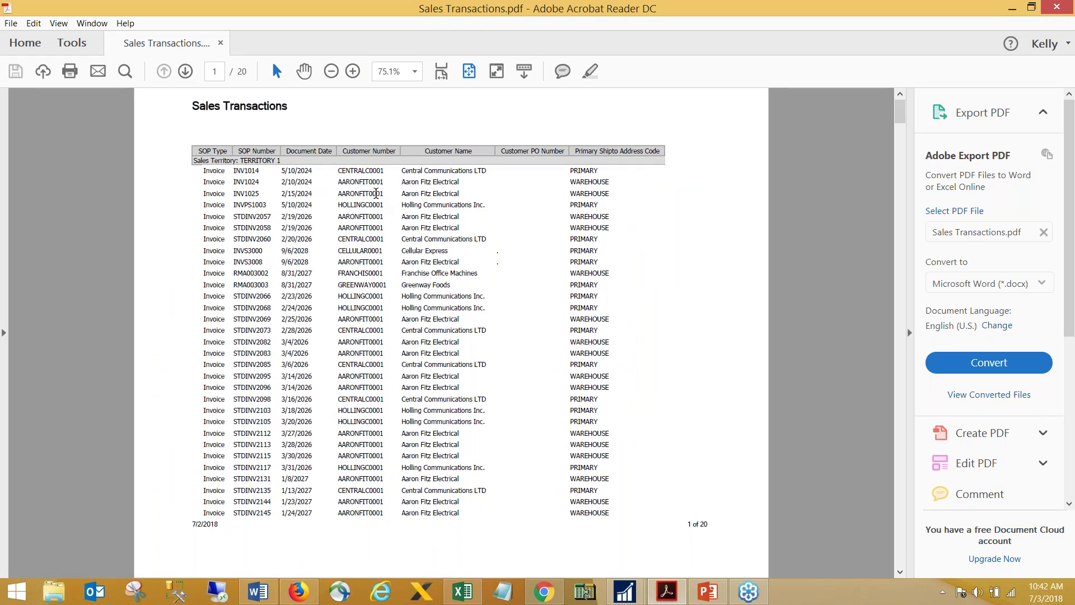
left_click(1013, 10)
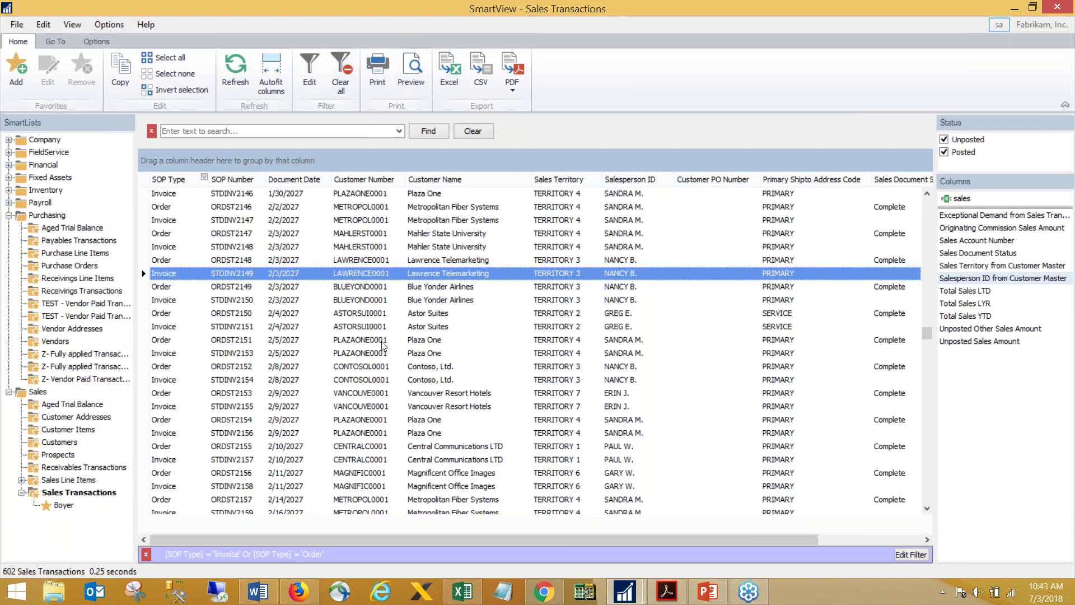
- Add two blank SOP Type conditions to the Sales Transactions filter, delete both, and cancel the filter edit
left_click(308, 70)
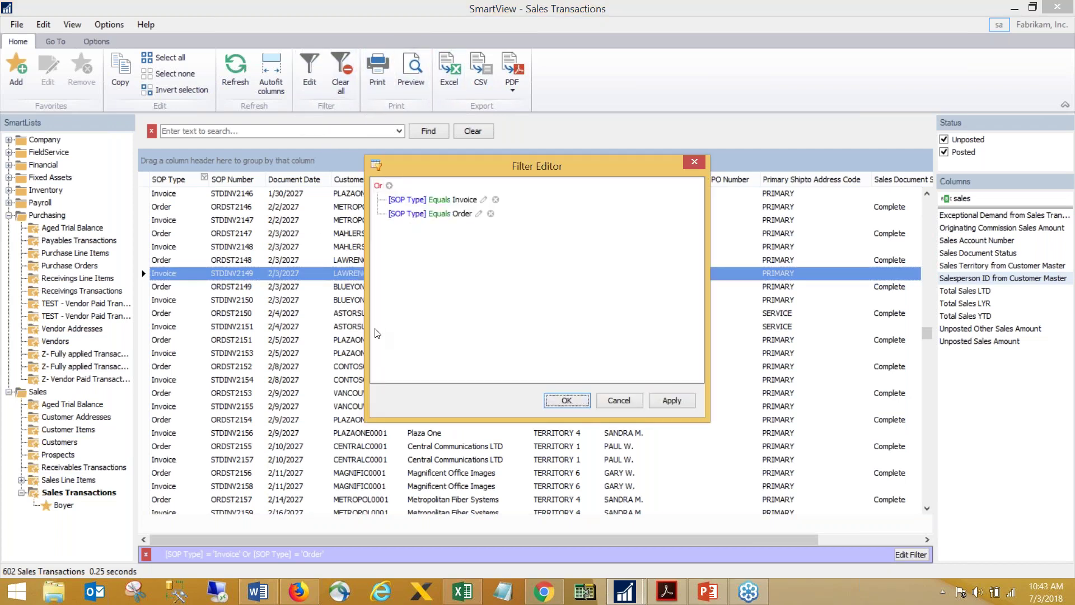
left_click(389, 185)
left_click(389, 186)
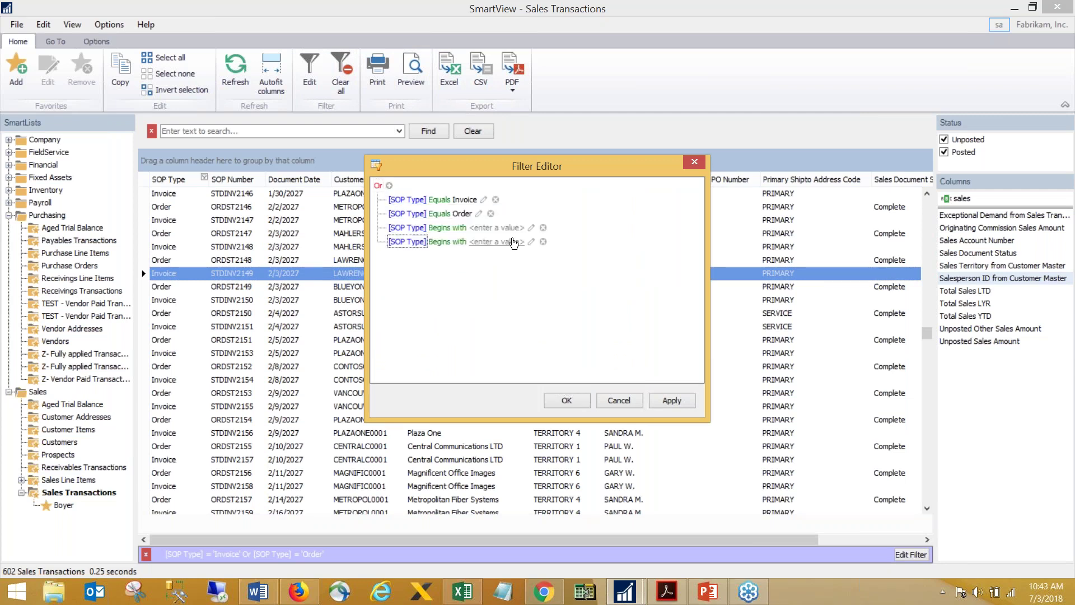
left_click(542, 241)
left_click(542, 227)
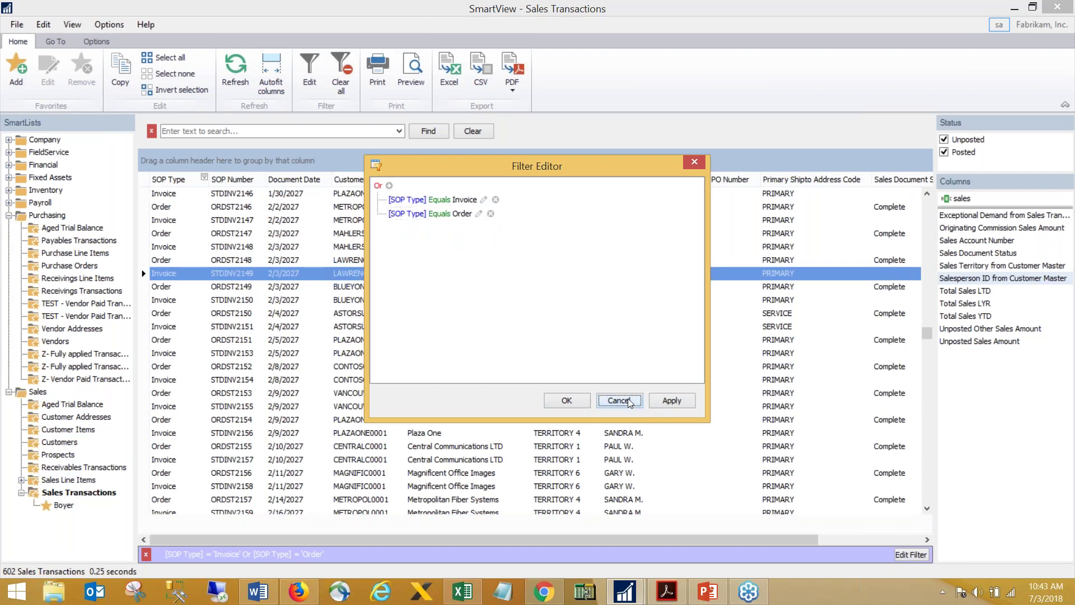
left_click(619, 399)
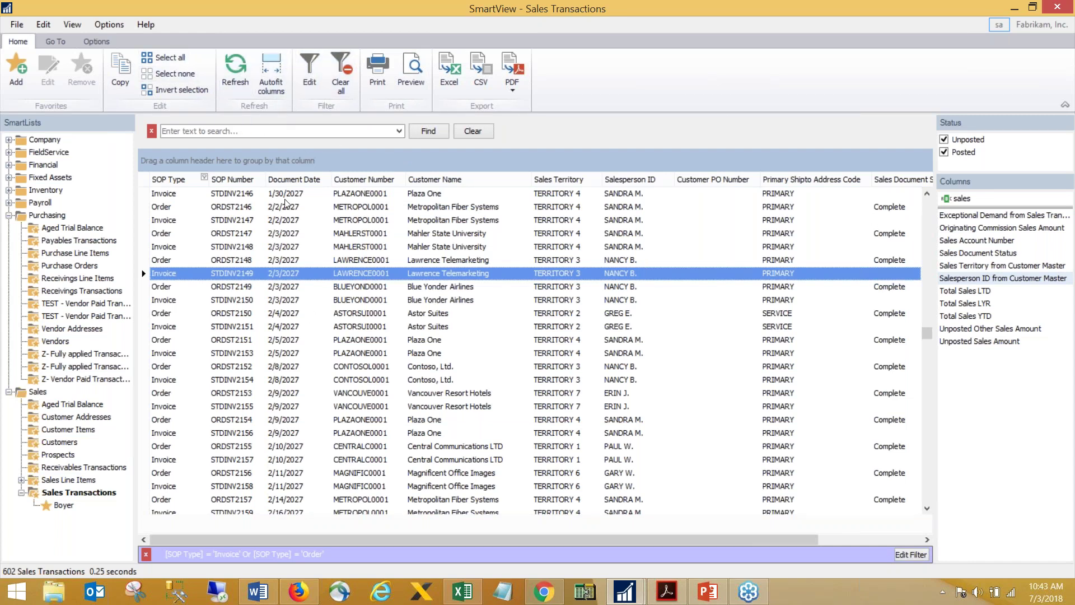
- Refresh the Sales Transactions list
left_click(231, 74)
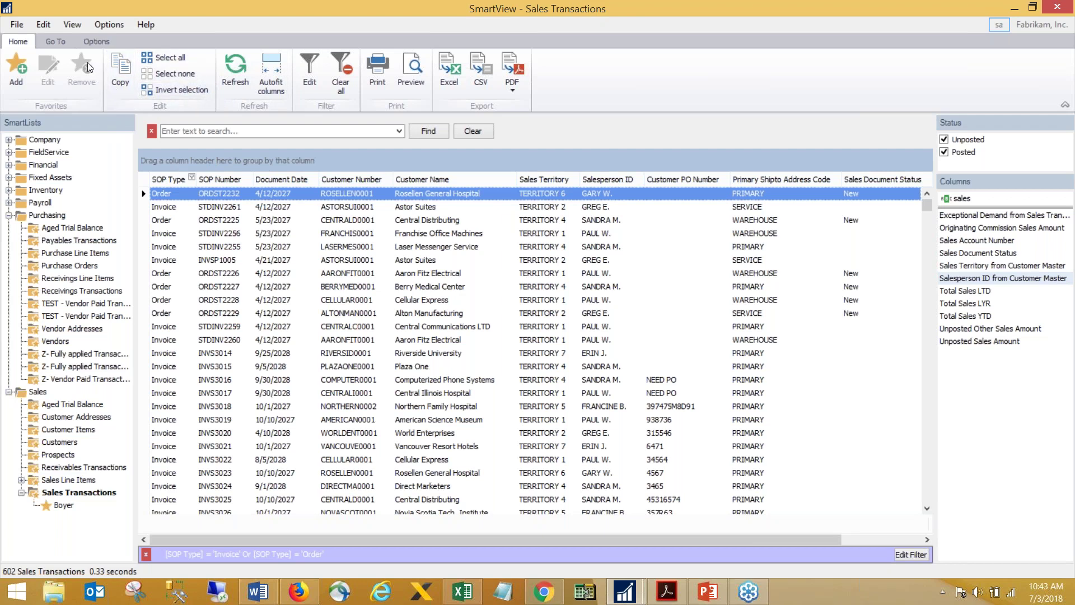
- Save the Sales Transactions list as a favorite named Boyer 3, reviewing its user, role and company access options without changing them
left_click(18, 69)
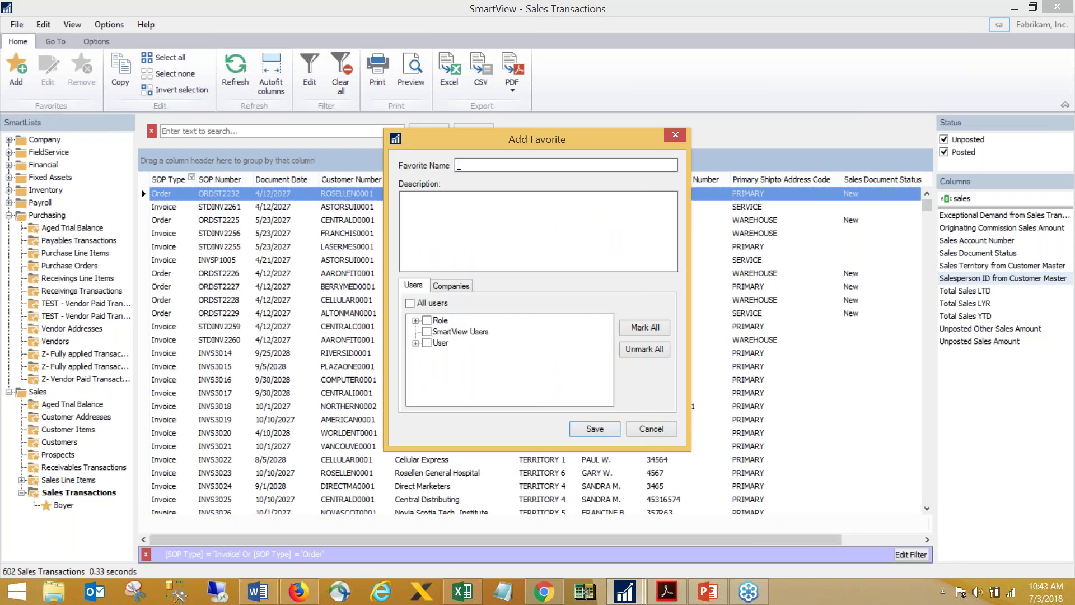
type("Boyer 3")
left_click(416, 342)
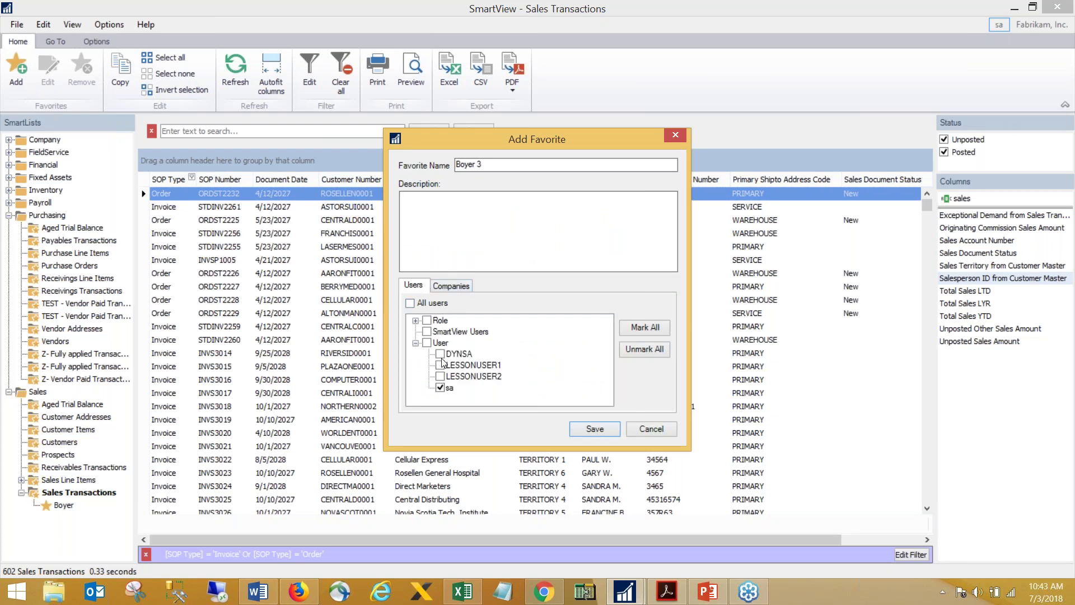
left_click(416, 343)
left_click(416, 320)
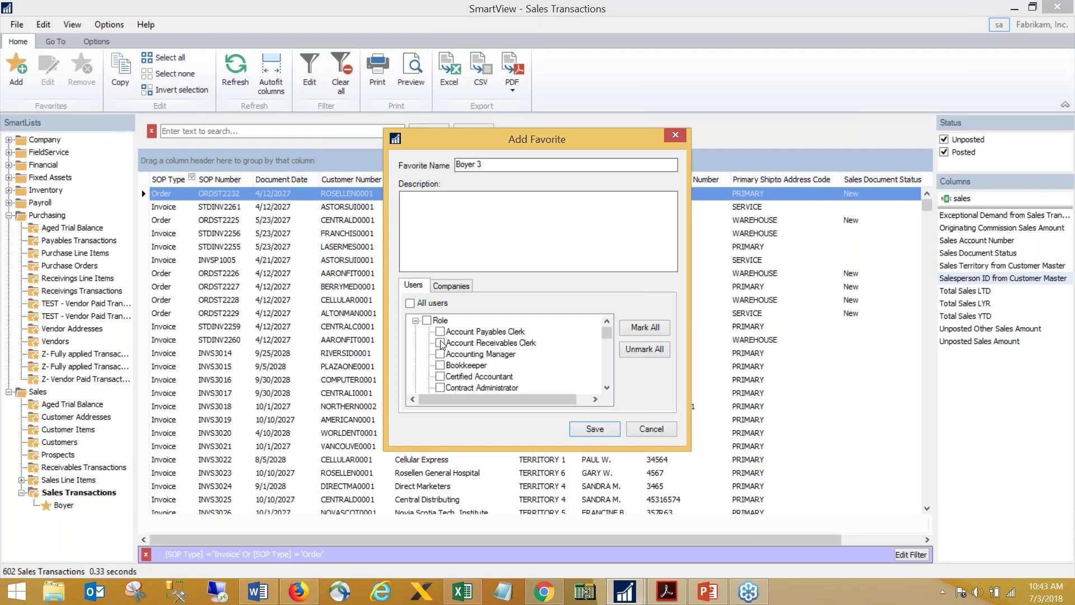
left_click(416, 320)
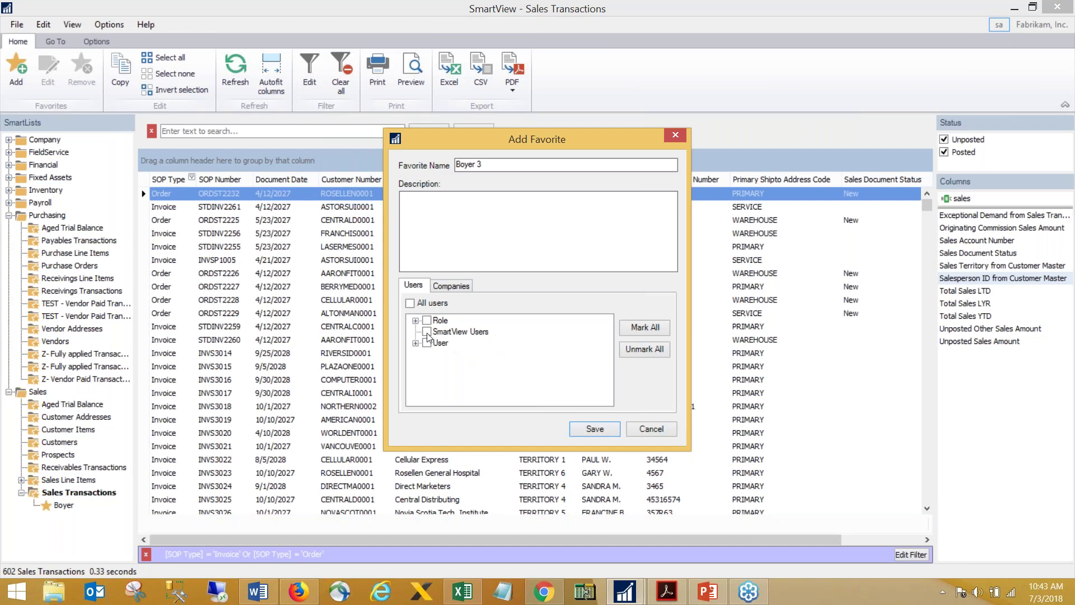
left_click(452, 286)
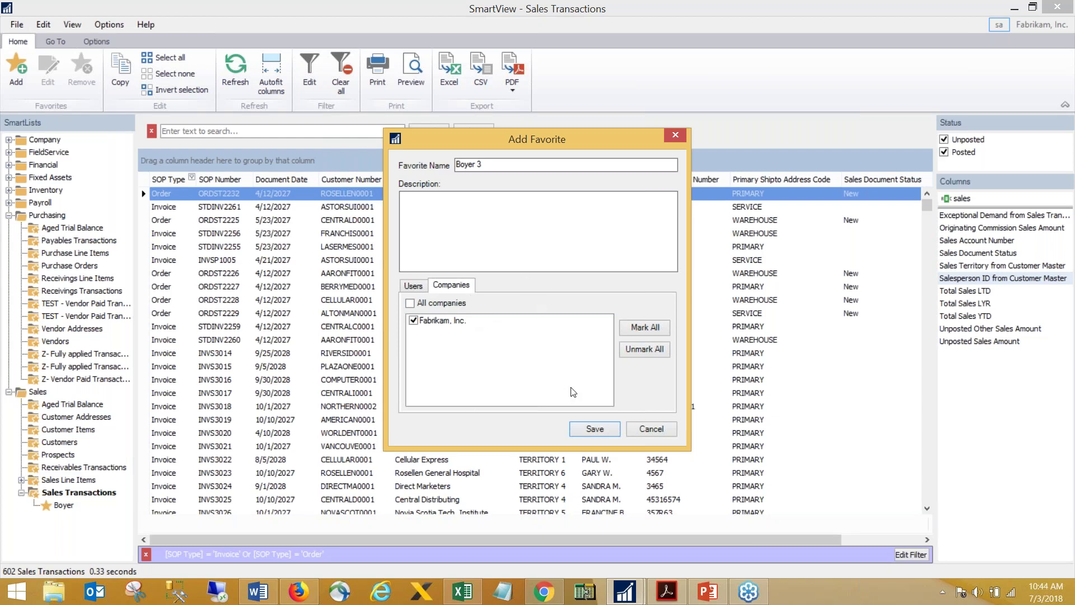
left_click(412, 287)
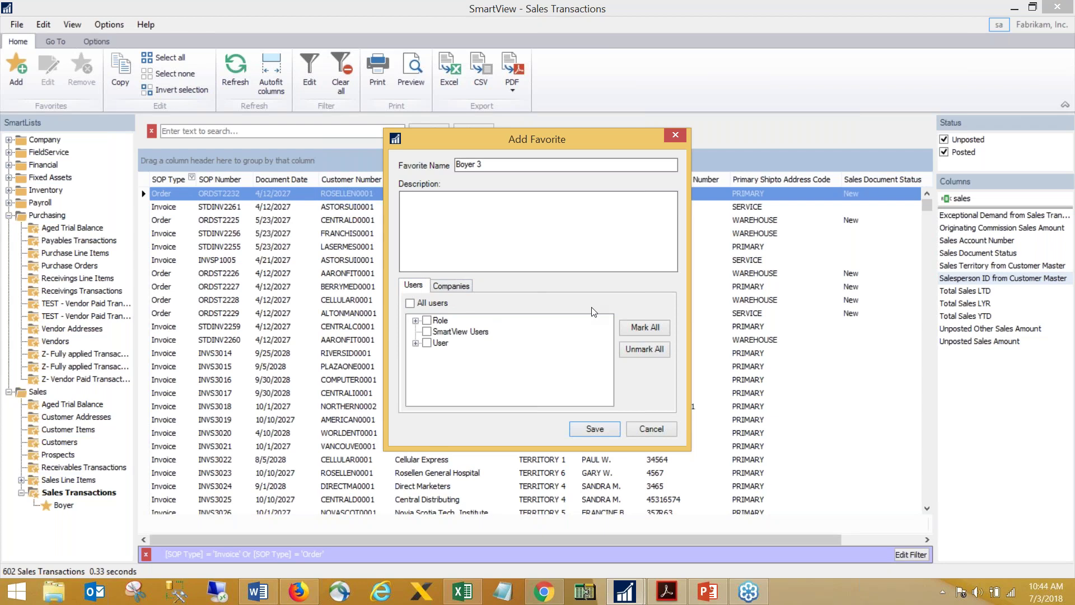
left_click(595, 429)
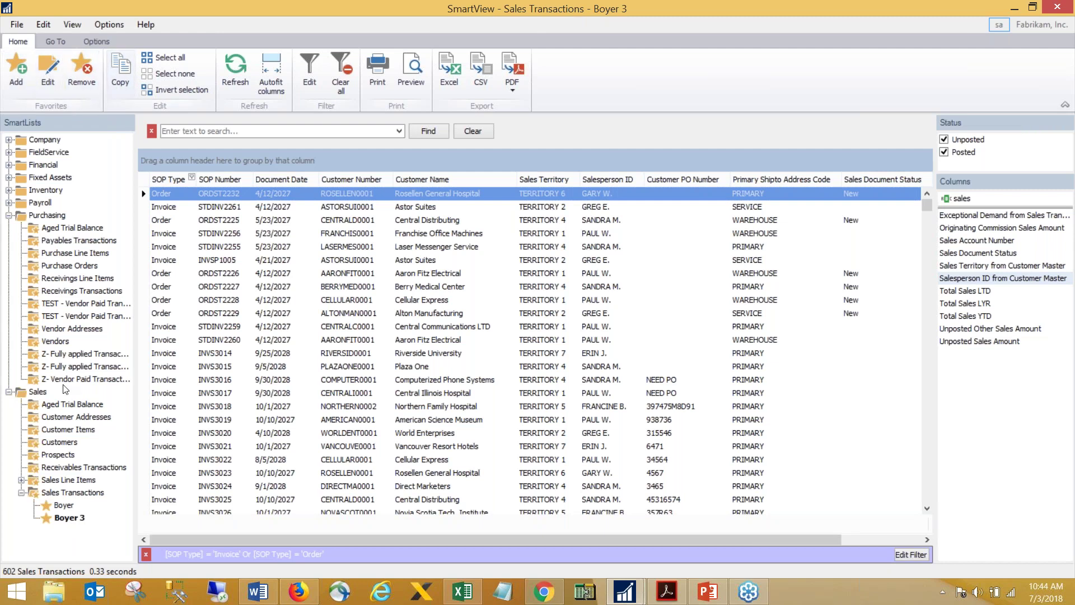
- Open the Boyer 3 favorite for editing, cancel without changes, and delete the favorite
left_click(52, 65)
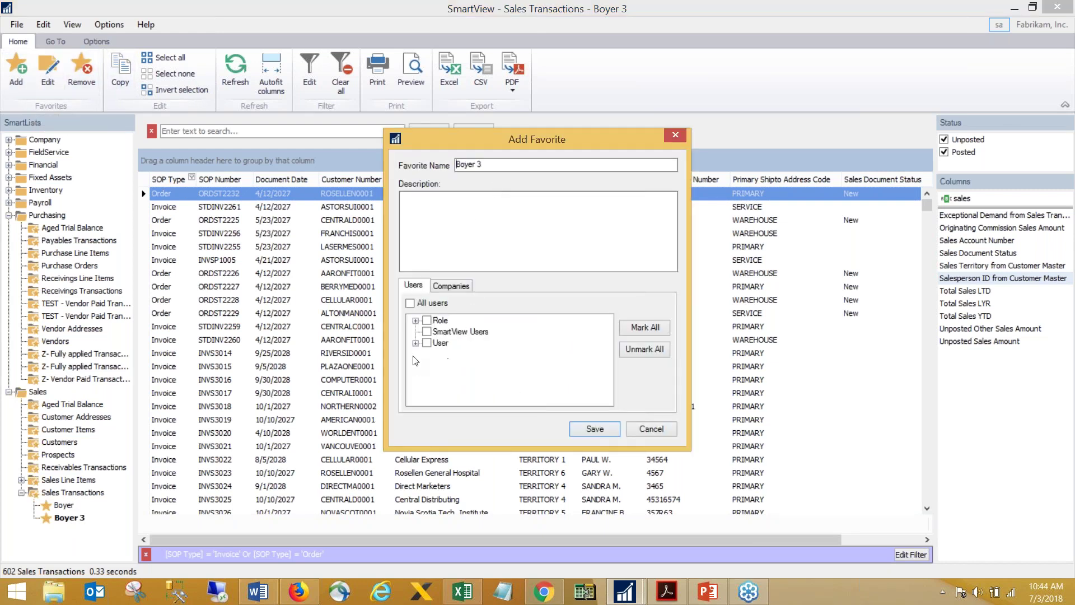
left_click(651, 428)
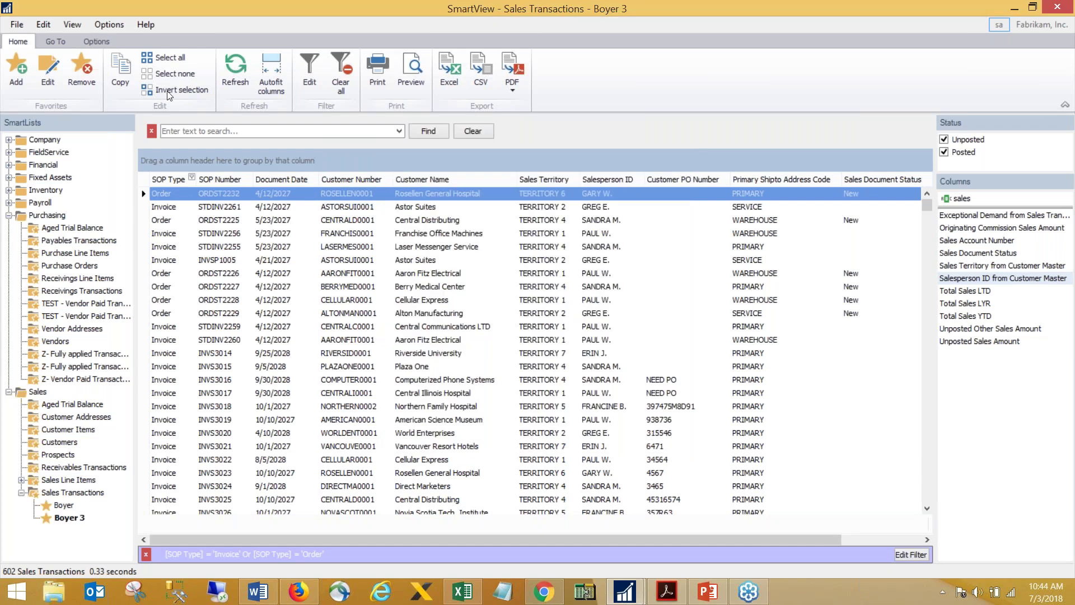
left_click(86, 70)
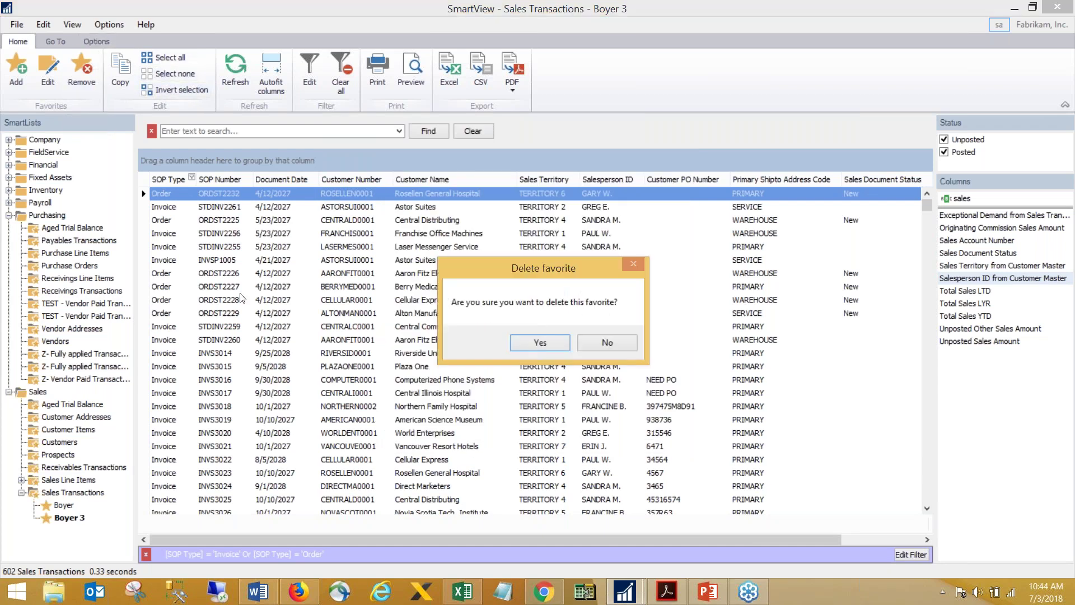
left_click(534, 343)
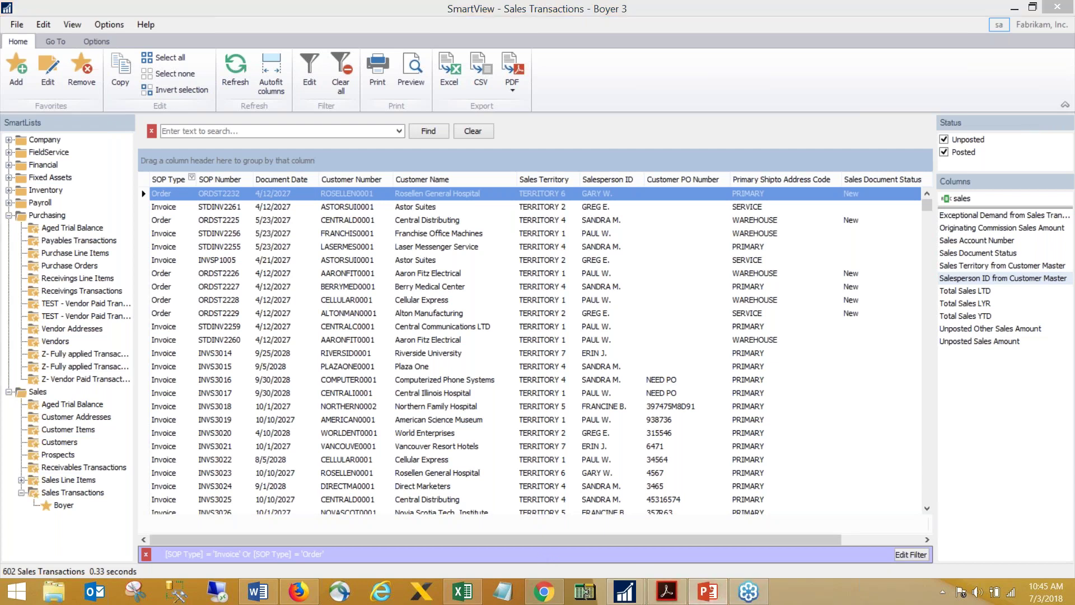
- Switch to the Smartlist Builder presentation in PowerPoint and show the Product Pricing slide
left_click(707, 590)
left_click_drag(615, 6, 230, 2)
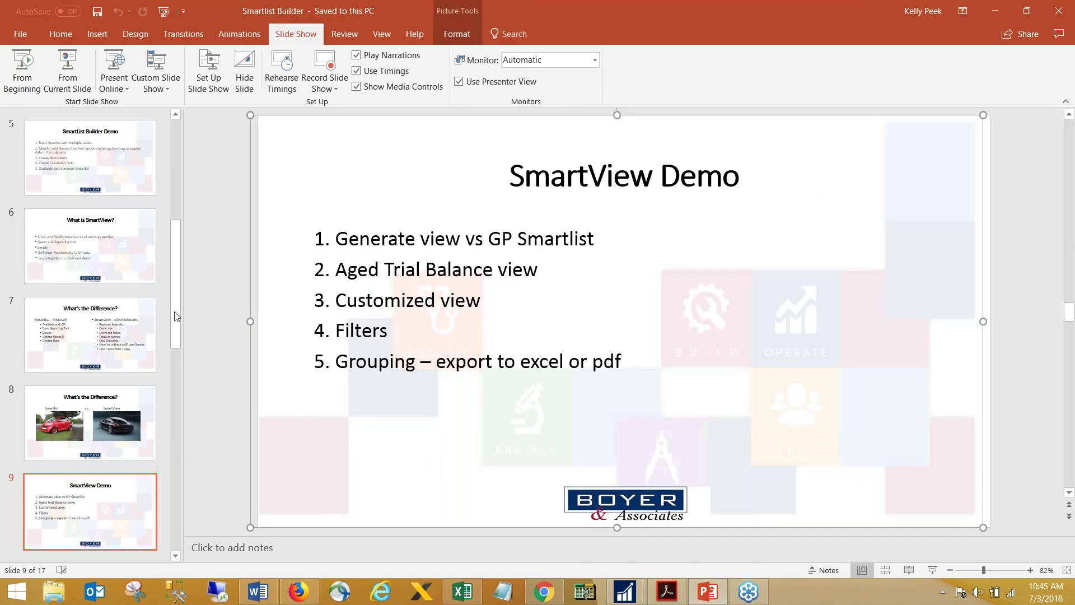
left_click(149, 392)
scroll(113, 523, "down", 4)
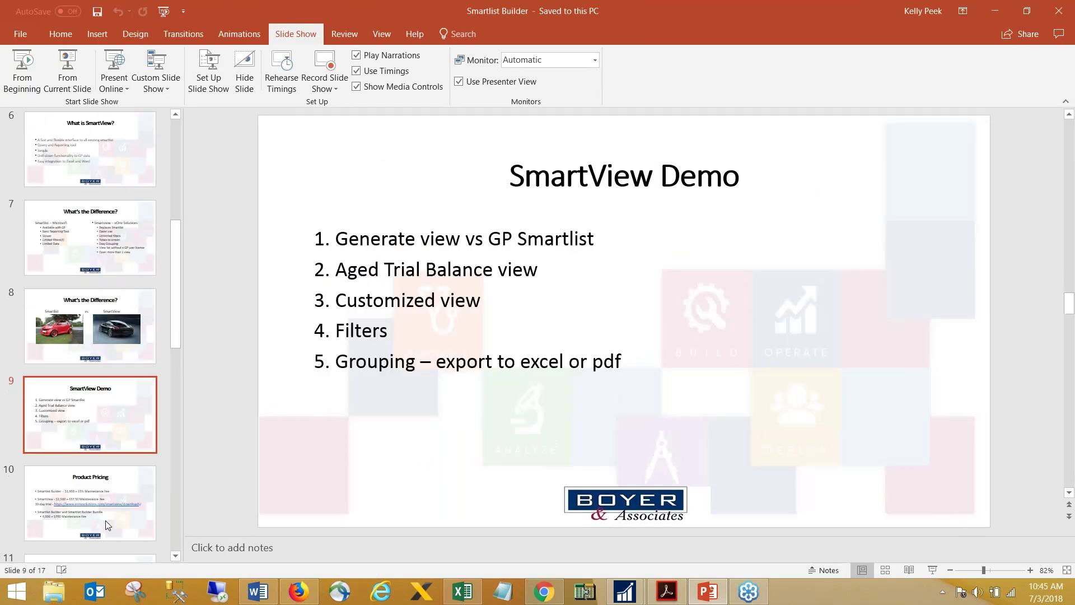
left_click(88, 470)
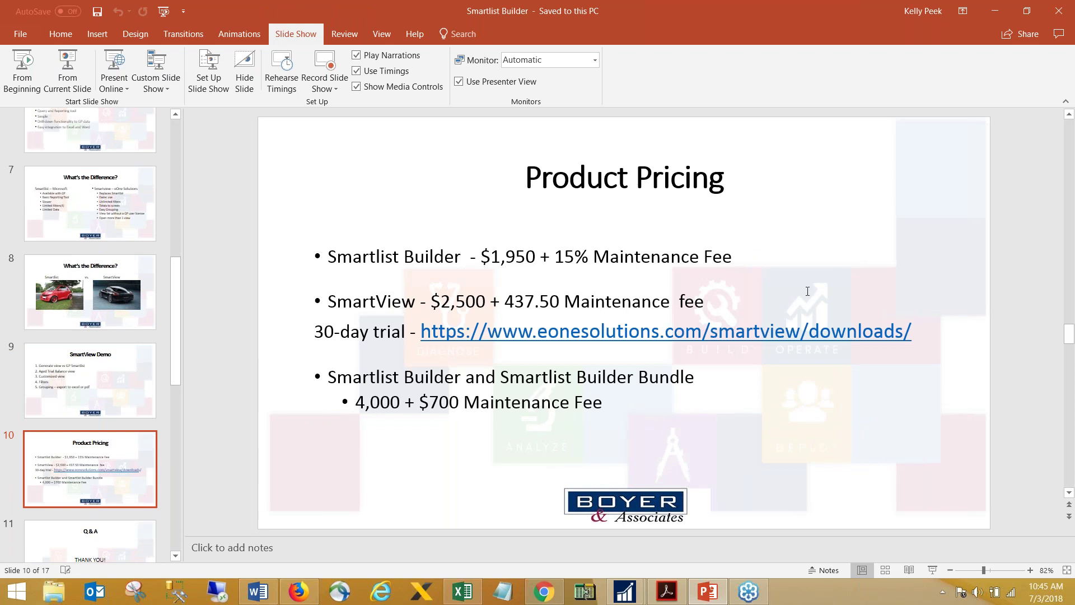